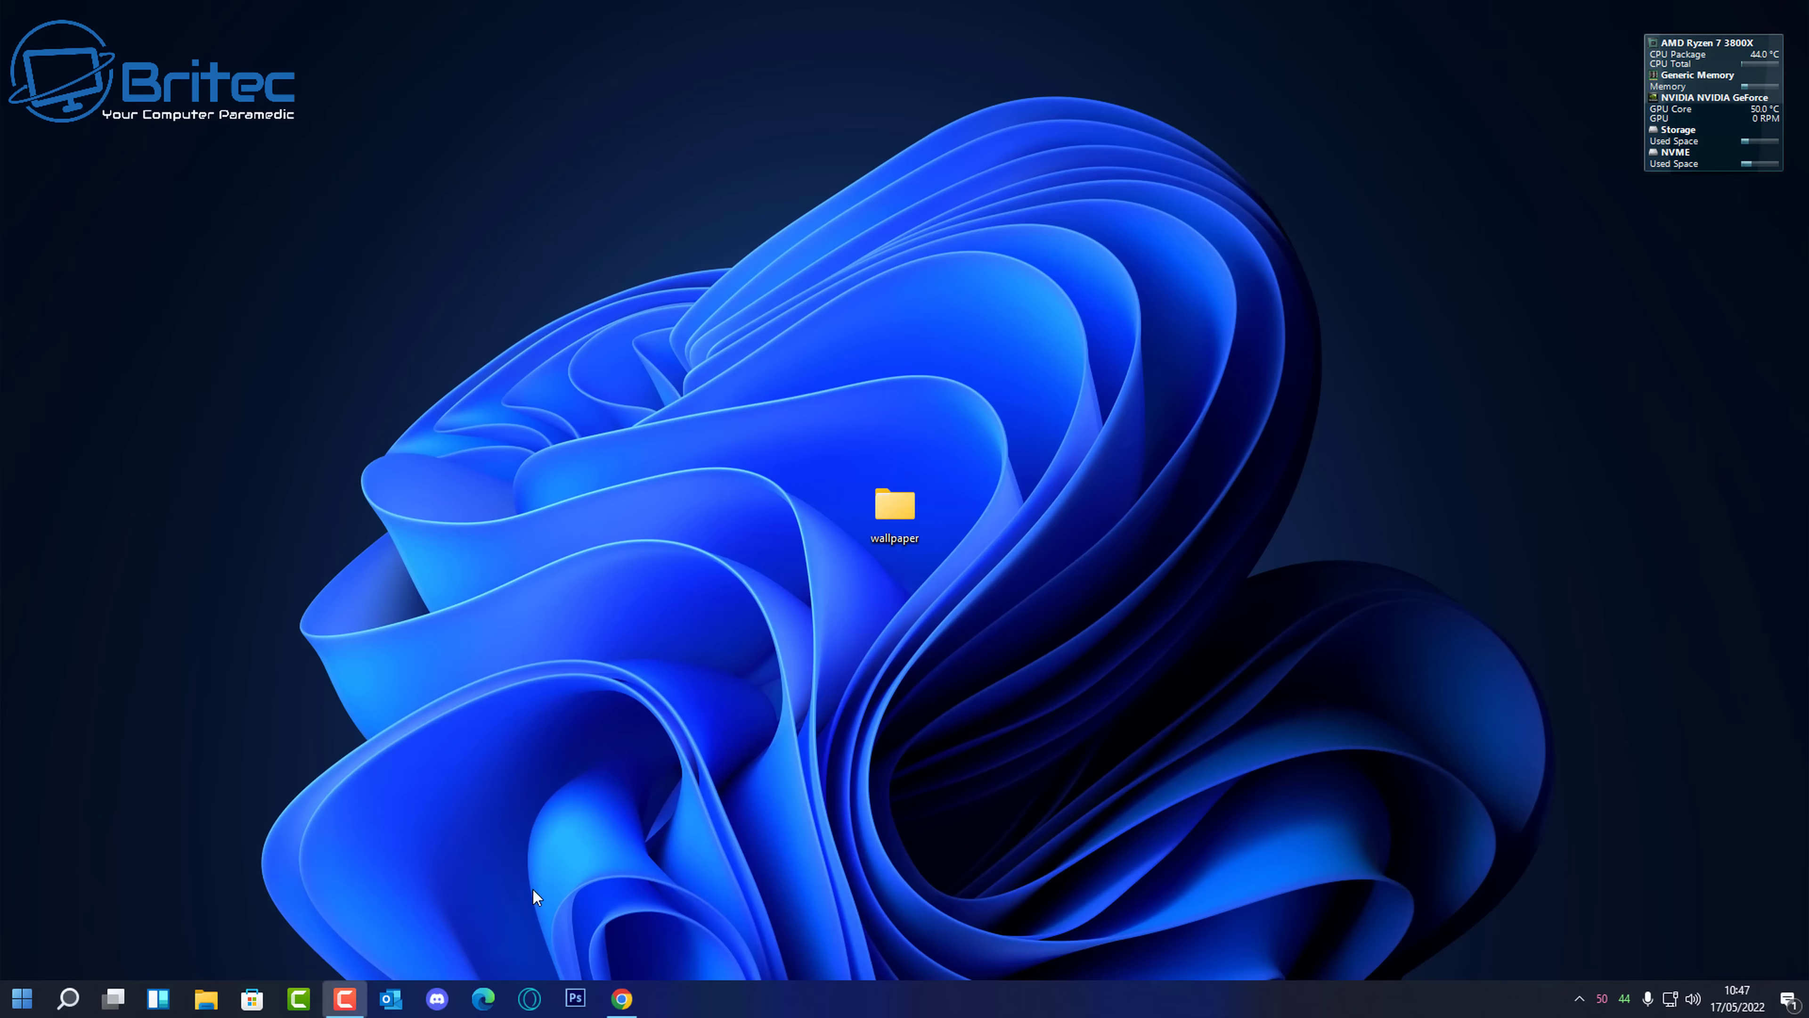
Open the wallpaper folder on the desktop to view the photos to back up, and close it
double_click(895, 508)
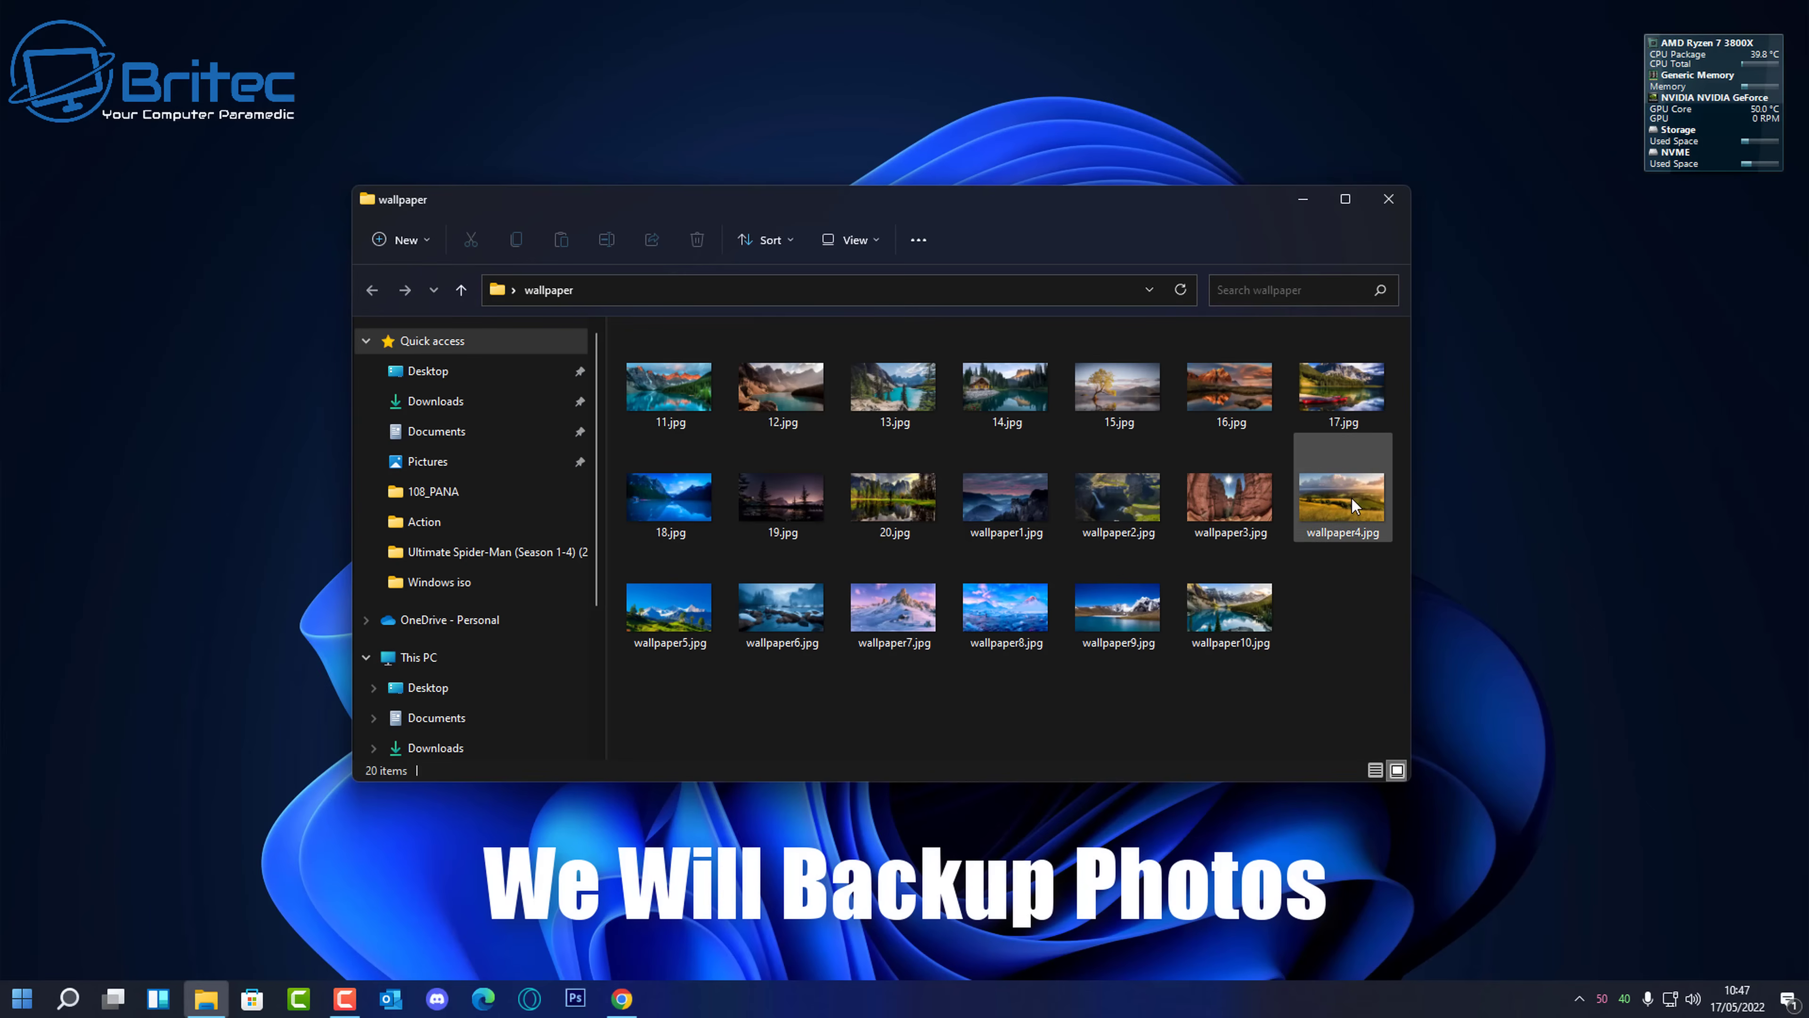
left_click(1387, 199)
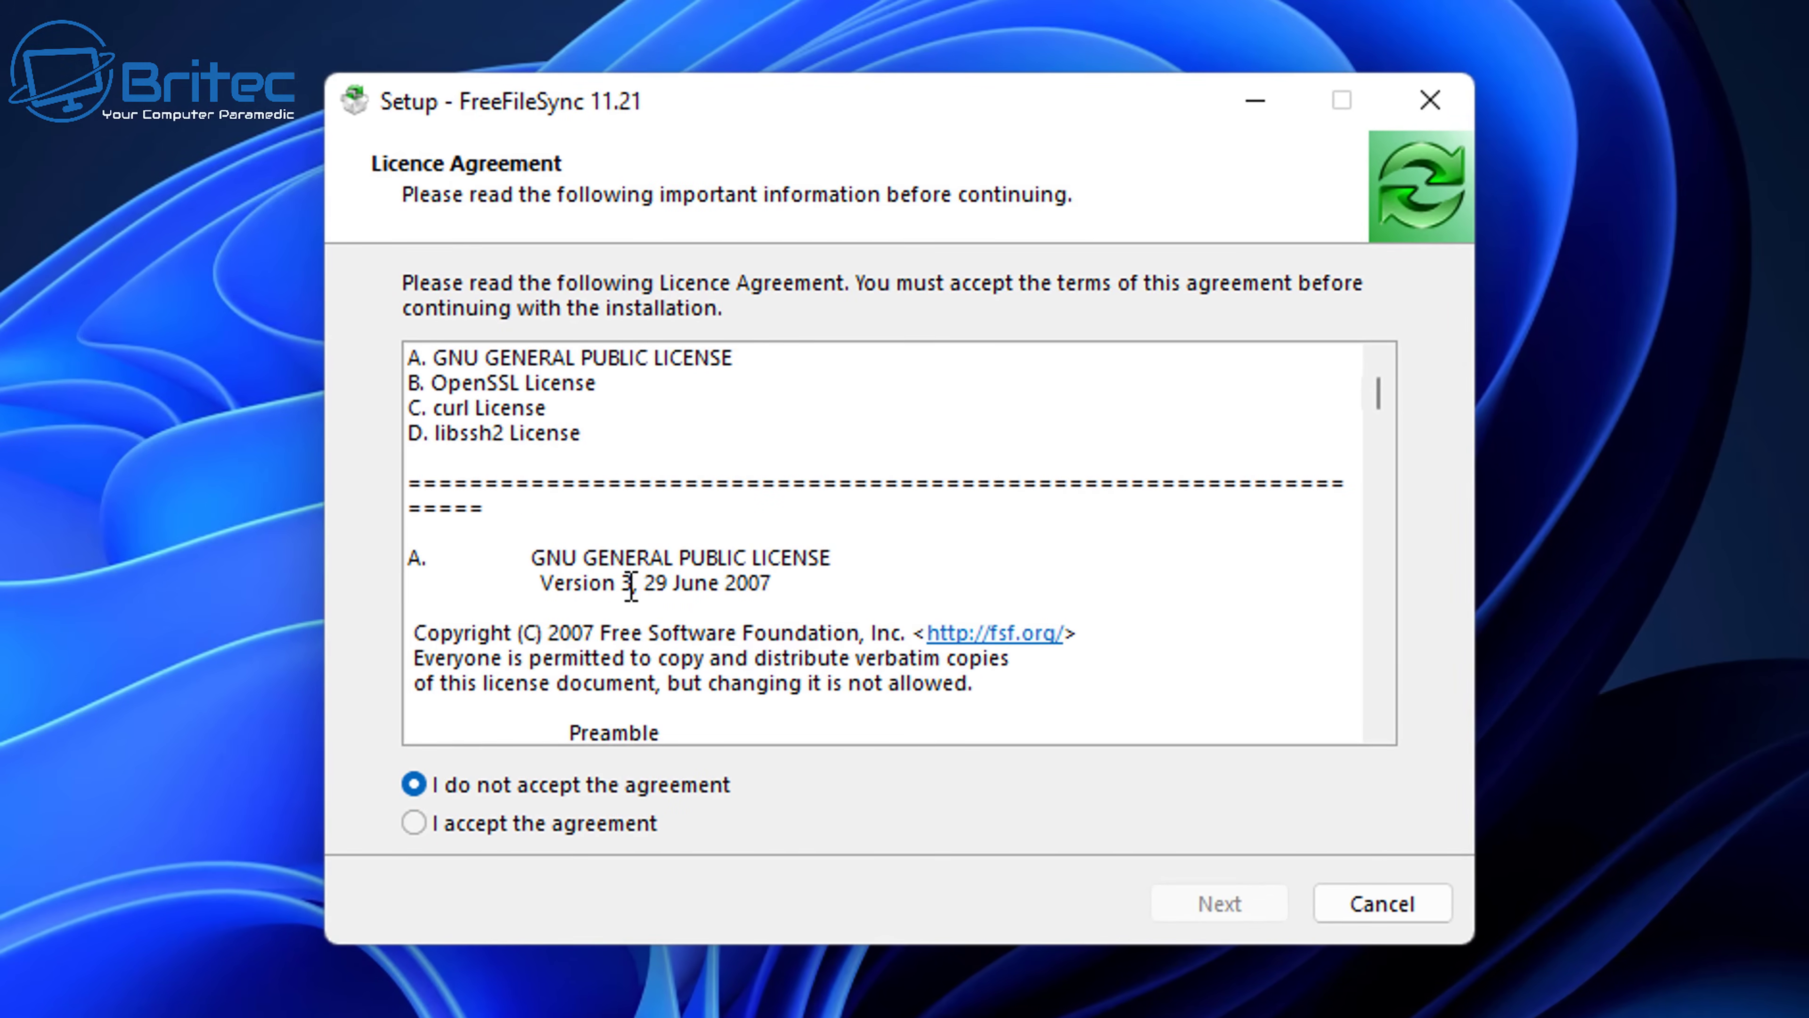
Install FreeFileSync 11.21, accepting the licence agreement and keeping the default destination folder and components
left_click(421, 825)
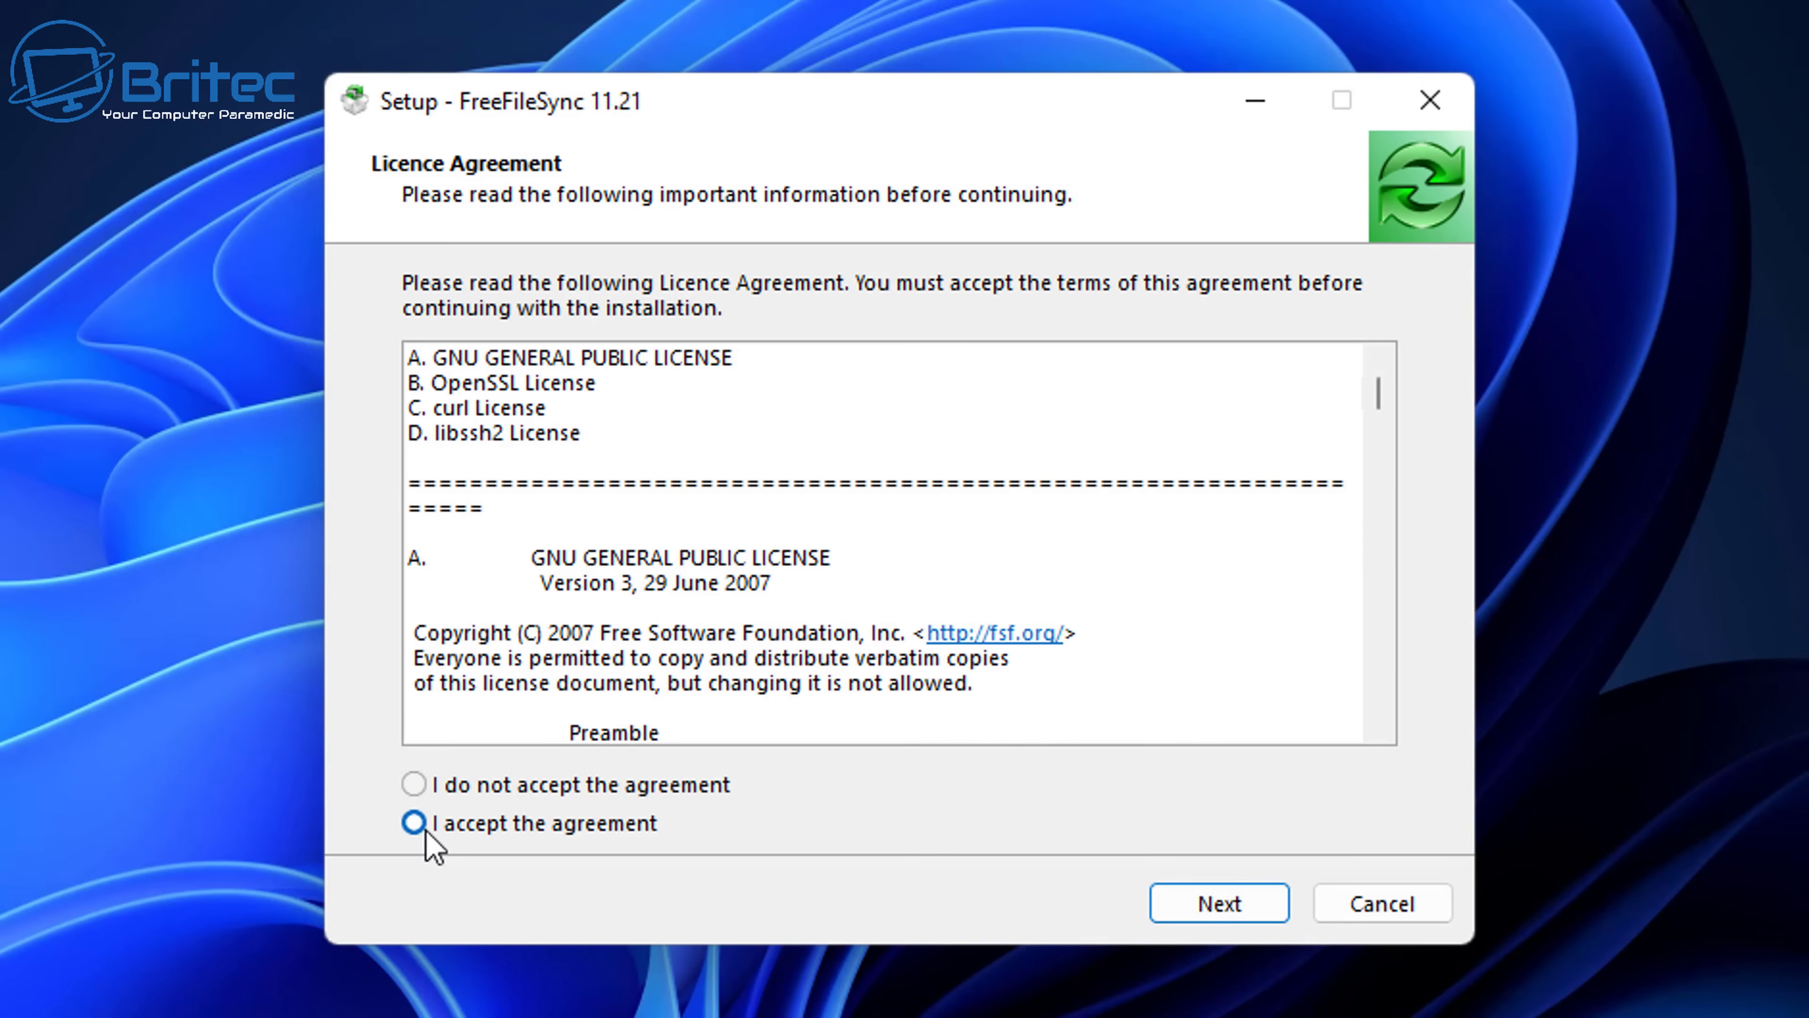
left_click(1255, 906)
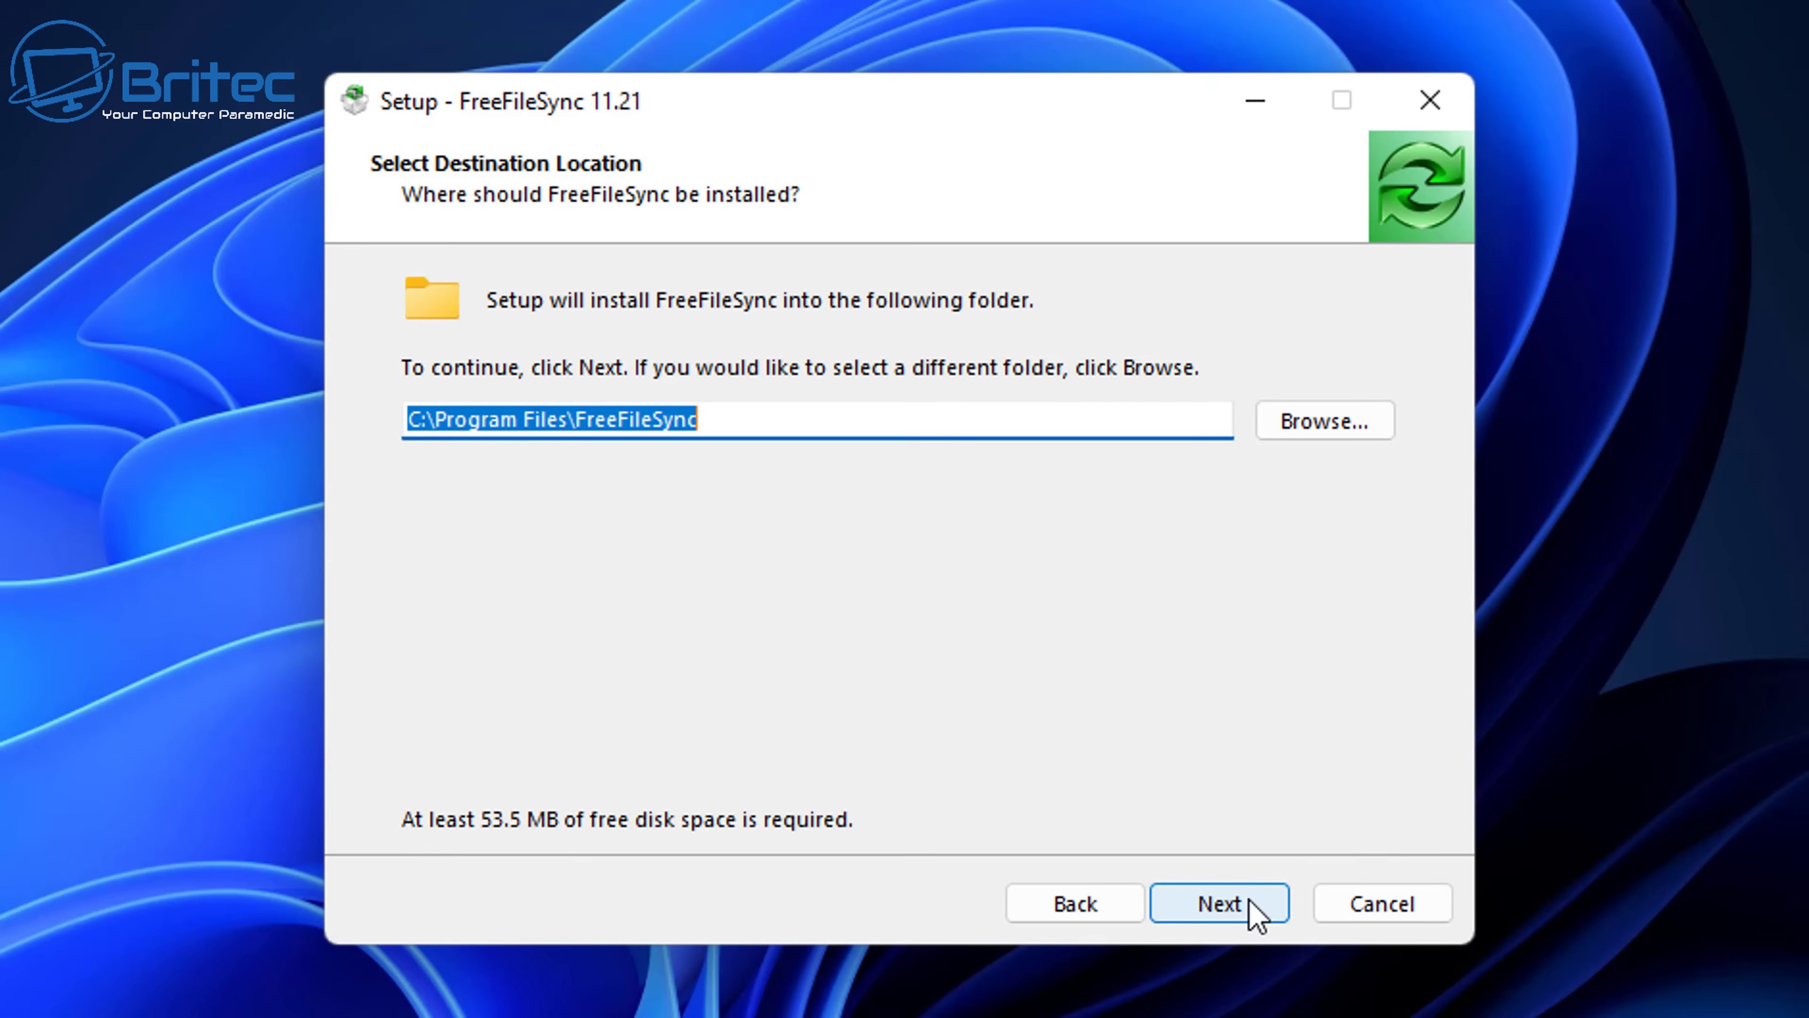
left_click(1256, 906)
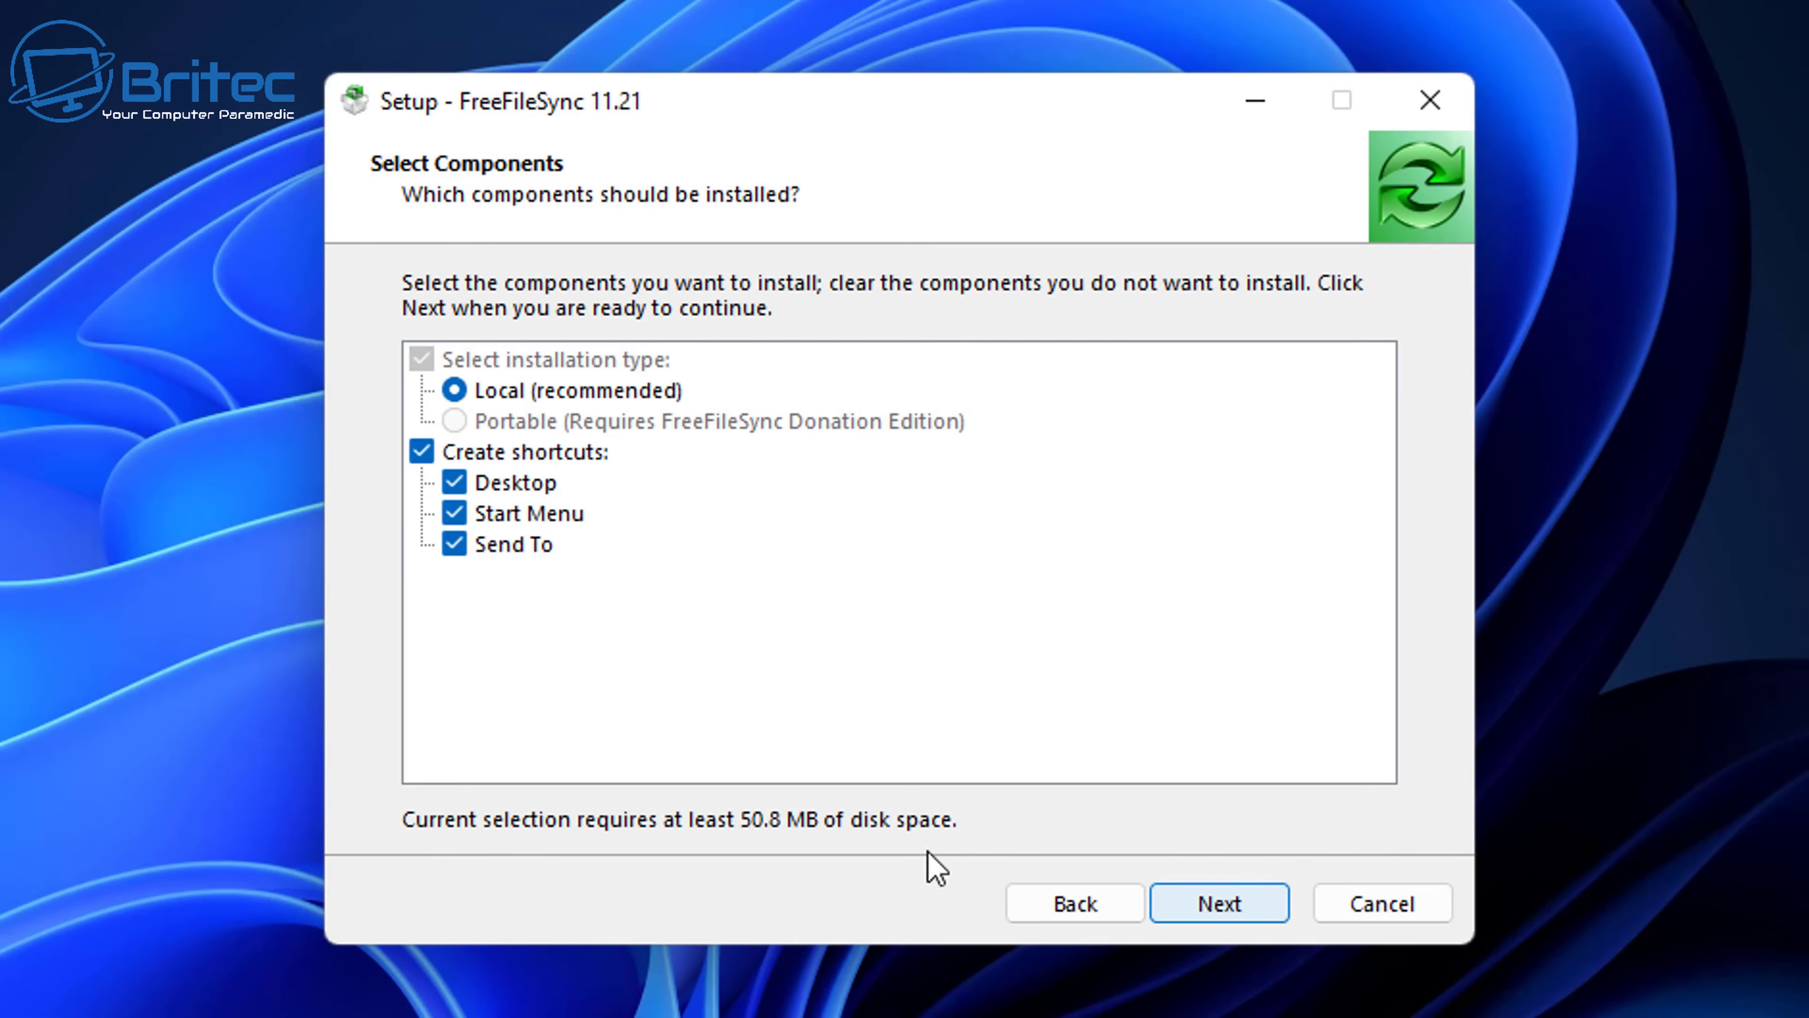
left_click(1226, 912)
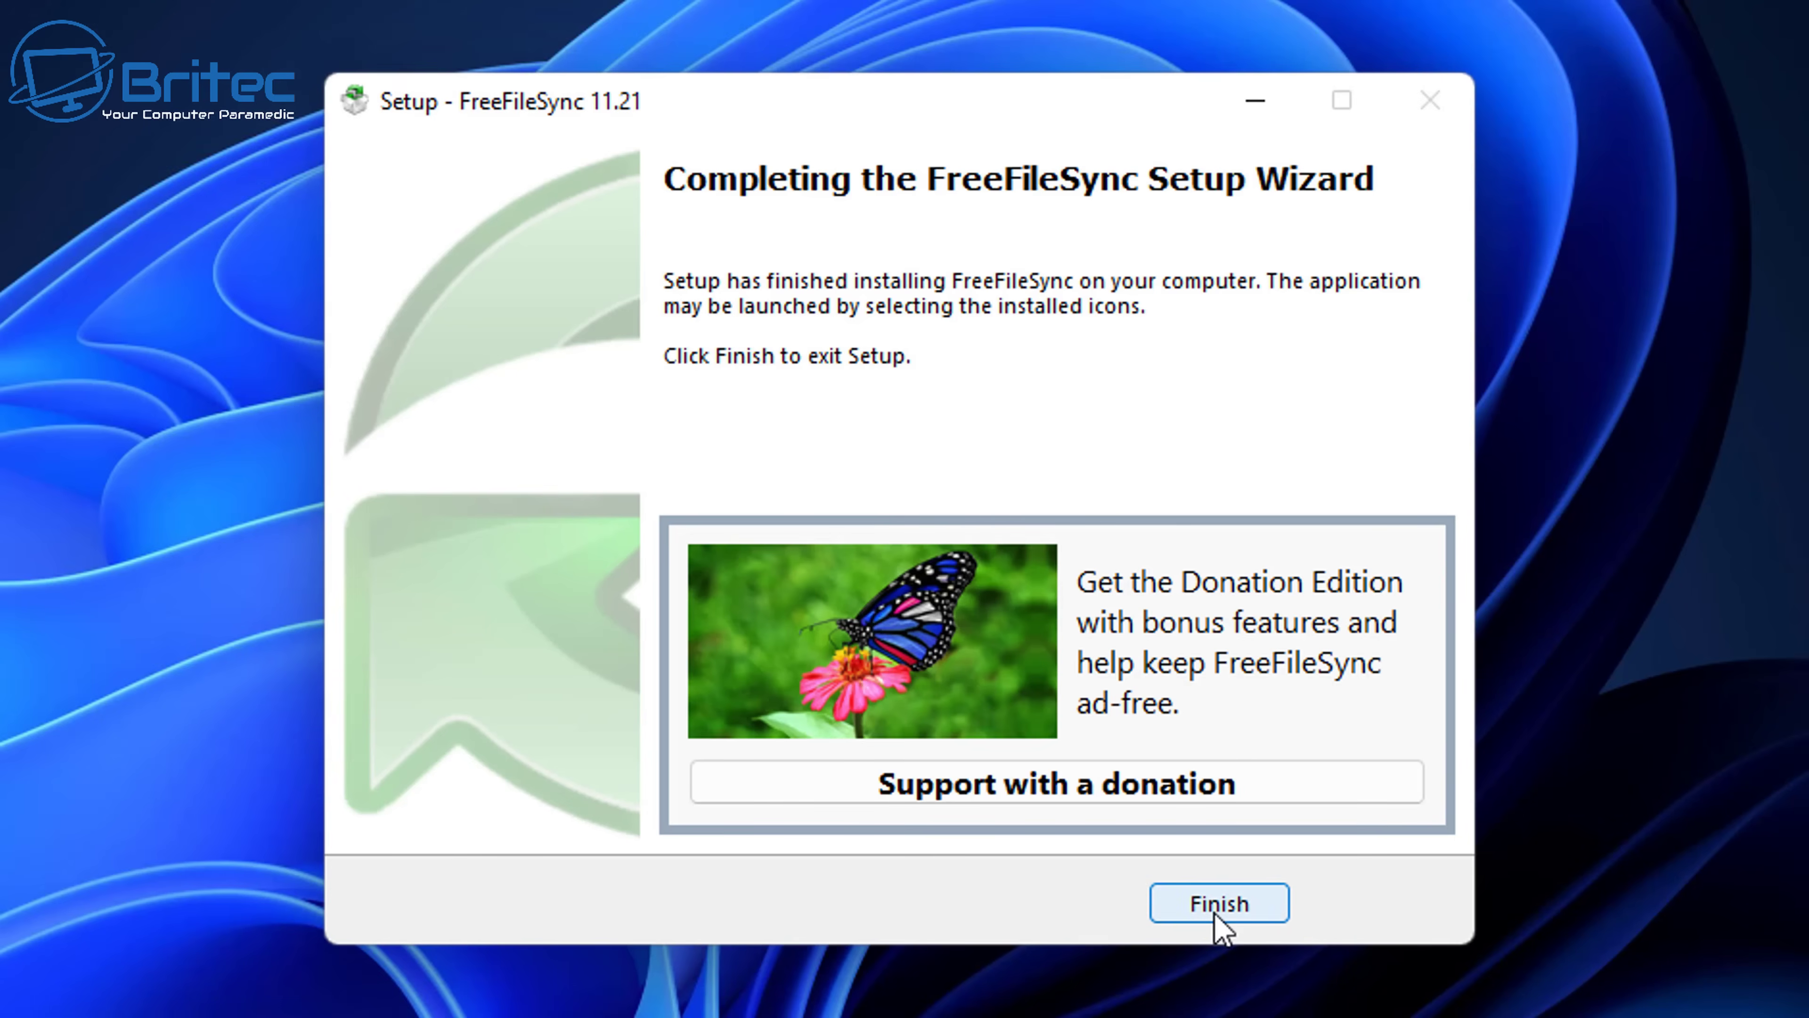
left_click(1215, 913)
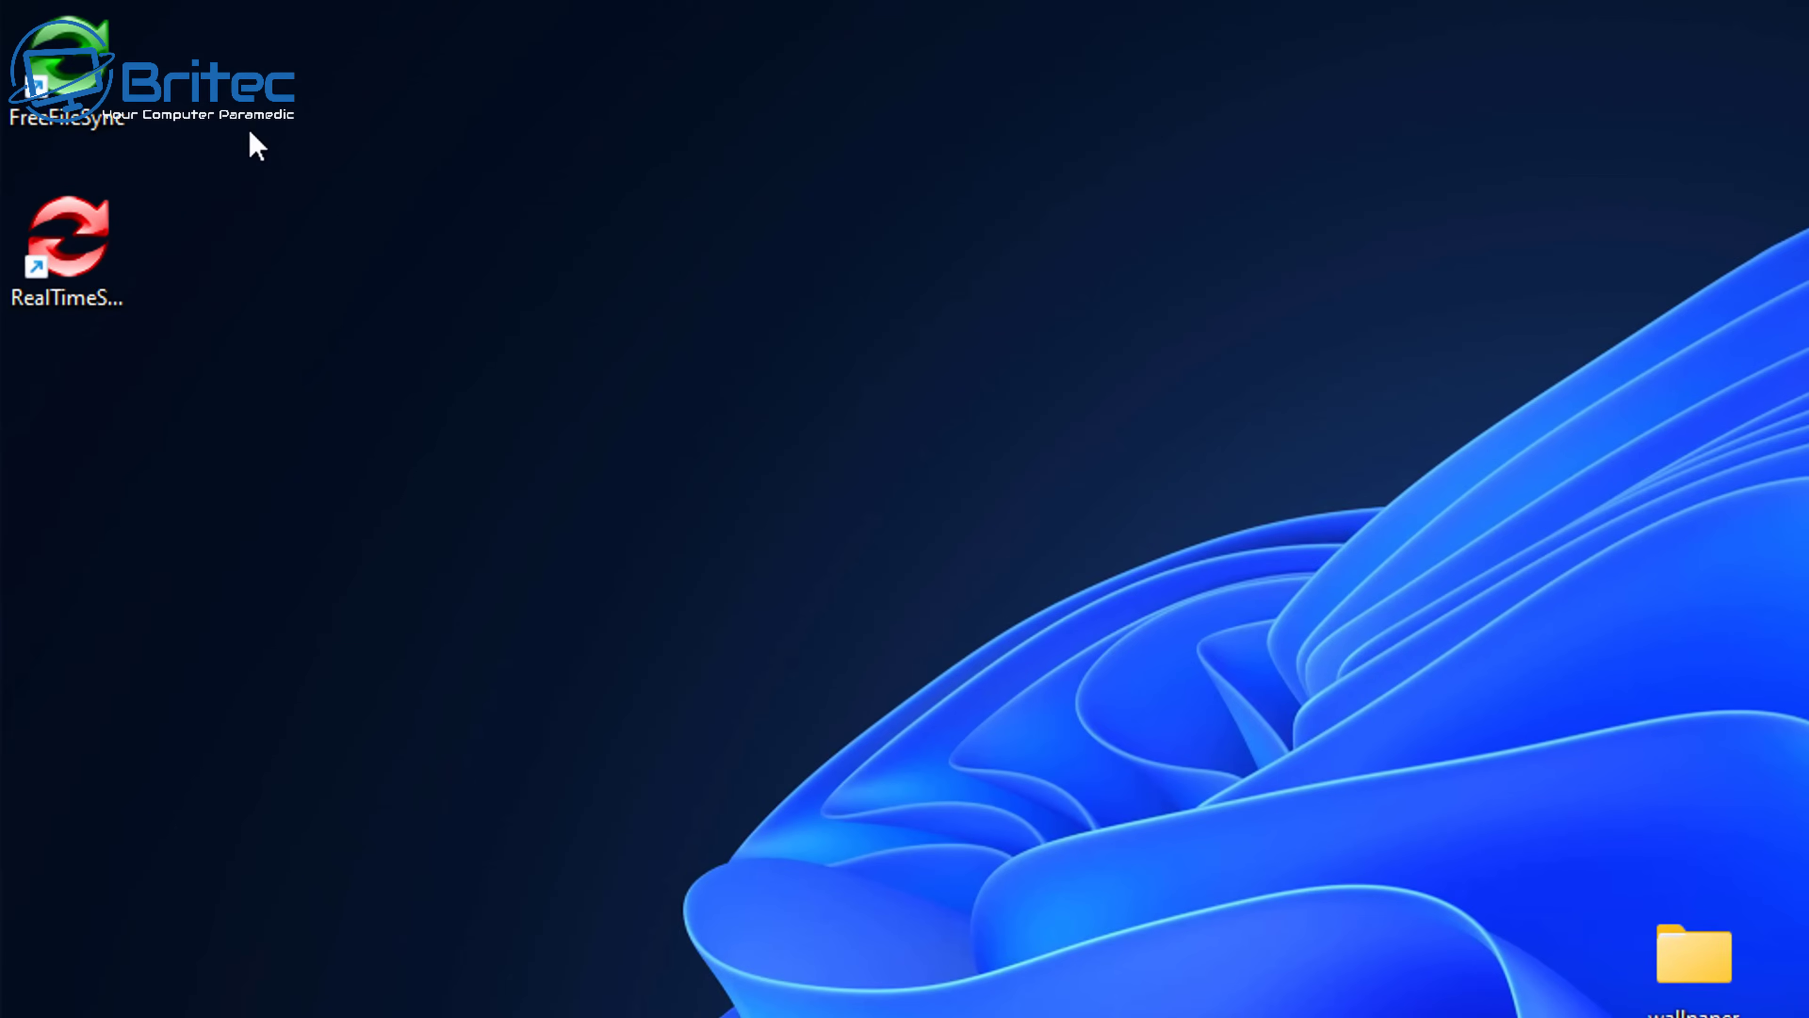
Launch FreeFileSync and choose the wallpaper folder on the Desktop as the source folder for the first side
double_click(64, 57)
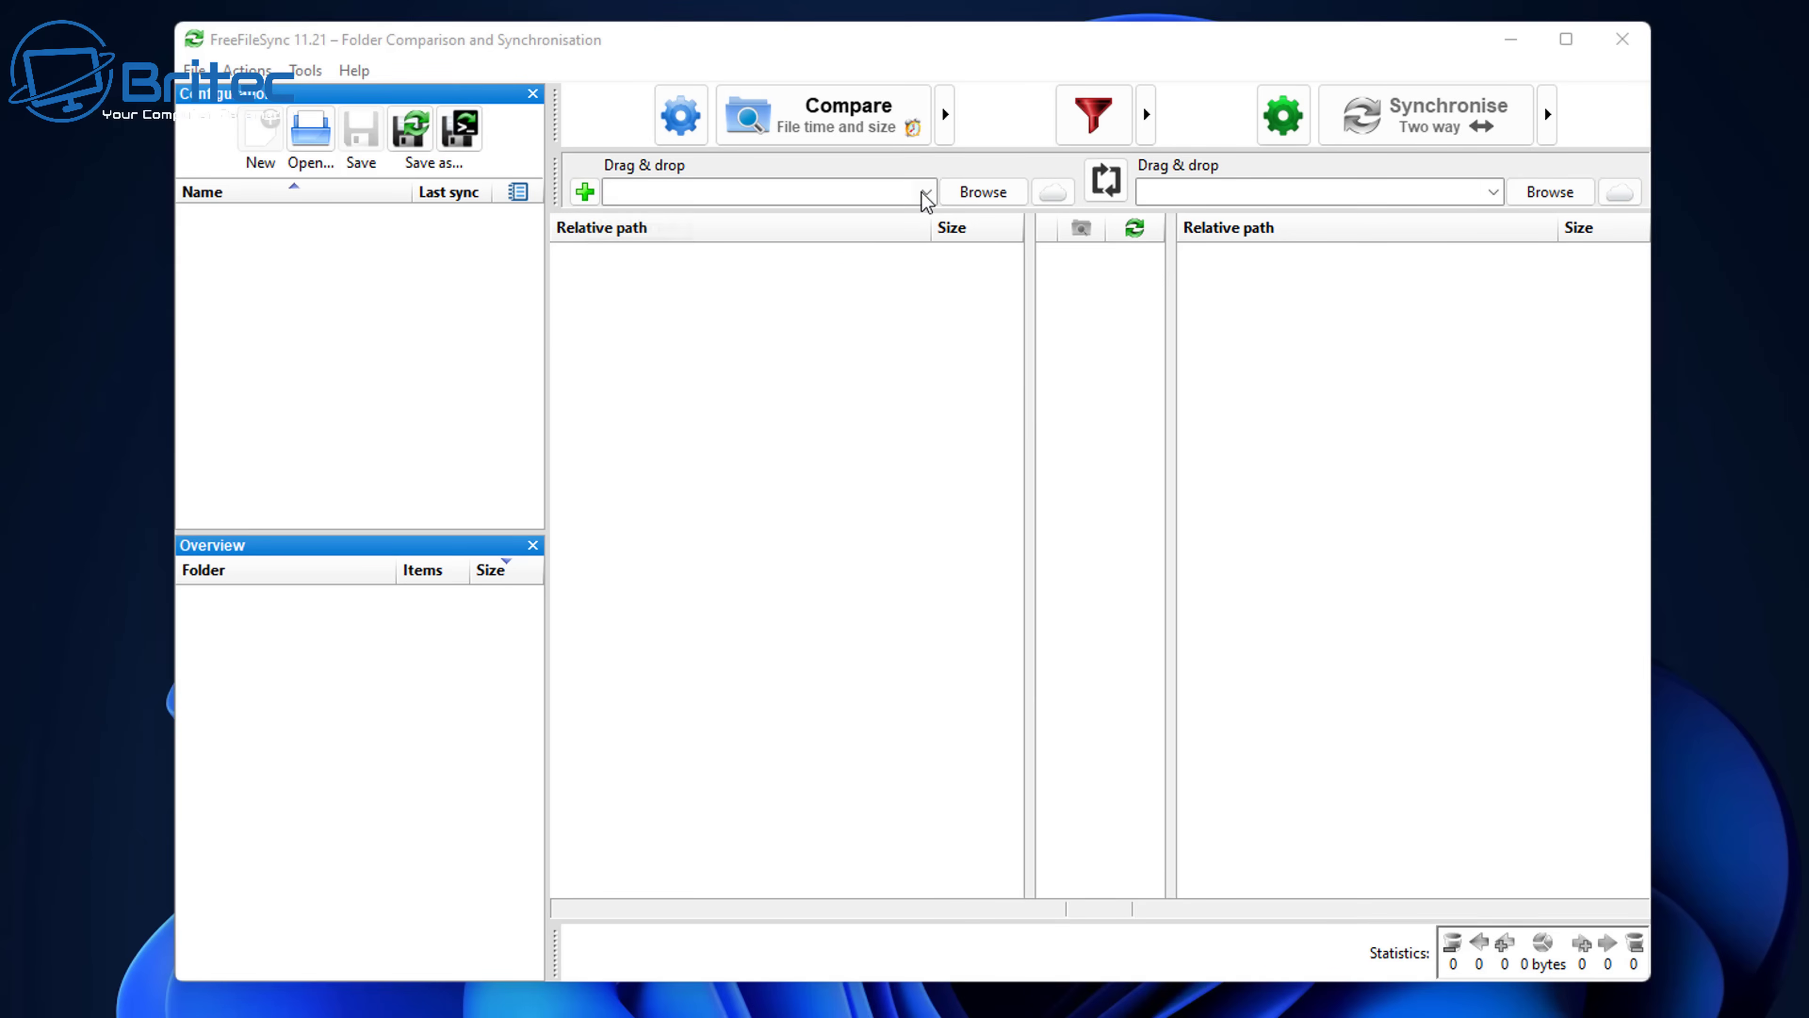
left_click(983, 192)
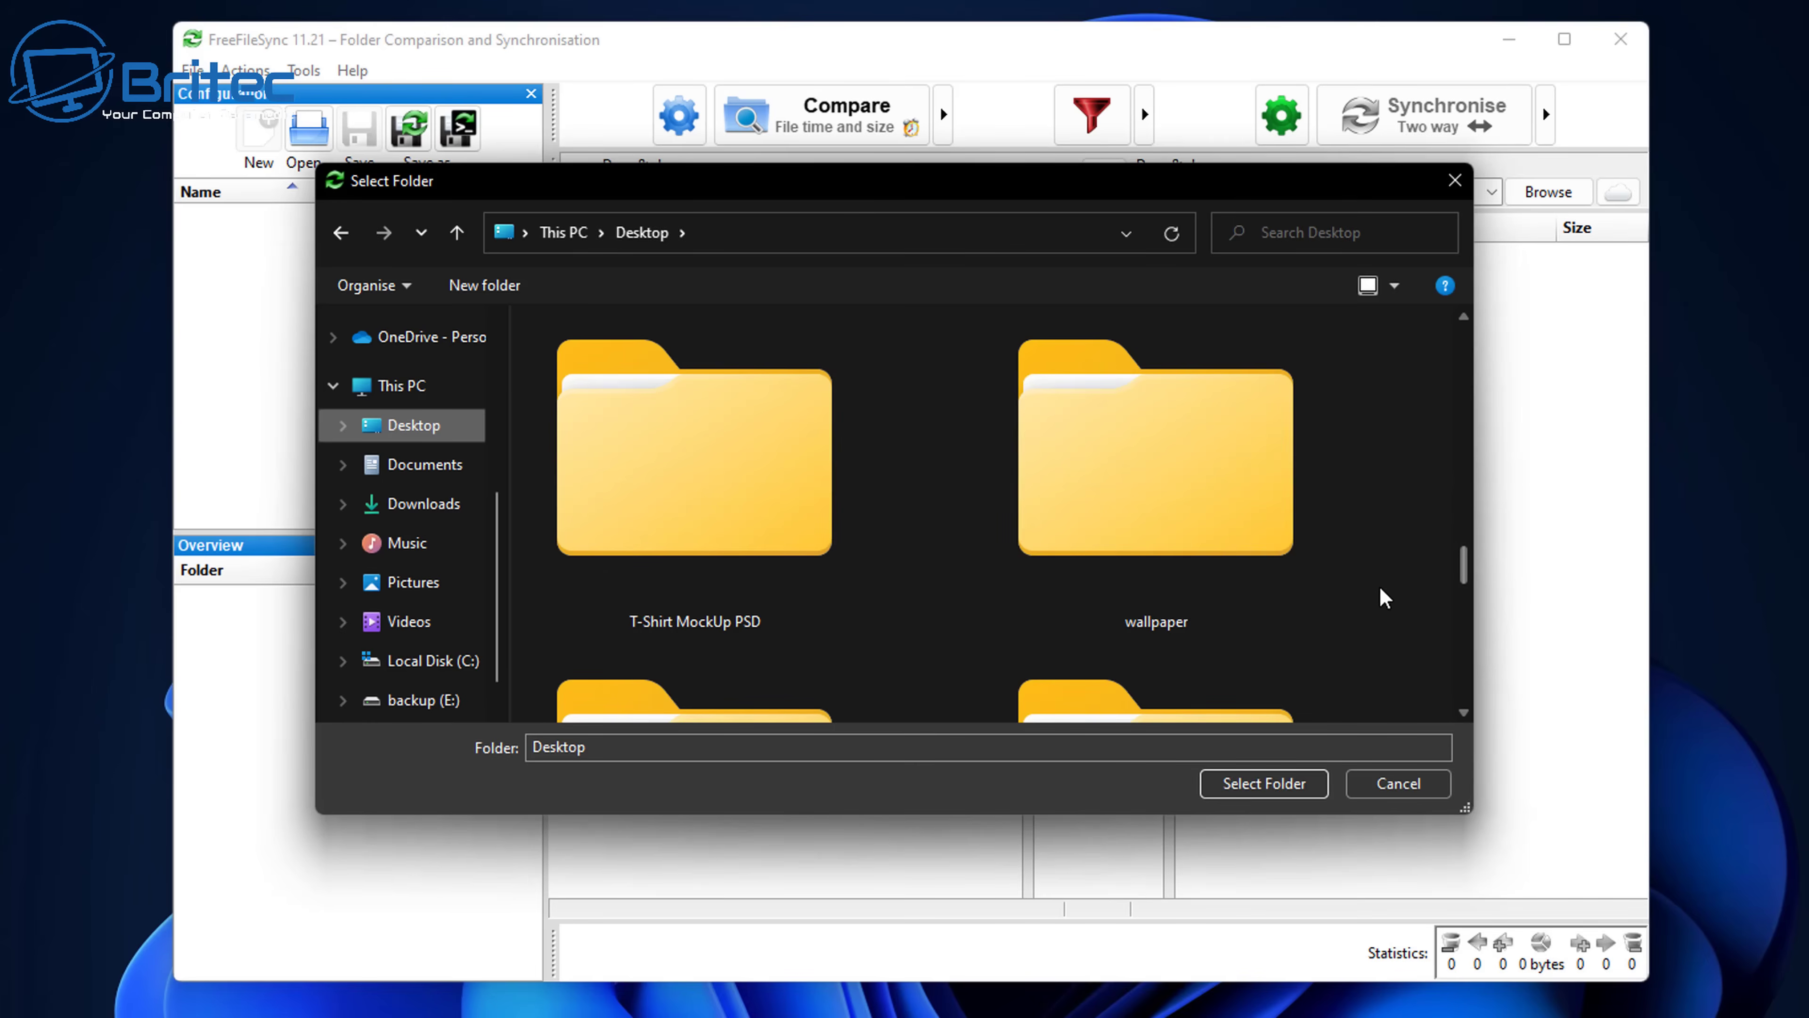
left_click(1224, 517)
left_click(1264, 783)
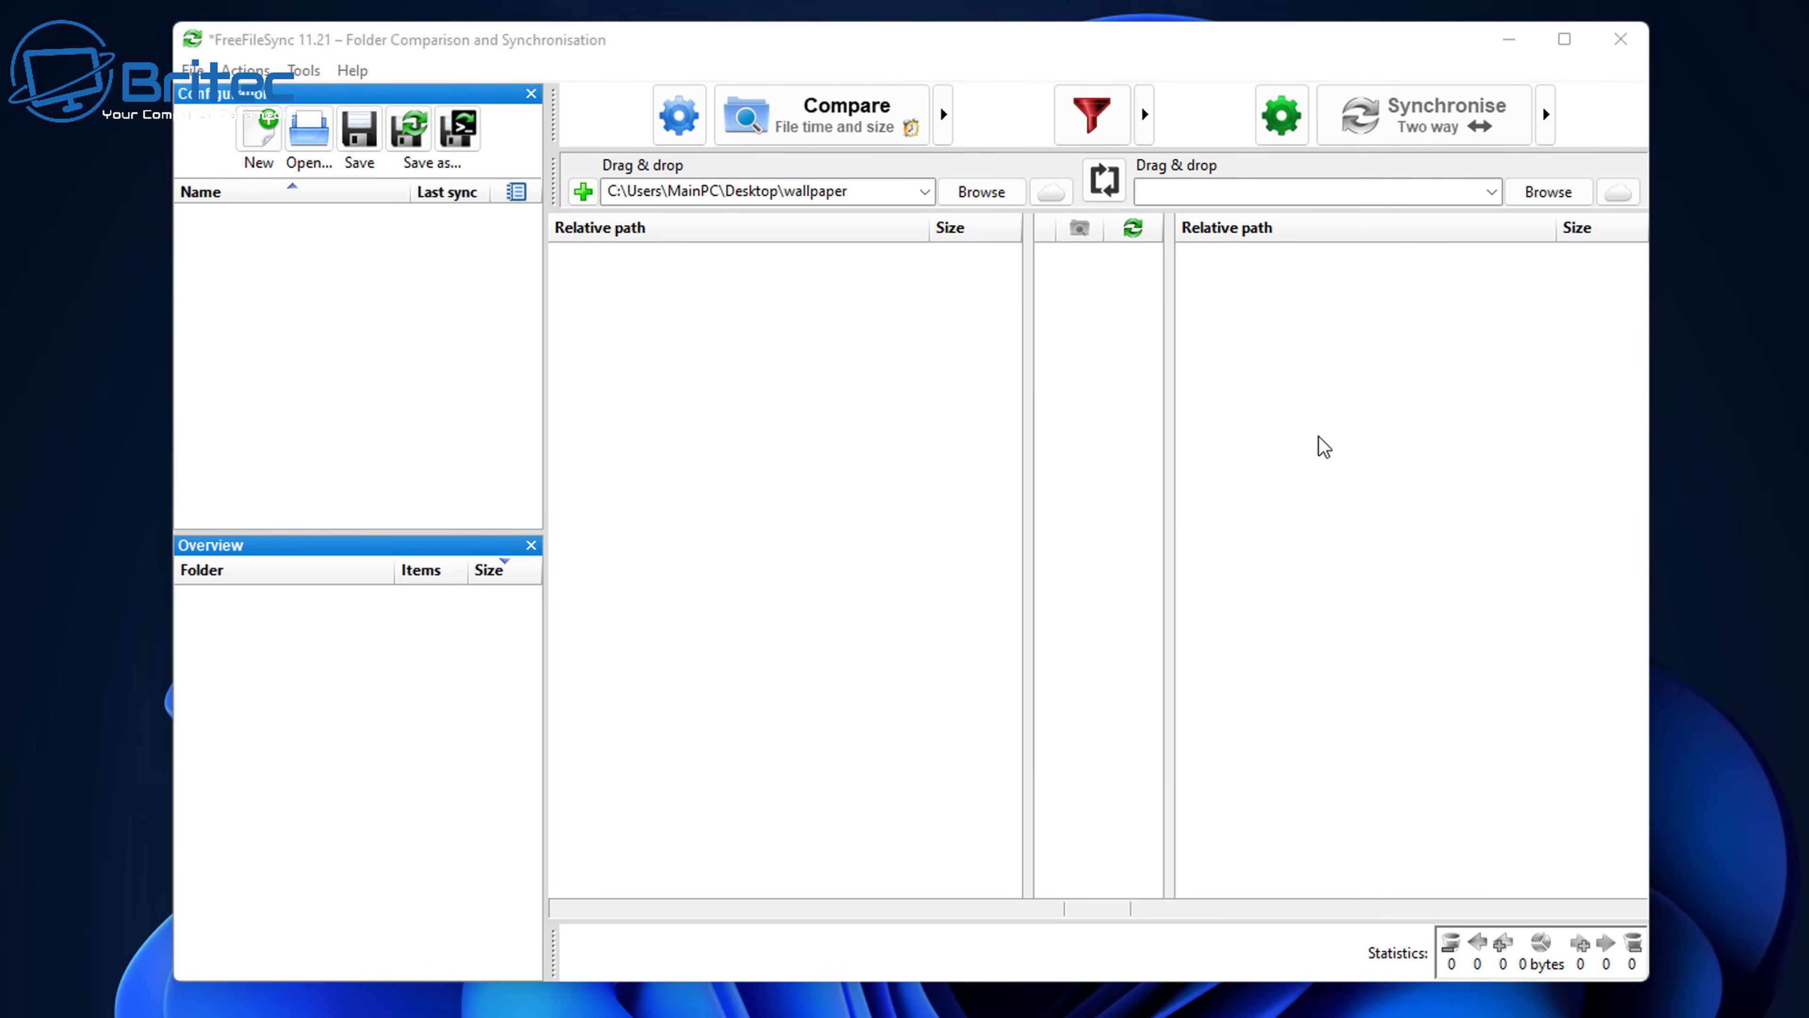
Choose the backup folder on the E: drive as the destination folder for the second side
left_click(1522, 195)
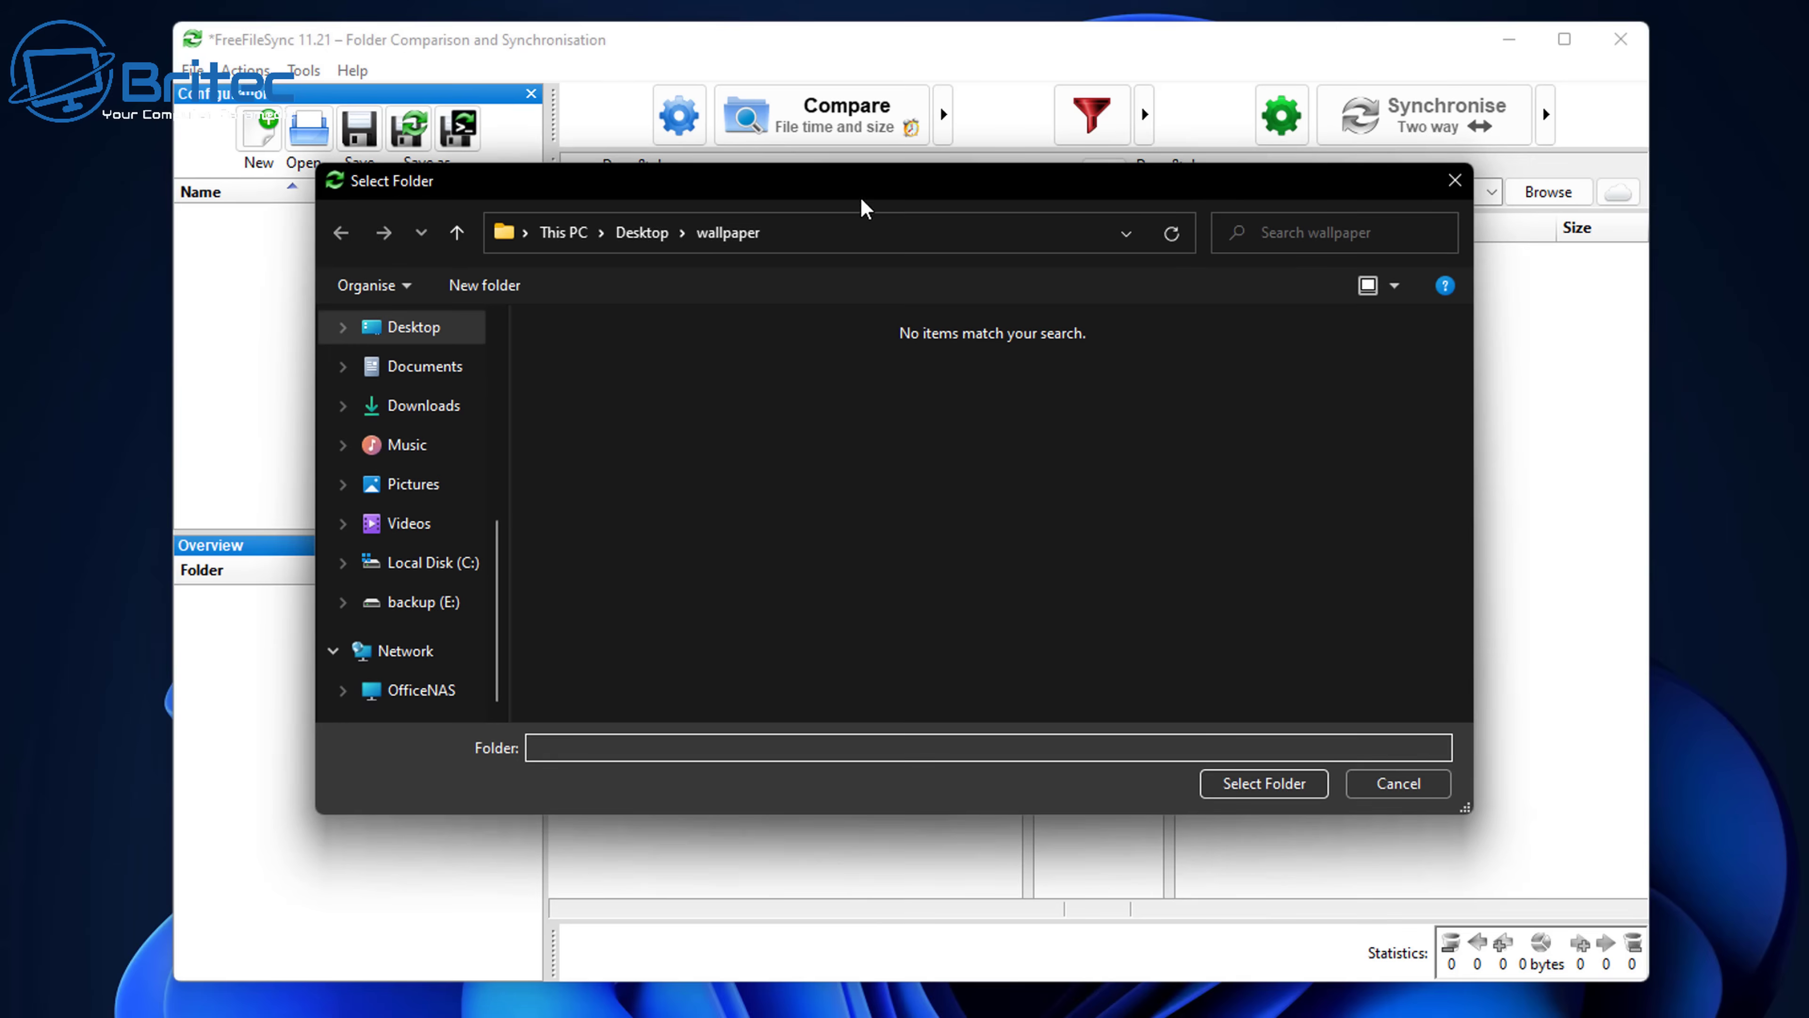
mouse_move(862, 203)
left_mouse_down()
mouse_move(886, 207)
mouse_move(883, 230)
left_mouse_up()
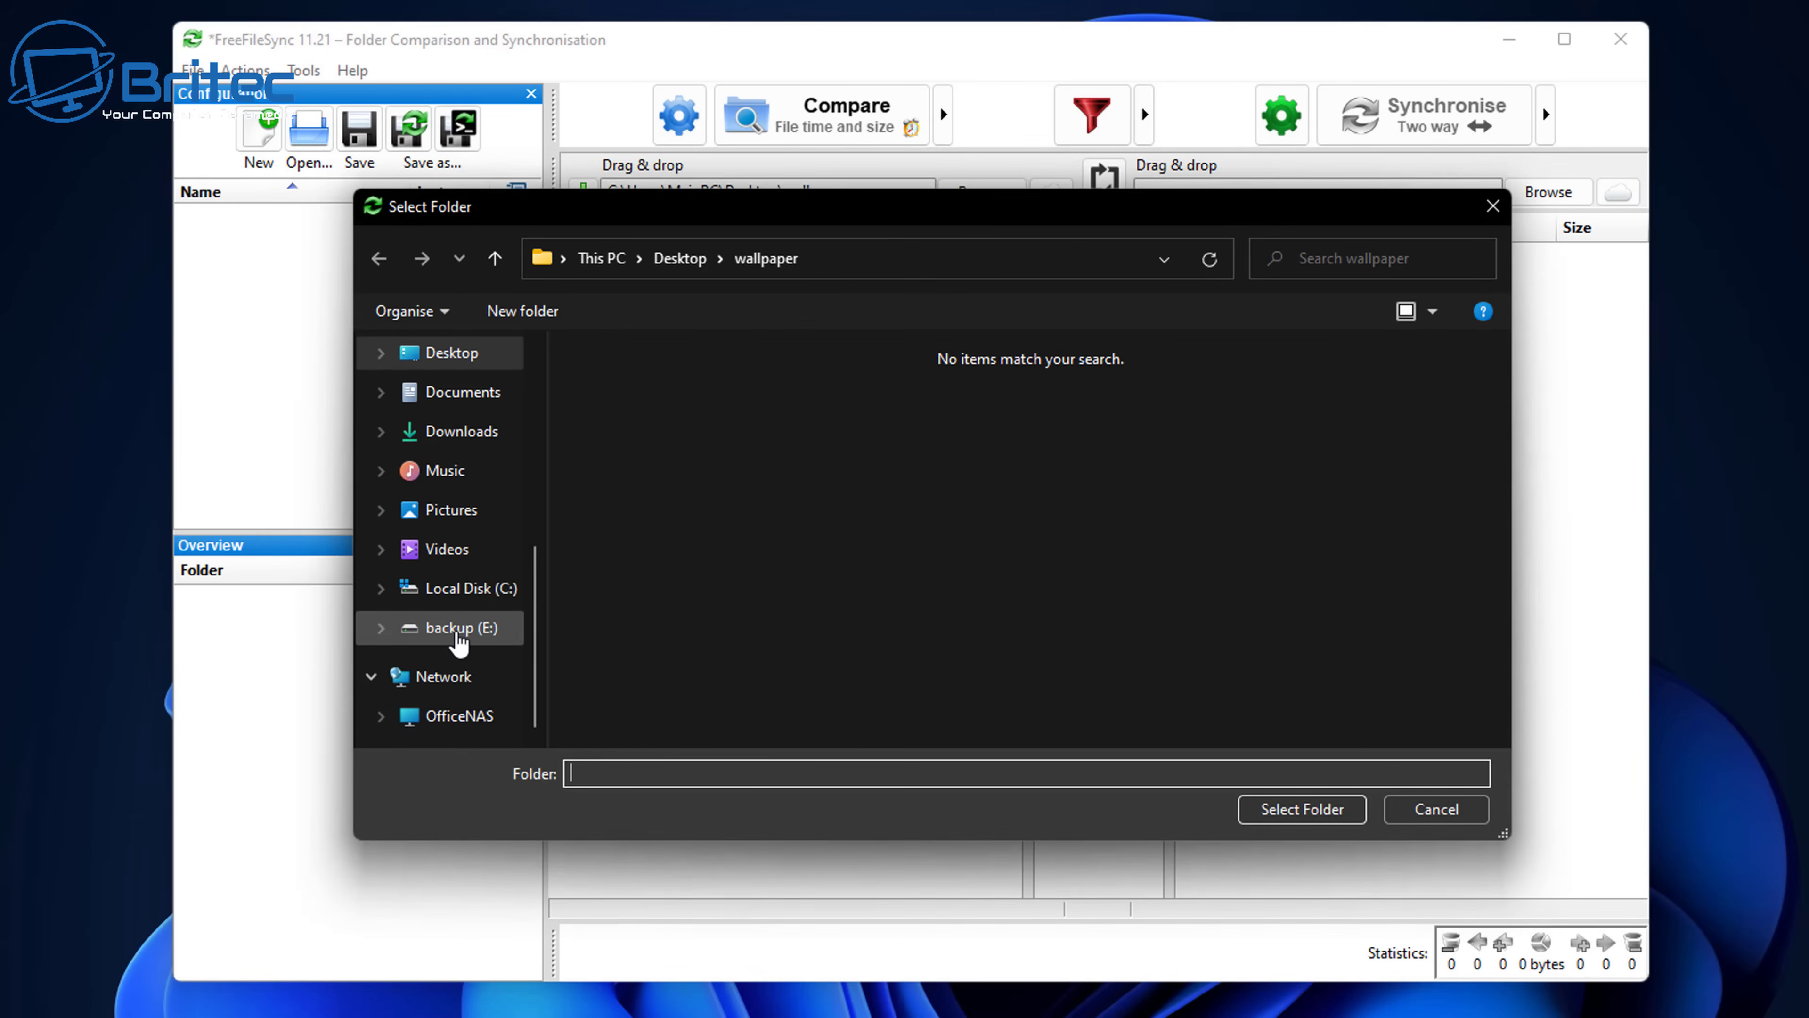
left_click(448, 717)
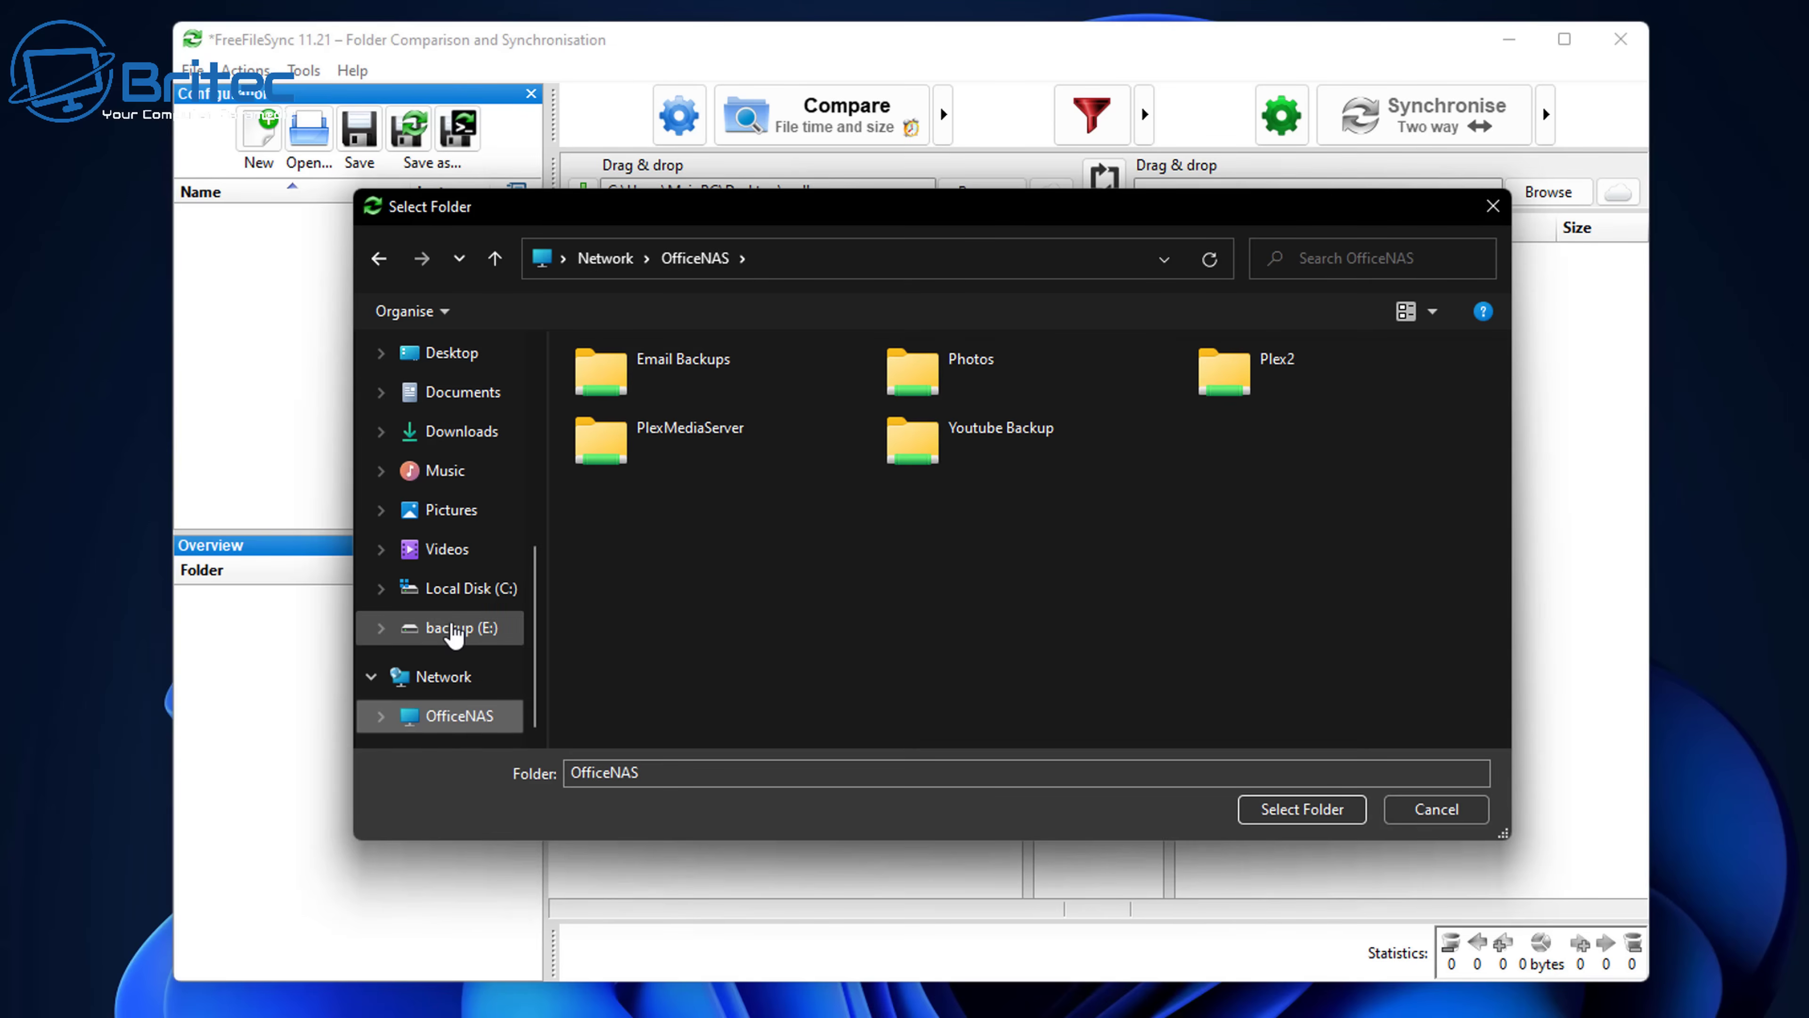
left_click(454, 629)
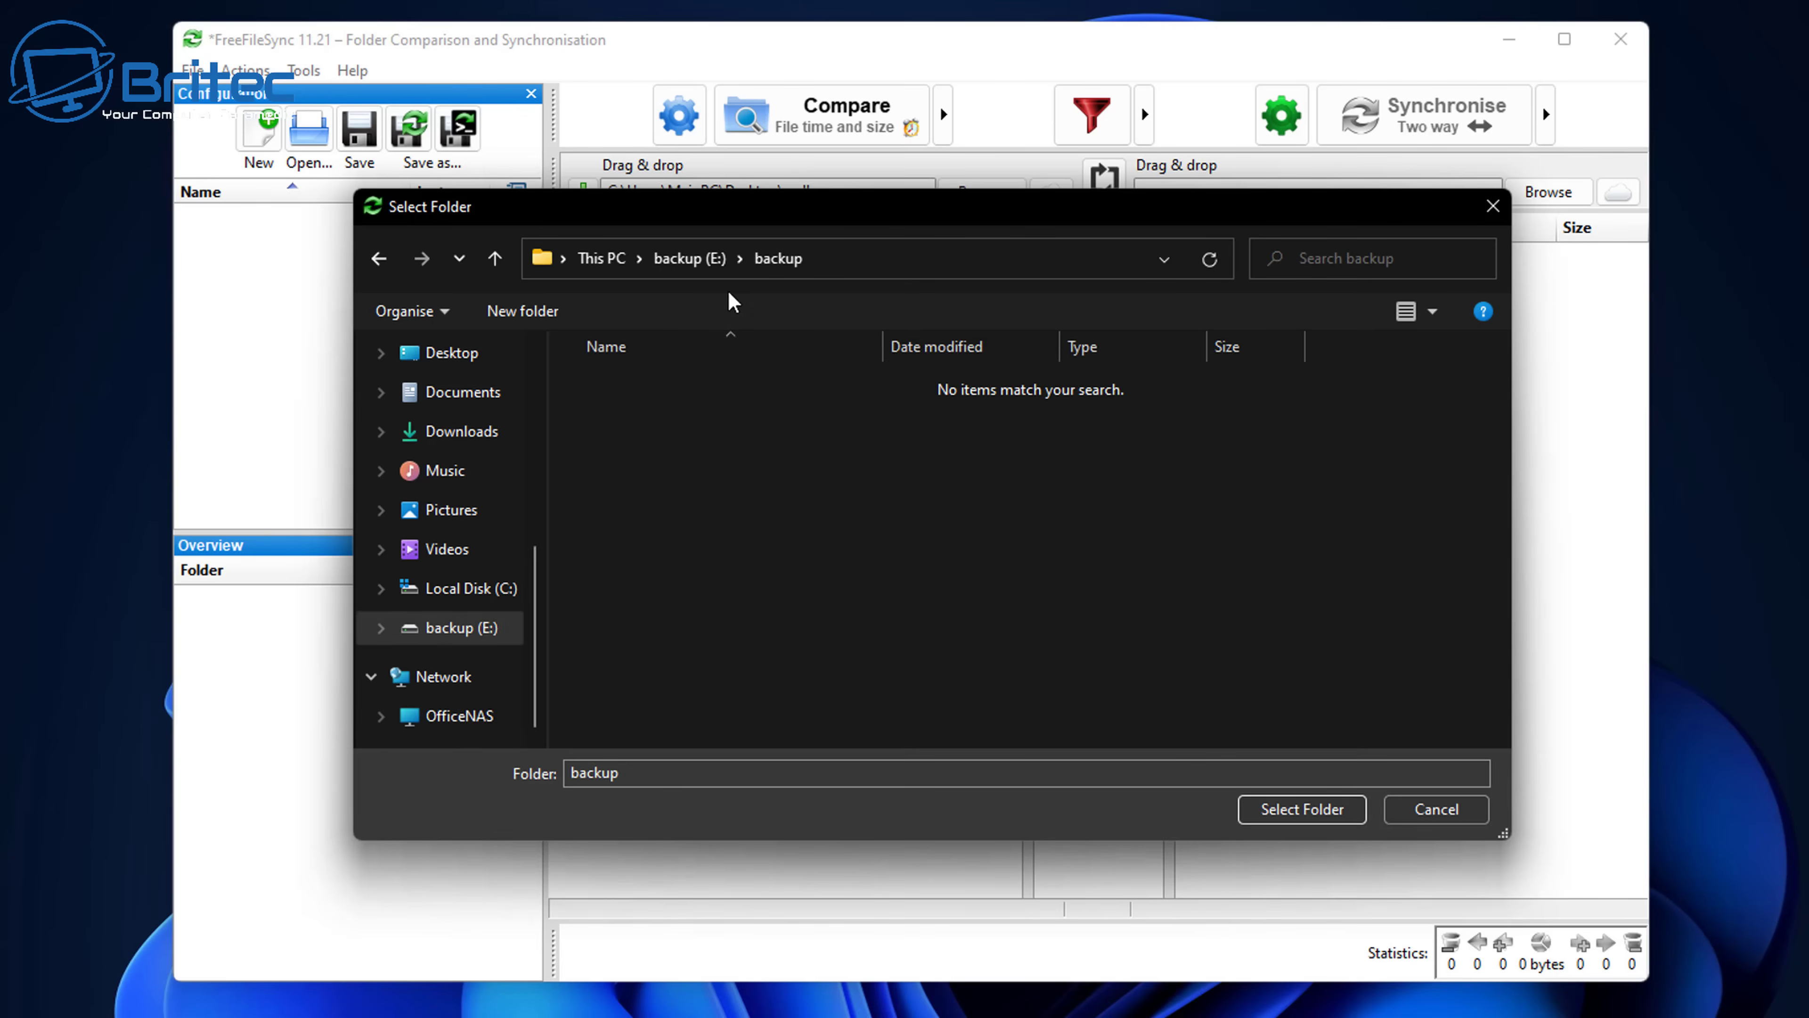
left_click(1318, 813)
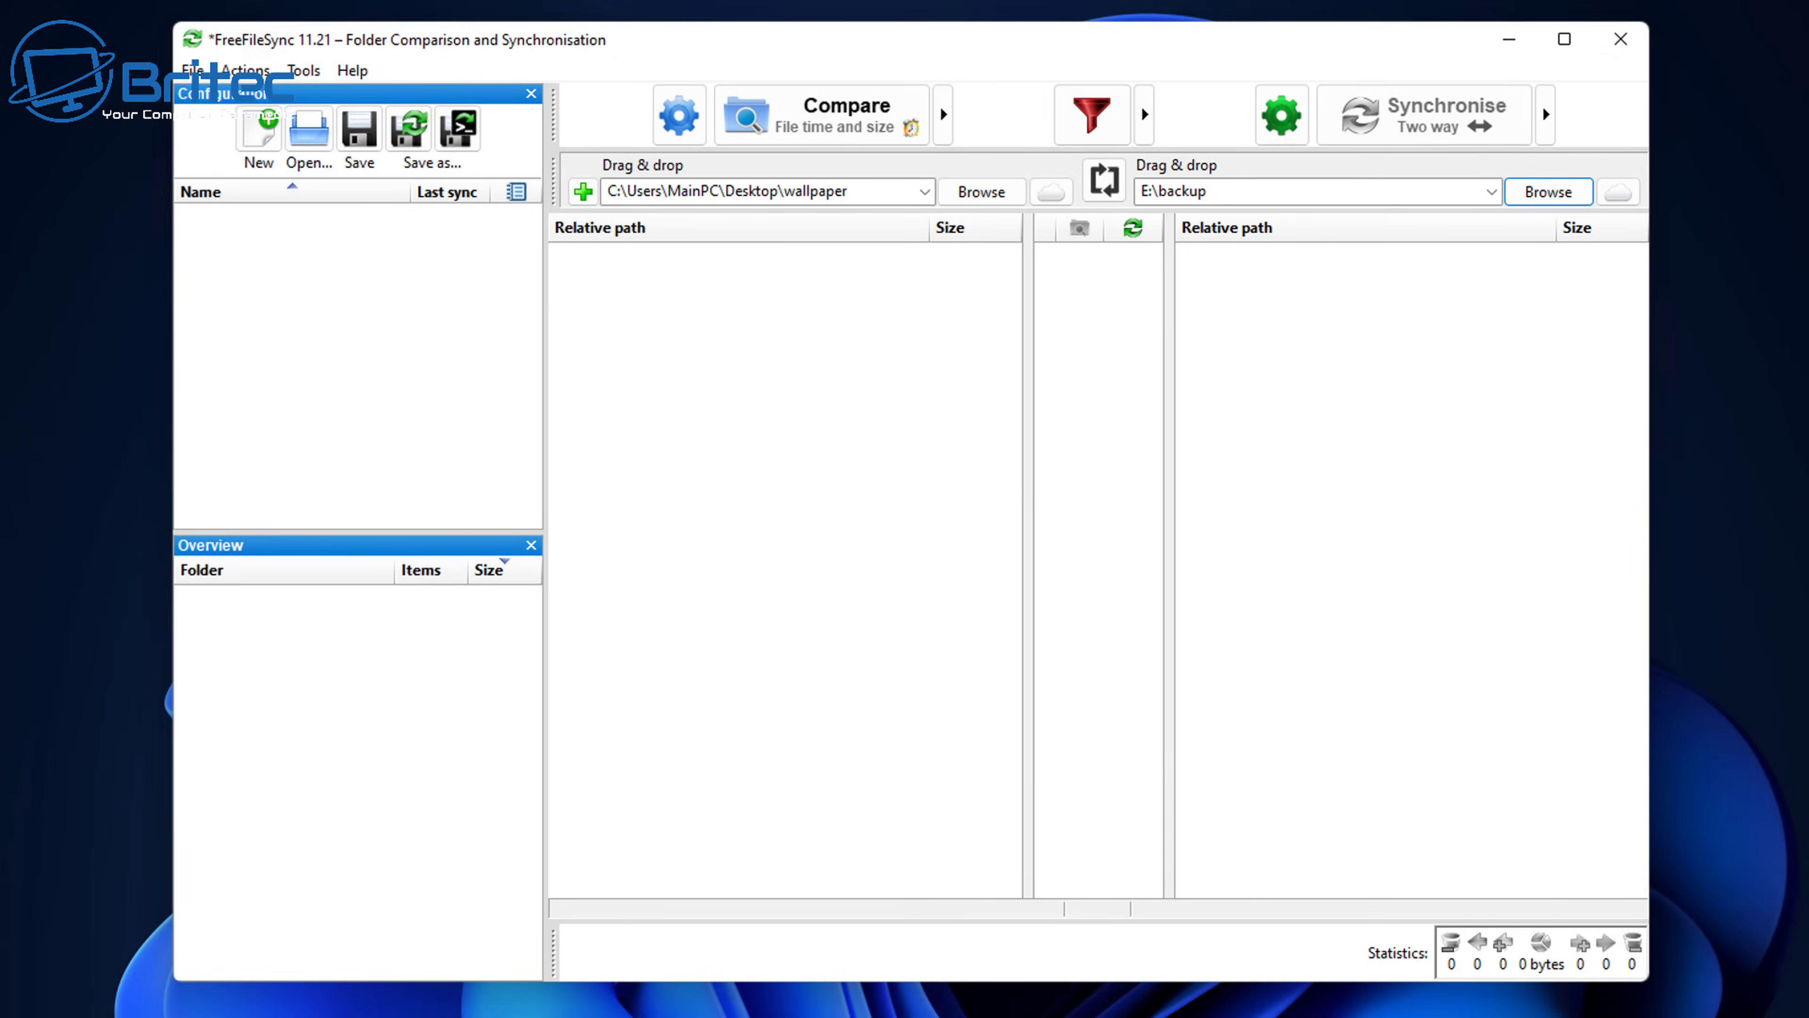
left_click(351, 1001)
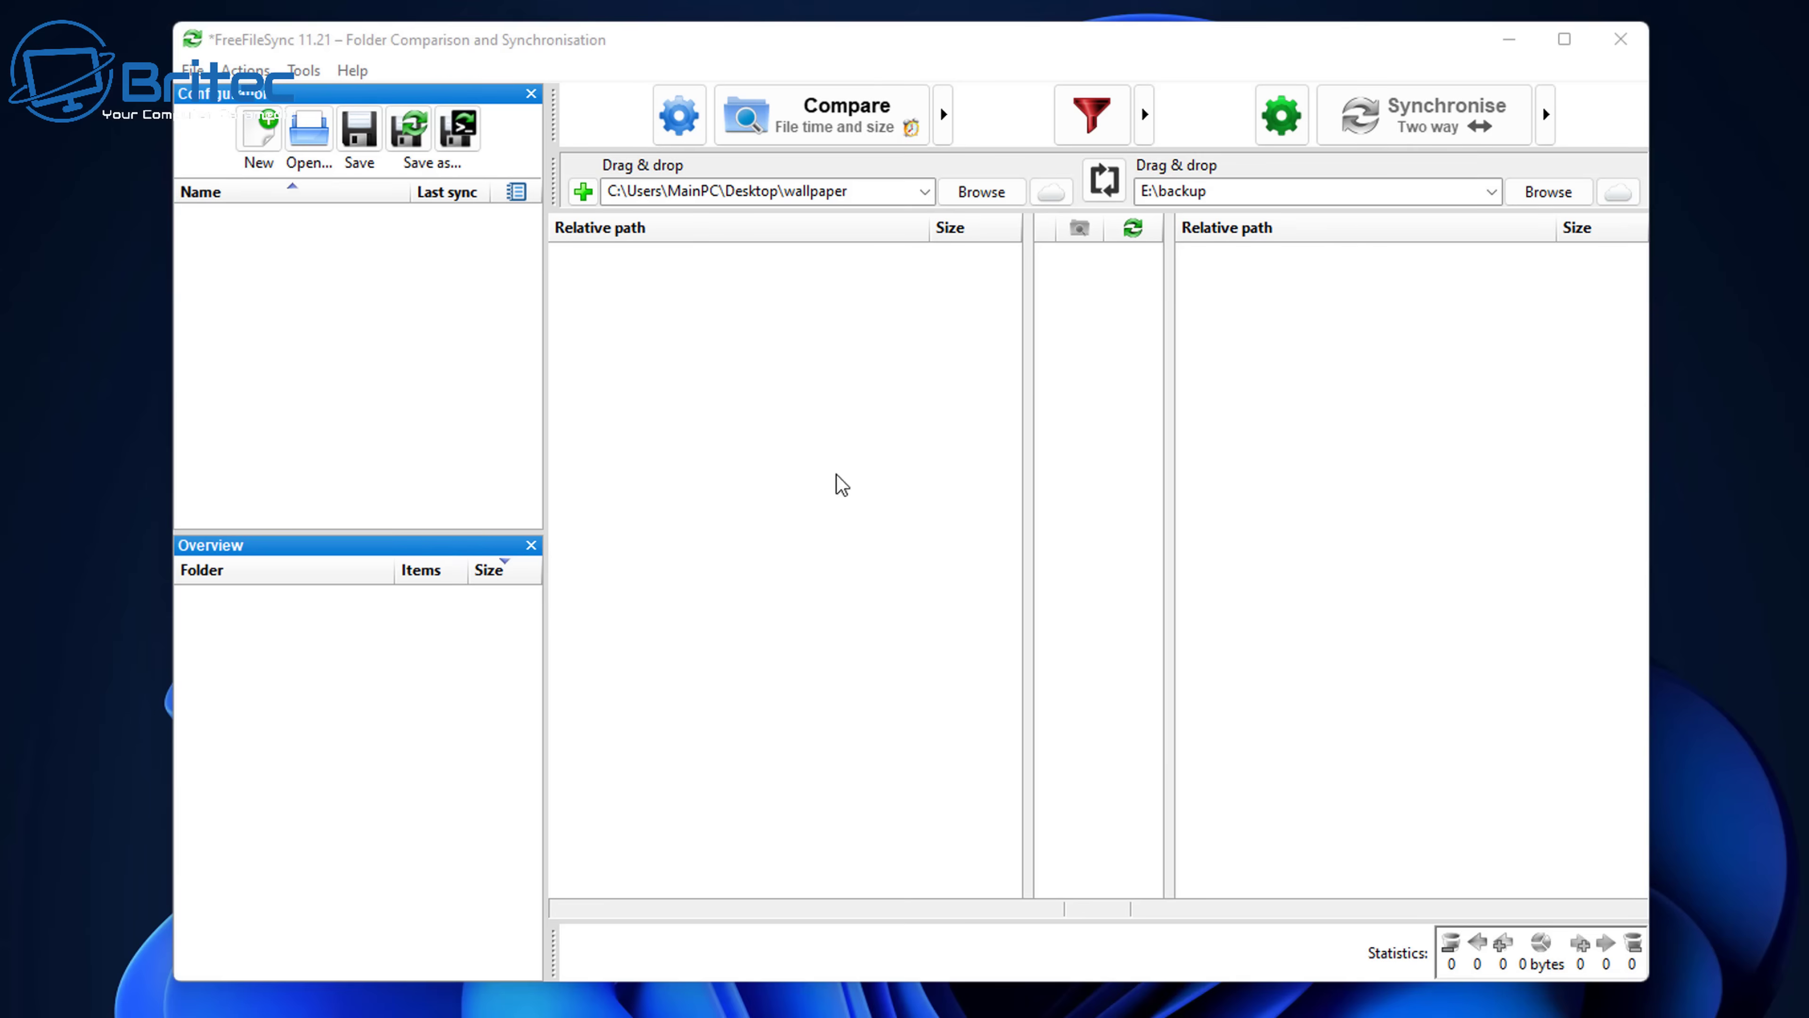
Review the comparison variants in the synchronisation settings, select File time and size, and view the filter rules
left_click(680, 123)
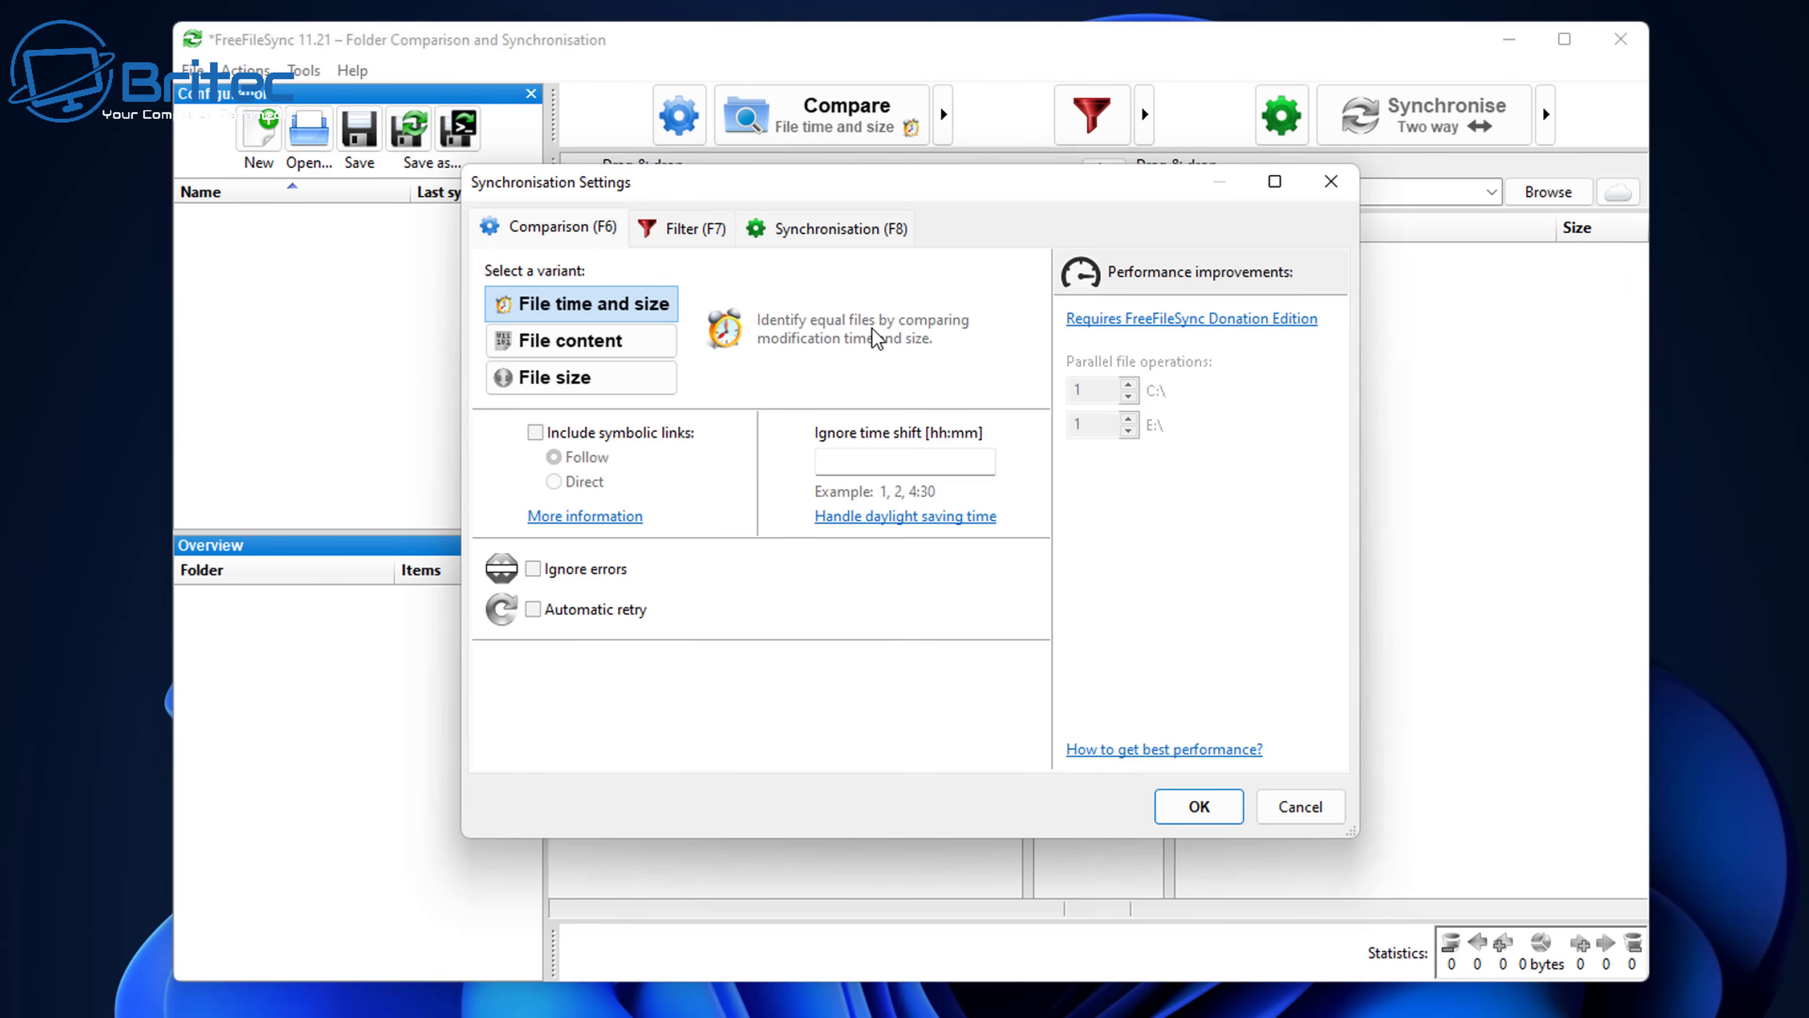
left_click(595, 349)
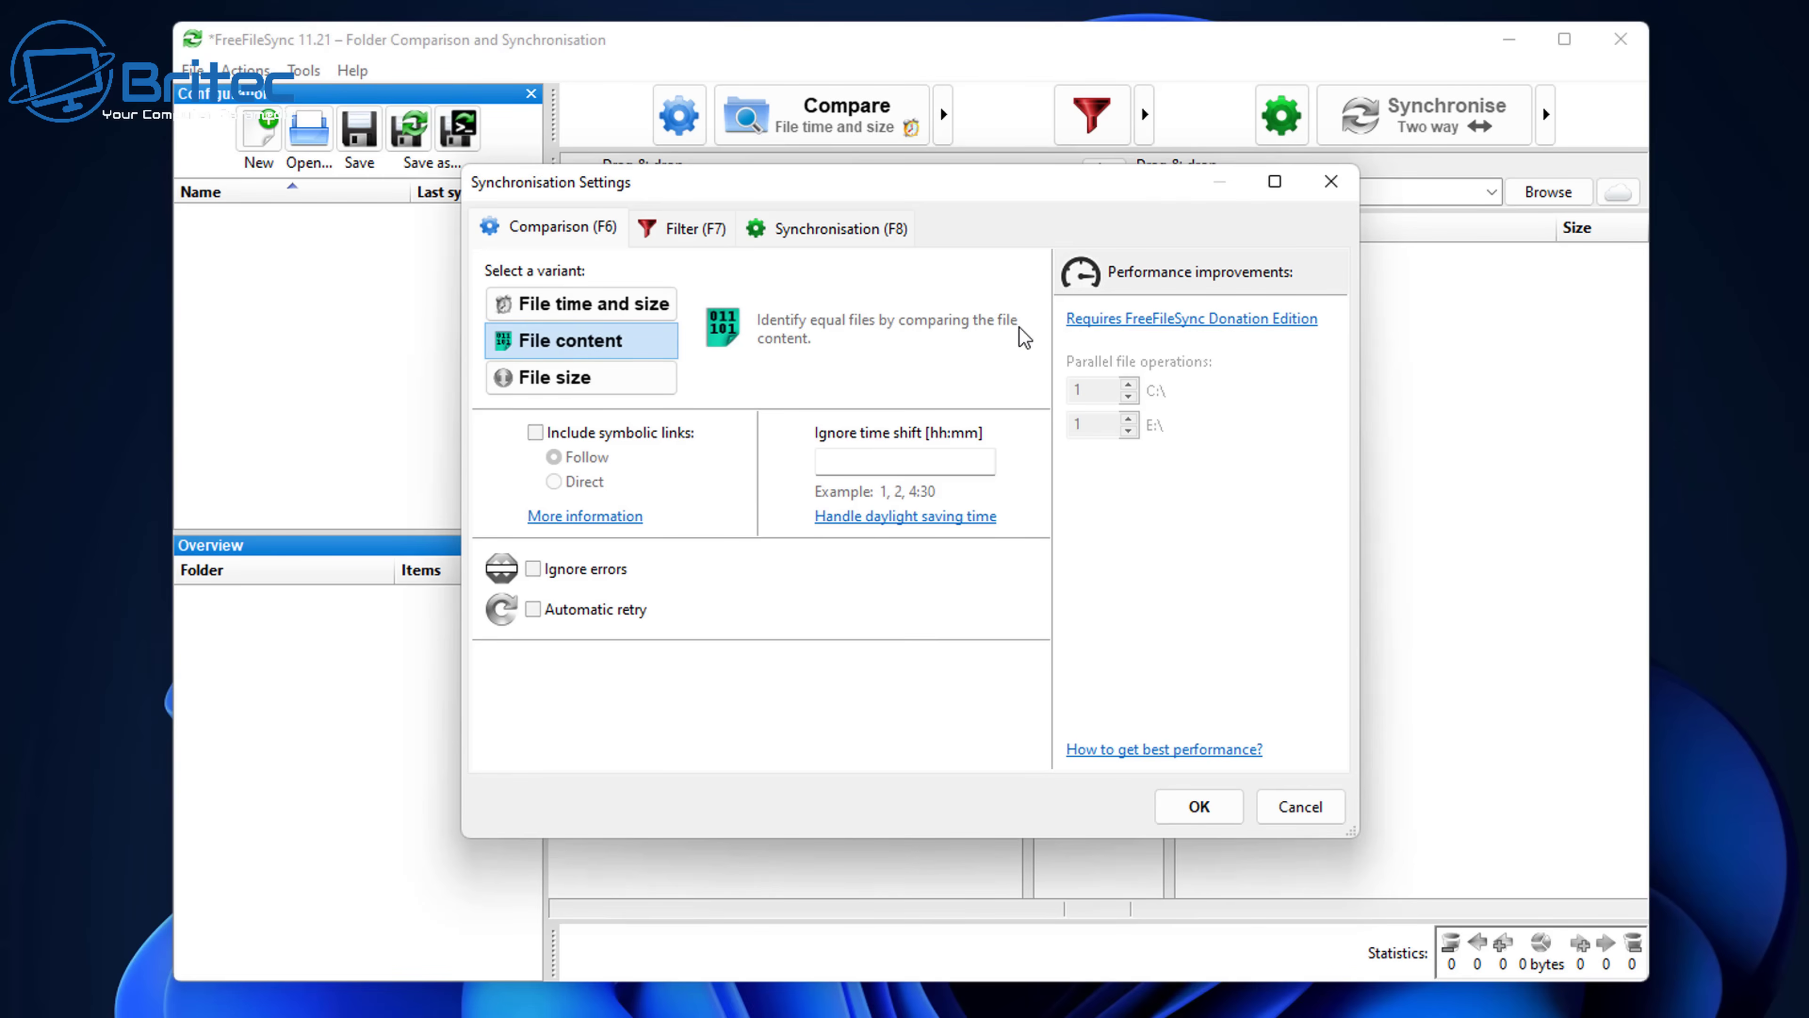
left_click(569, 378)
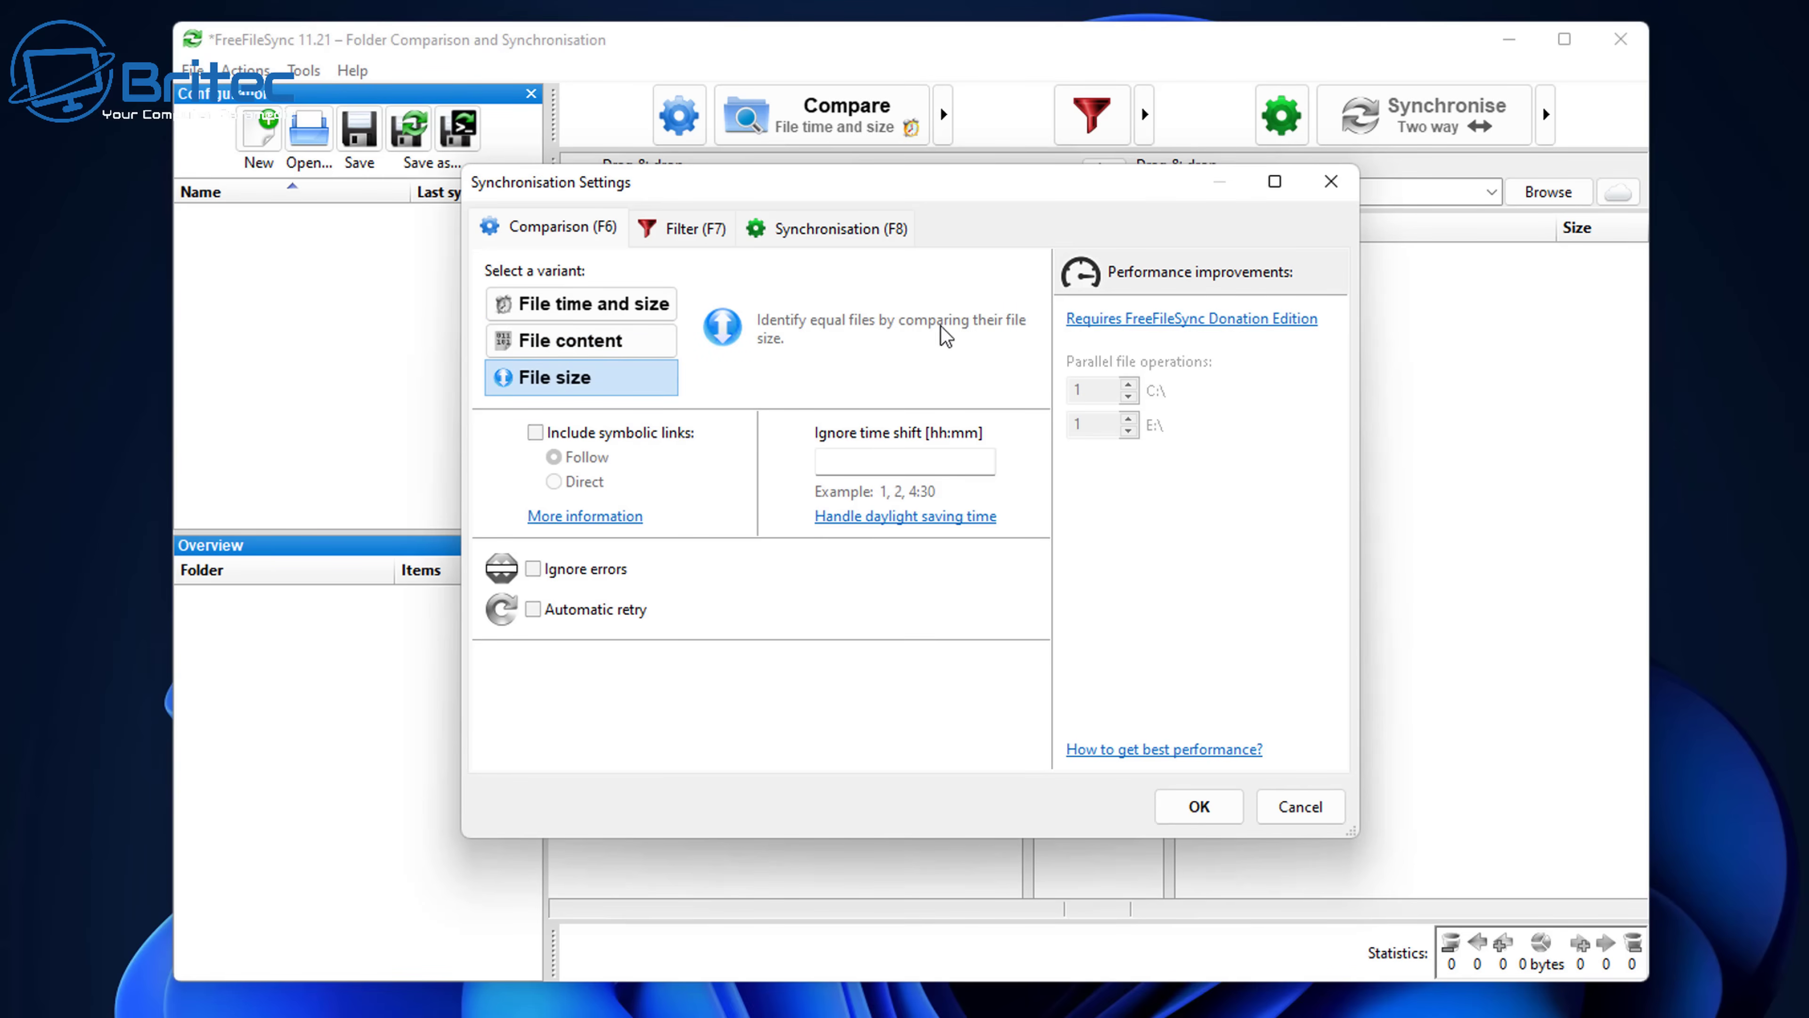
left_click(618, 312)
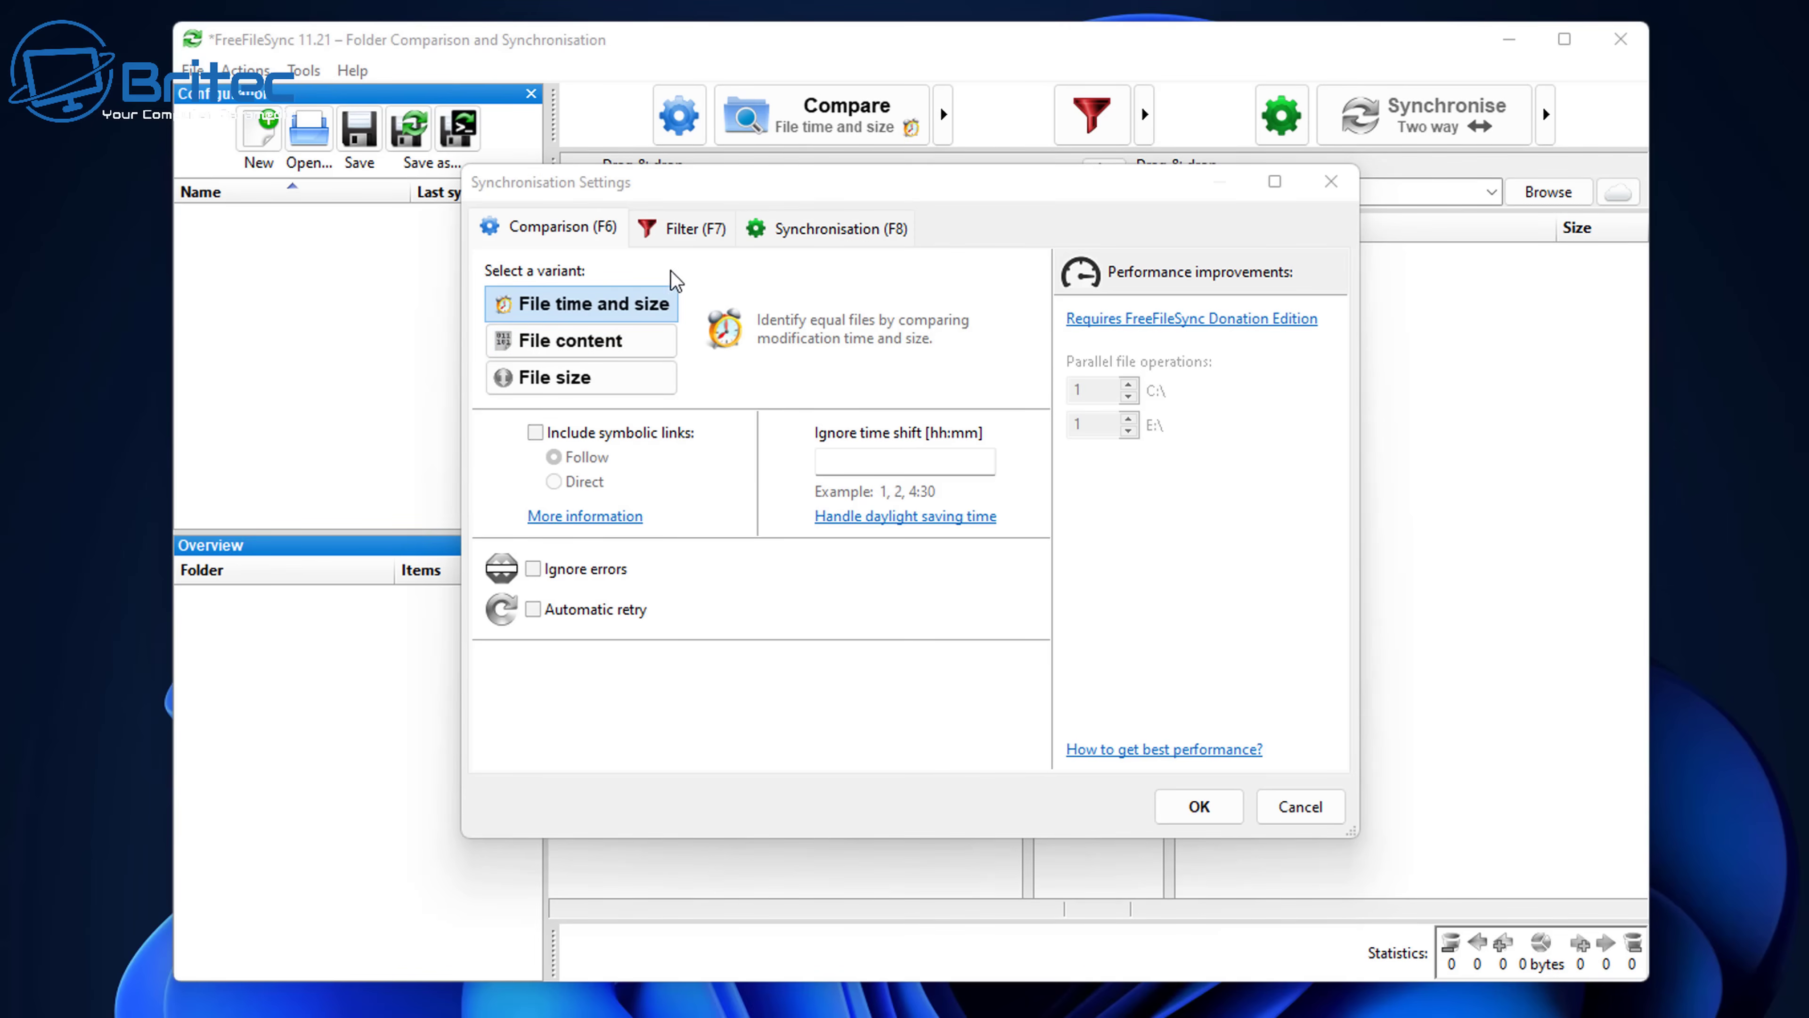
left_click(705, 238)
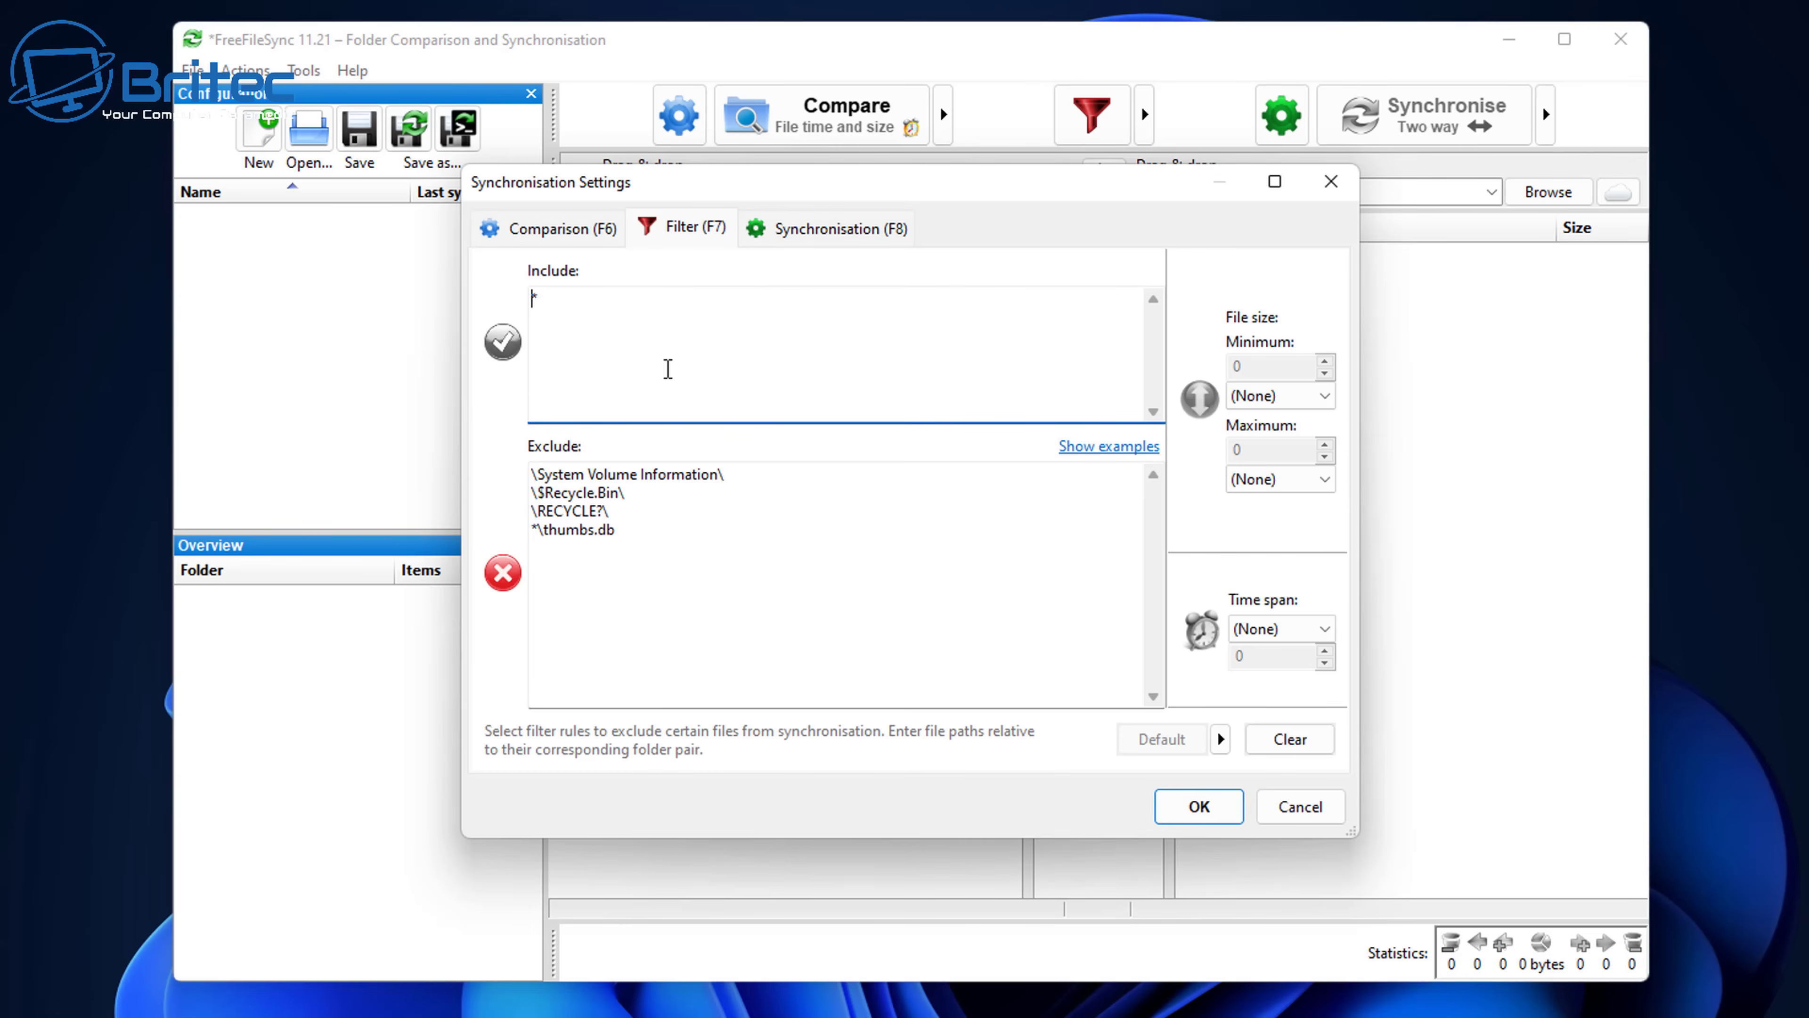
Set the synchronisation variant to Mirror and keep deleted files in the Recycle bin
left_click(833, 235)
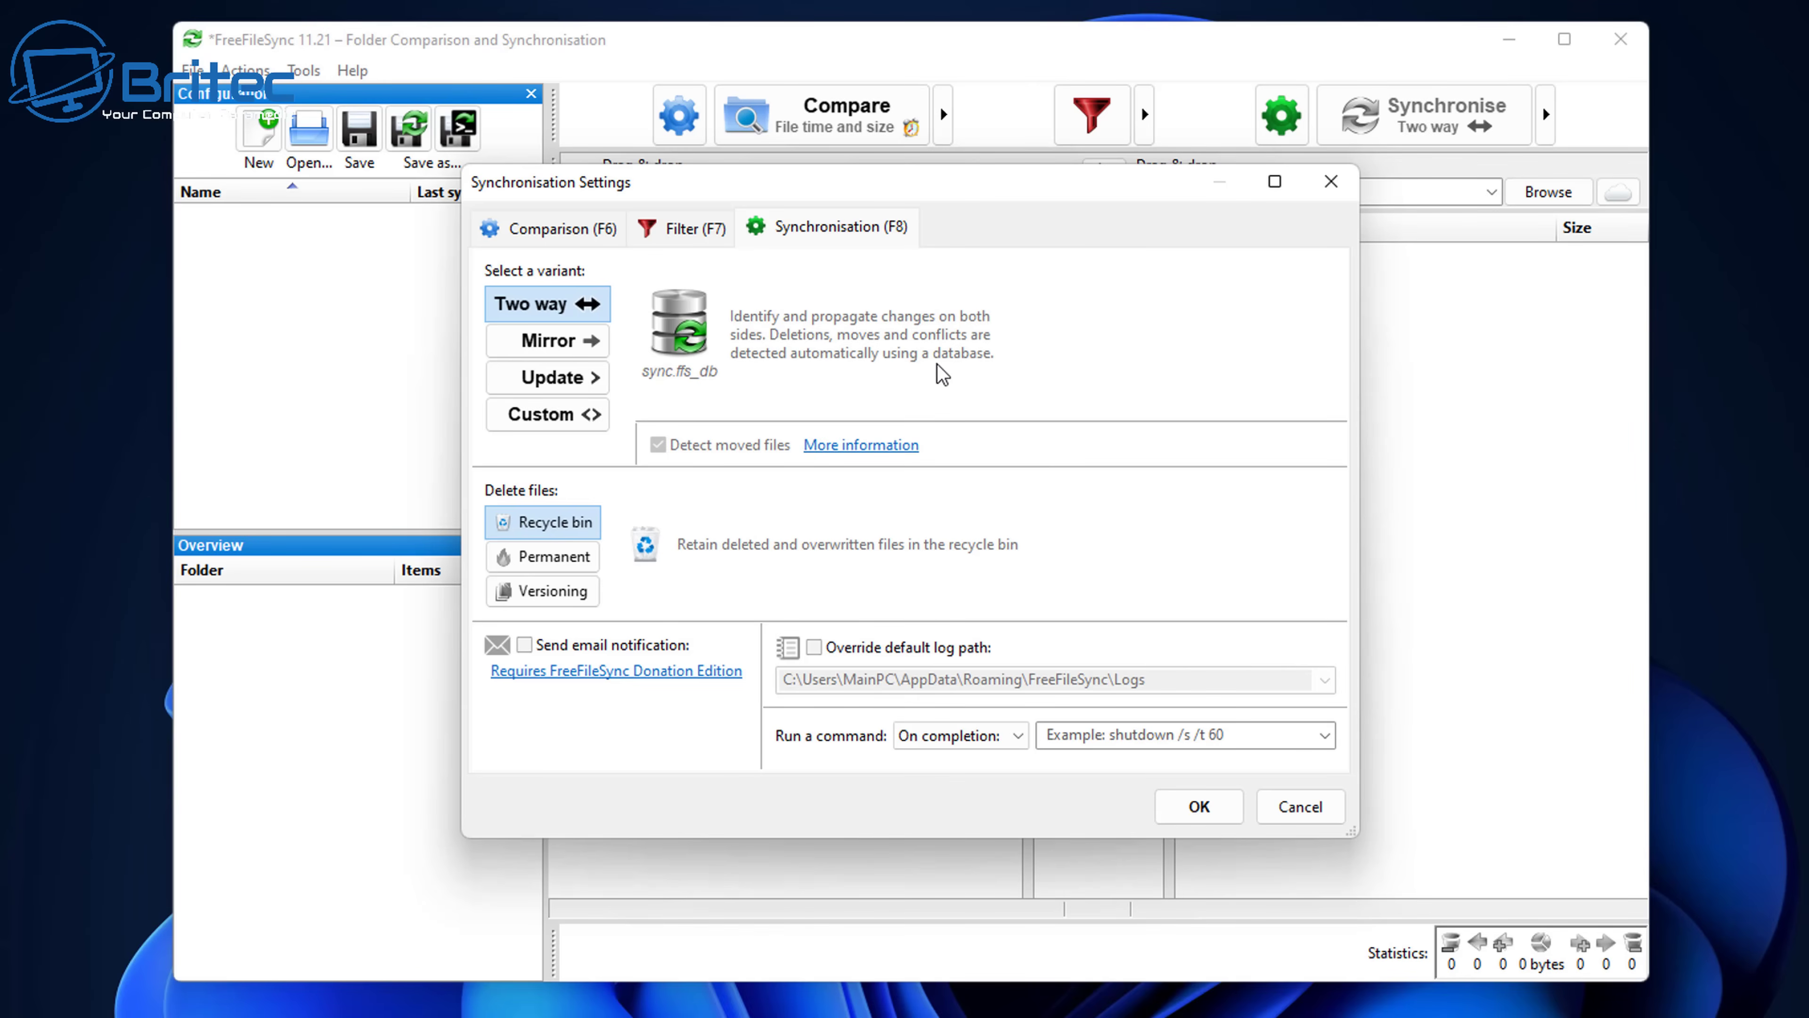
left_click(563, 340)
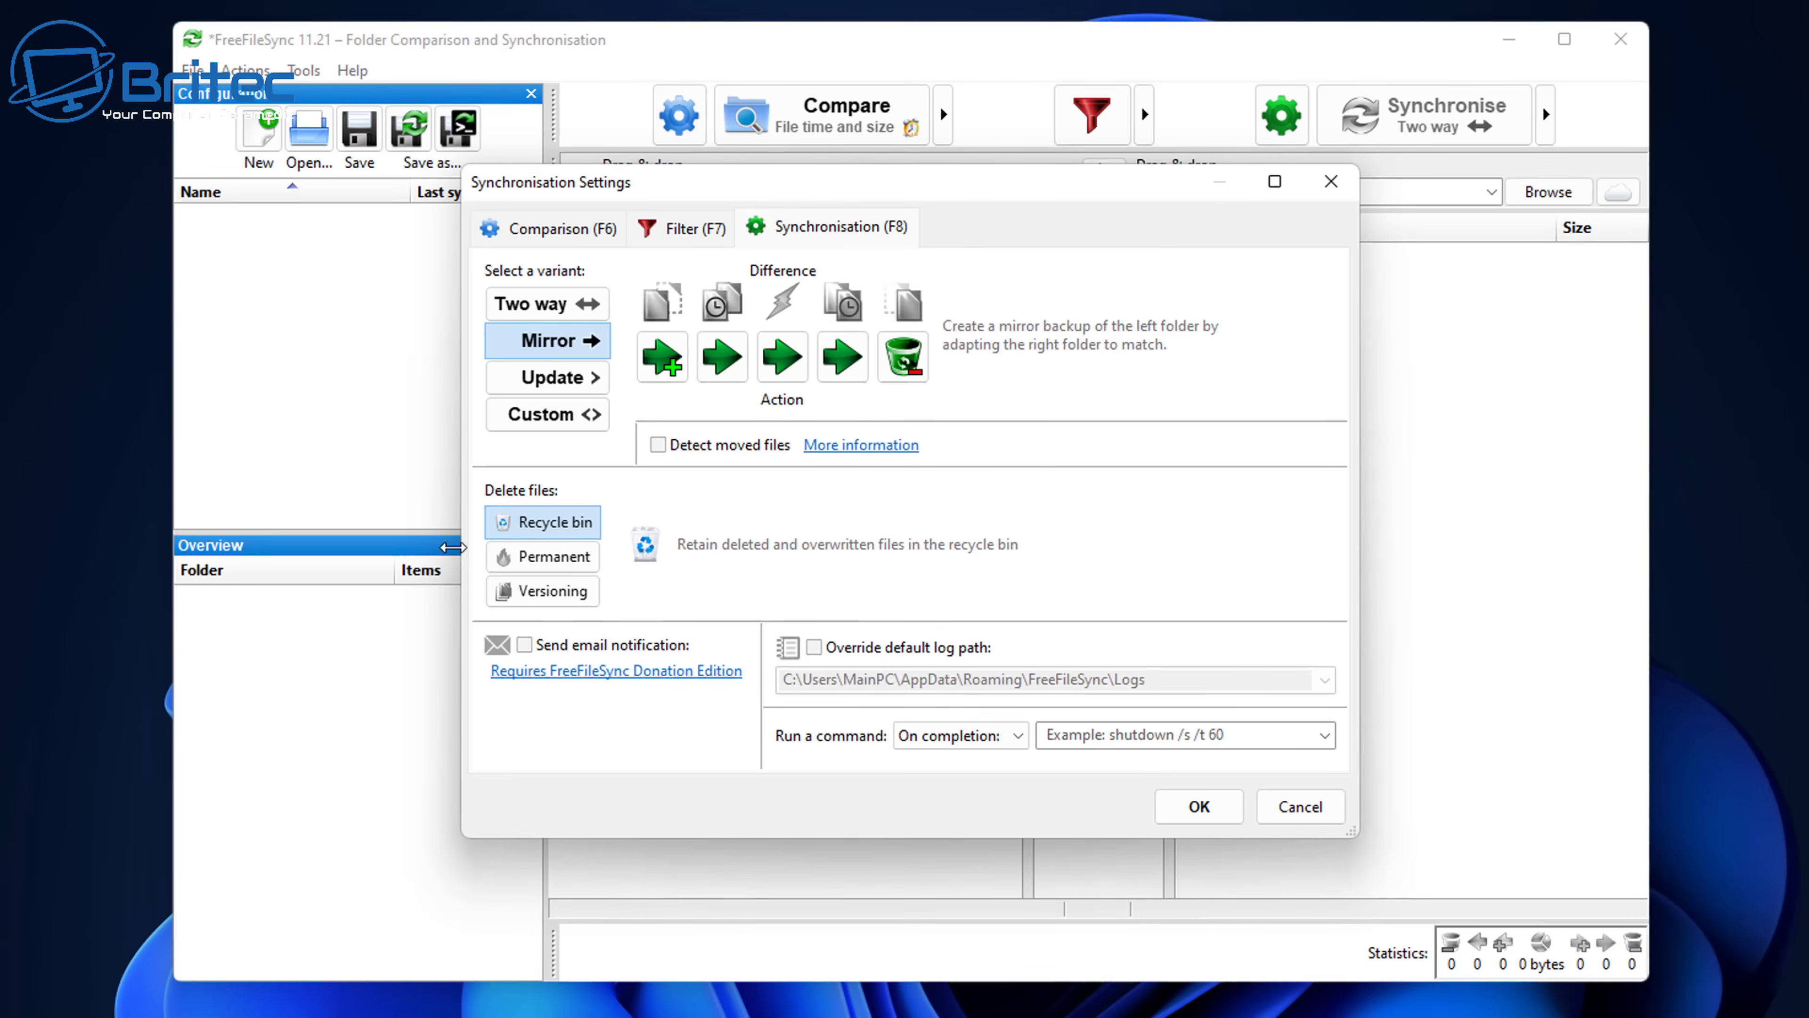
left_click(566, 378)
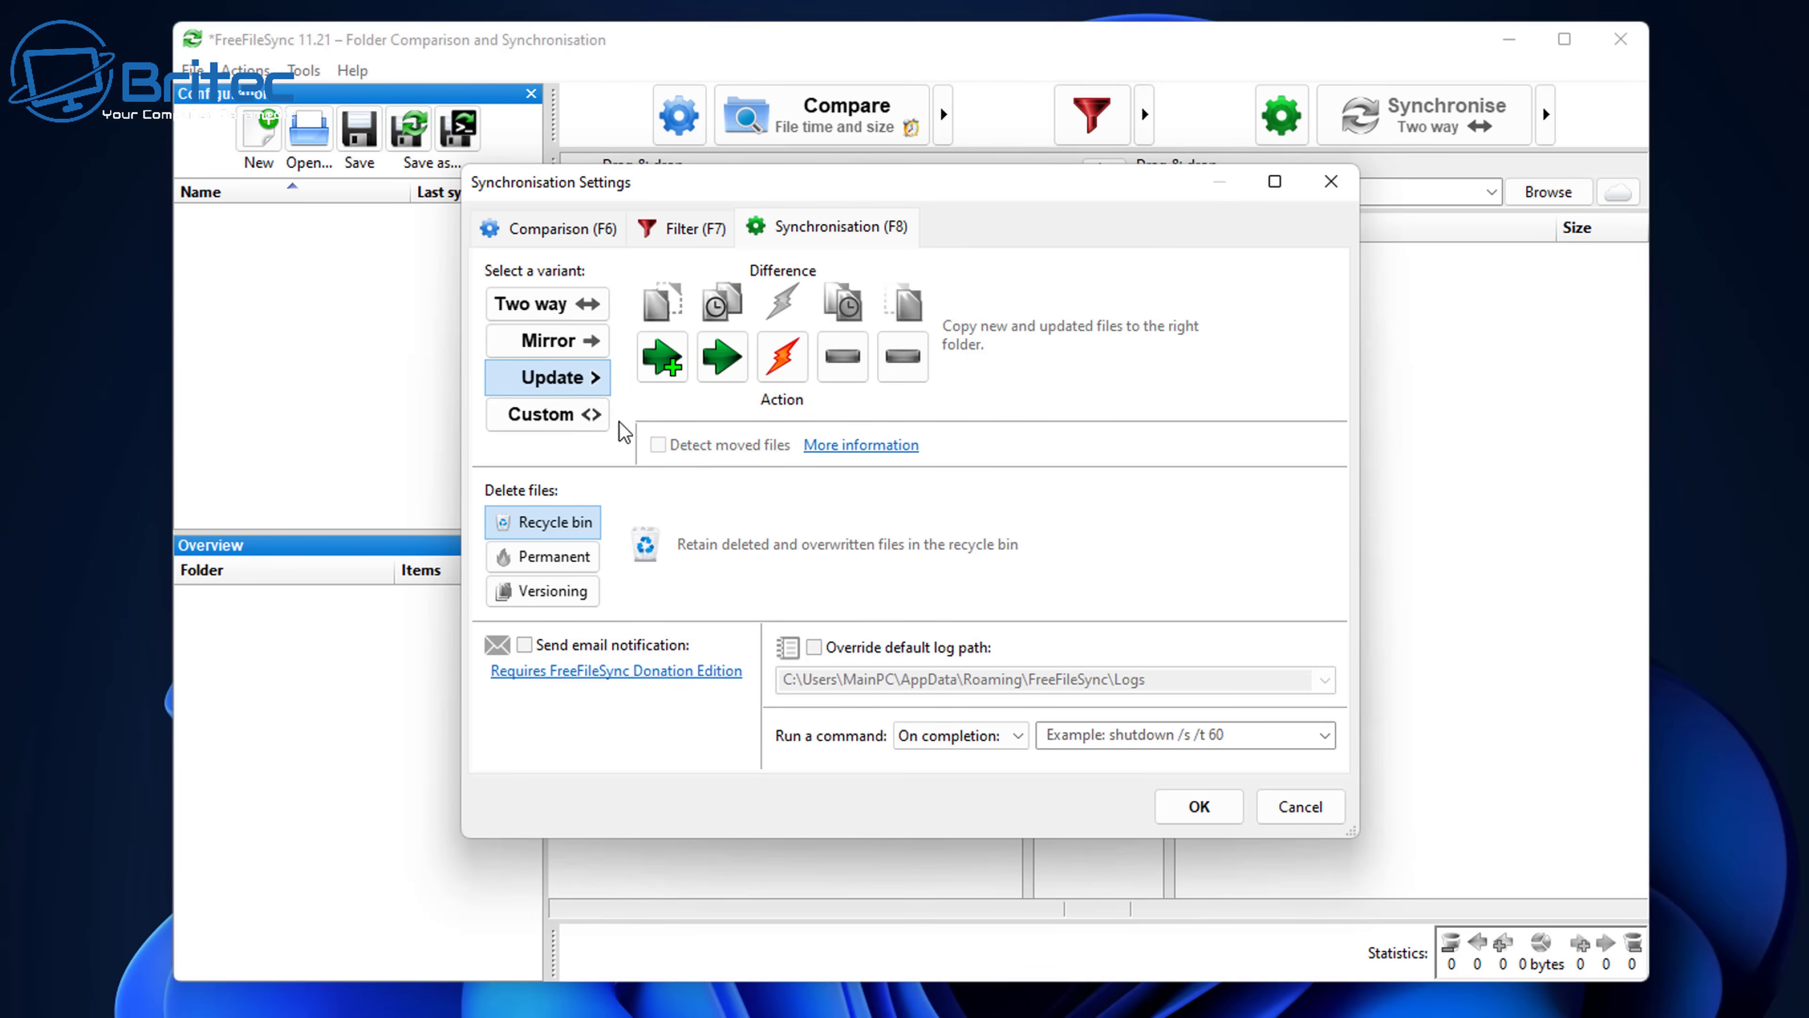
left_click(545, 415)
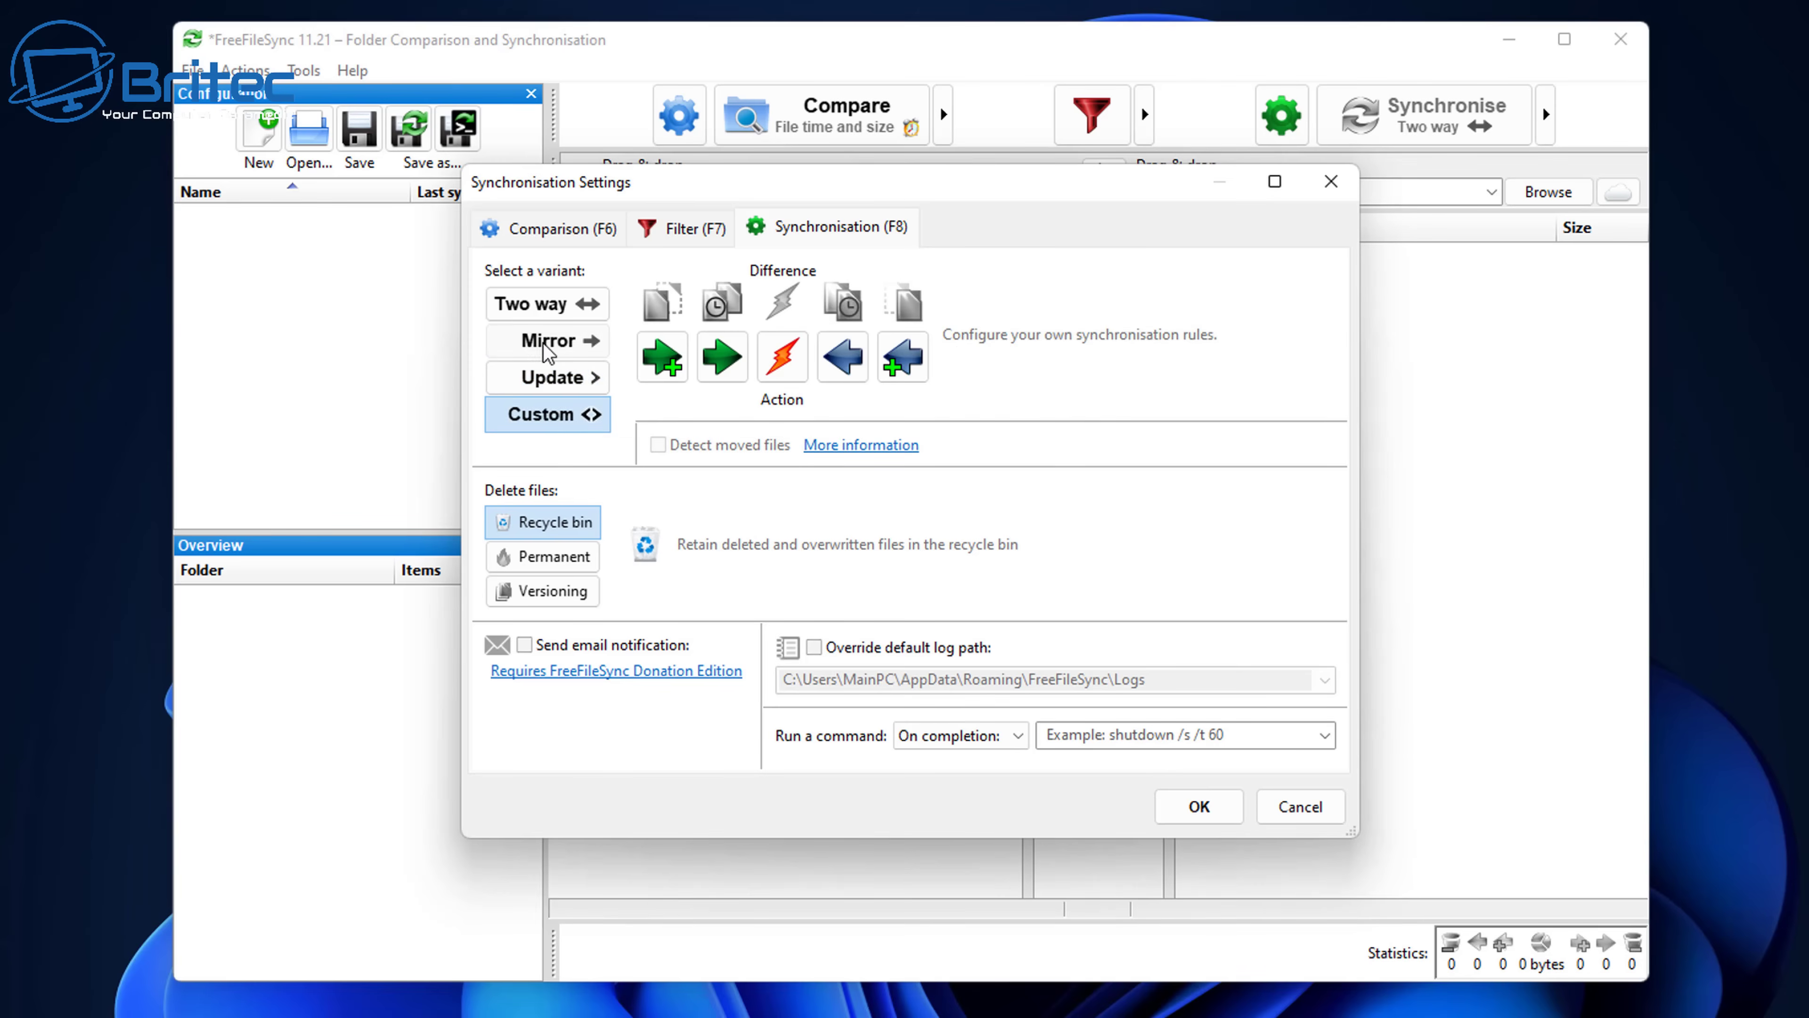
left_click(563, 341)
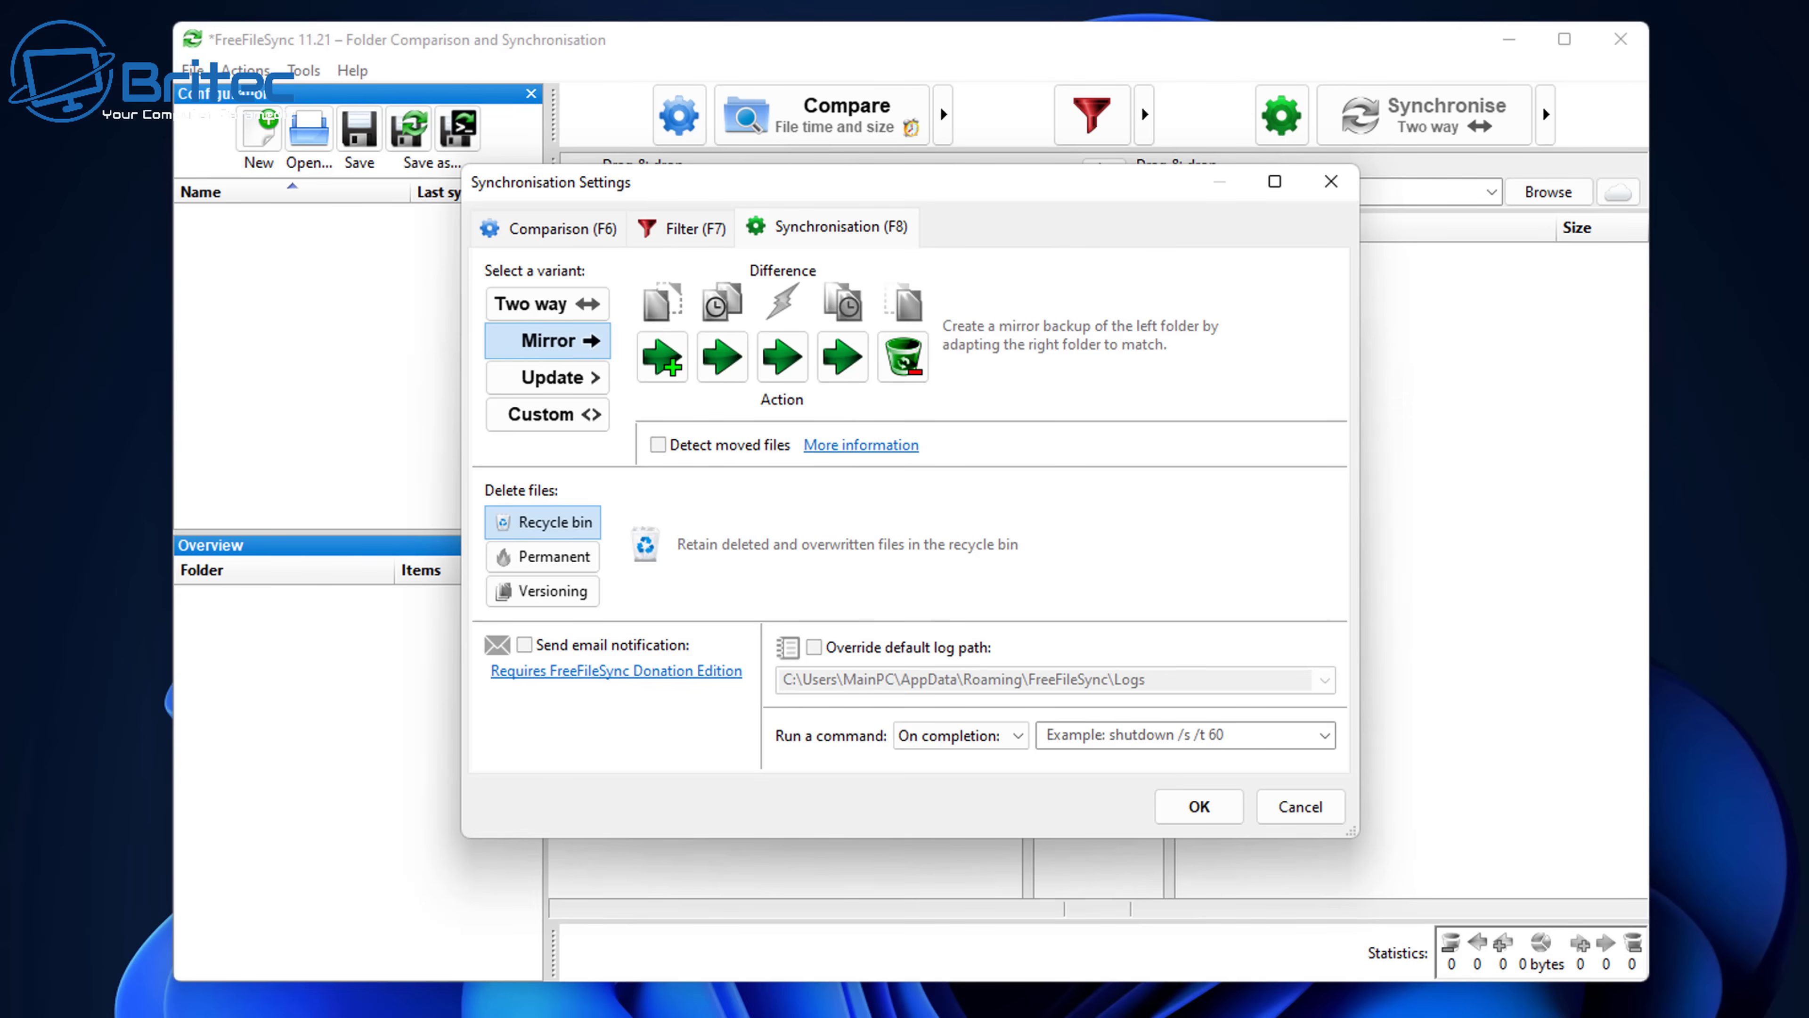
left_click(557, 563)
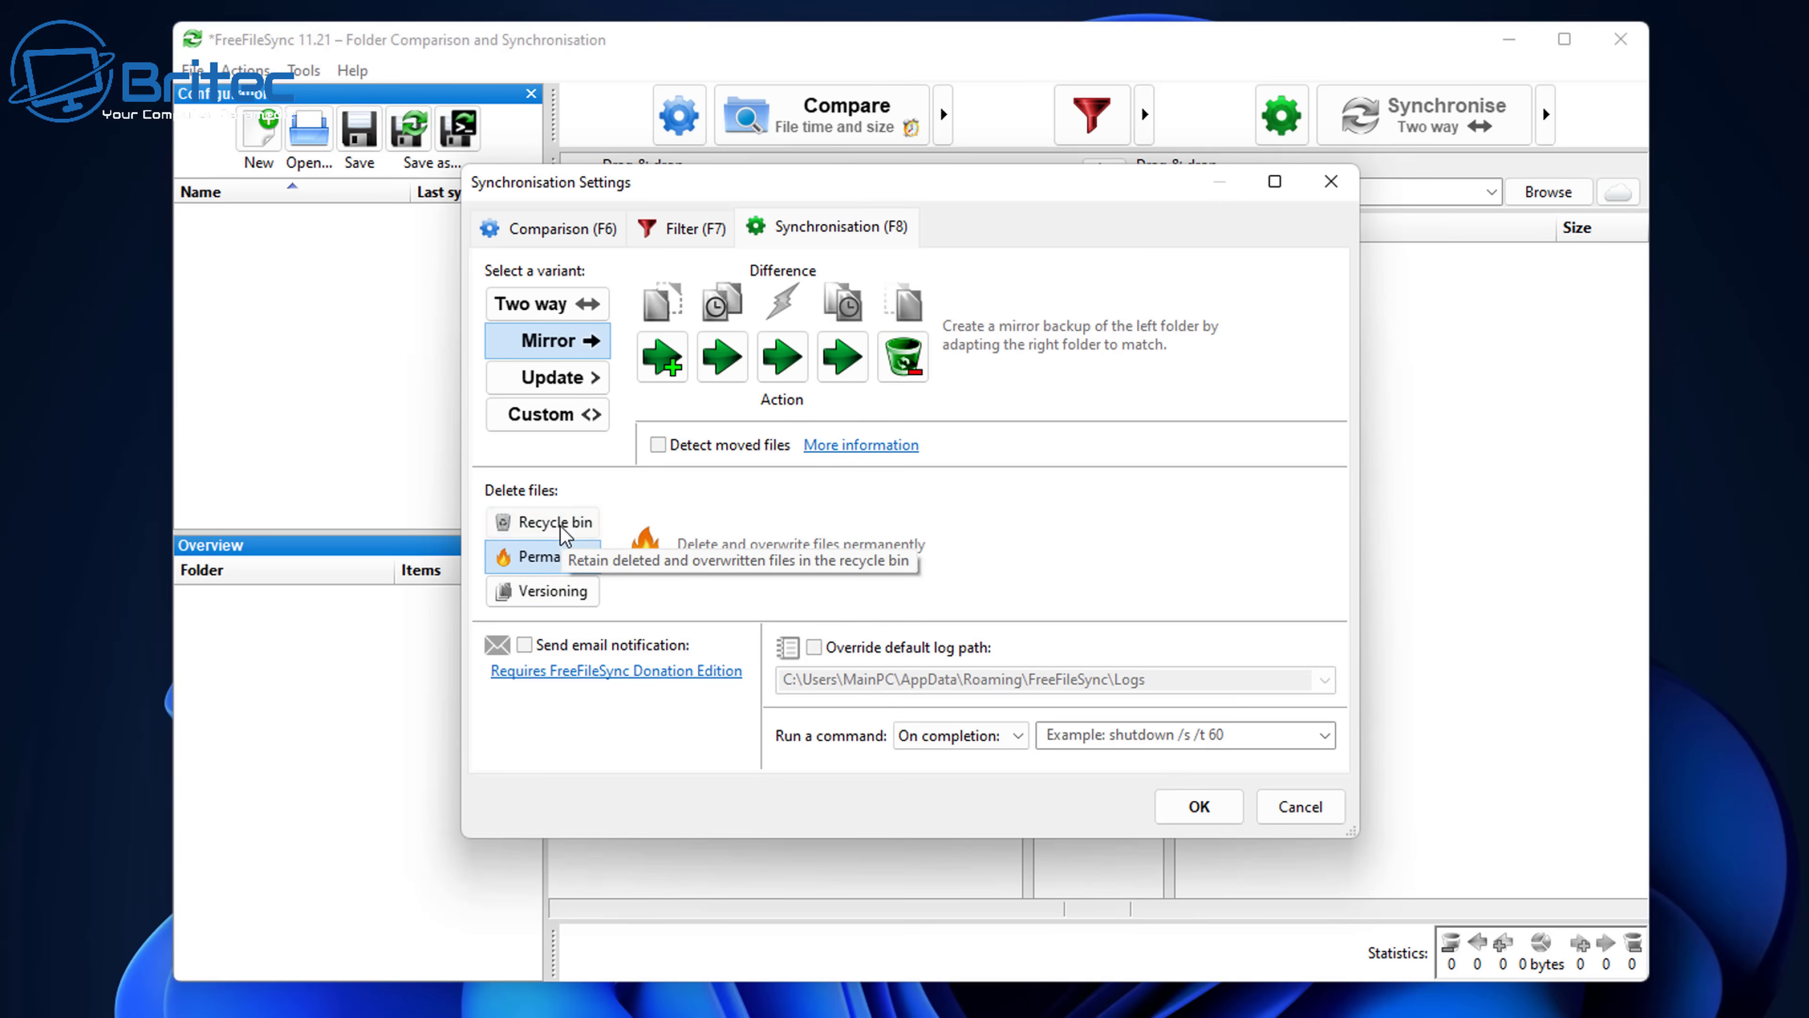
left_click(546, 529)
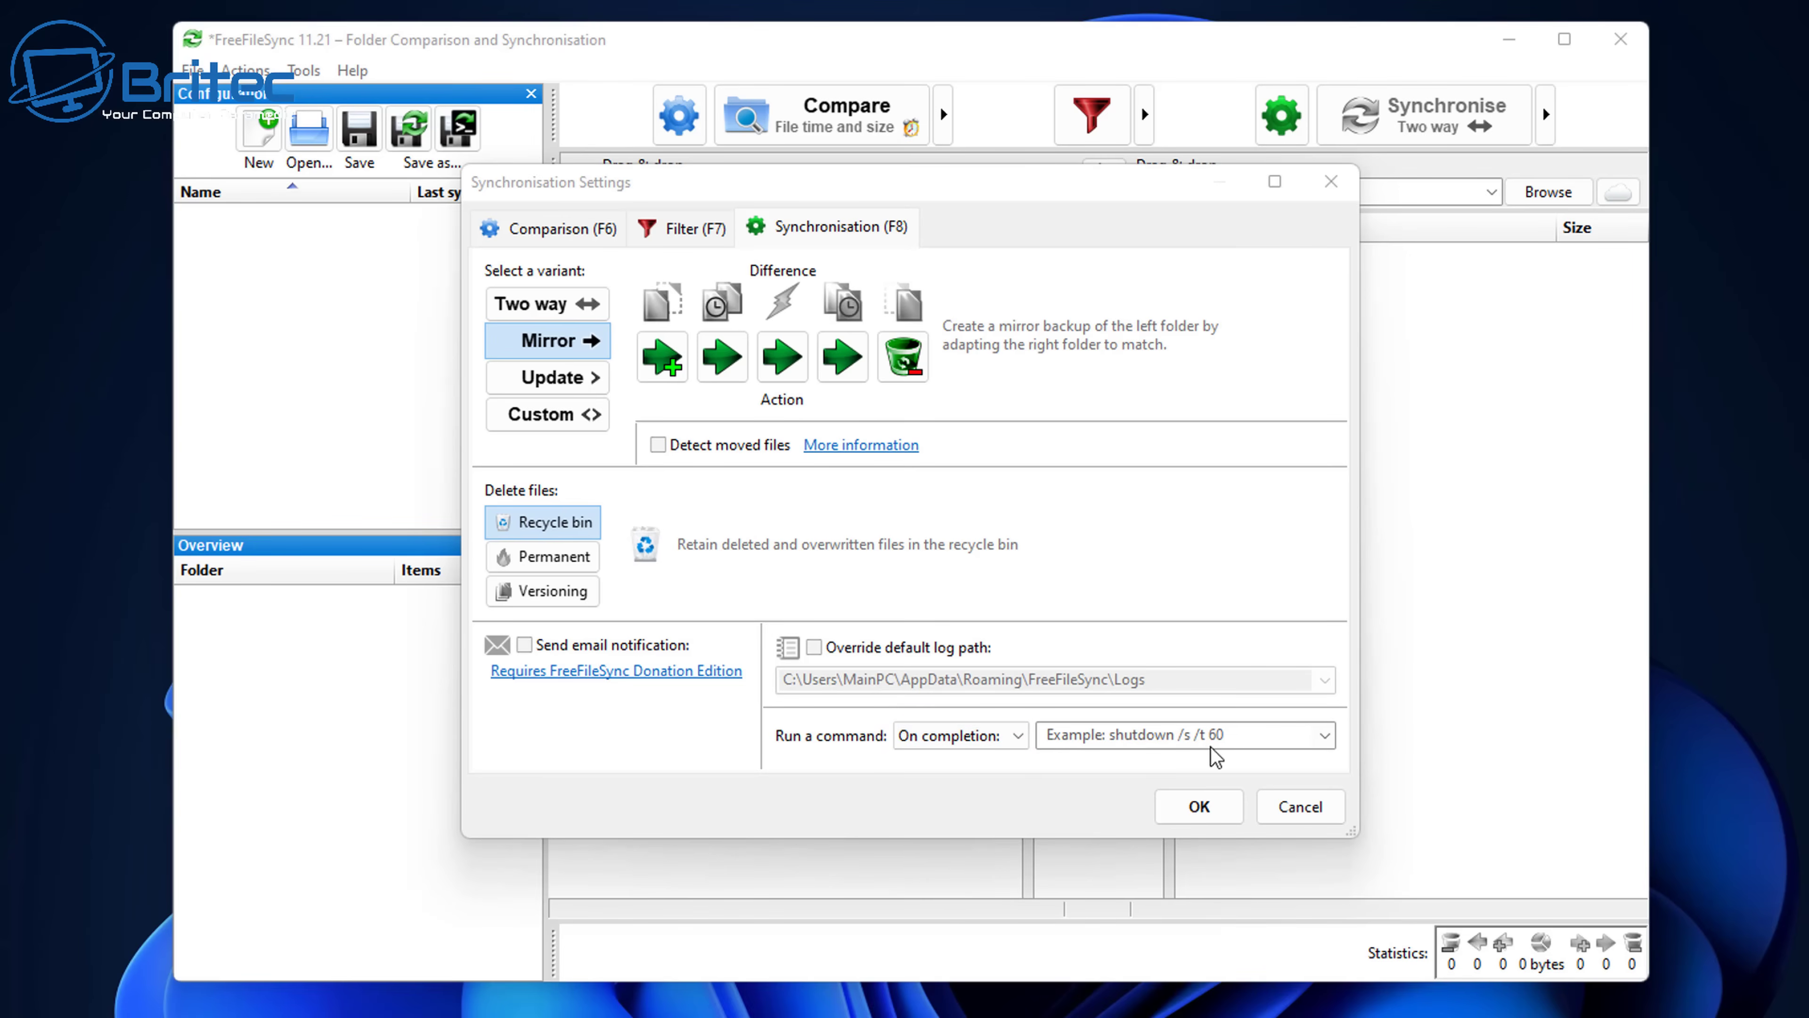
Check the options for running a command, leave it at On completion, and accept the synchronisation settings
left_click(1304, 740)
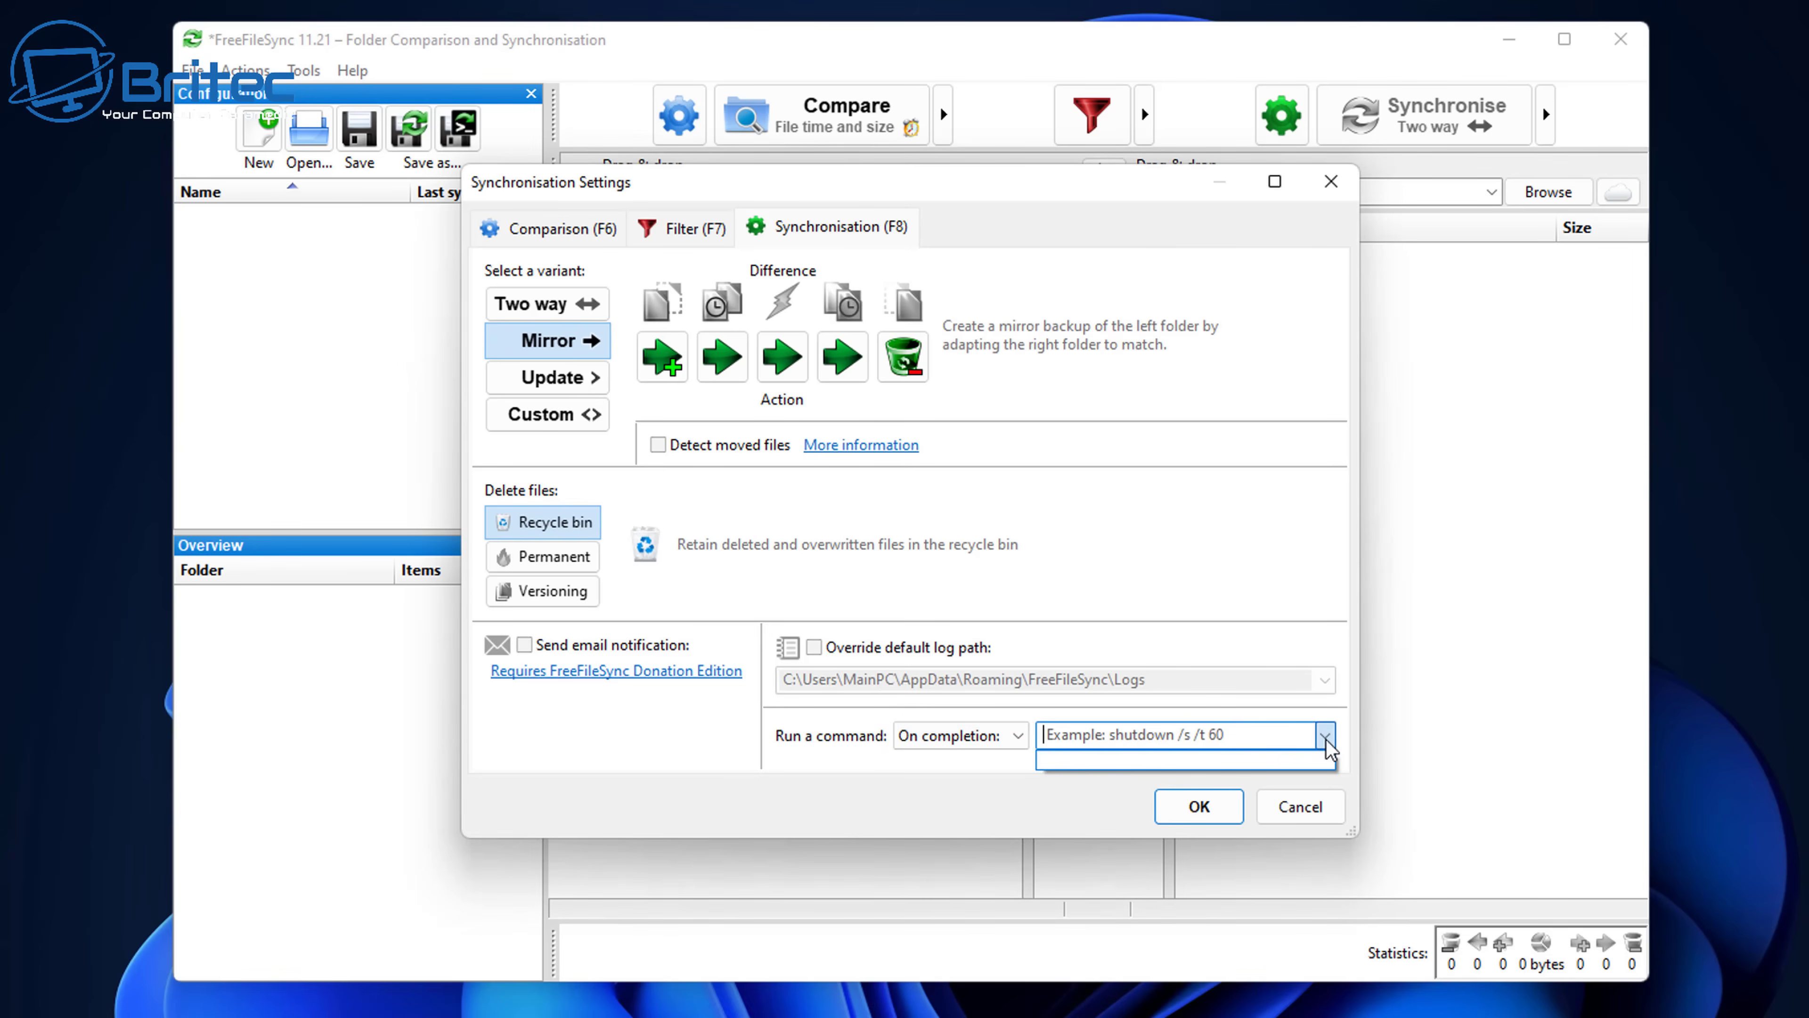
left_click(1020, 738)
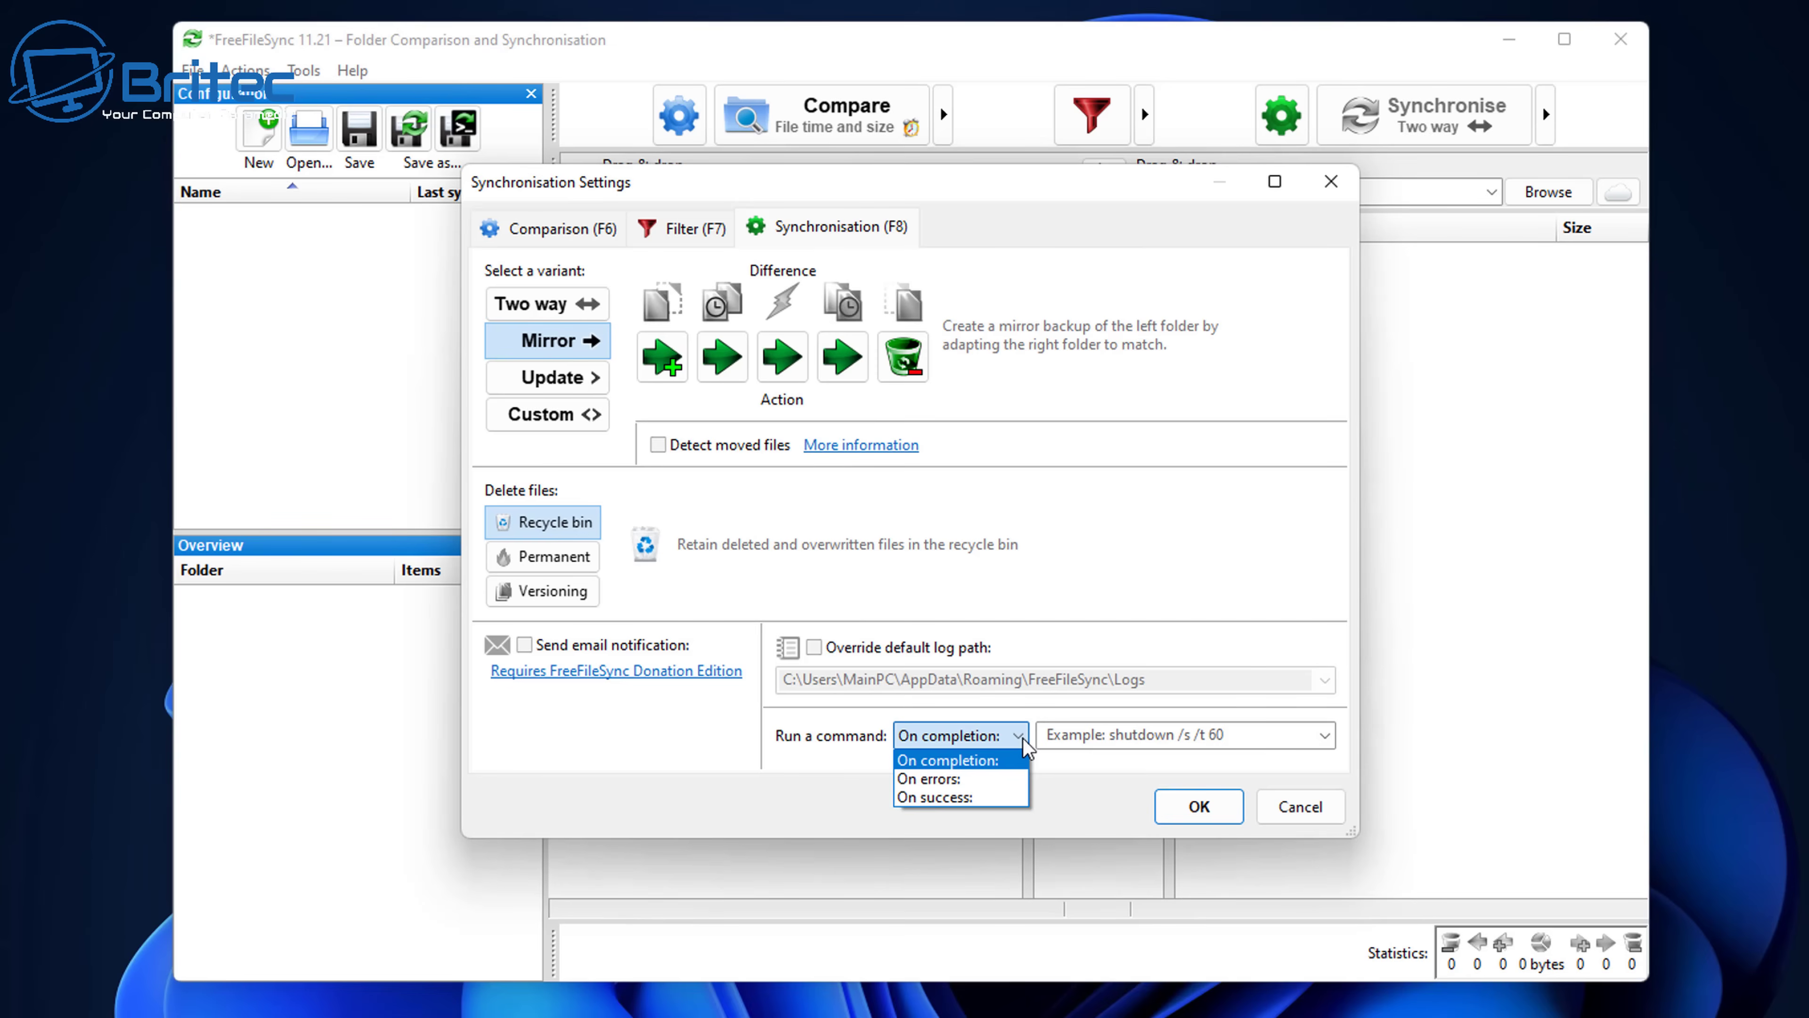
left_click(1024, 739)
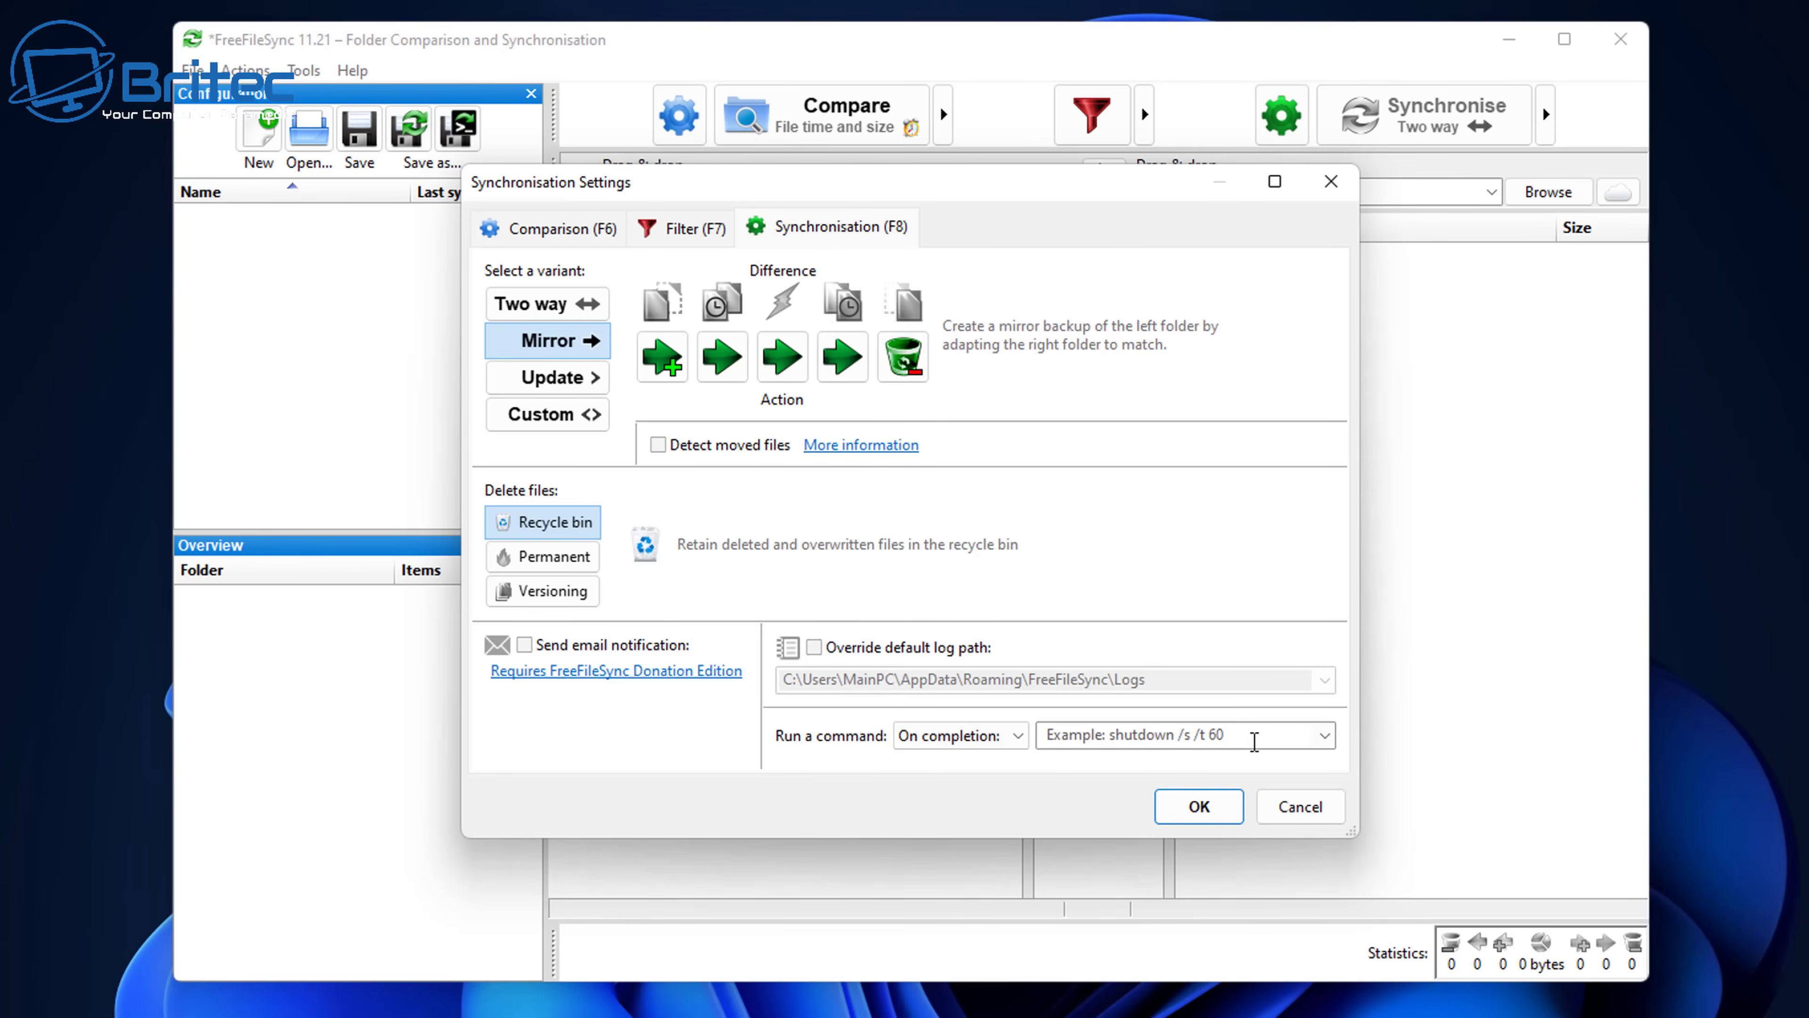
left_click(1200, 806)
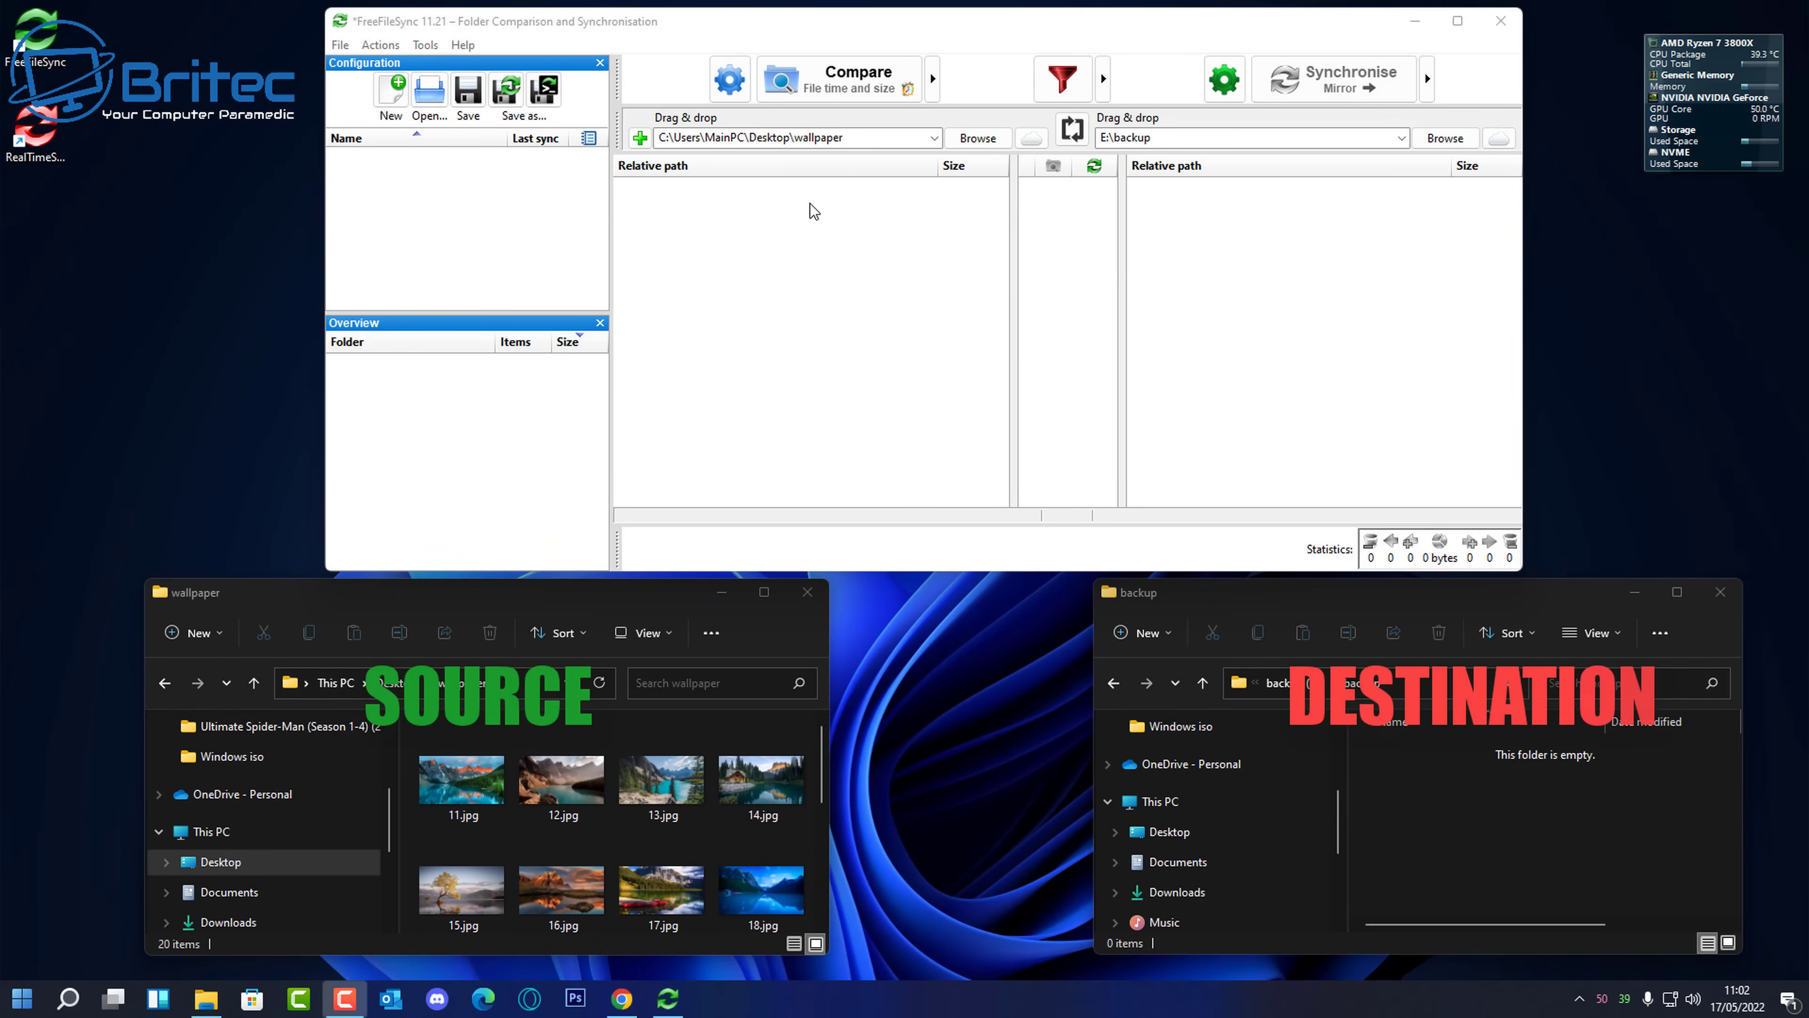
Compare the wallpaper and backup folders, and run the Mirror synchronisation with its start confirmation turned off for future runs
left_click(855, 80)
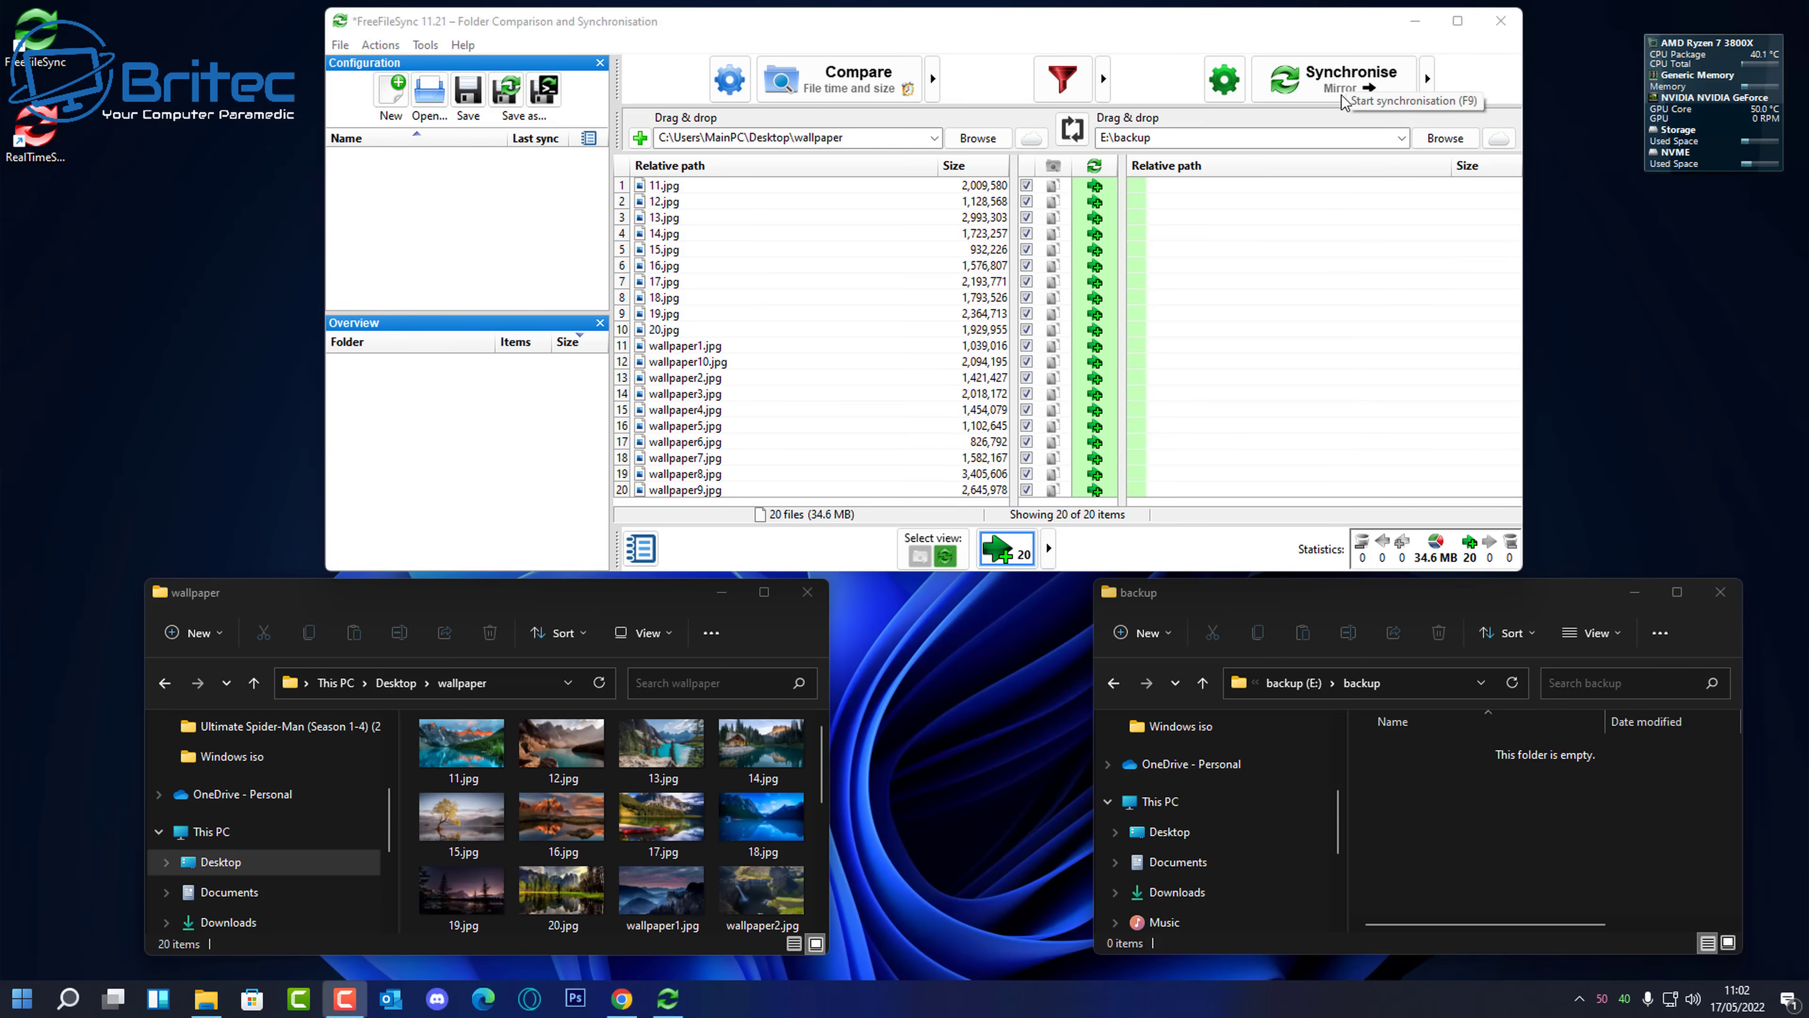
left_click(1363, 87)
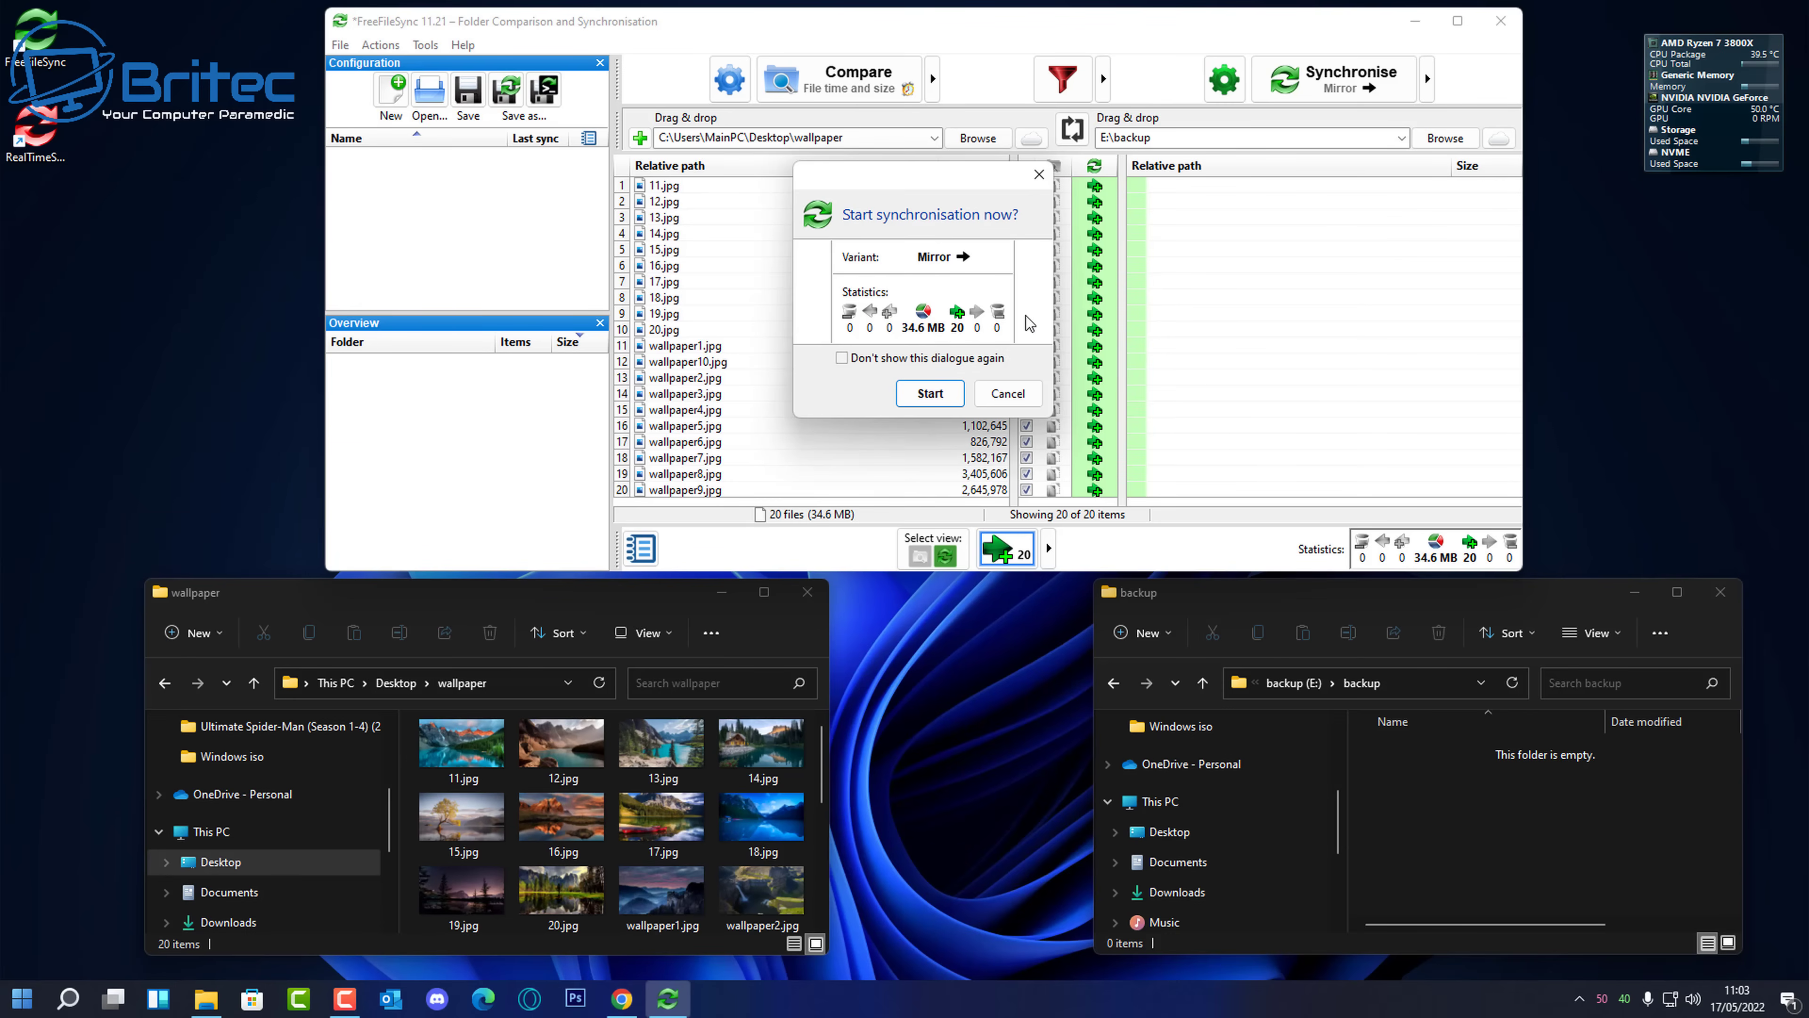
left_click(845, 359)
left_click(931, 397)
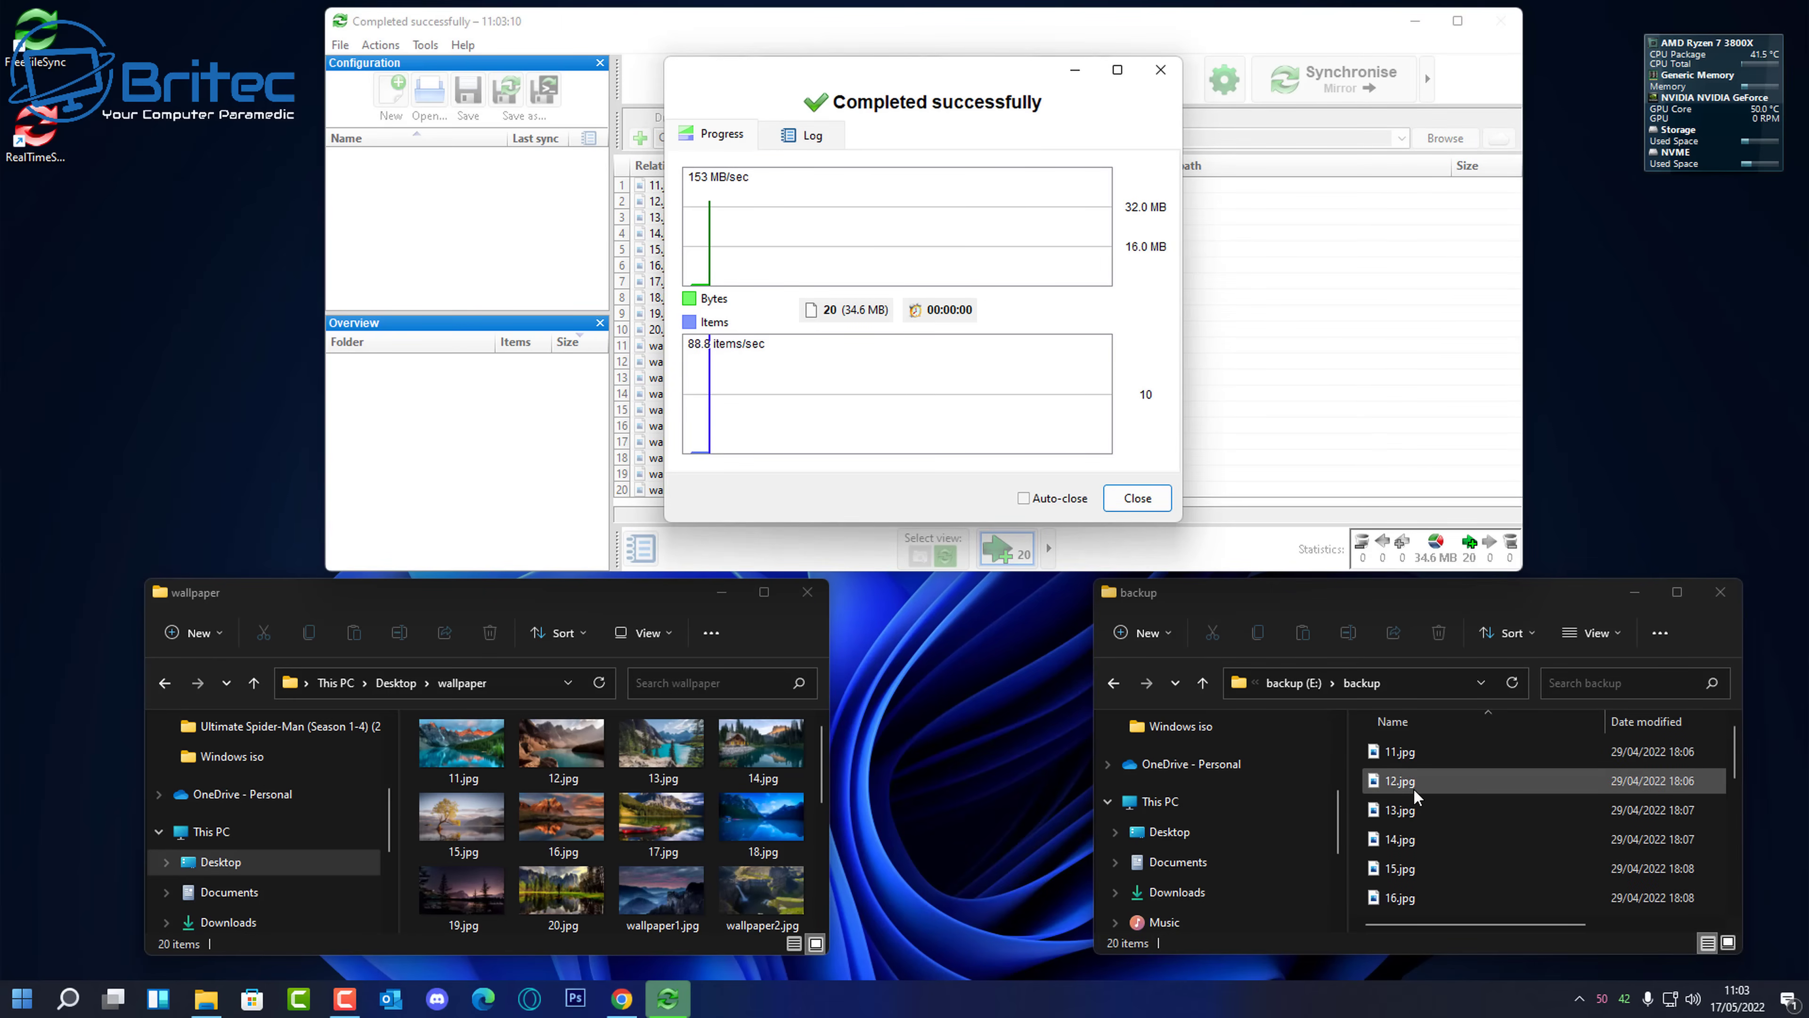
Enable Auto-close for the synchronisation progress window and close the completed run
left_click(1023, 498)
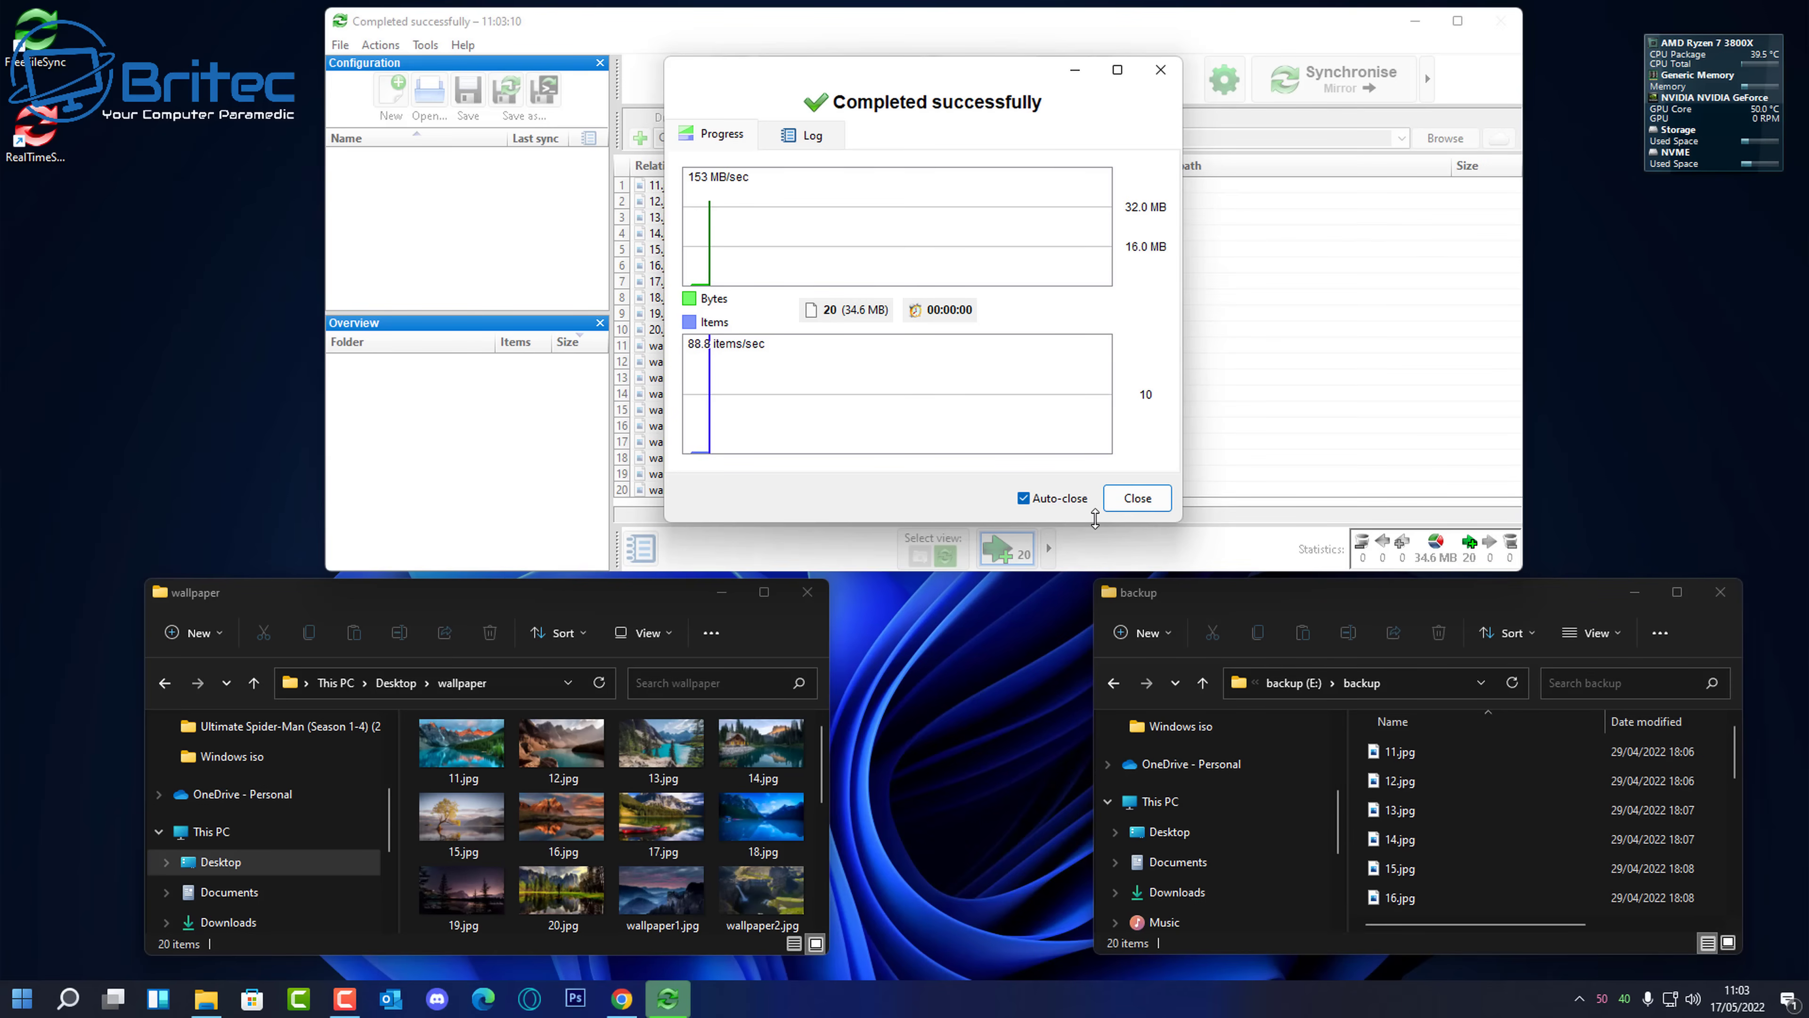
left_click(1126, 506)
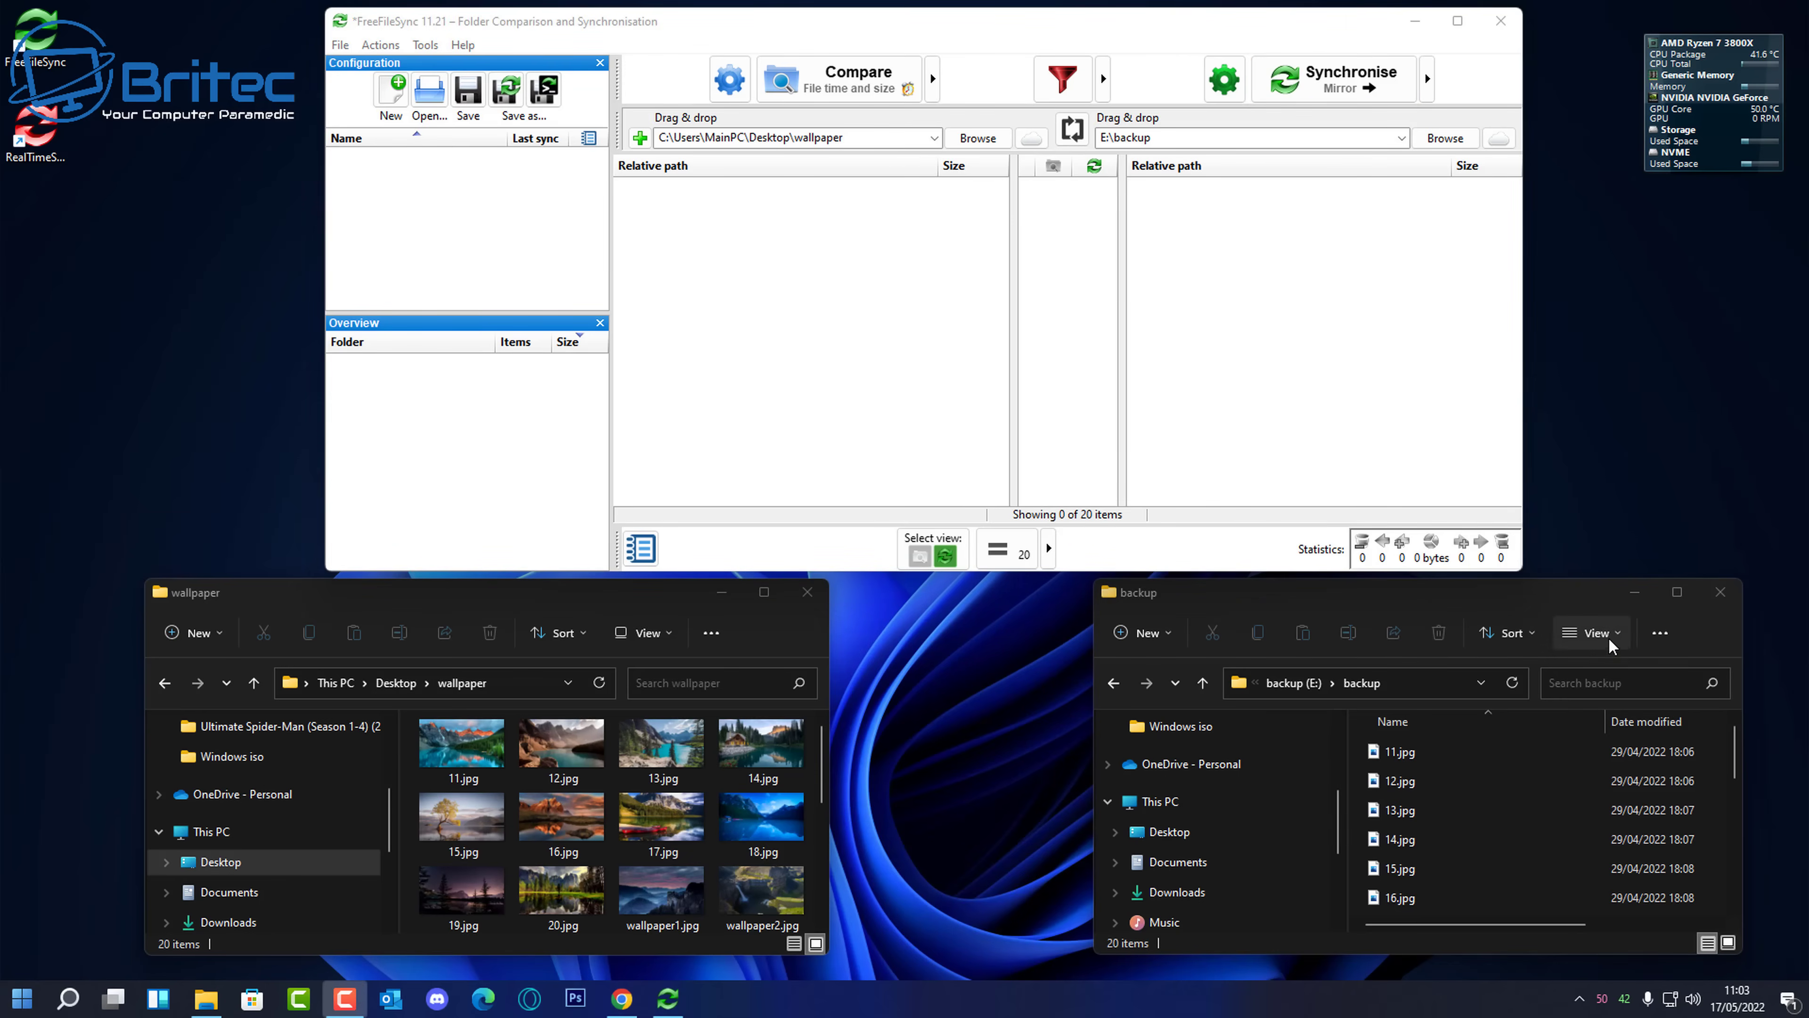
Display the files in the backup folder as large icons
left_click(1595, 633)
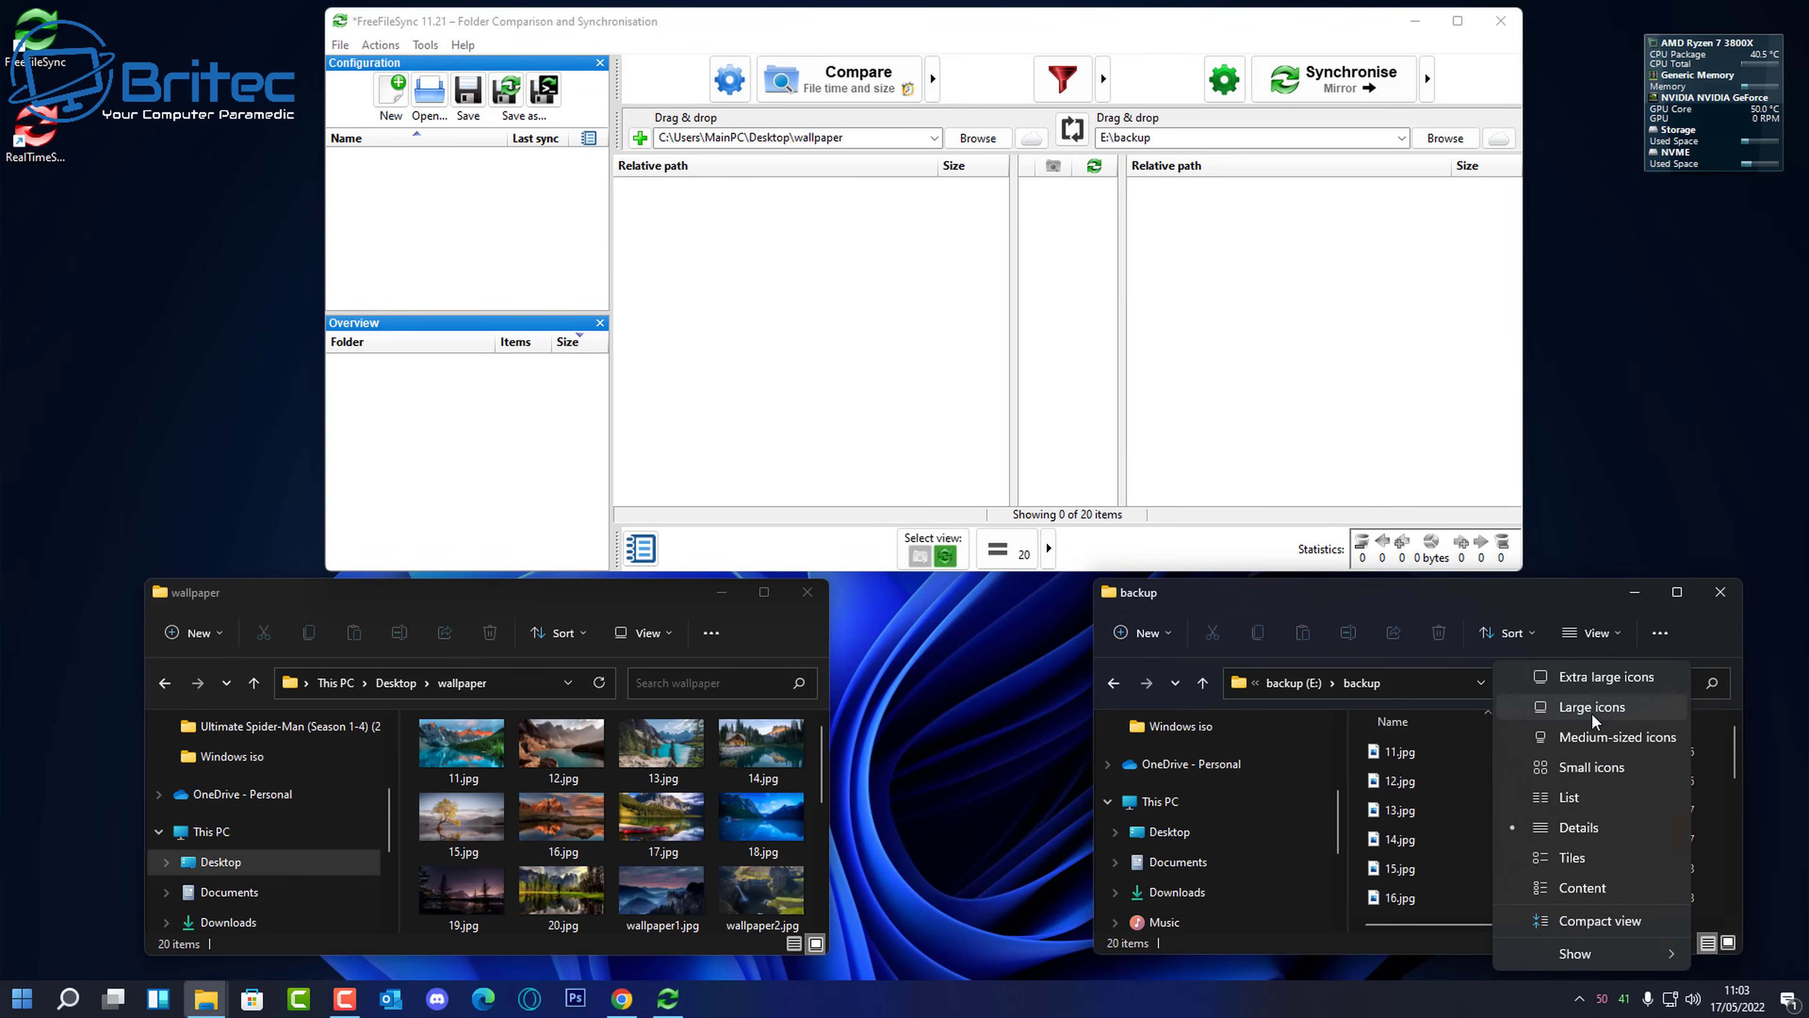
left_click(1593, 769)
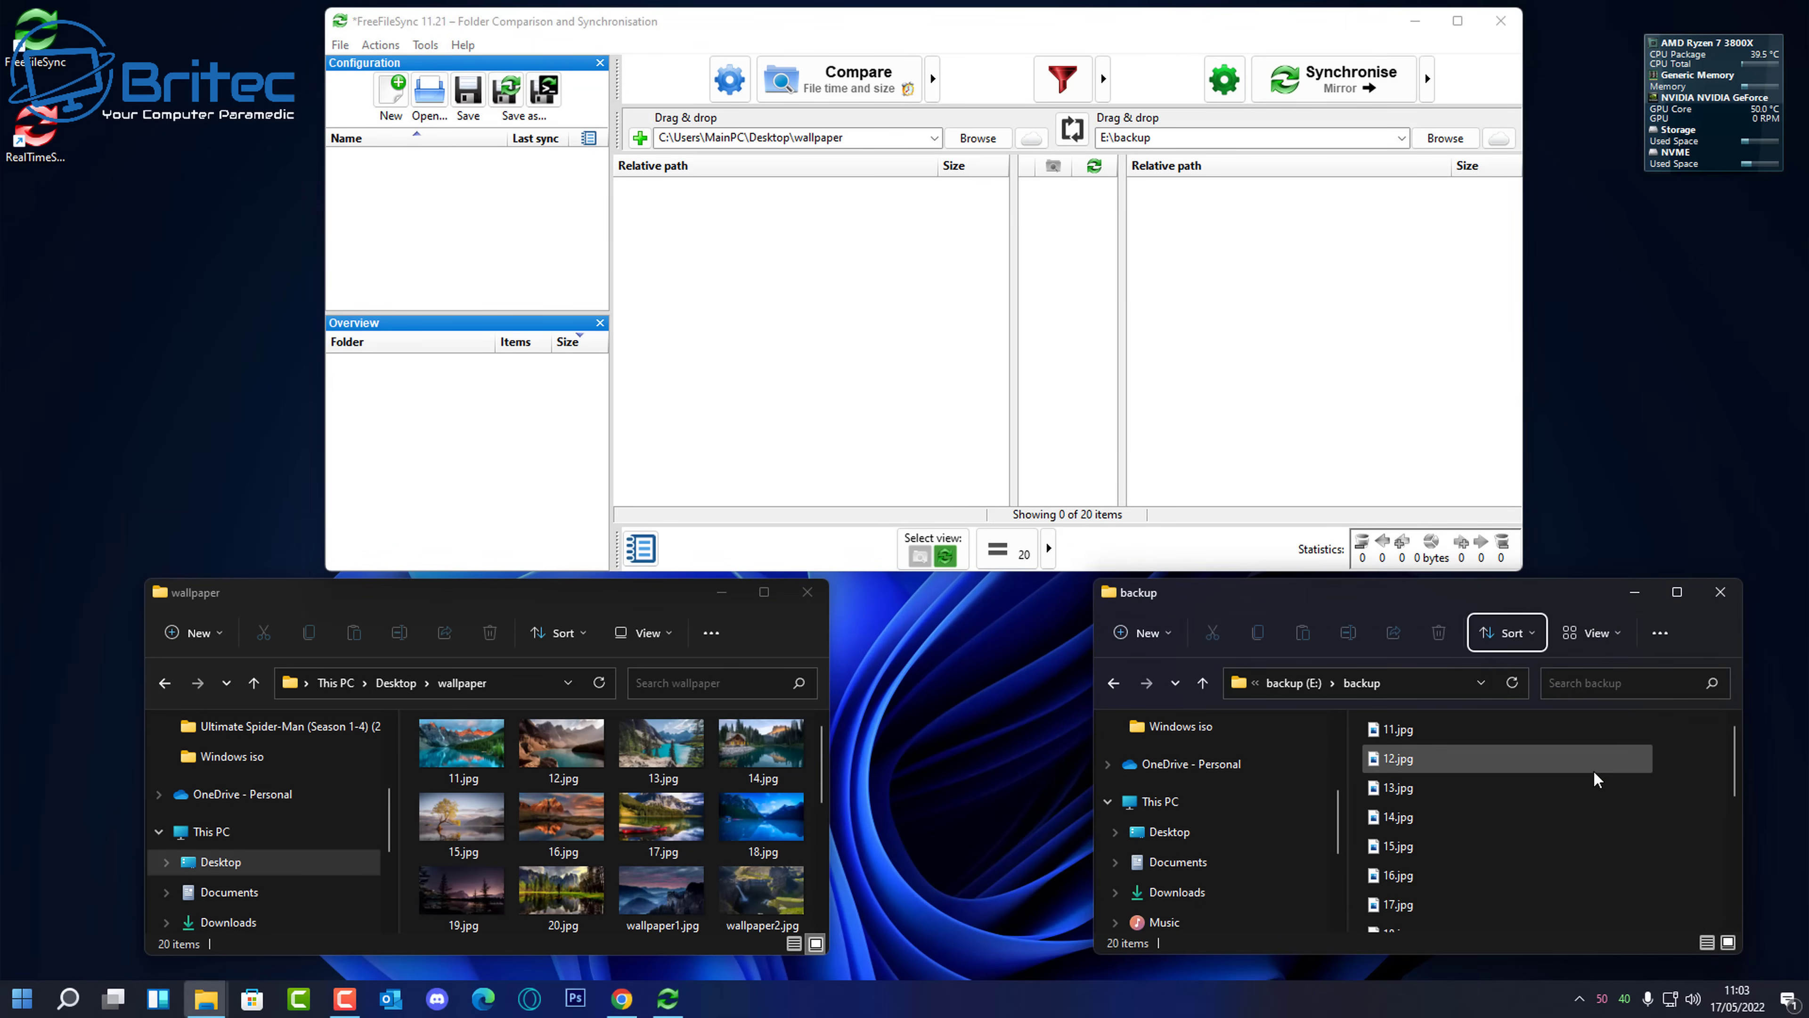
left_click(1533, 635)
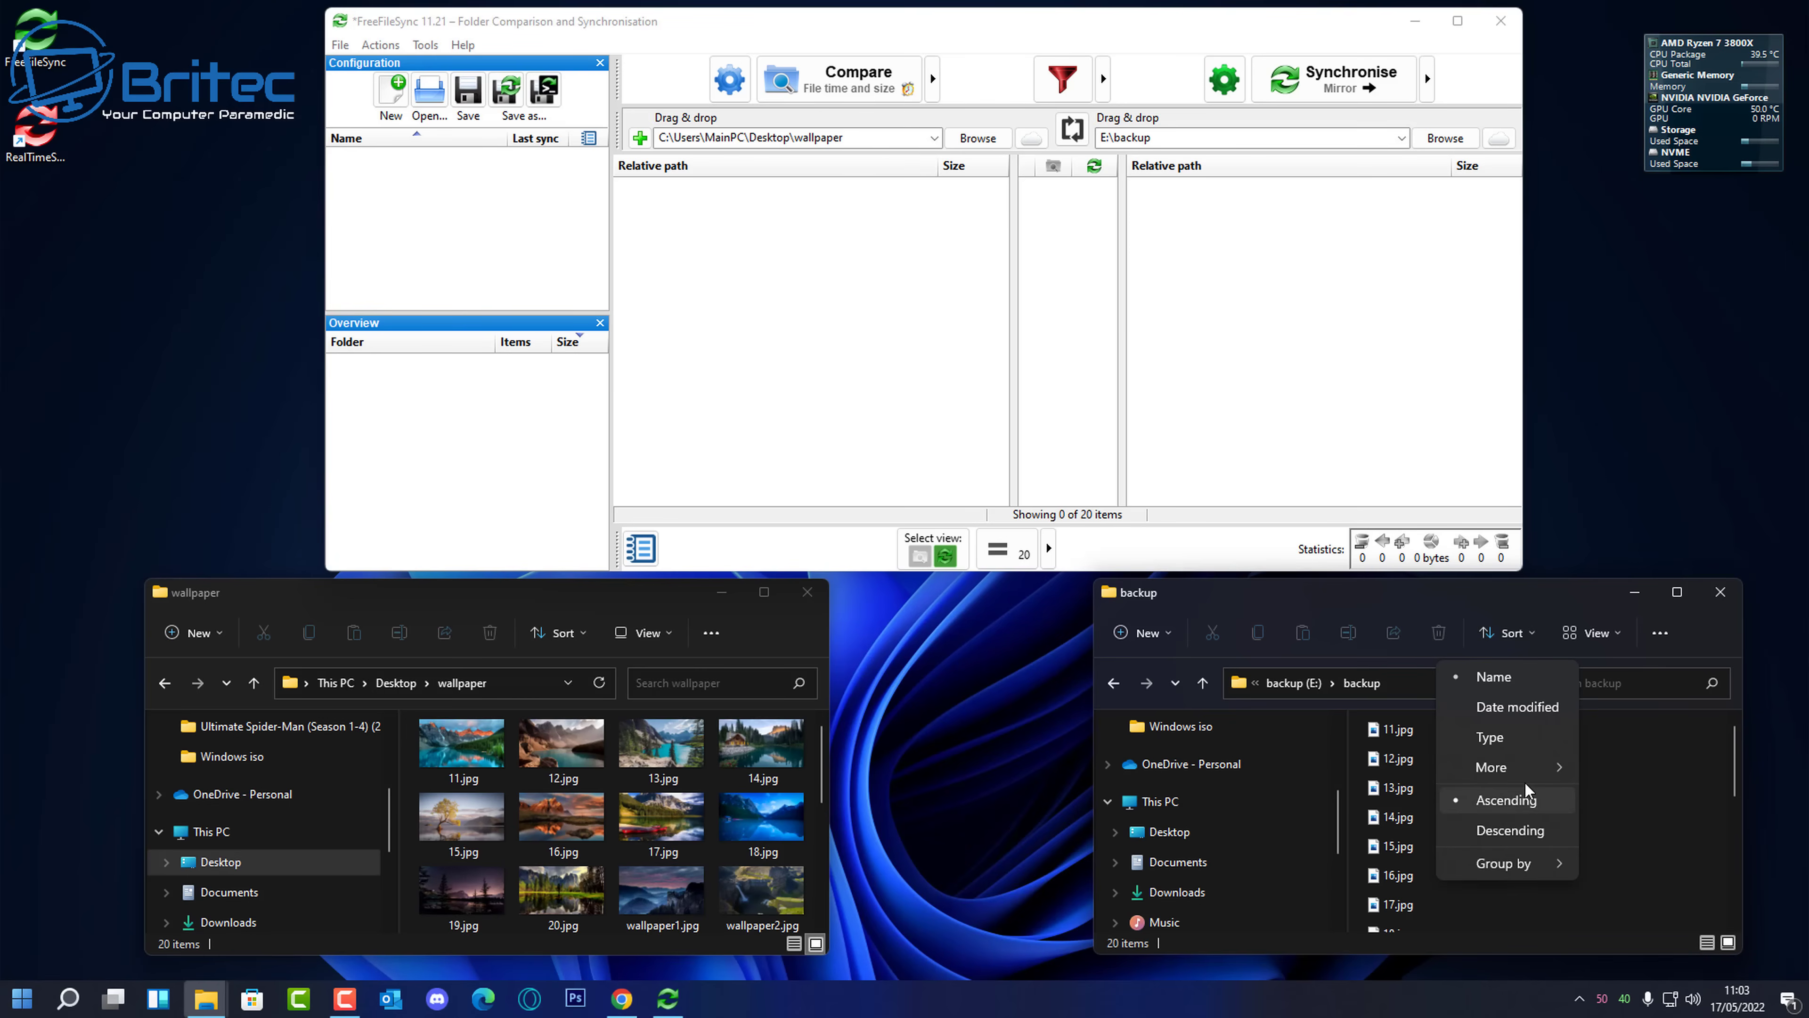
left_click(1590, 635)
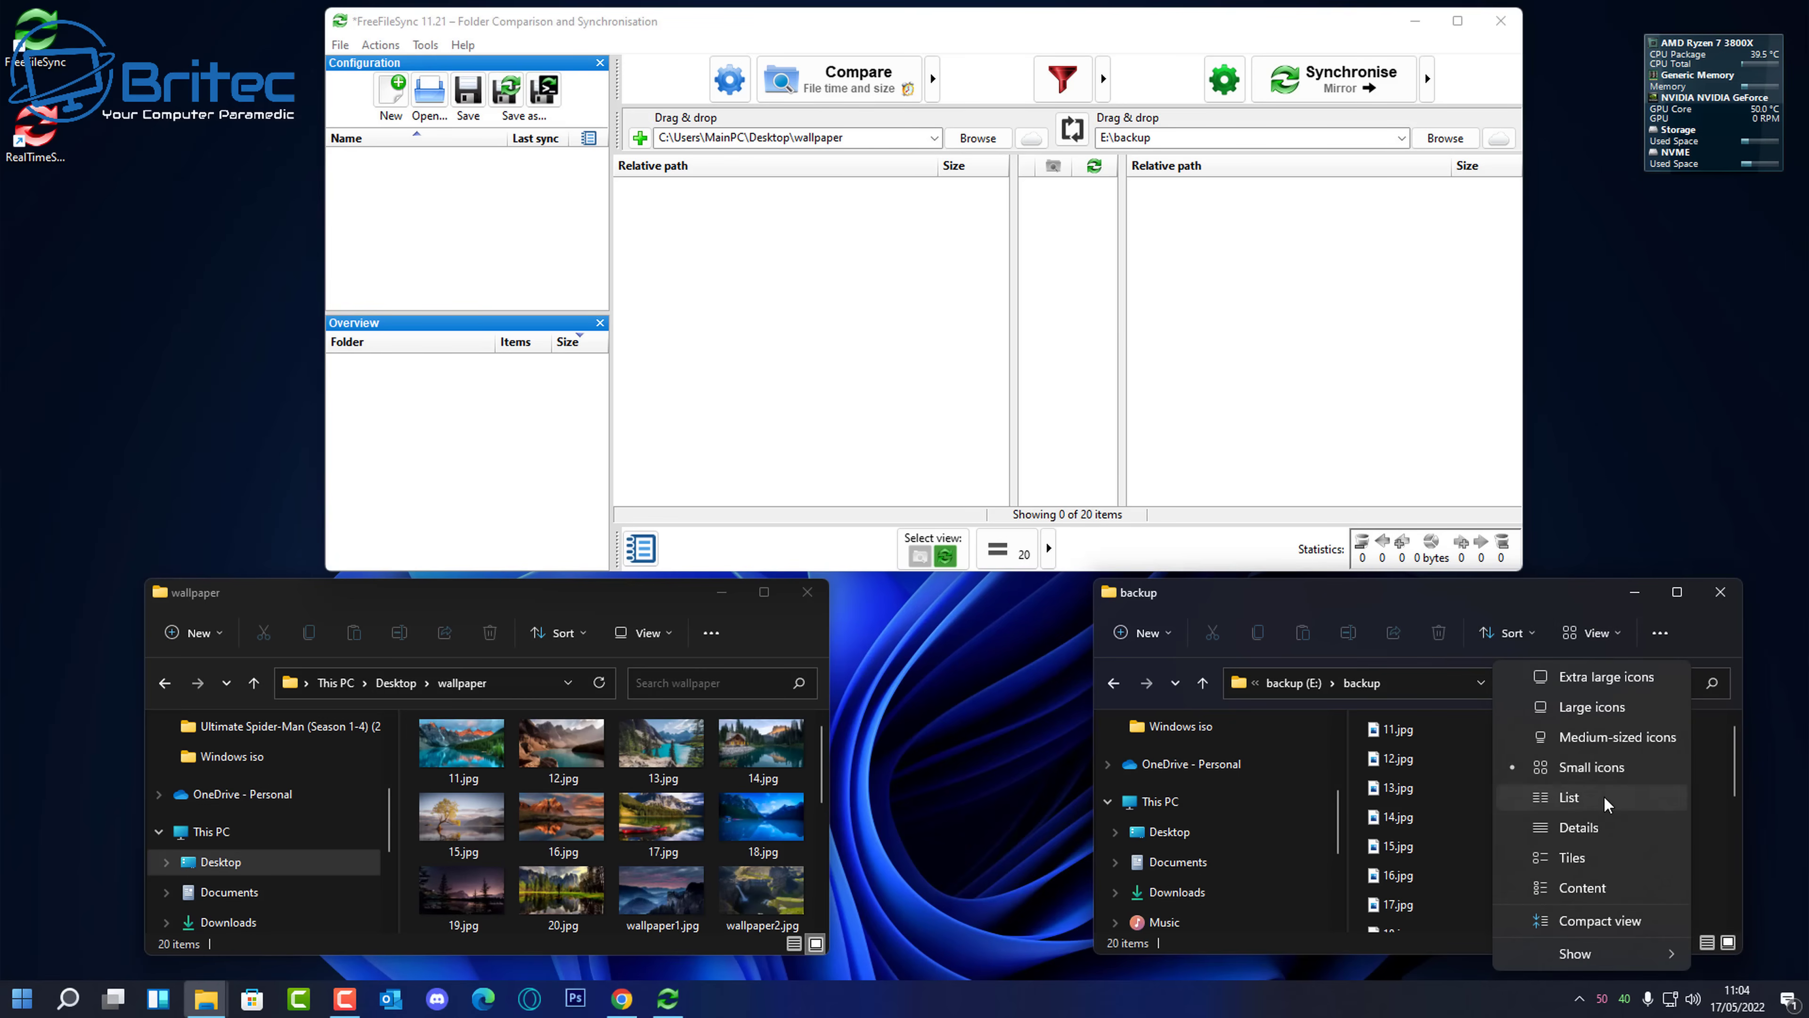
left_click(1596, 708)
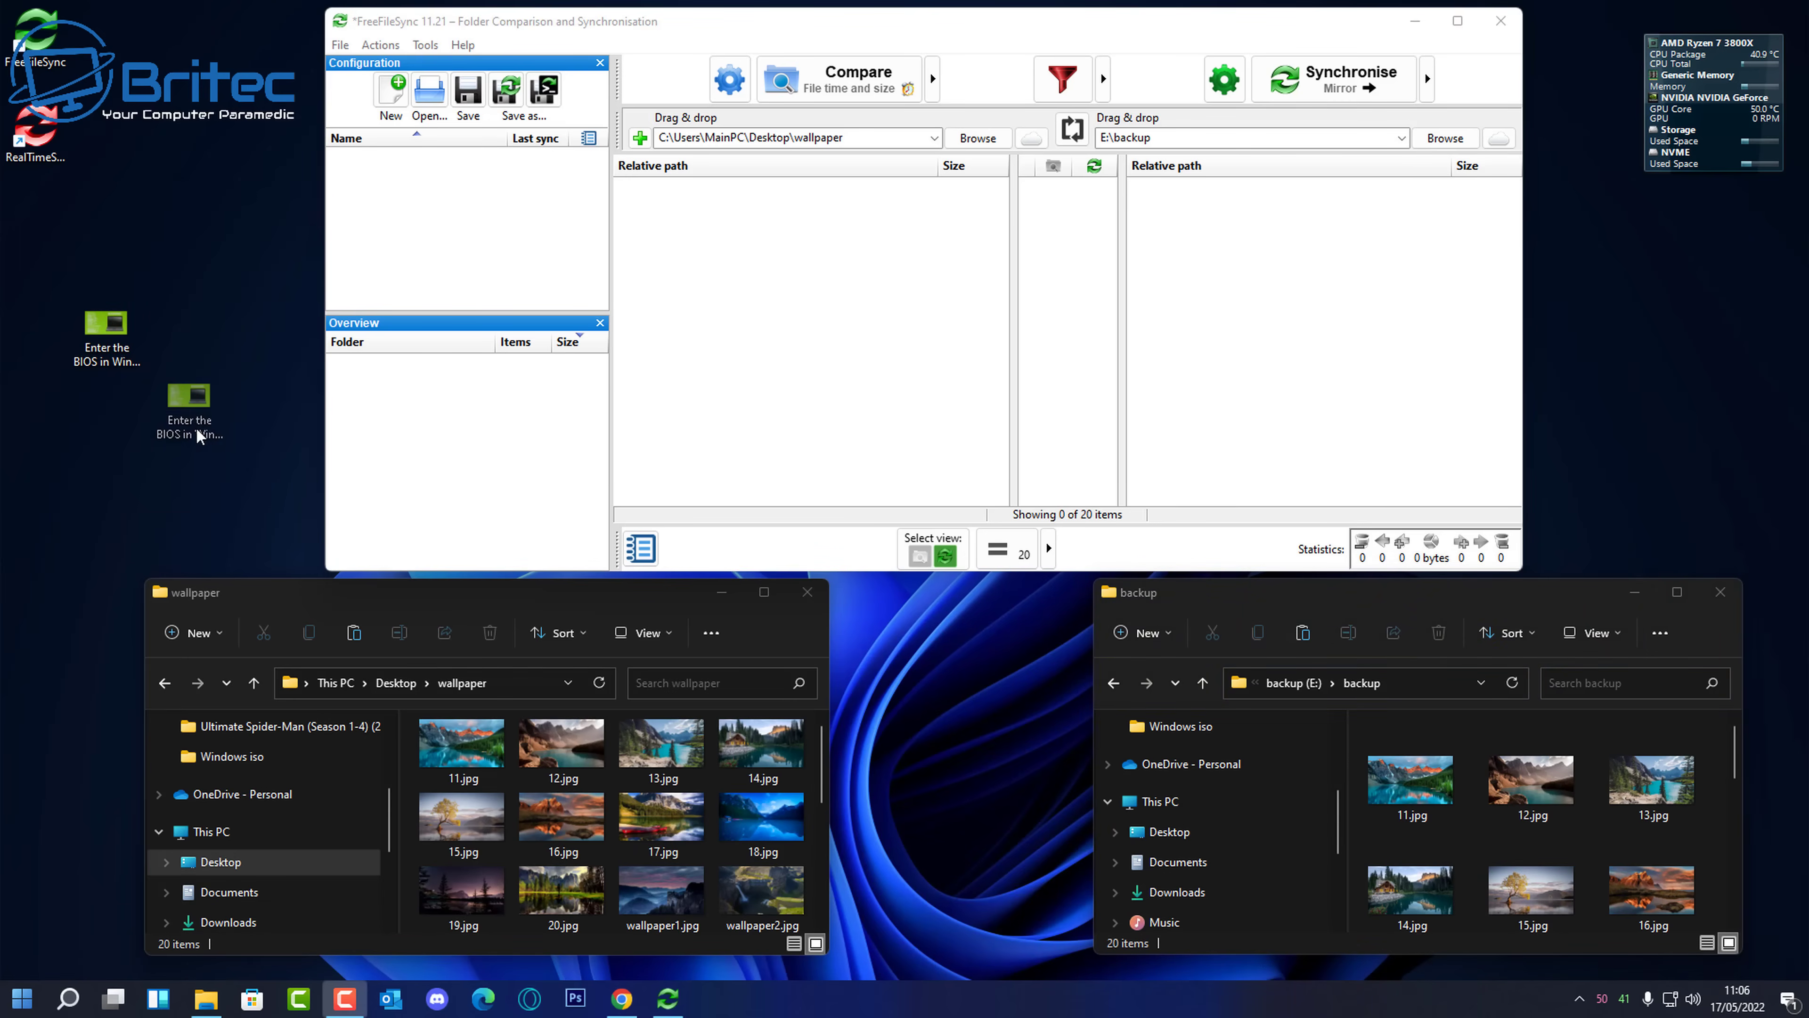
Put the desktop image "Enter the BIOS in Windows 11" into the wallpaper folder and delete 11.jpg from the backup folder
left_click(483, 792)
left_click_drag(482, 792, 482, 792)
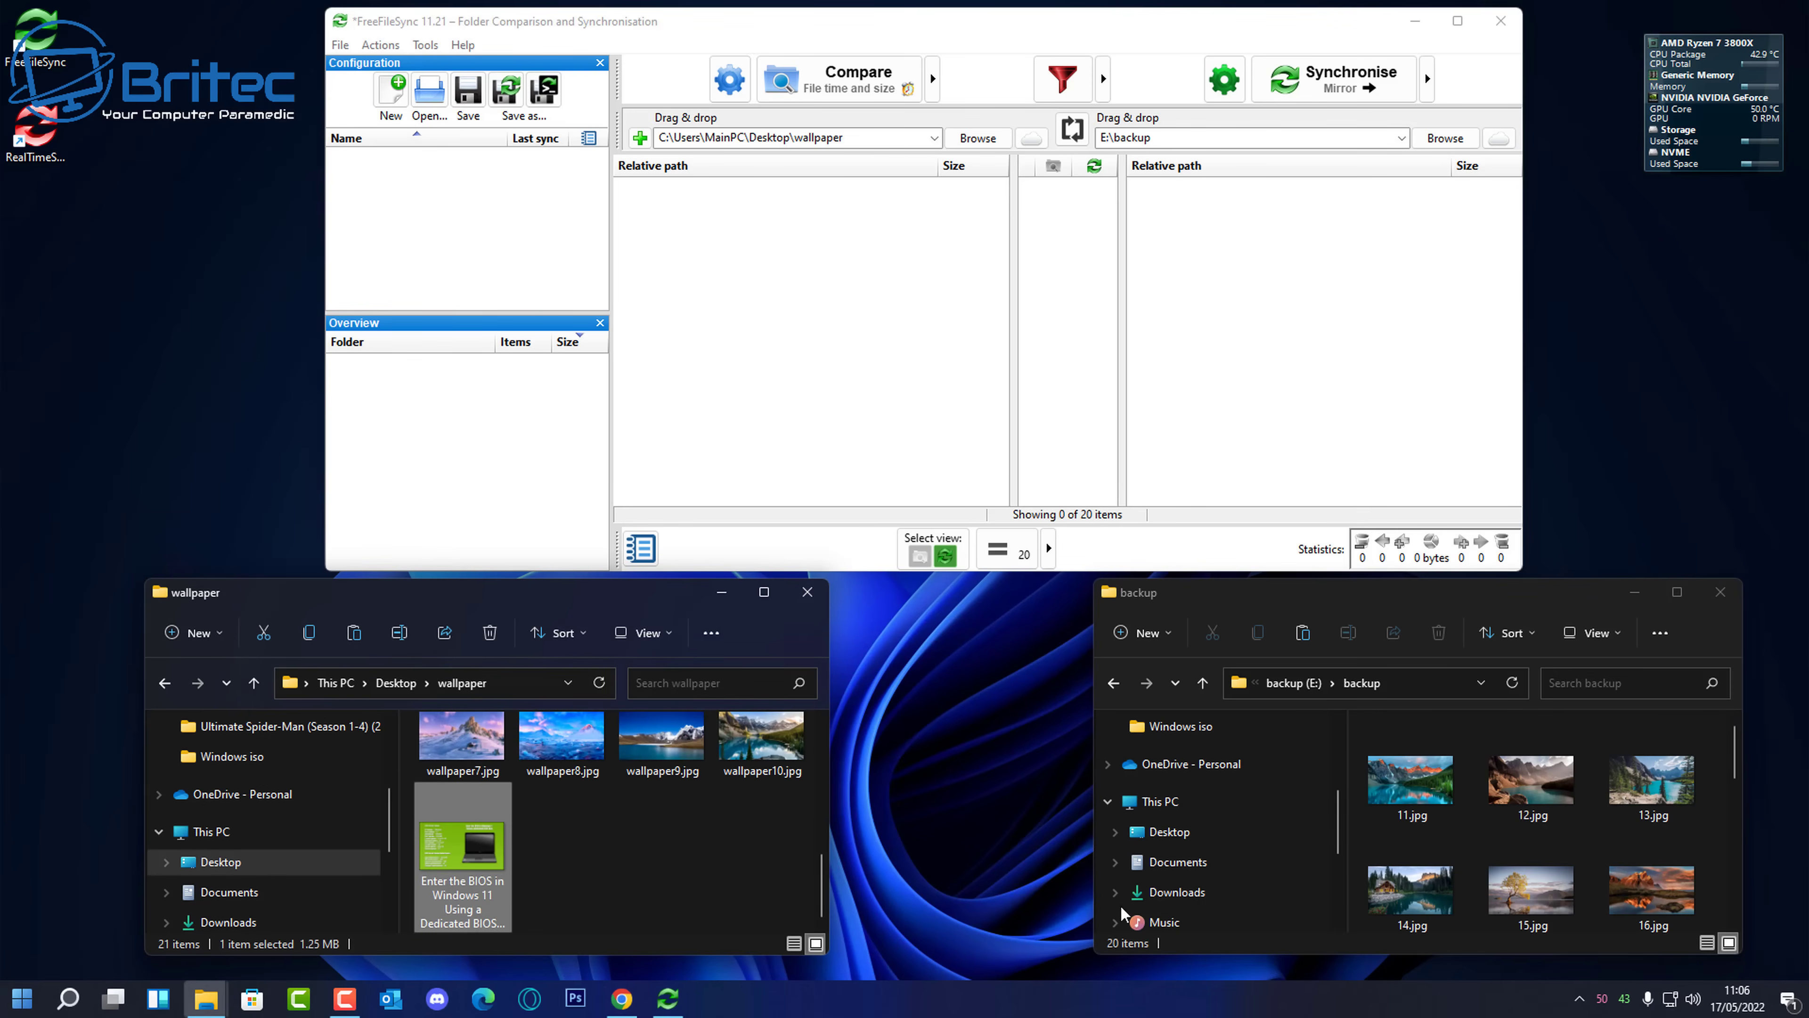
left_click(1430, 799)
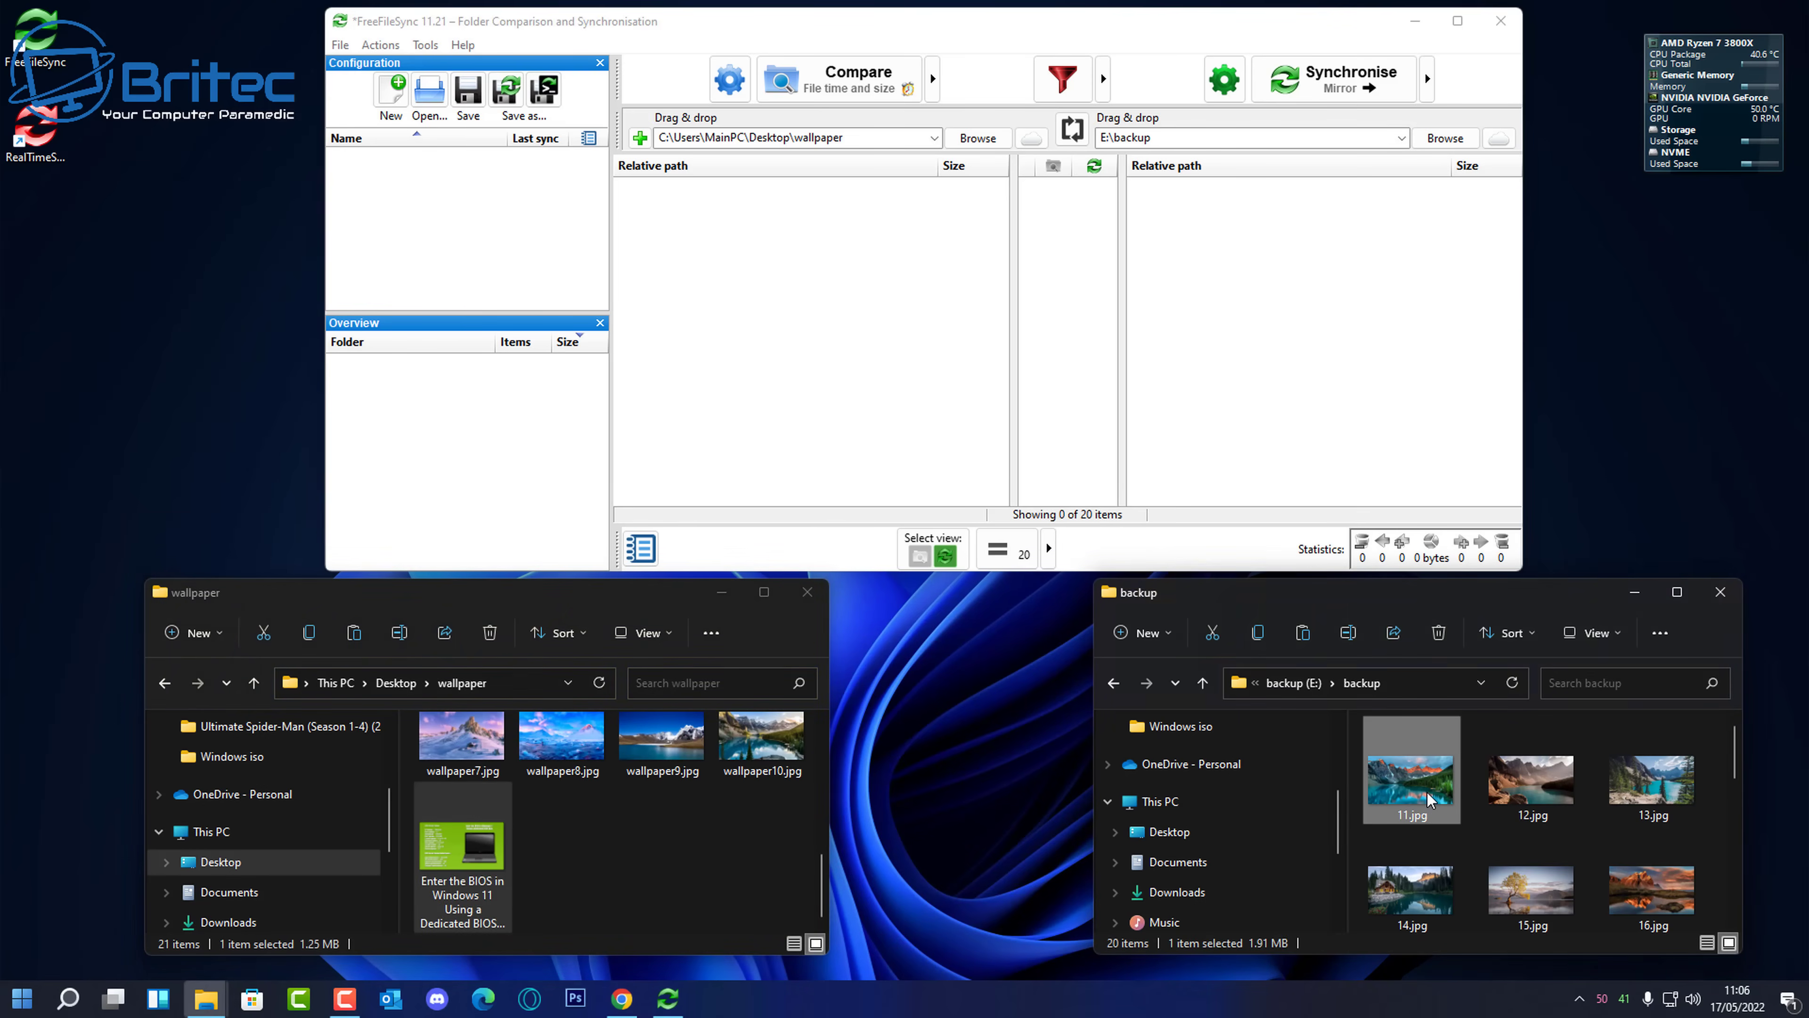
right_click(1429, 799)
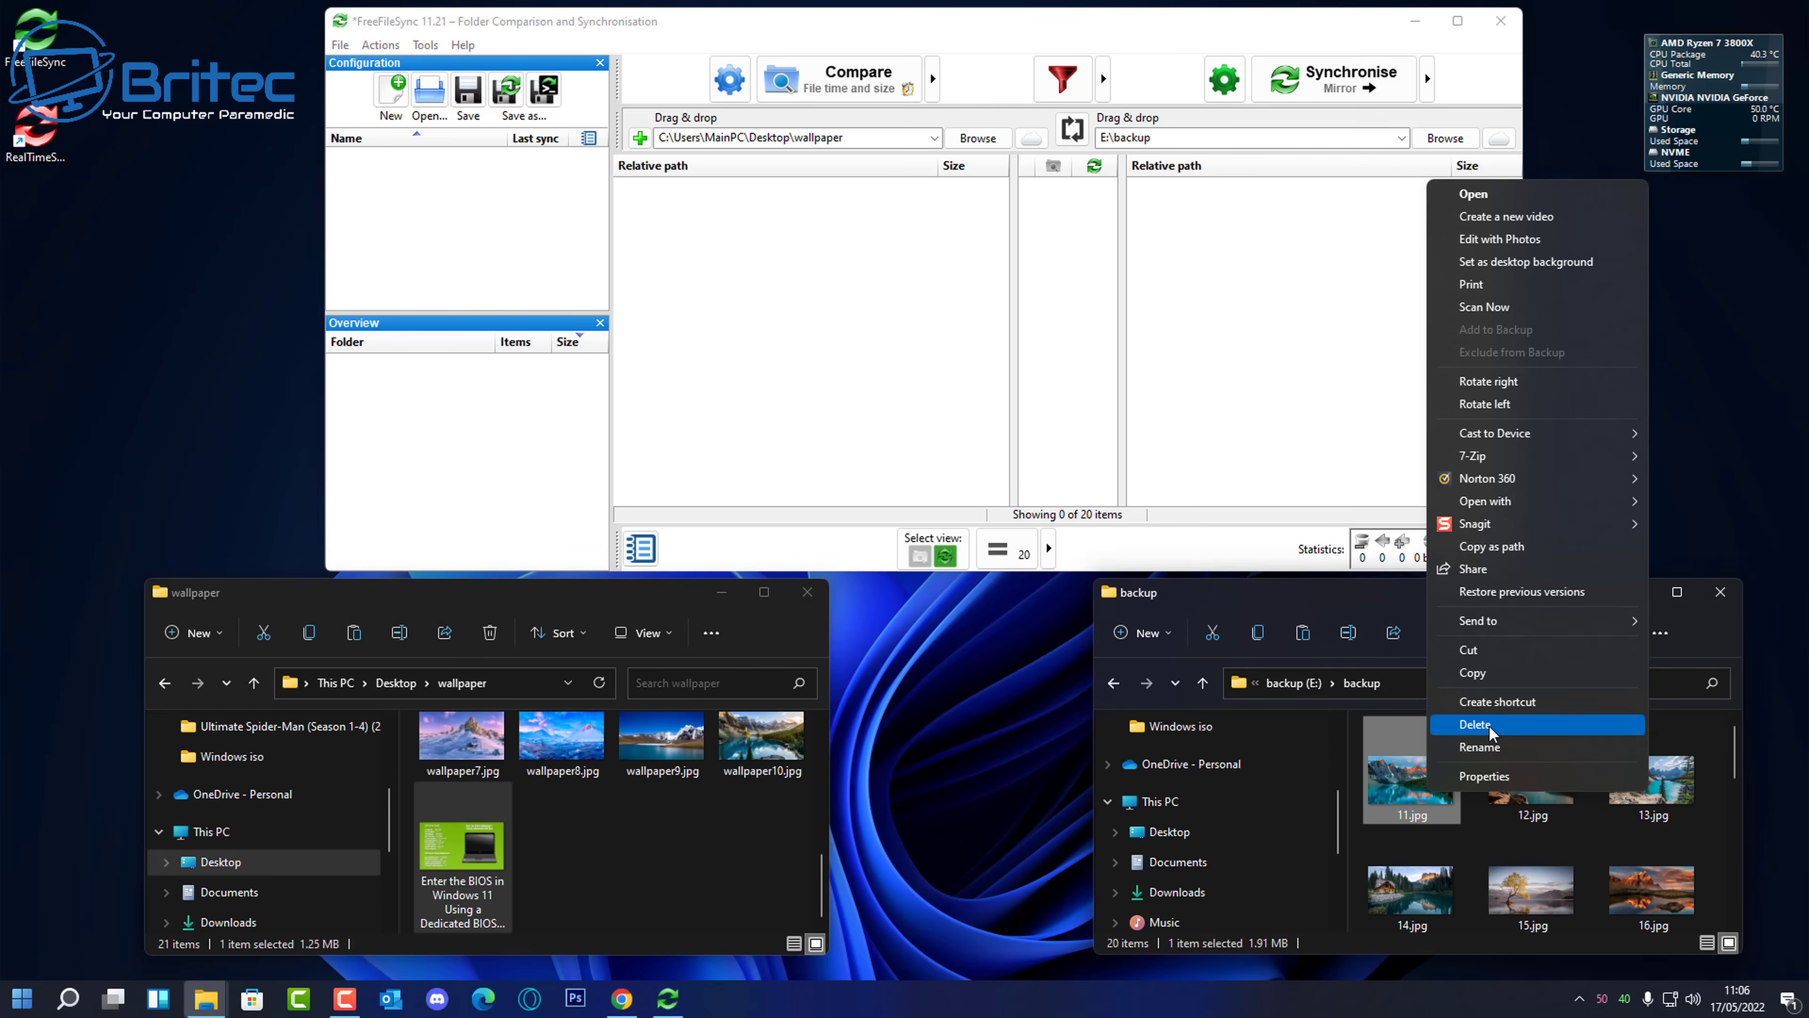
left_click(1492, 732)
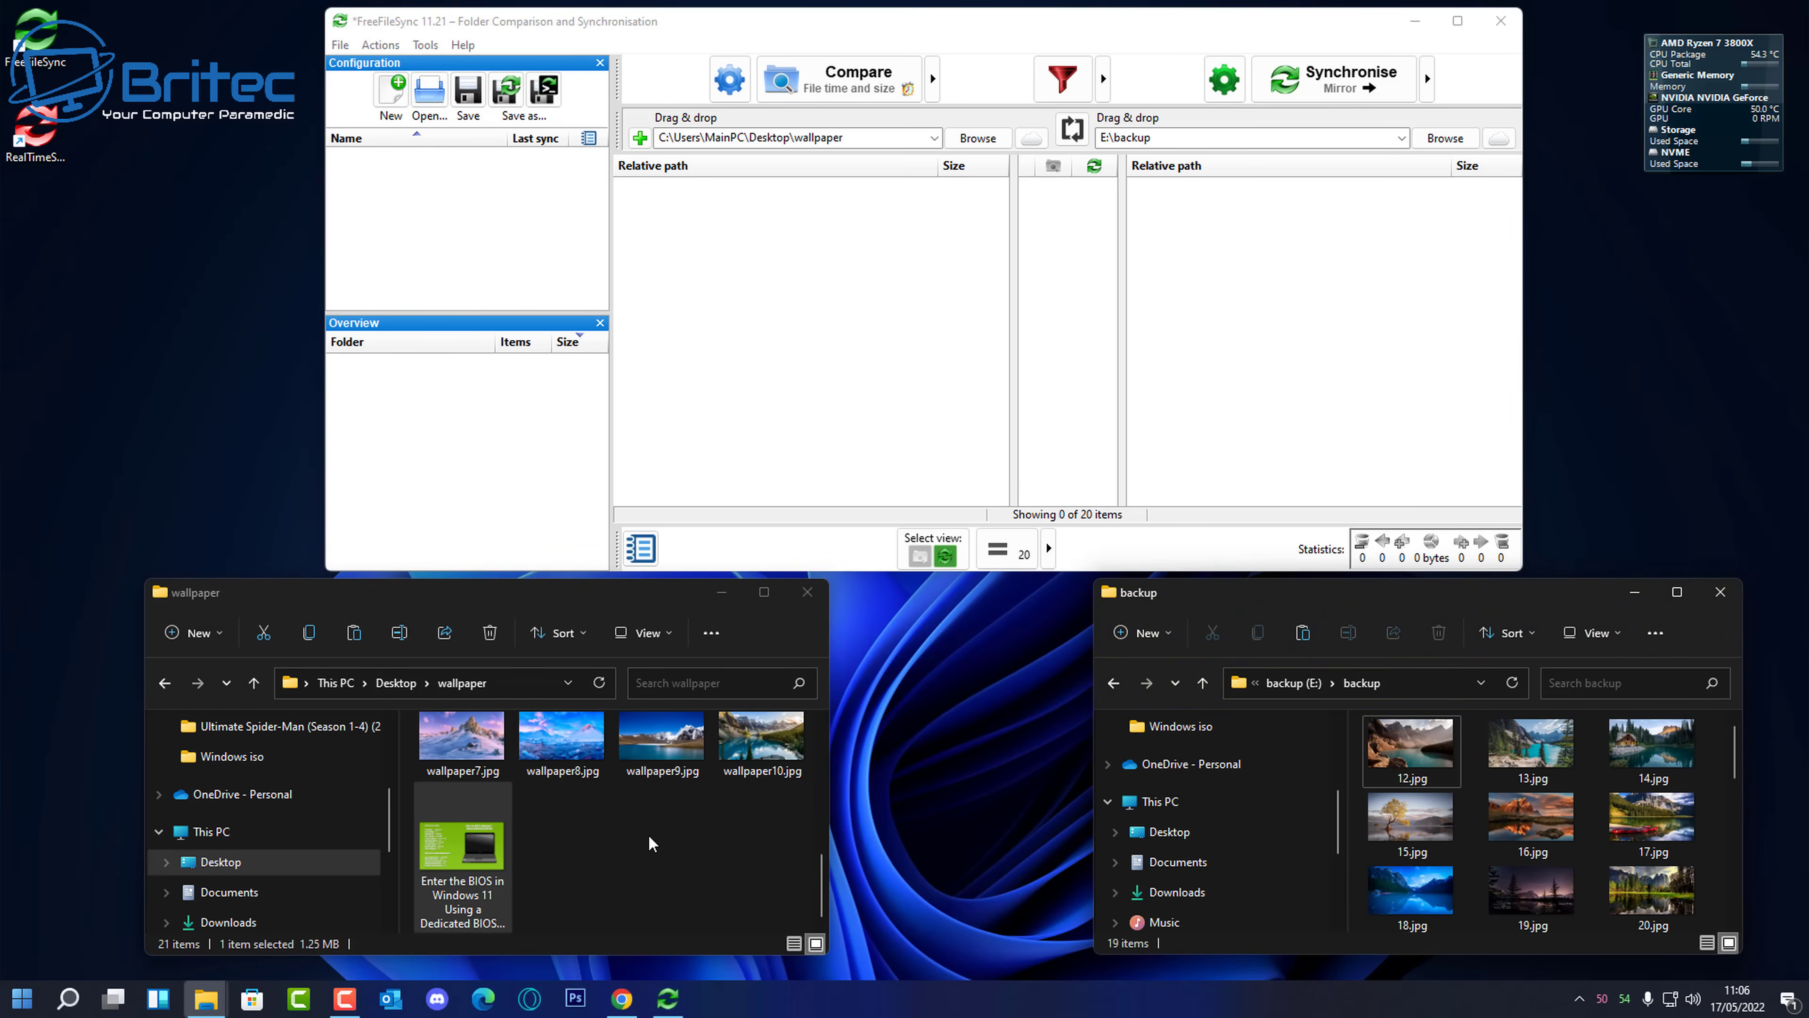
Create a new text document named hello.txt in the wallpaper folder
right_click(602, 836)
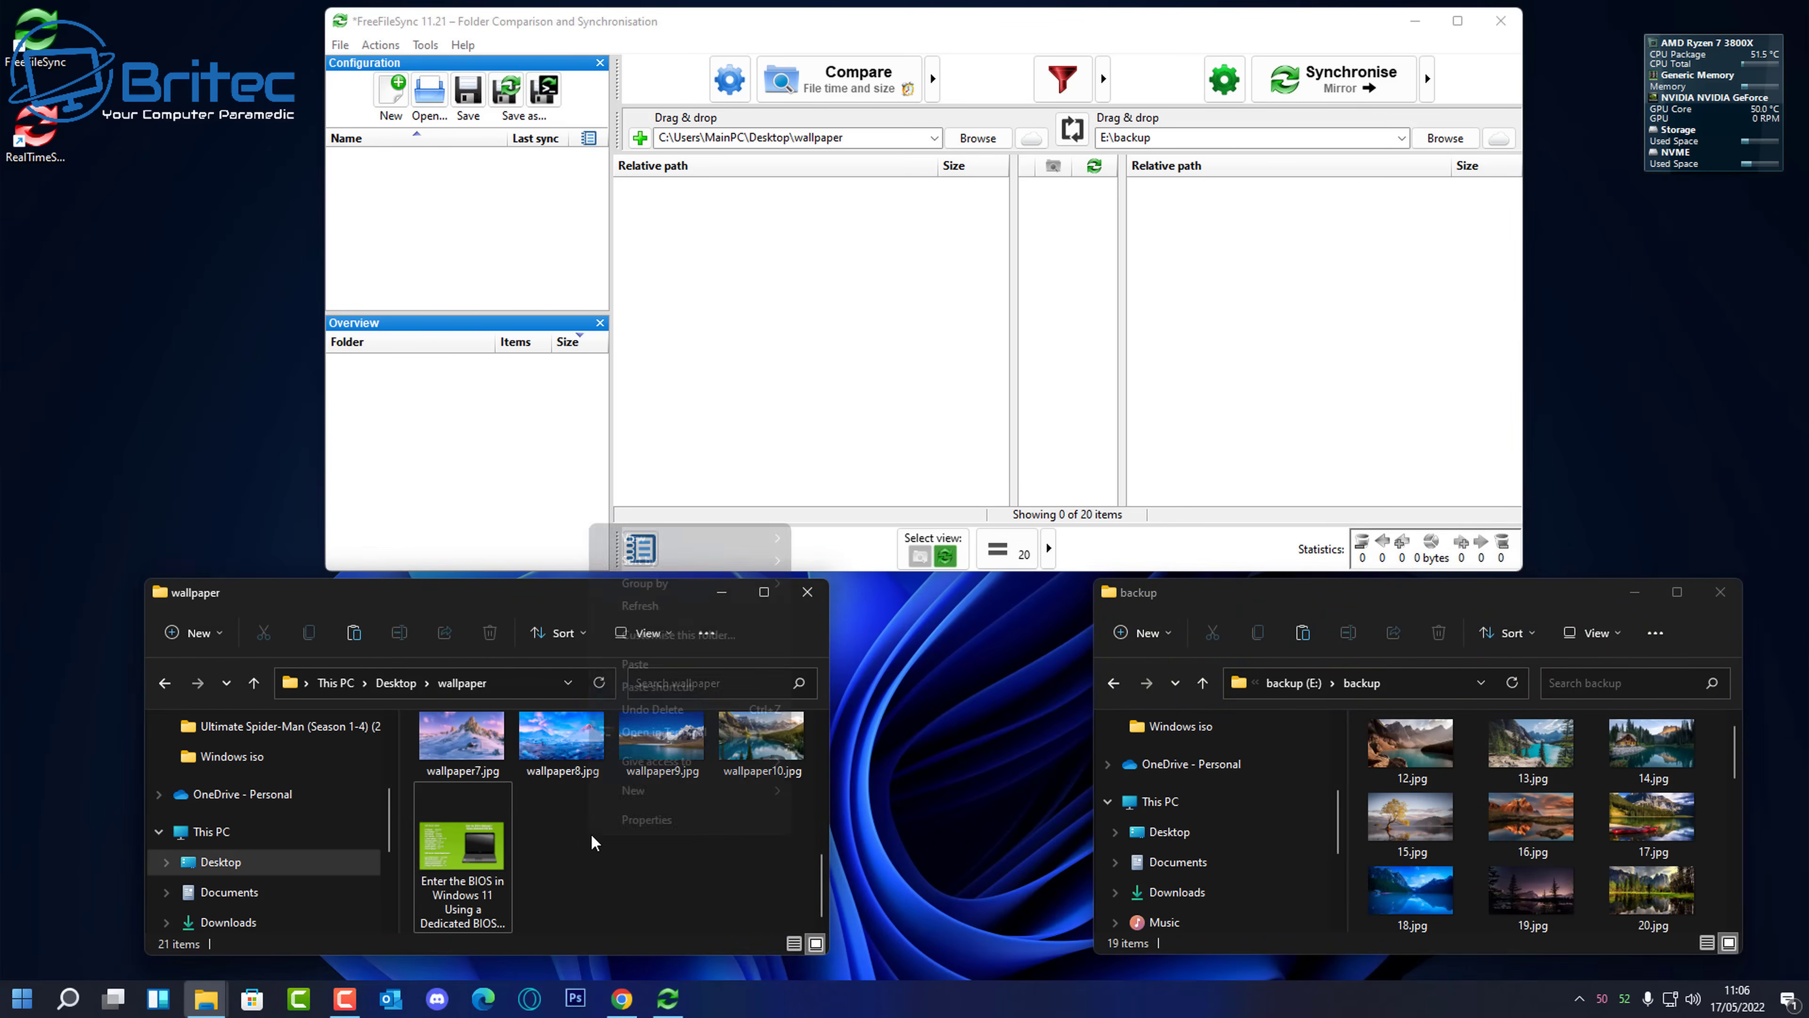
mouse_move(643, 790)
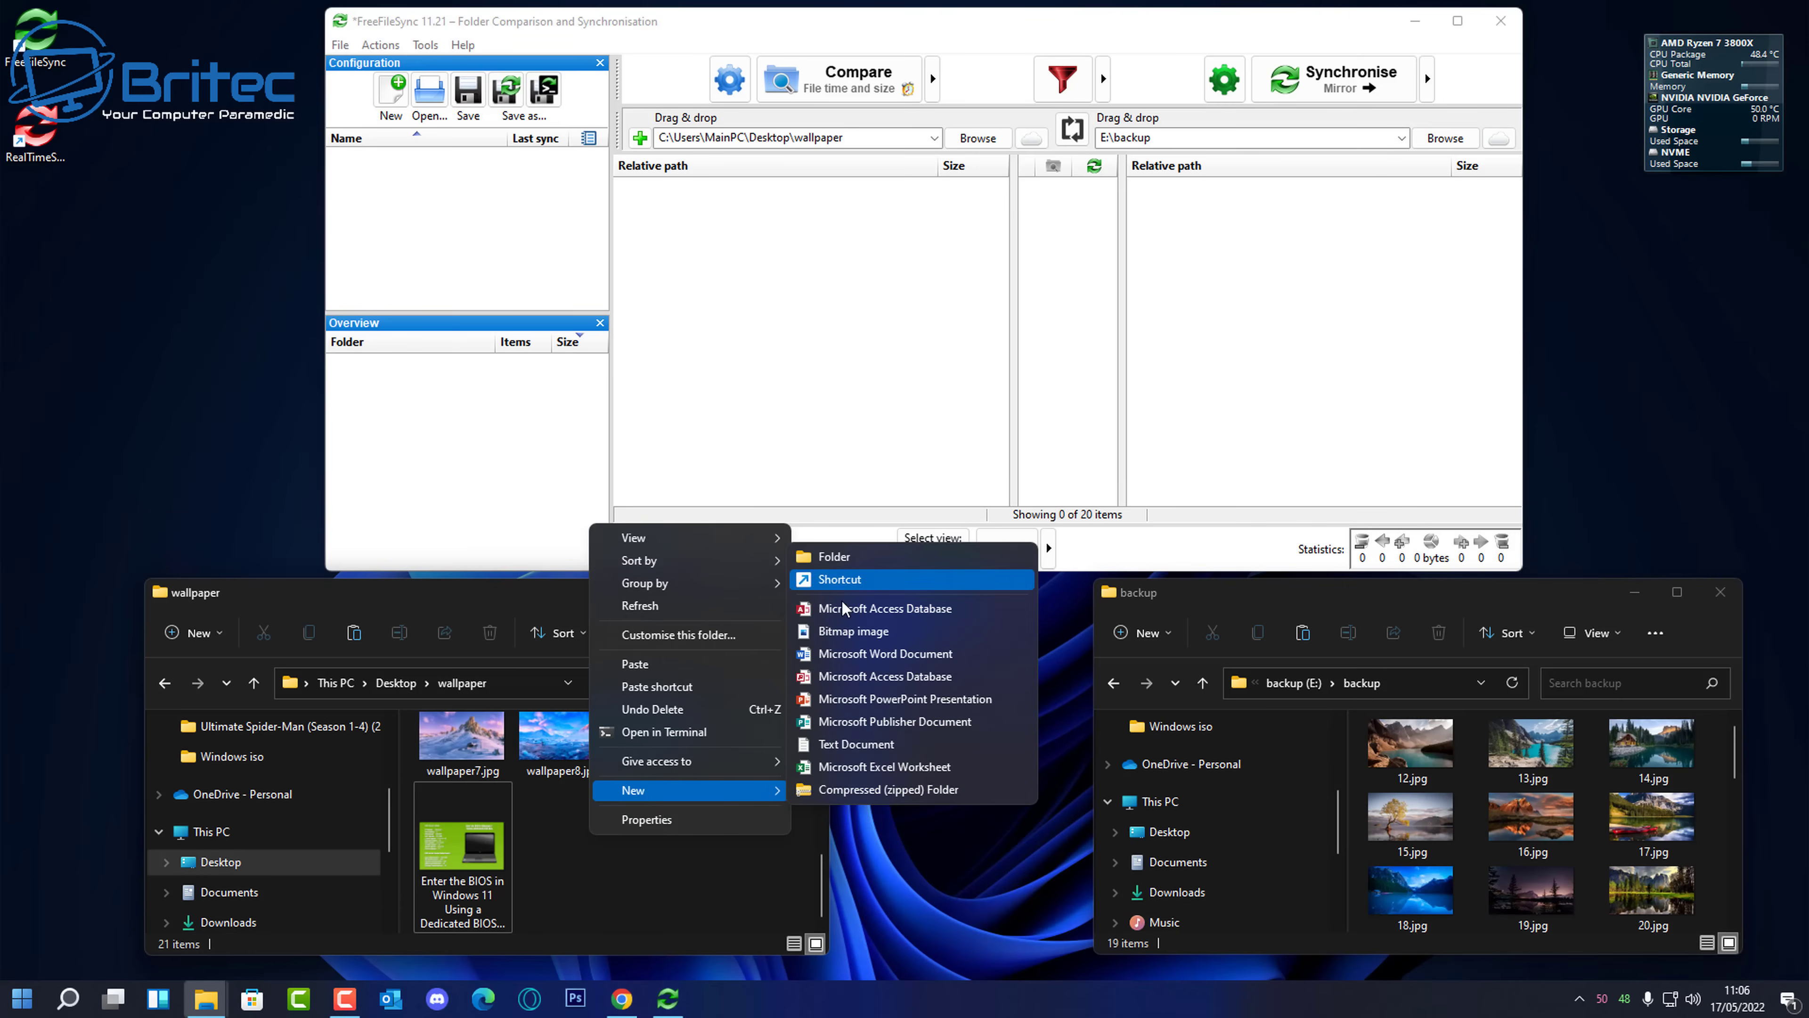
left_click(852, 744)
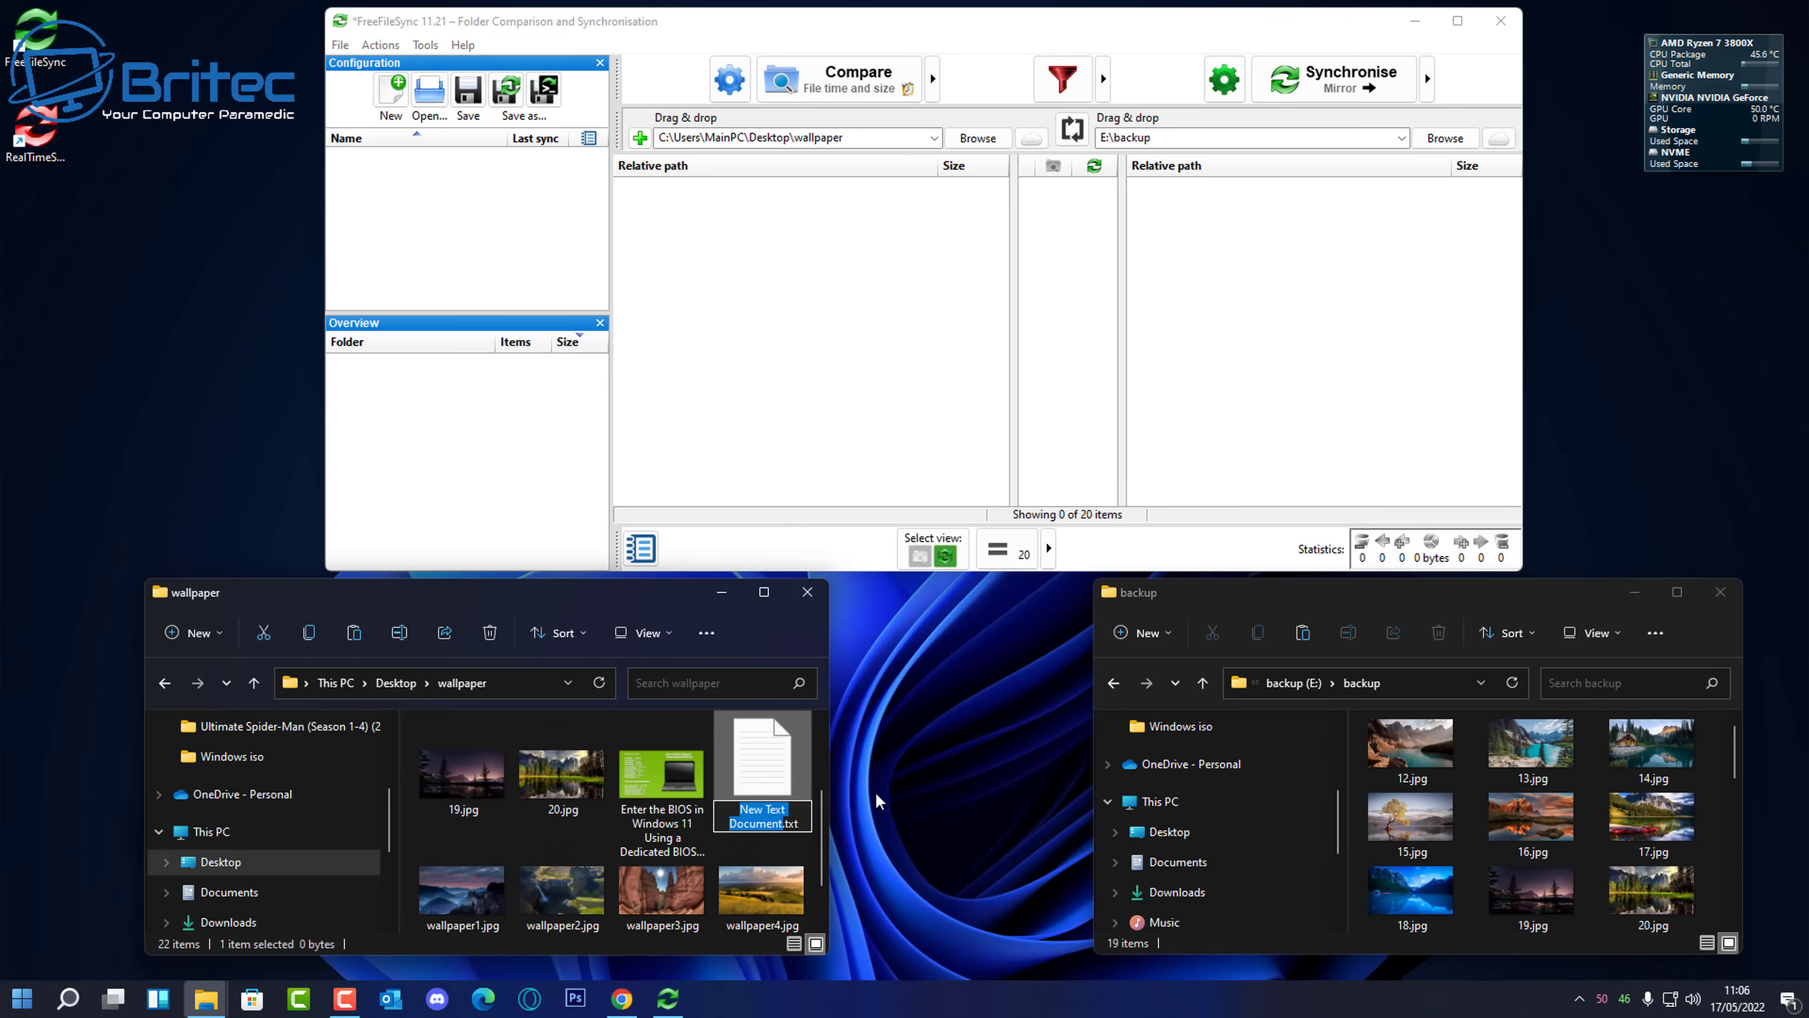
type("h")
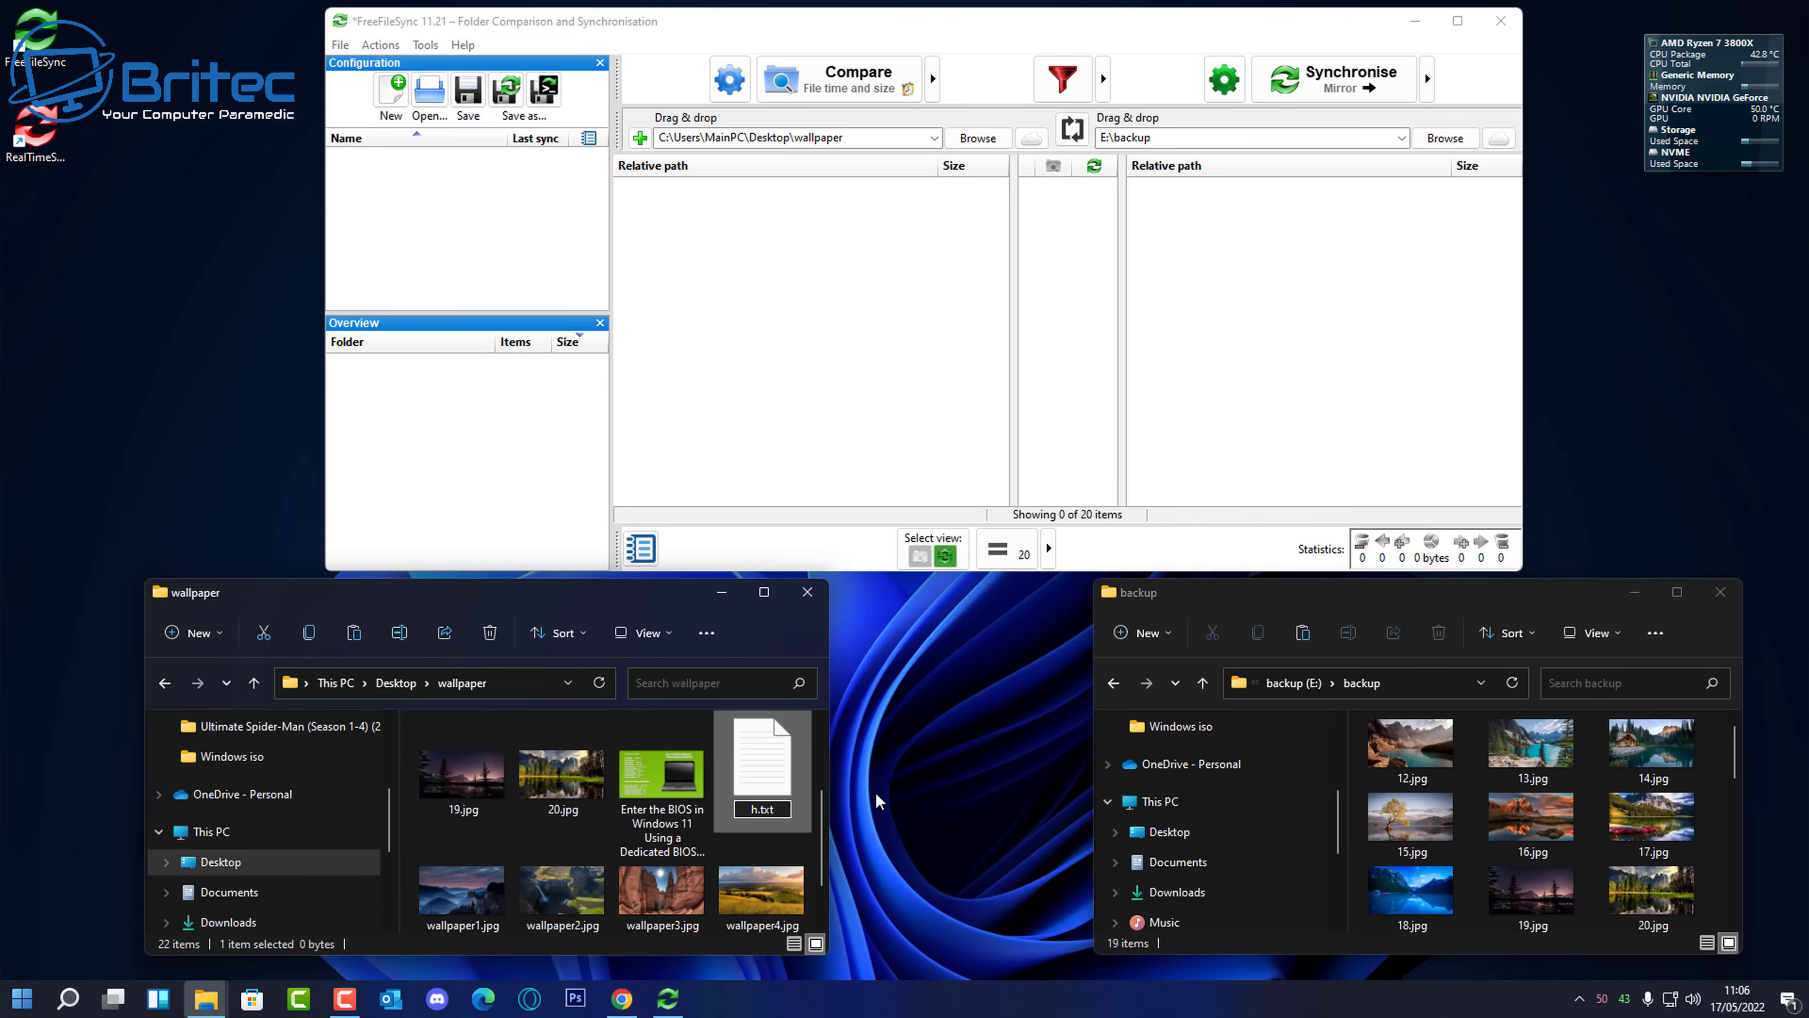
type("ello")
left_click(771, 754)
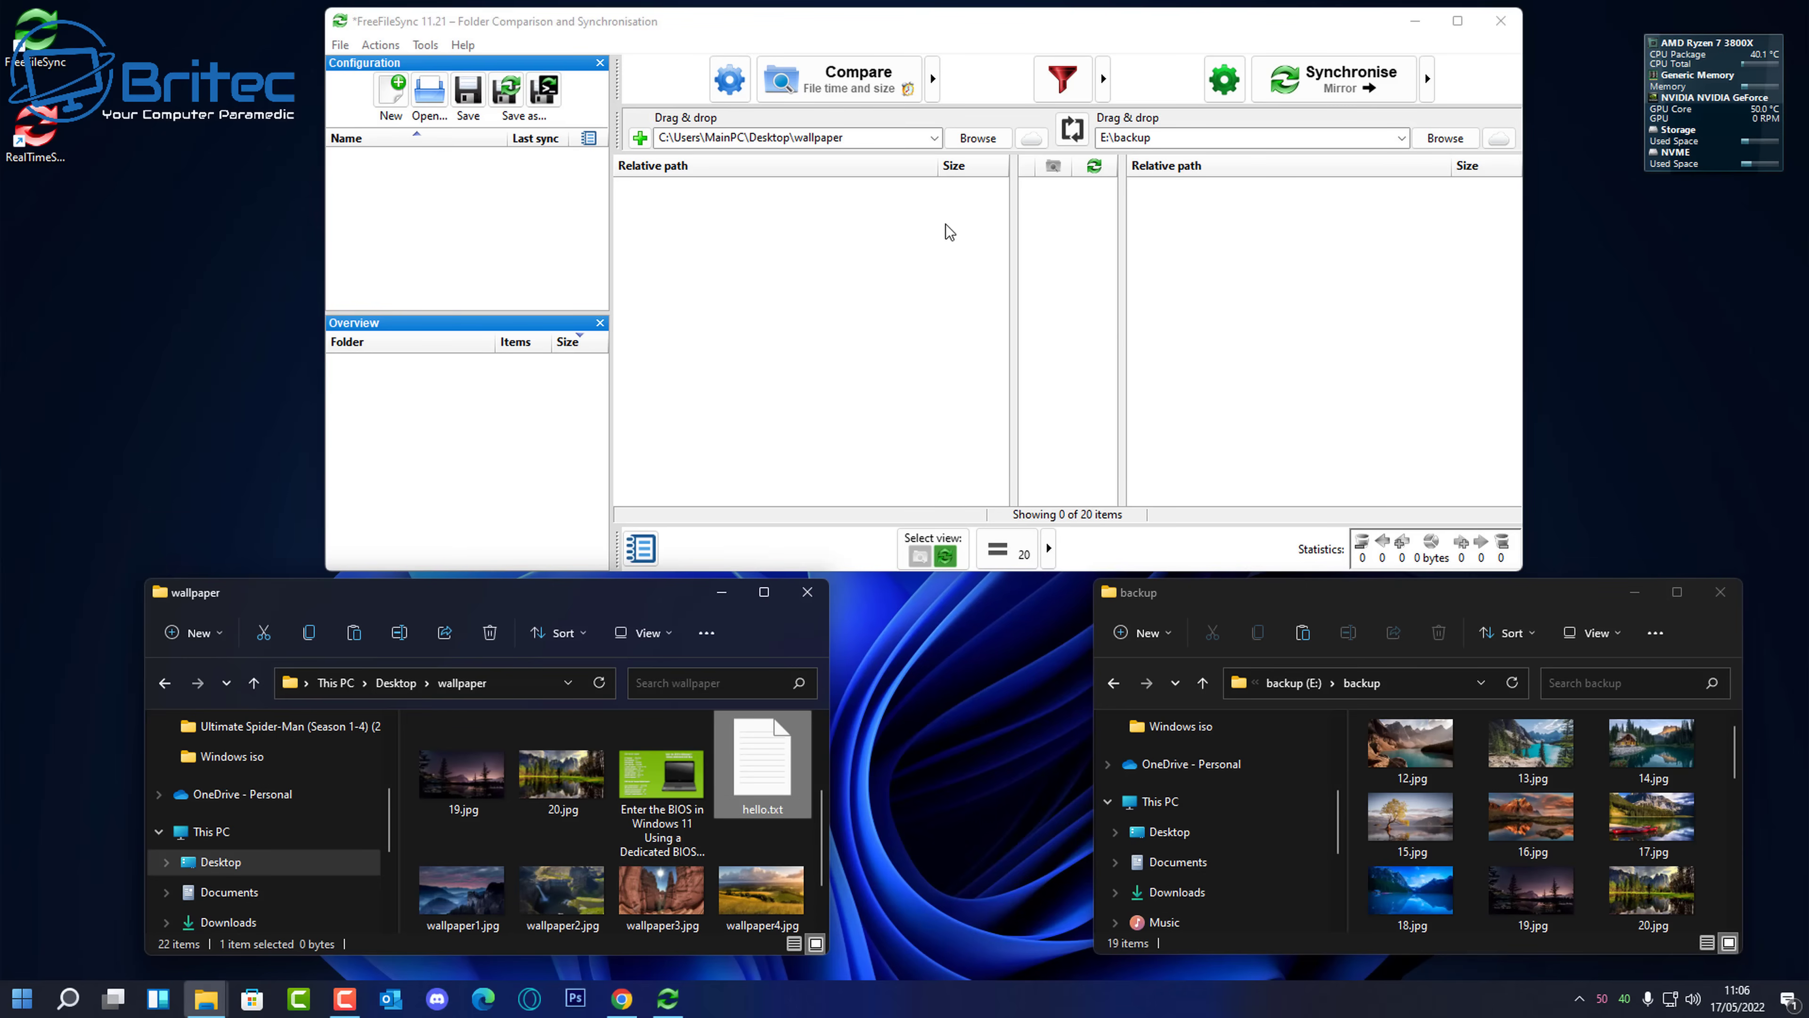
Compare the wallpaper and backup folders and mirror the differences to the backup
left_click(883, 89)
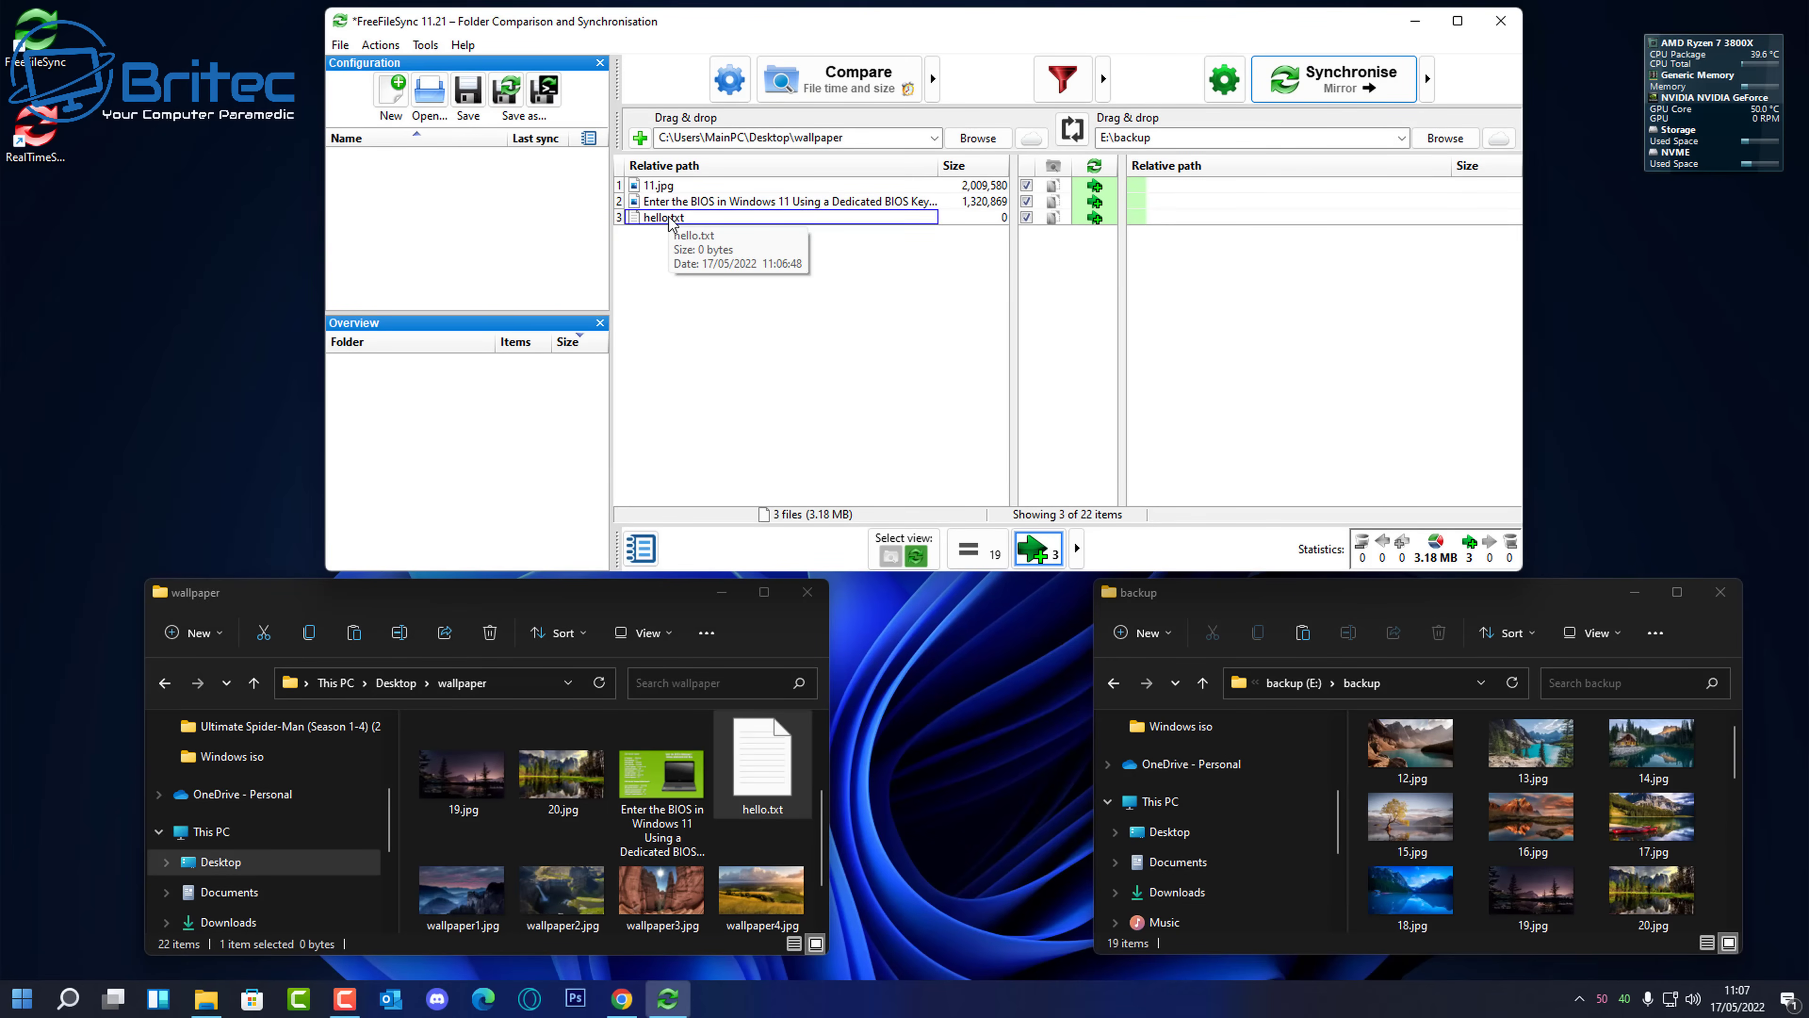
left_click(1317, 87)
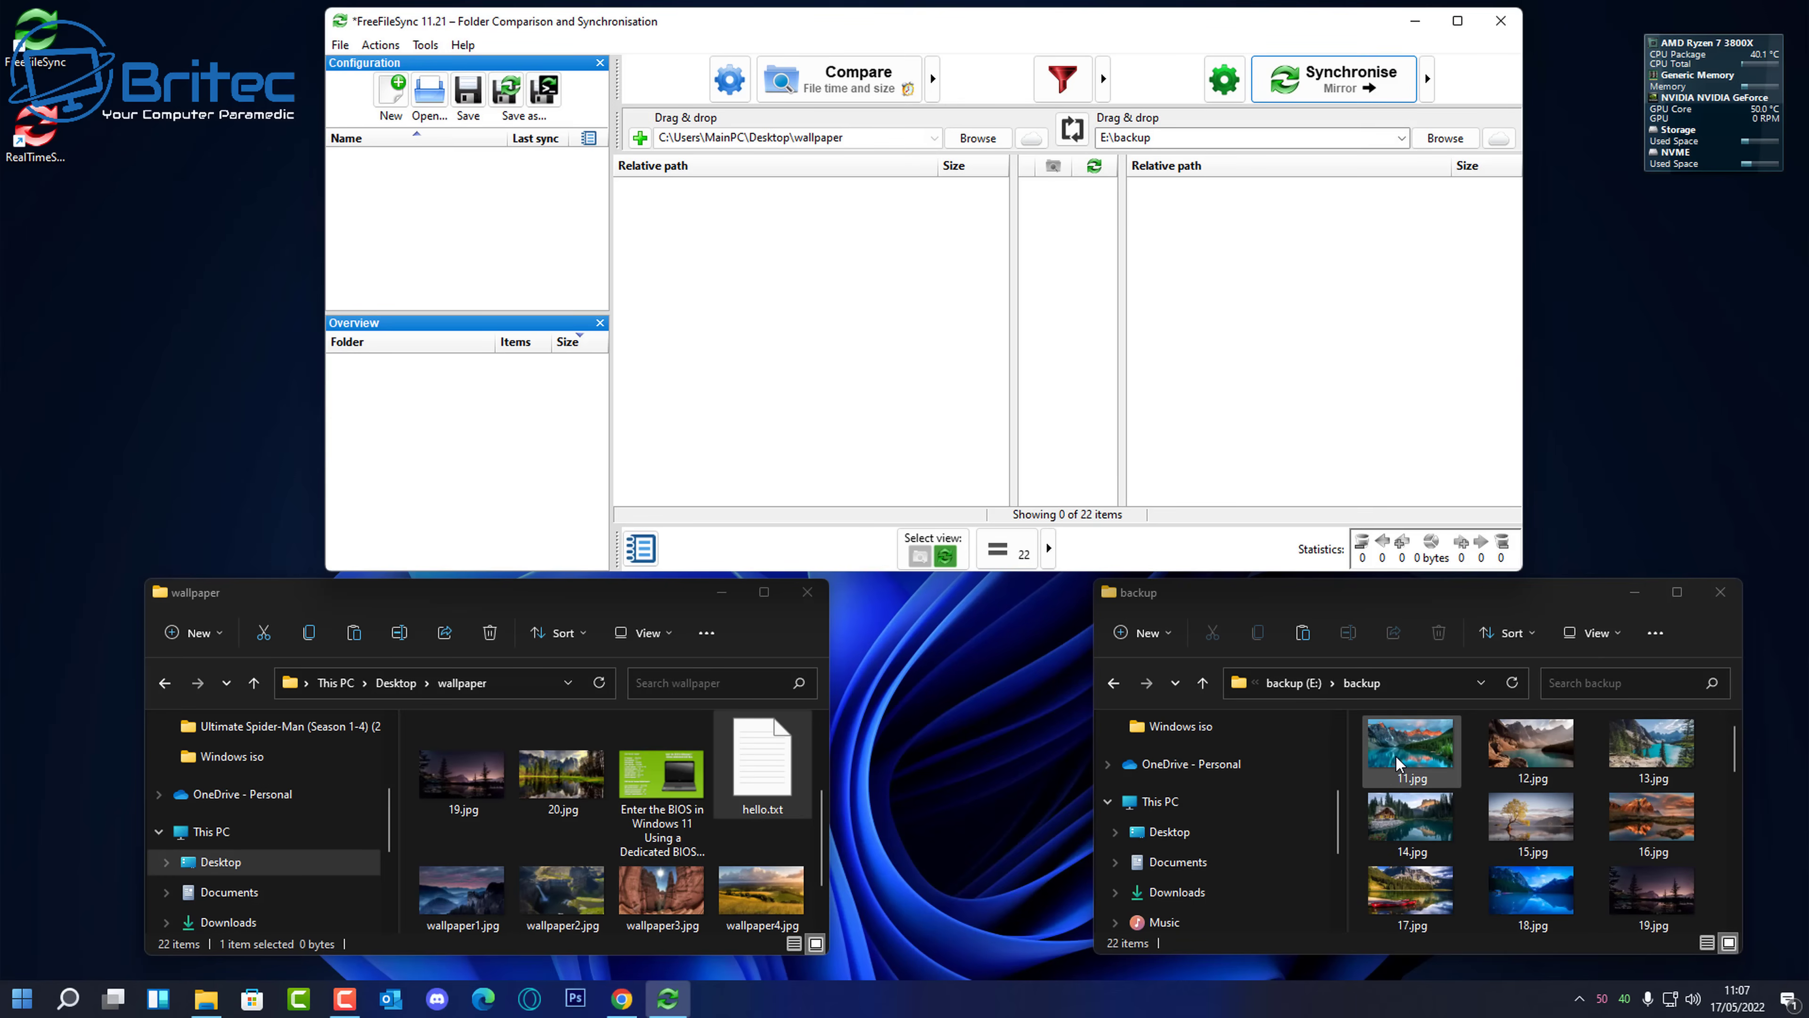
Enter the text "sf\asdfdffesfsffsf" in the wallpaper folder's hello.txt, then save and close the file
double_click(761, 780)
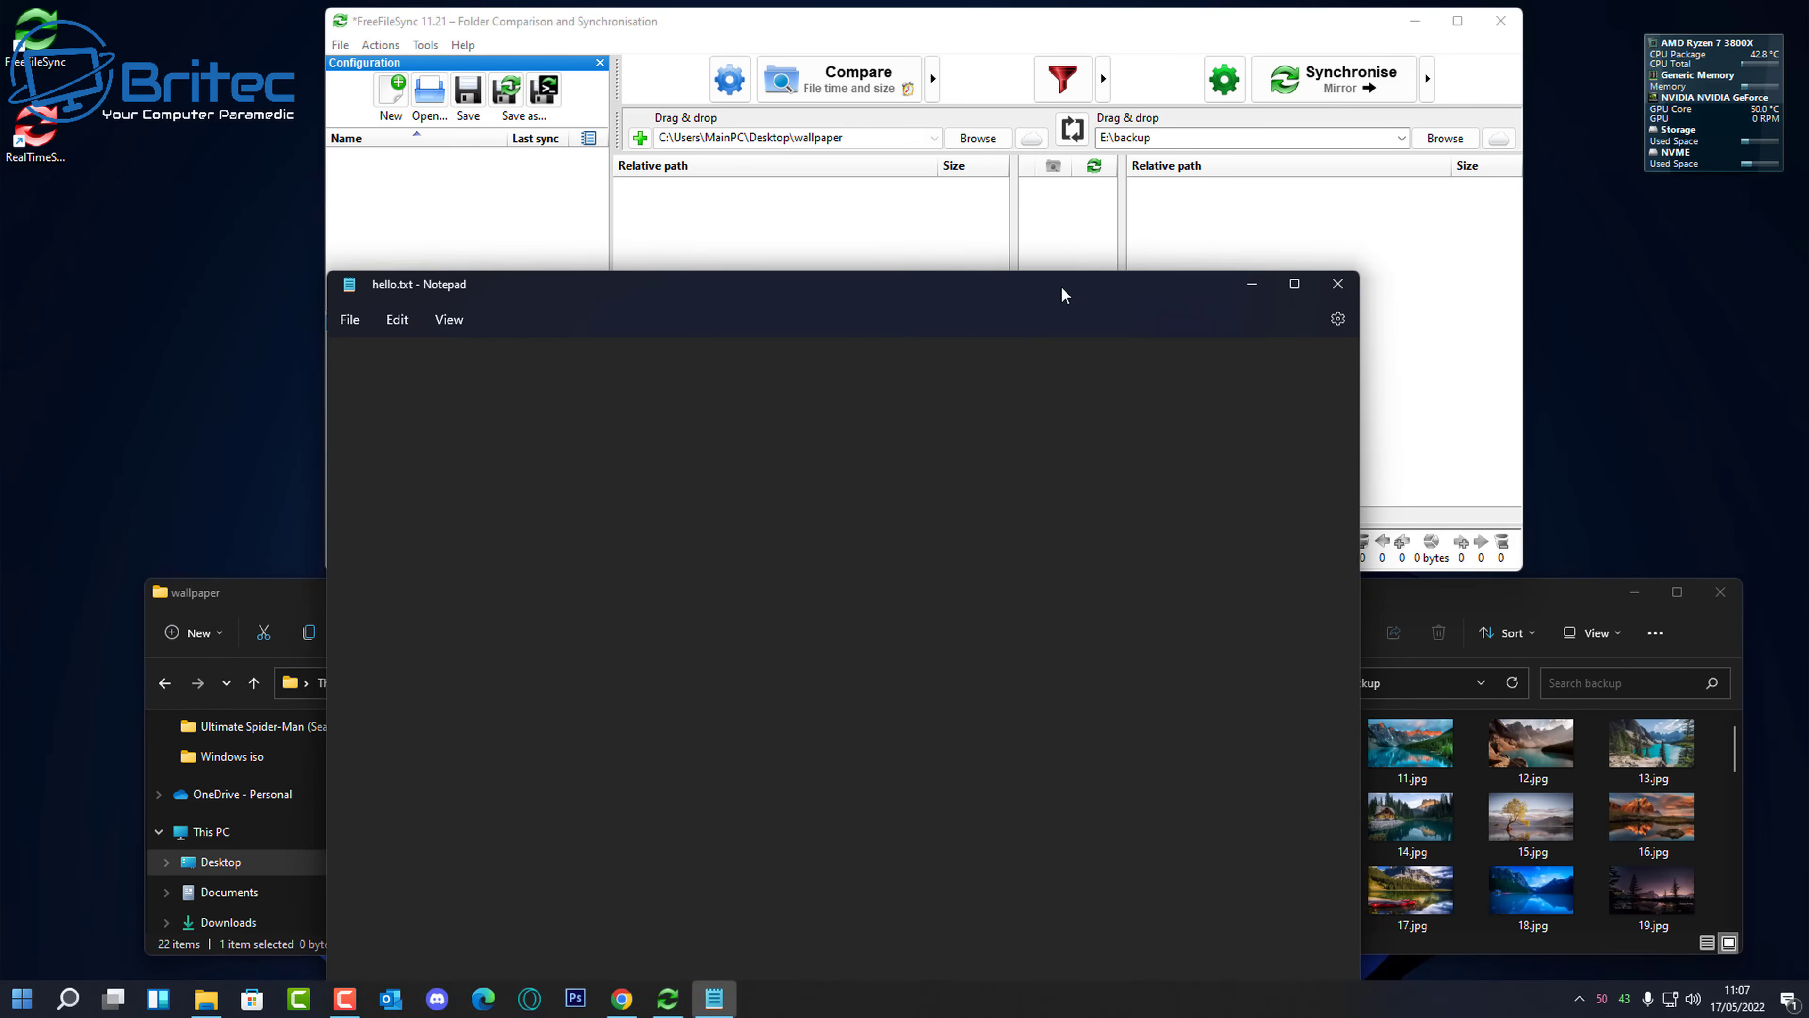
left_click_drag(1062, 288, 1034, 151)
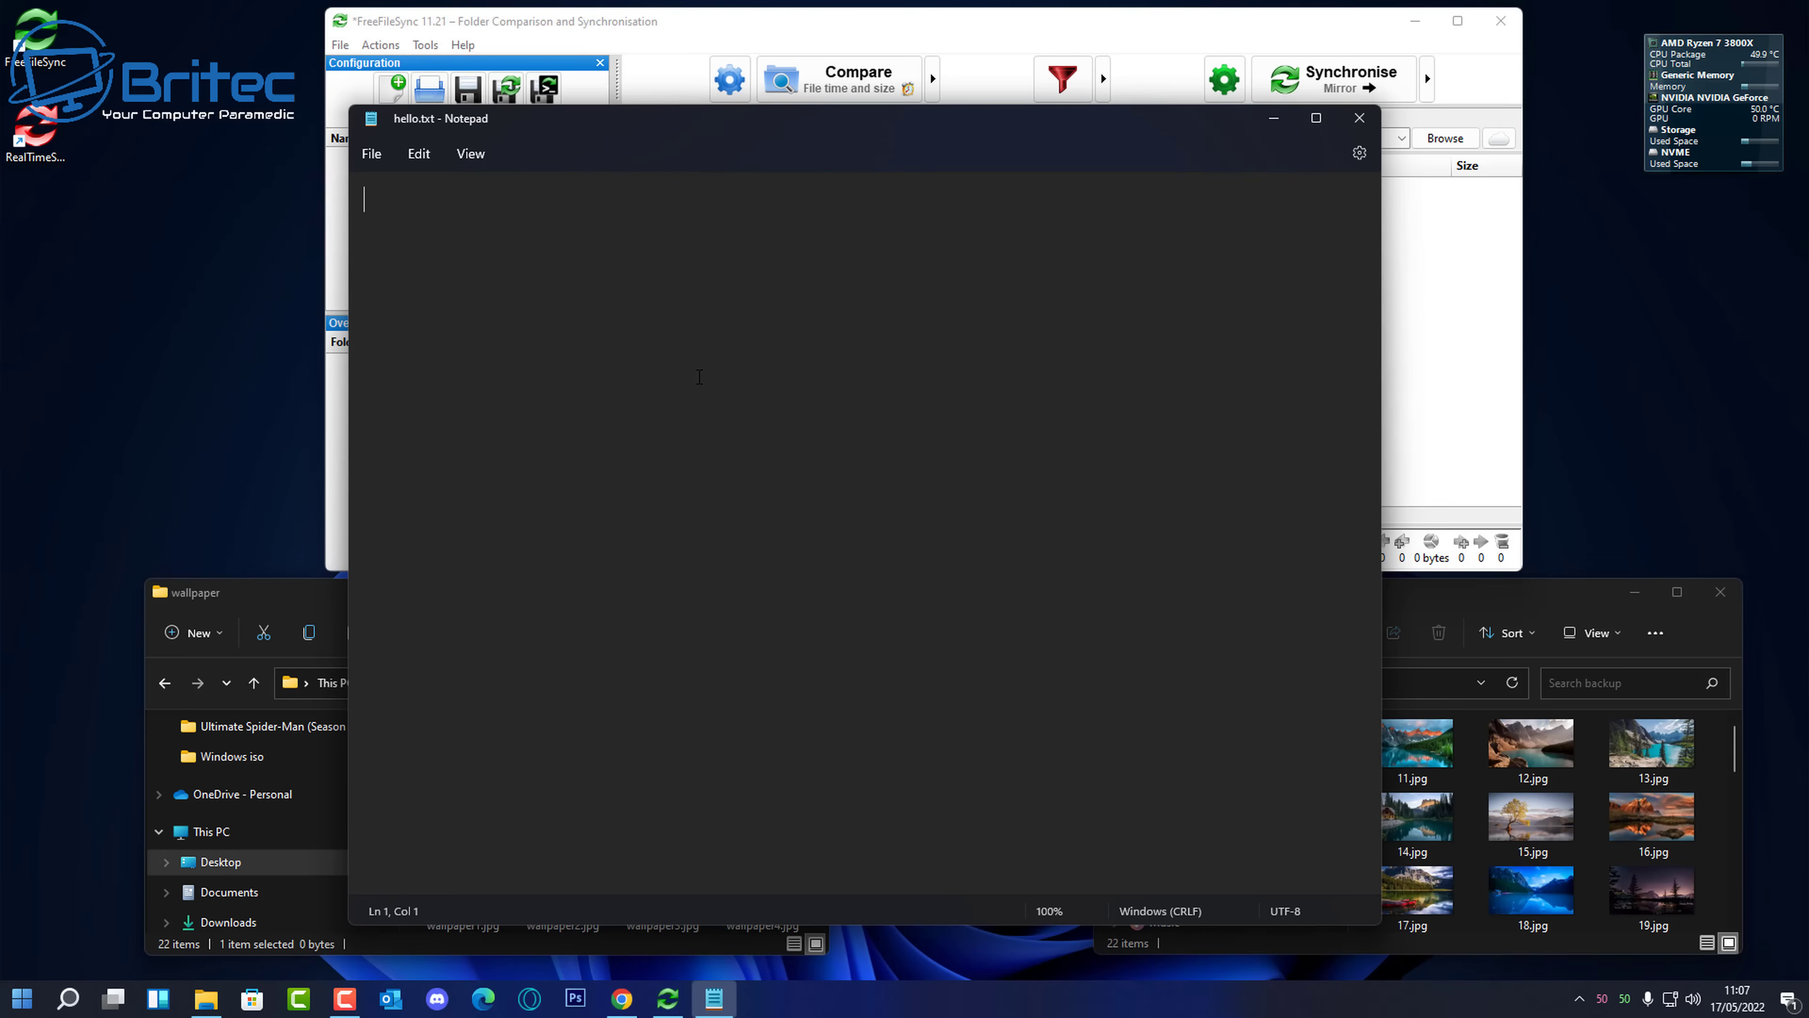
type("sf\\asdfdf")
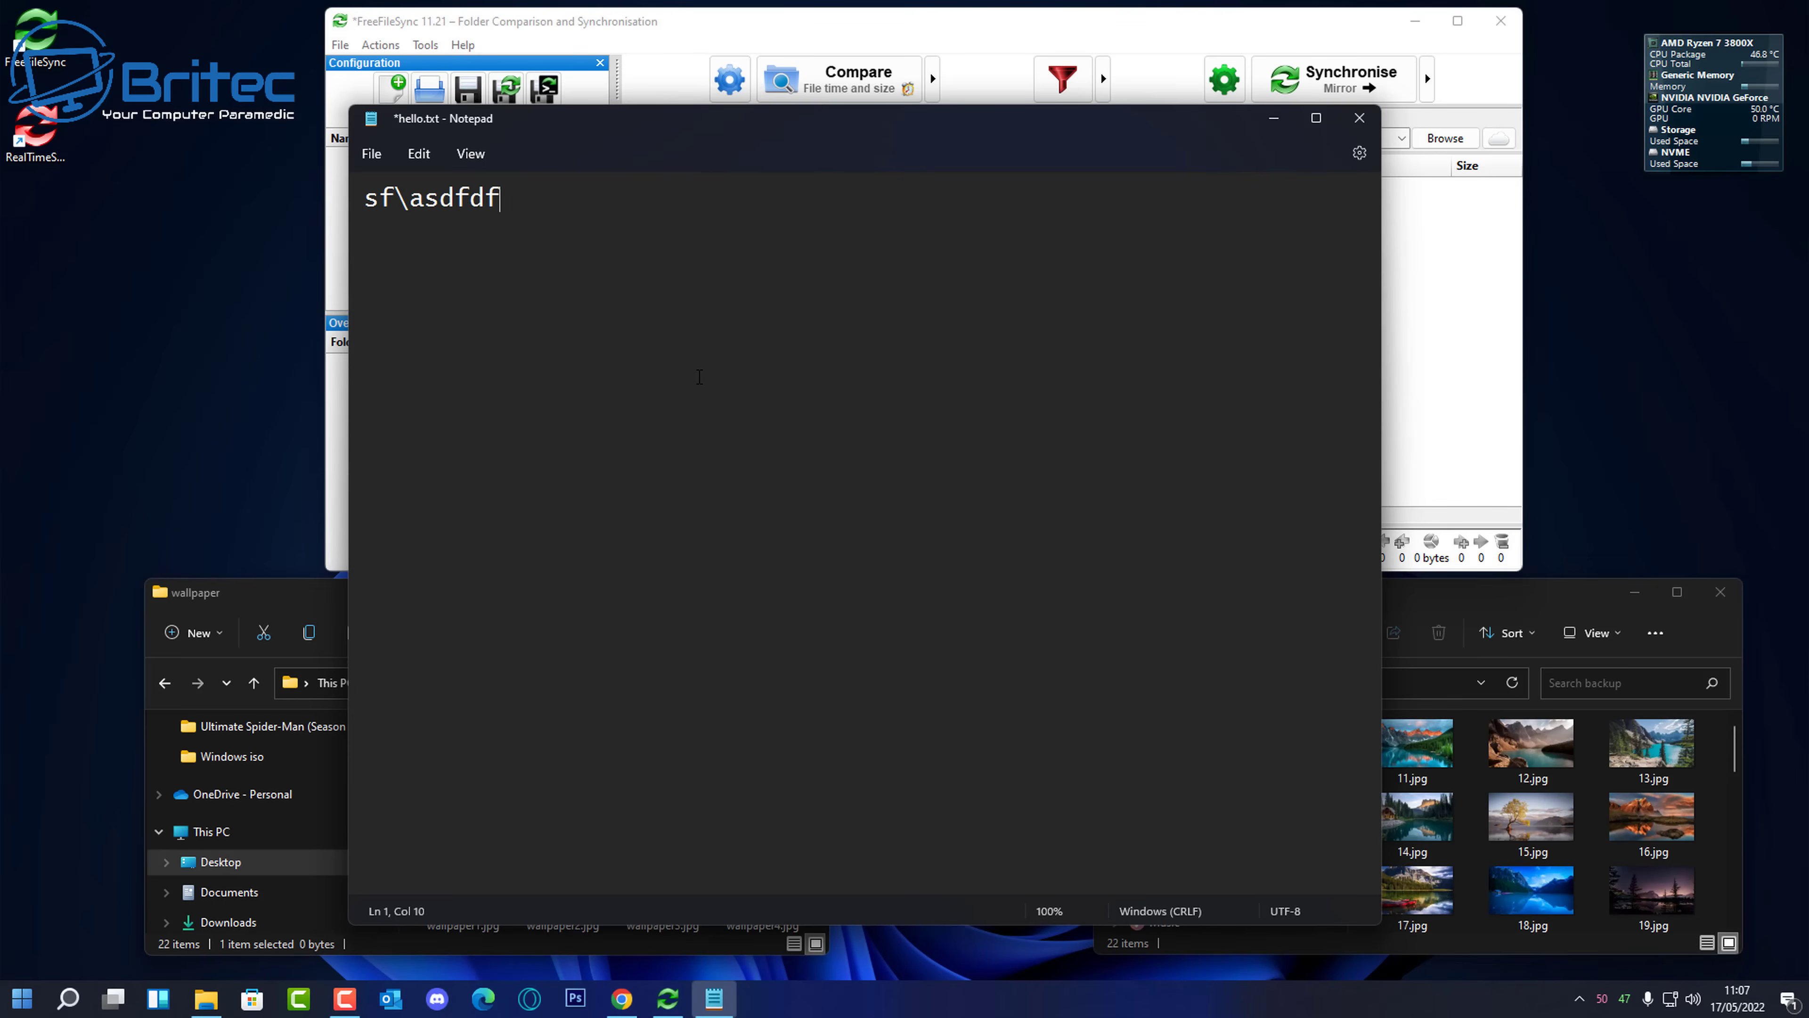
type("fesfsffsf")
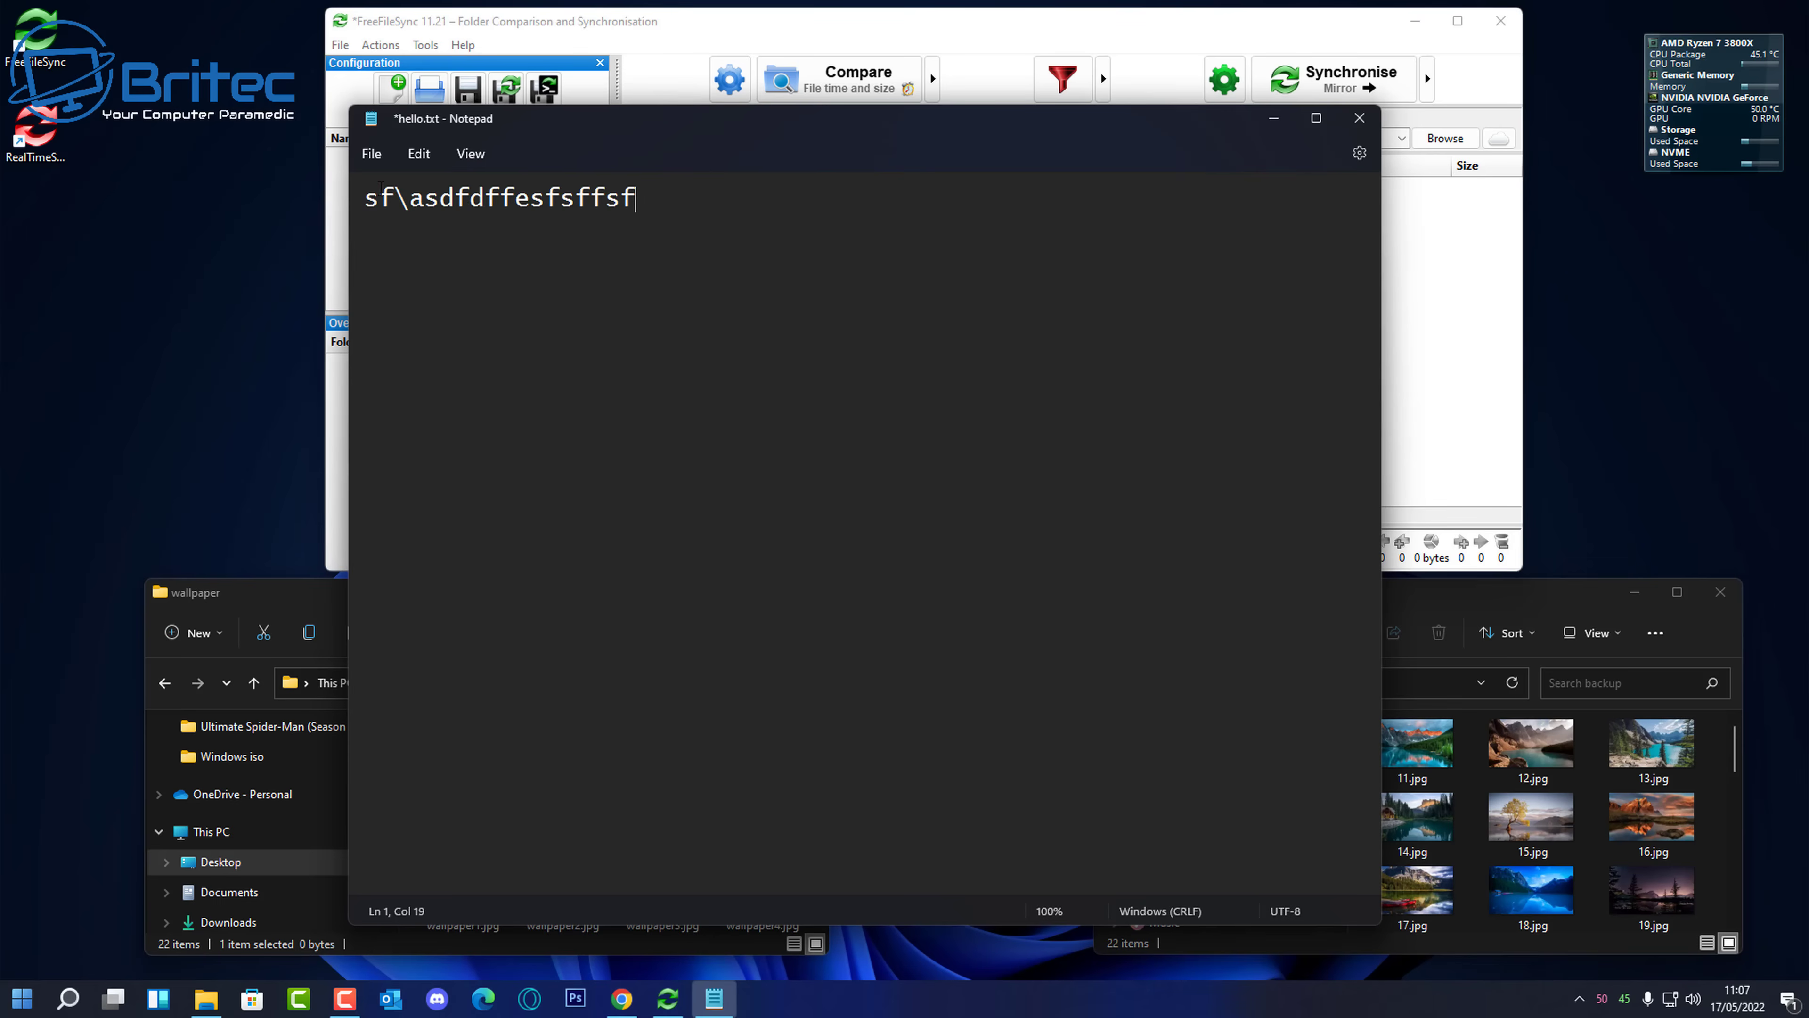
left_click(369, 156)
left_click(384, 280)
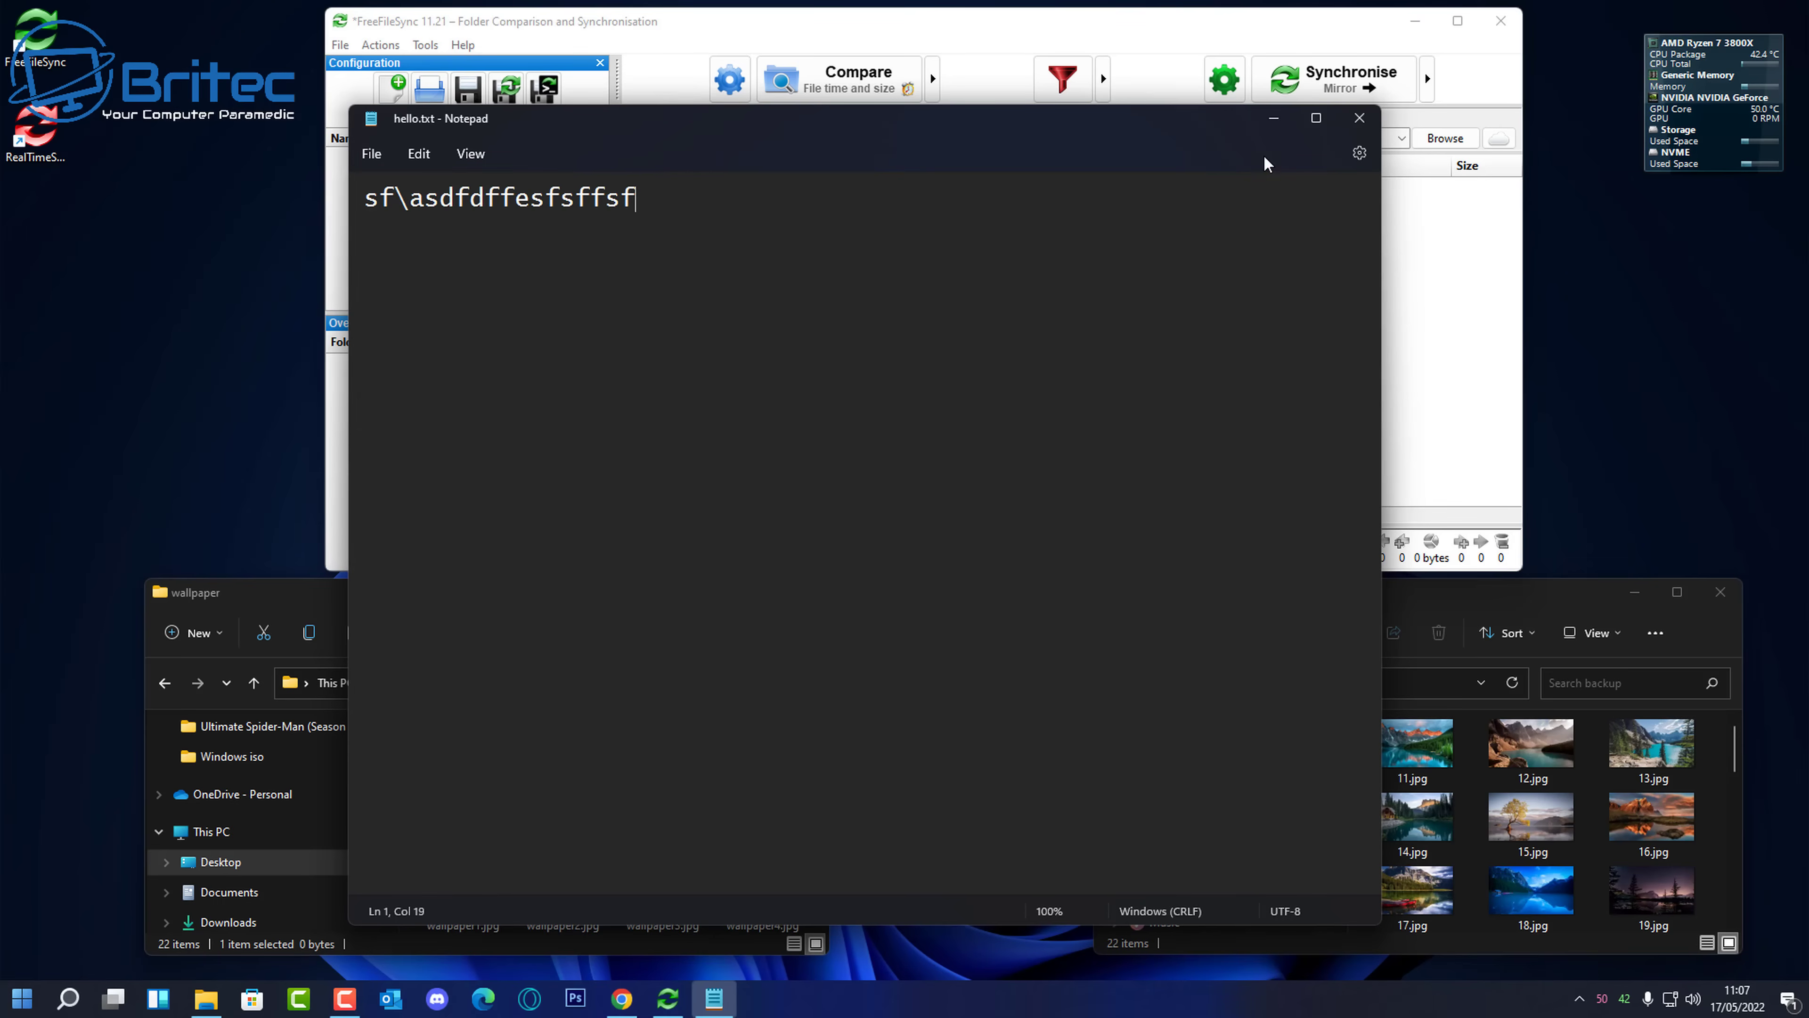
left_click(1359, 120)
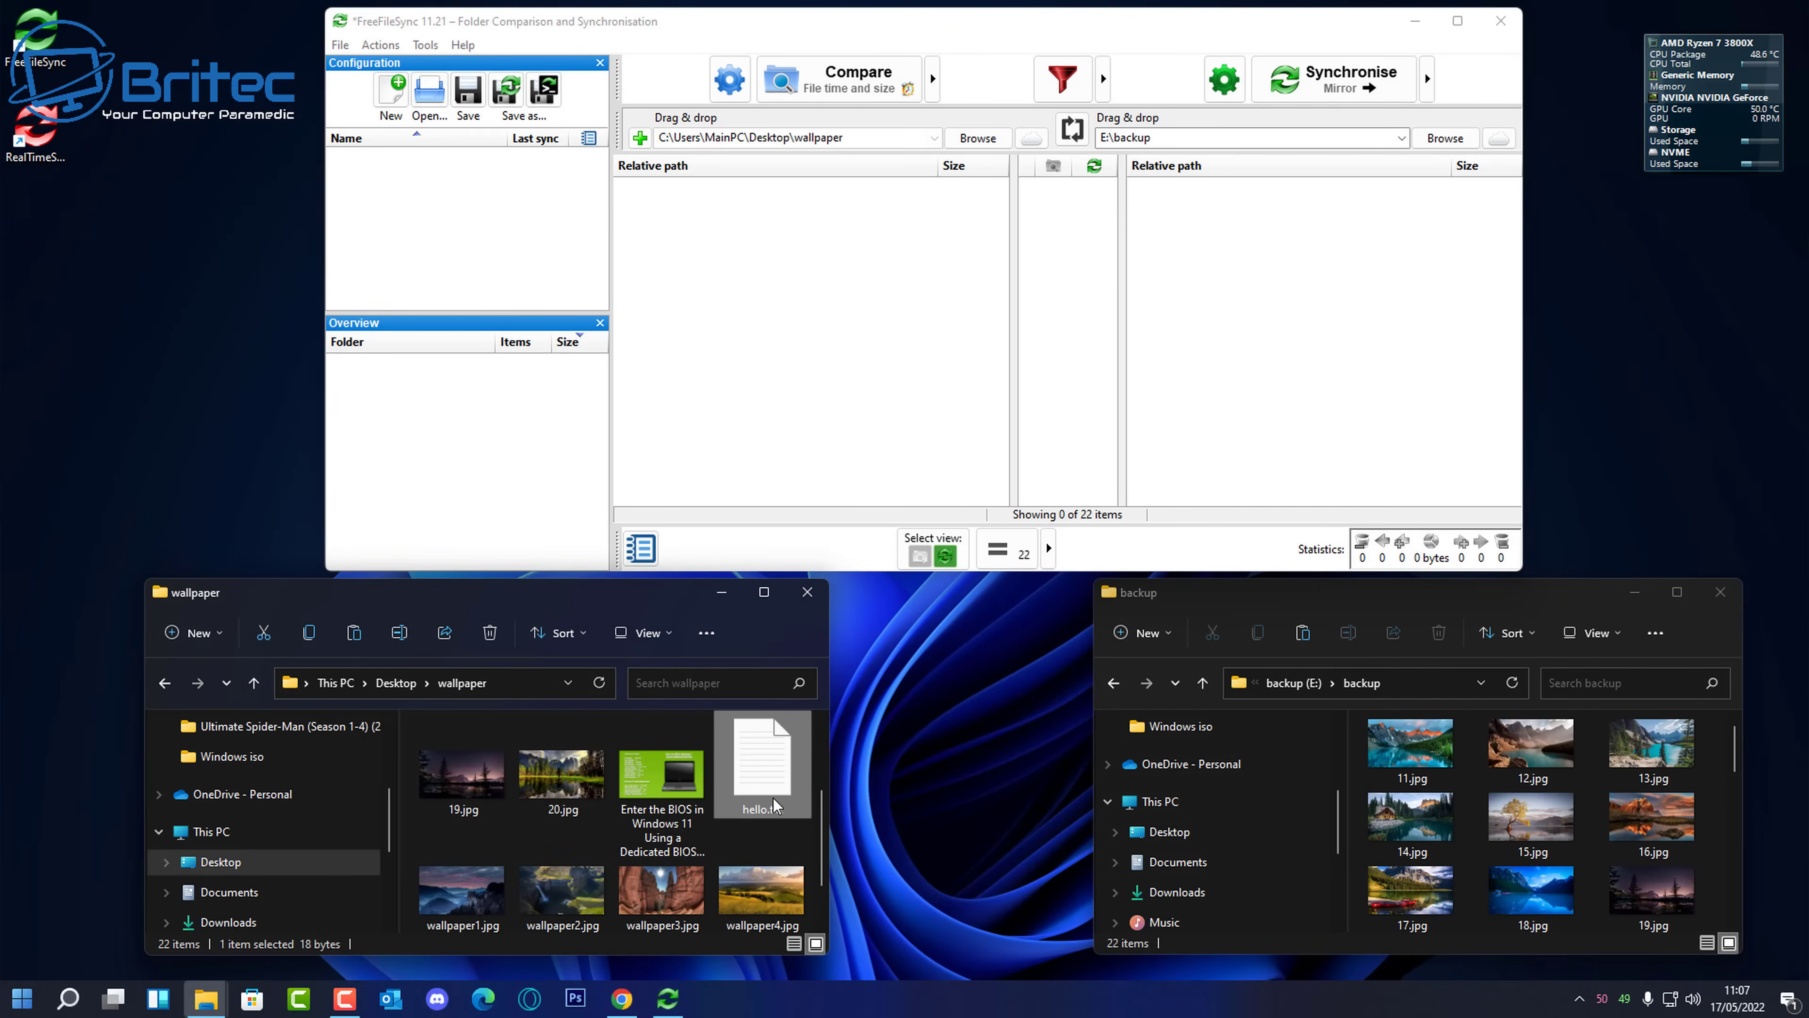
Compare and synchronise the folders again, and check the contents of hello.txt in the backup folder
left_click(859, 77)
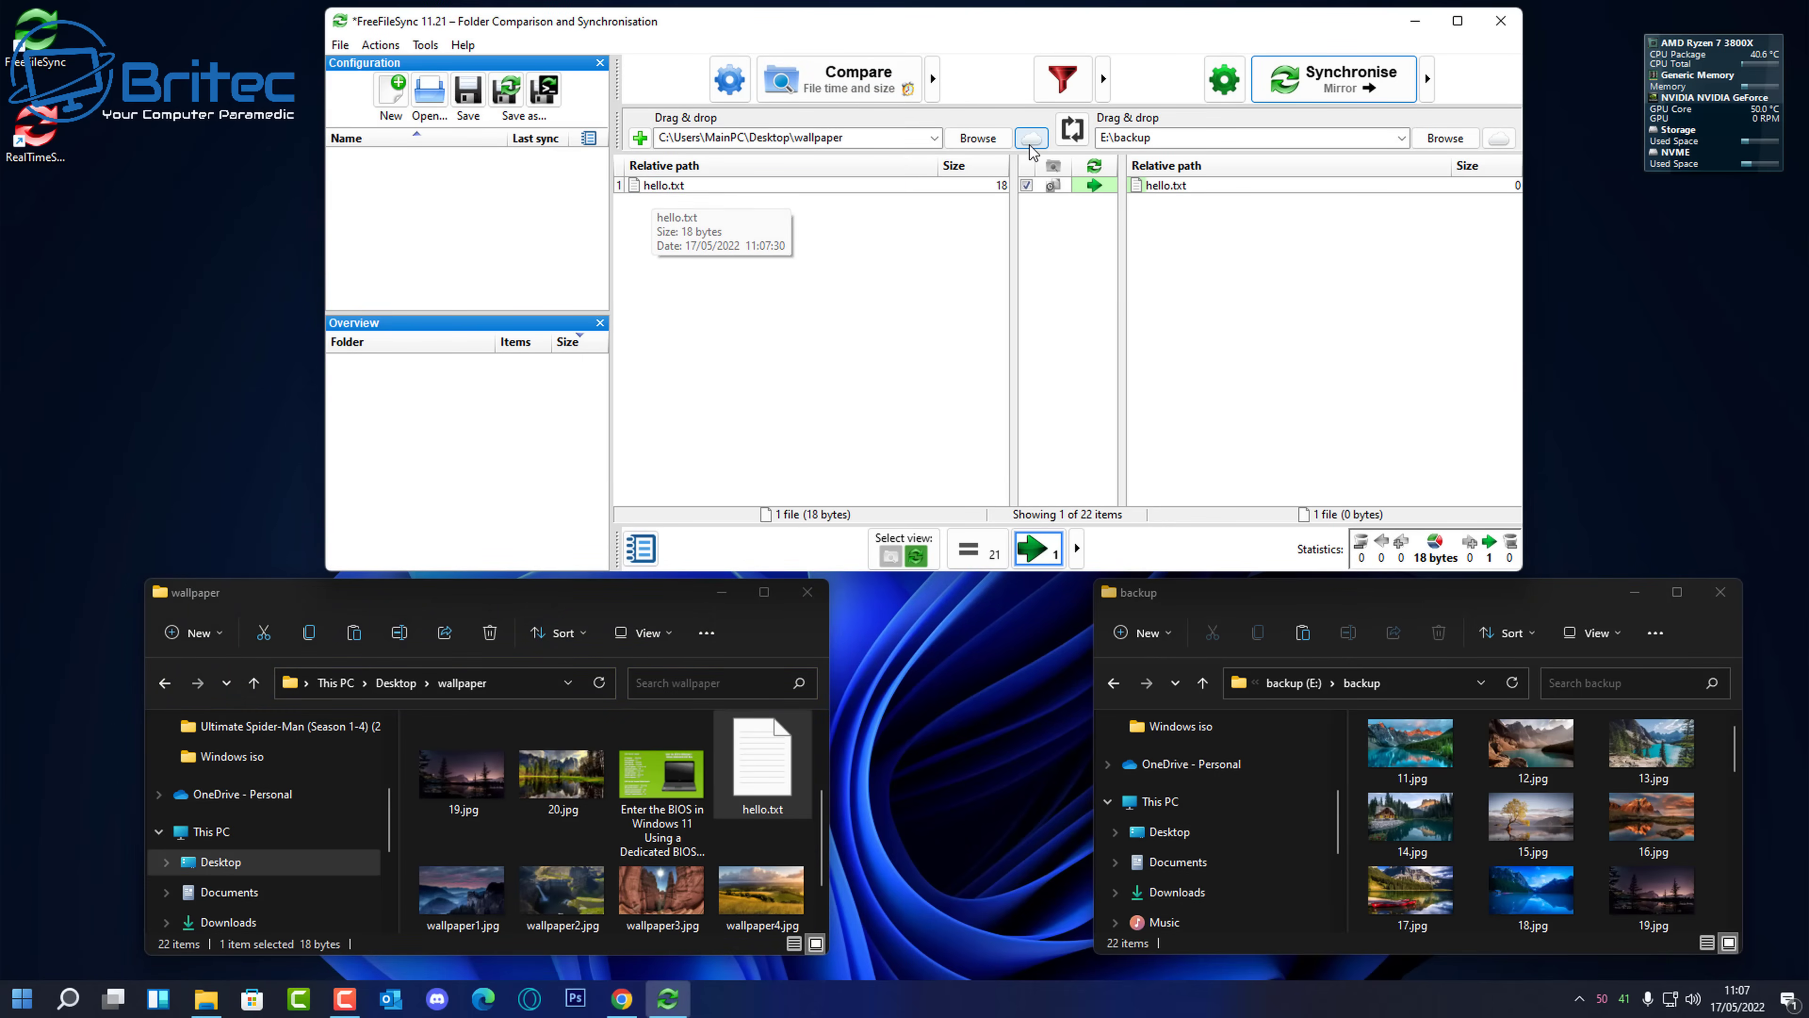
left_click(1313, 88)
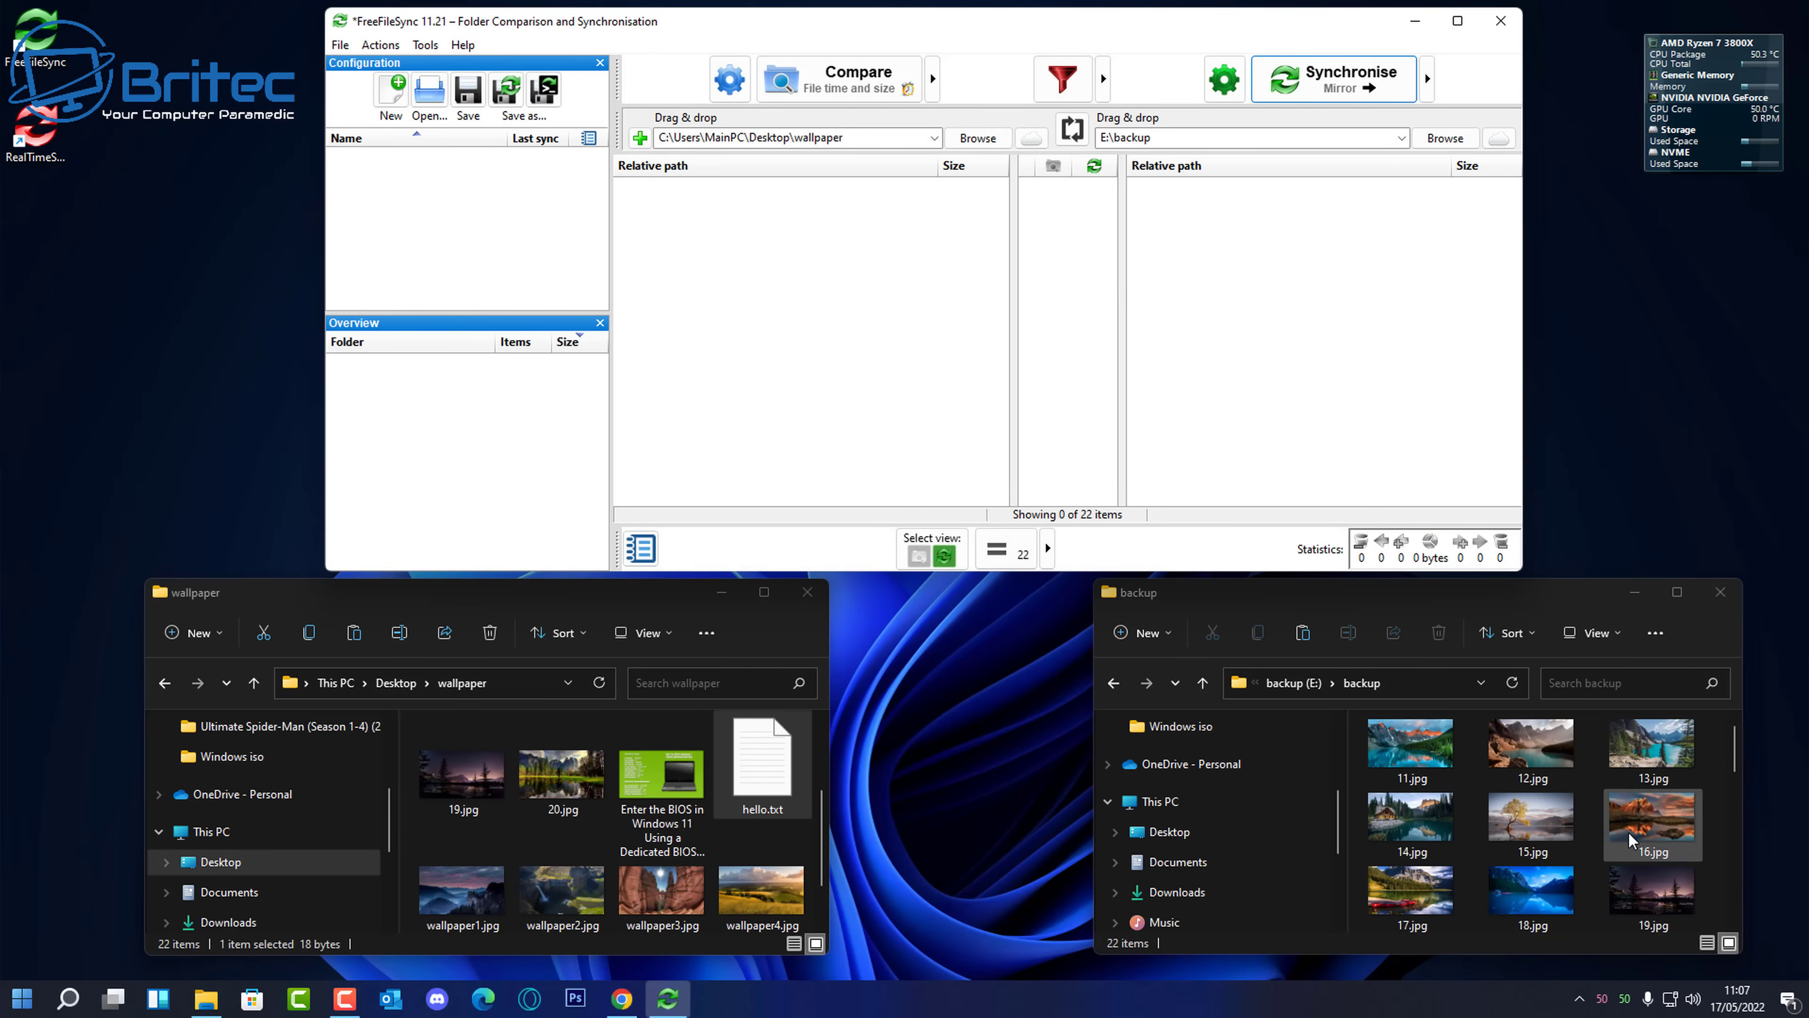
scroll(1634, 837, "down", 5)
double_click(1655, 777)
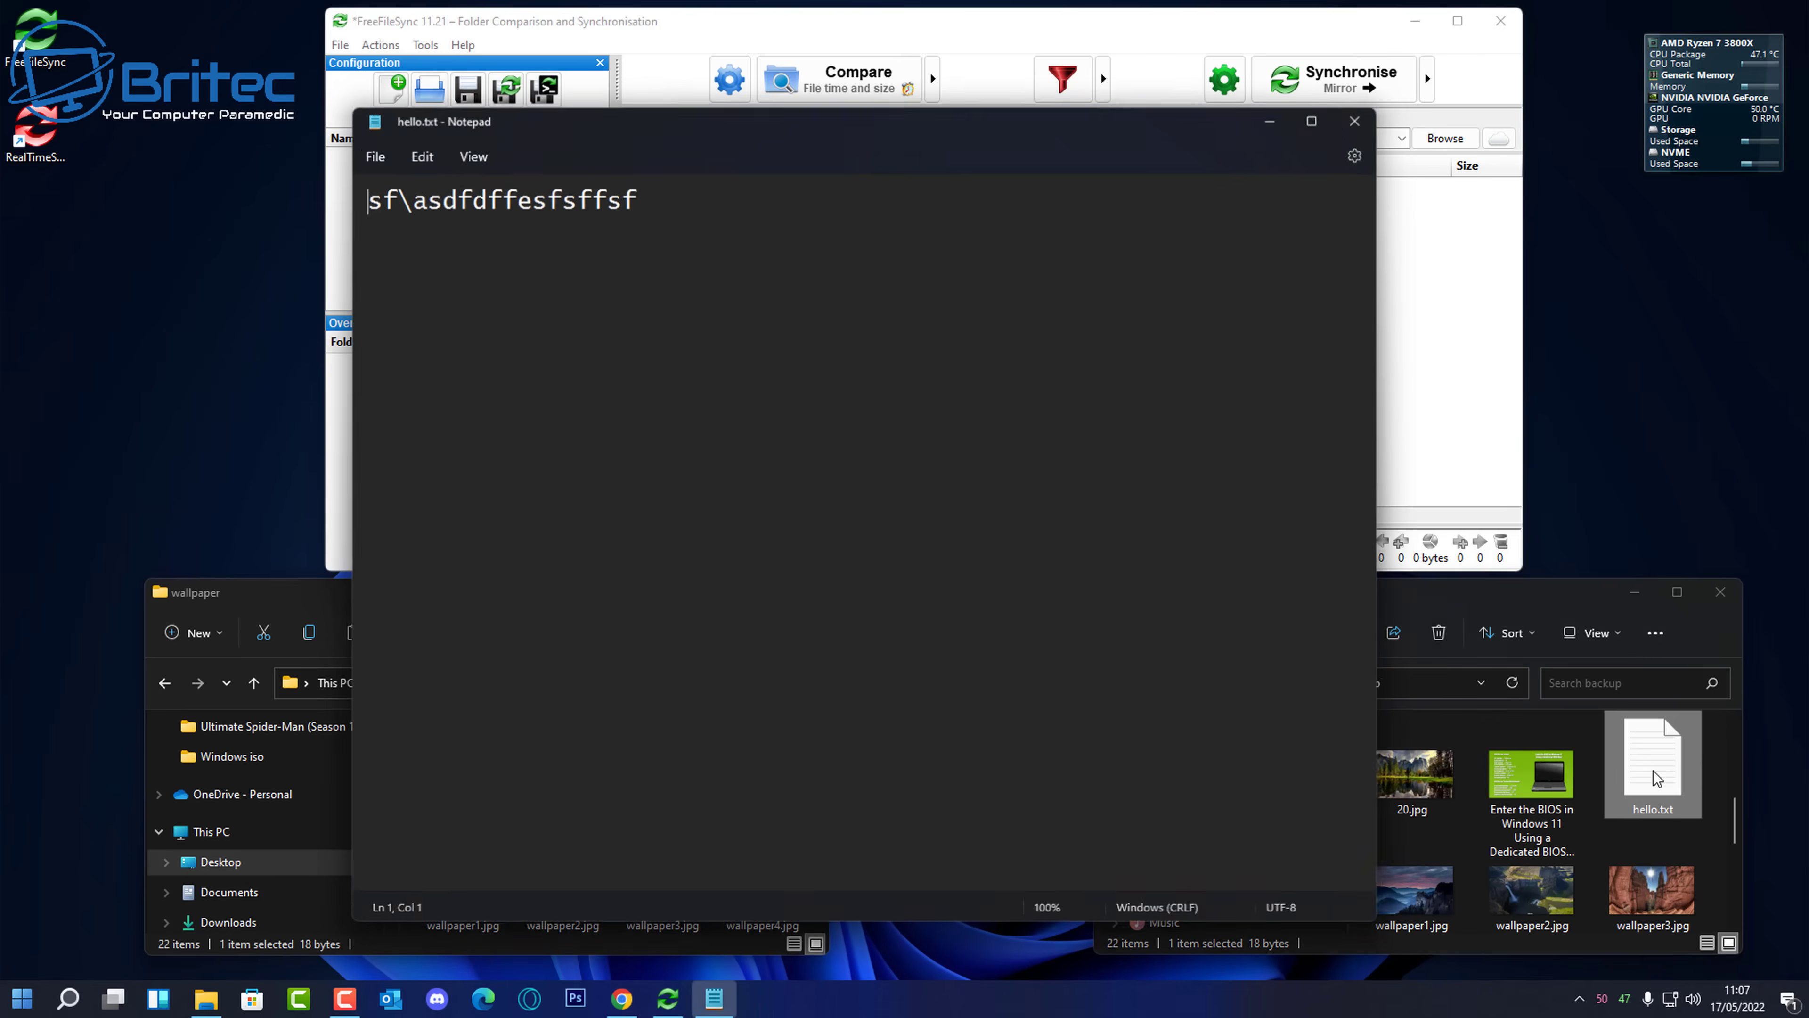
left_click(1360, 118)
Add a second line "dfsd\gsd\gsdr" to the wallpaper folder's hello.txt, save it, and view the backup copy for comparison
double_click(754, 780)
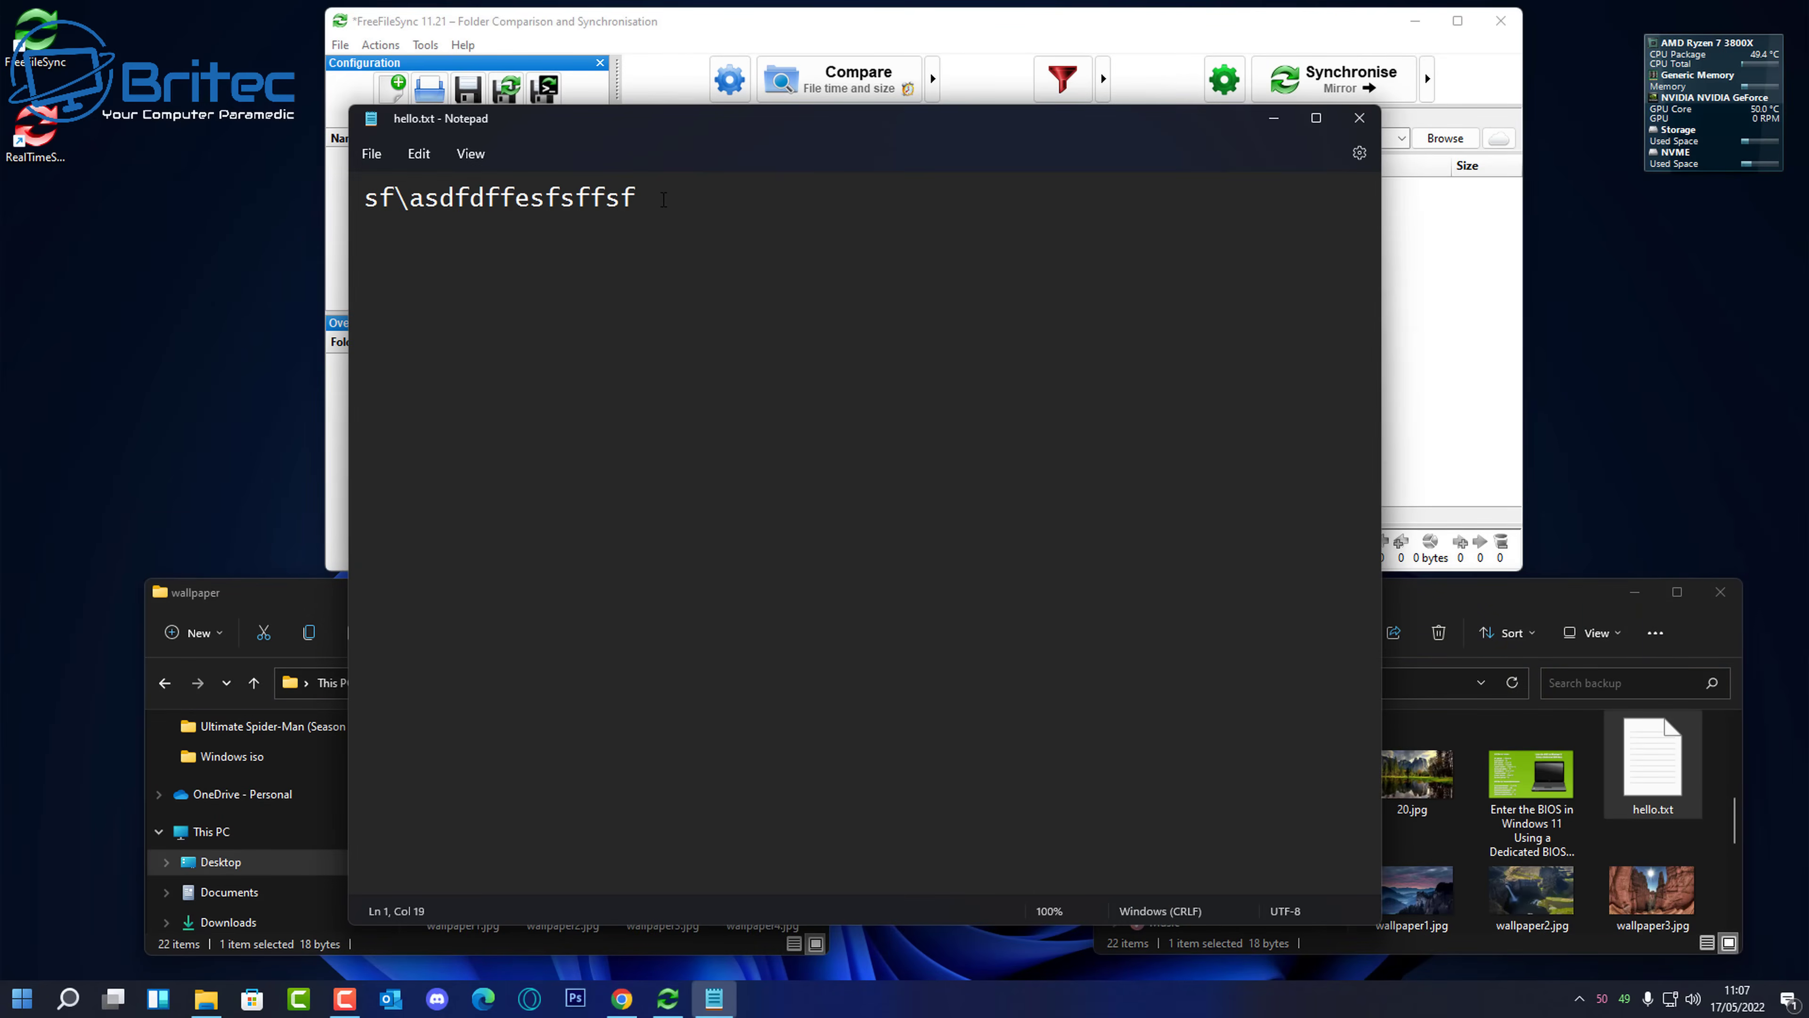
key("Return")
type("dfsd\\gsd\\gsdr")
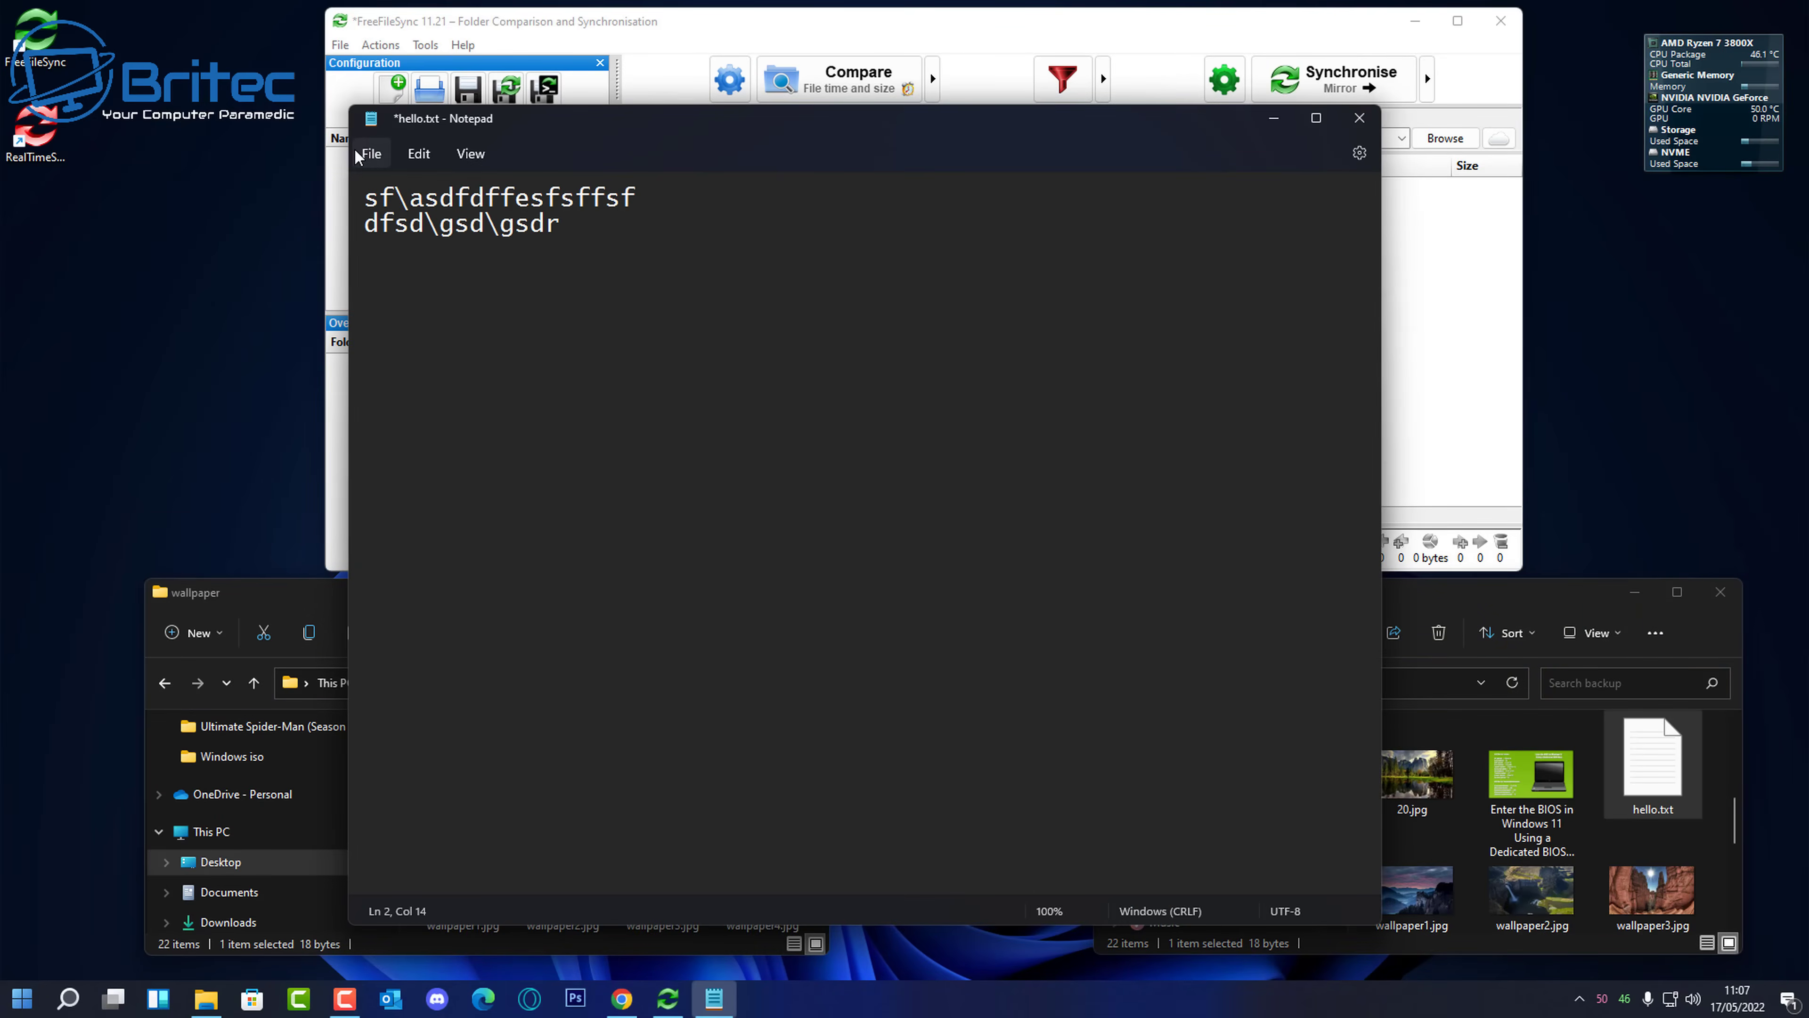
left_click(356, 154)
left_click(400, 281)
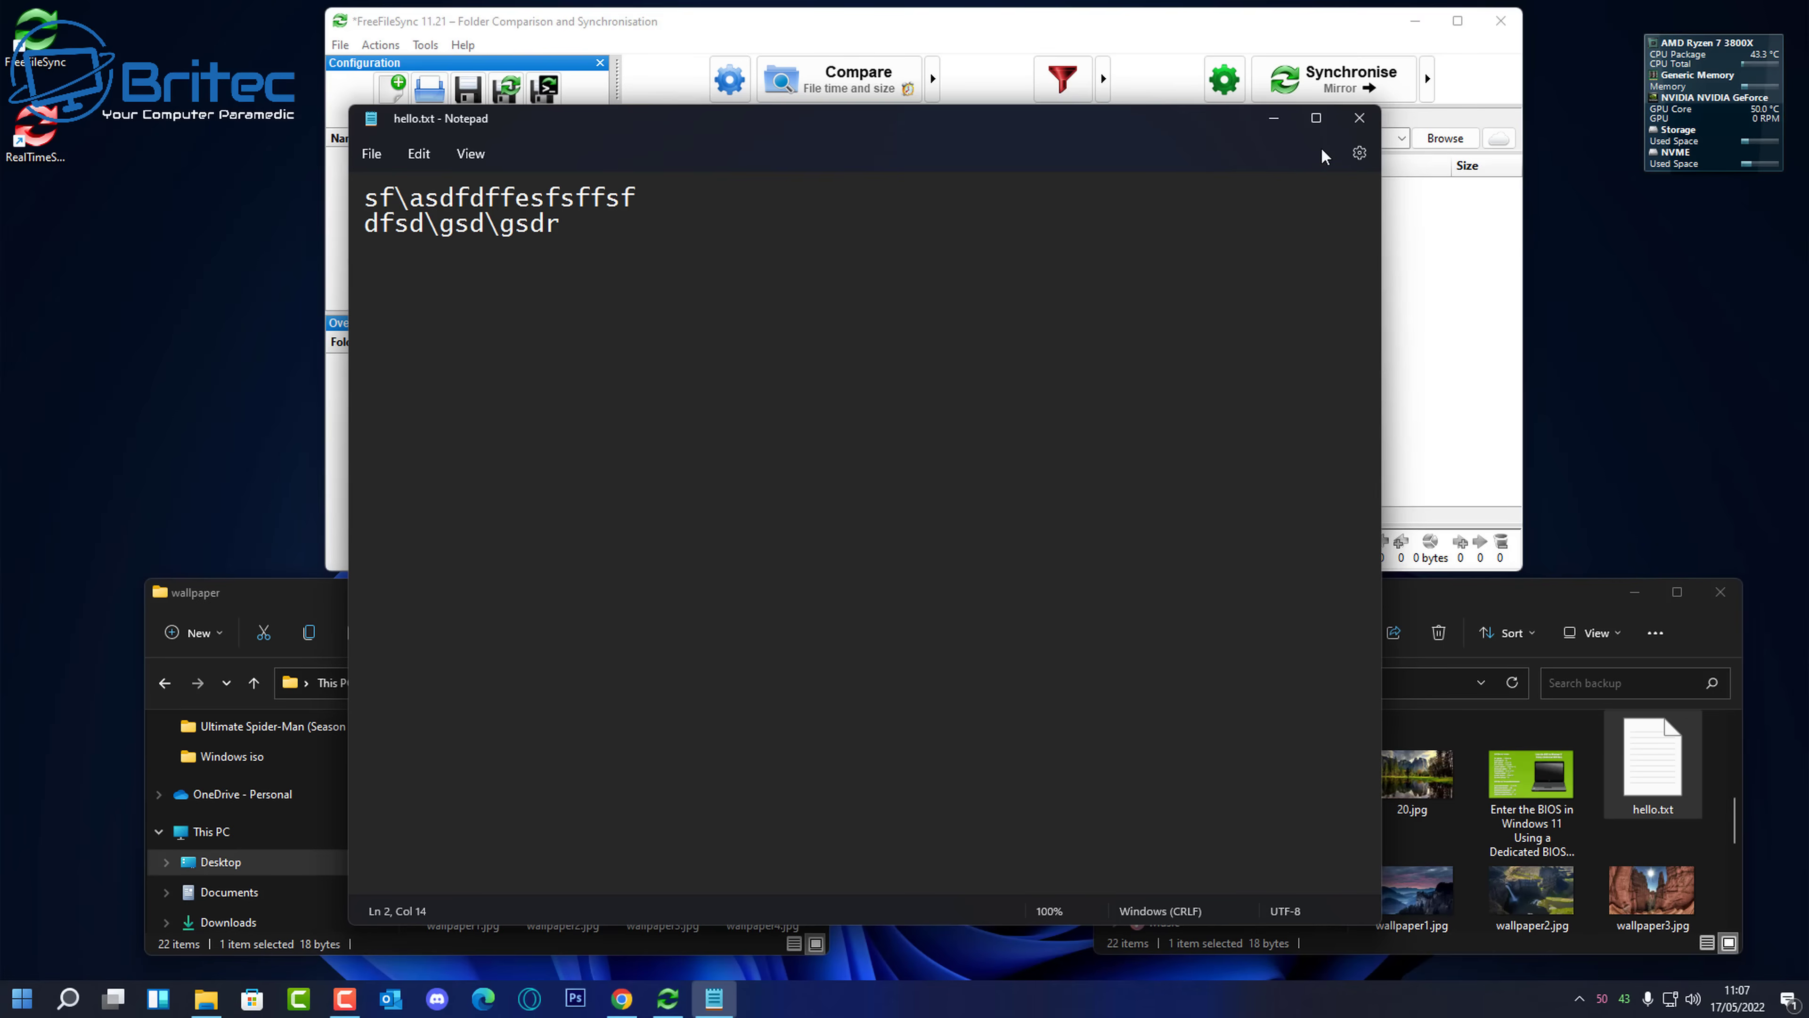
left_click(1359, 118)
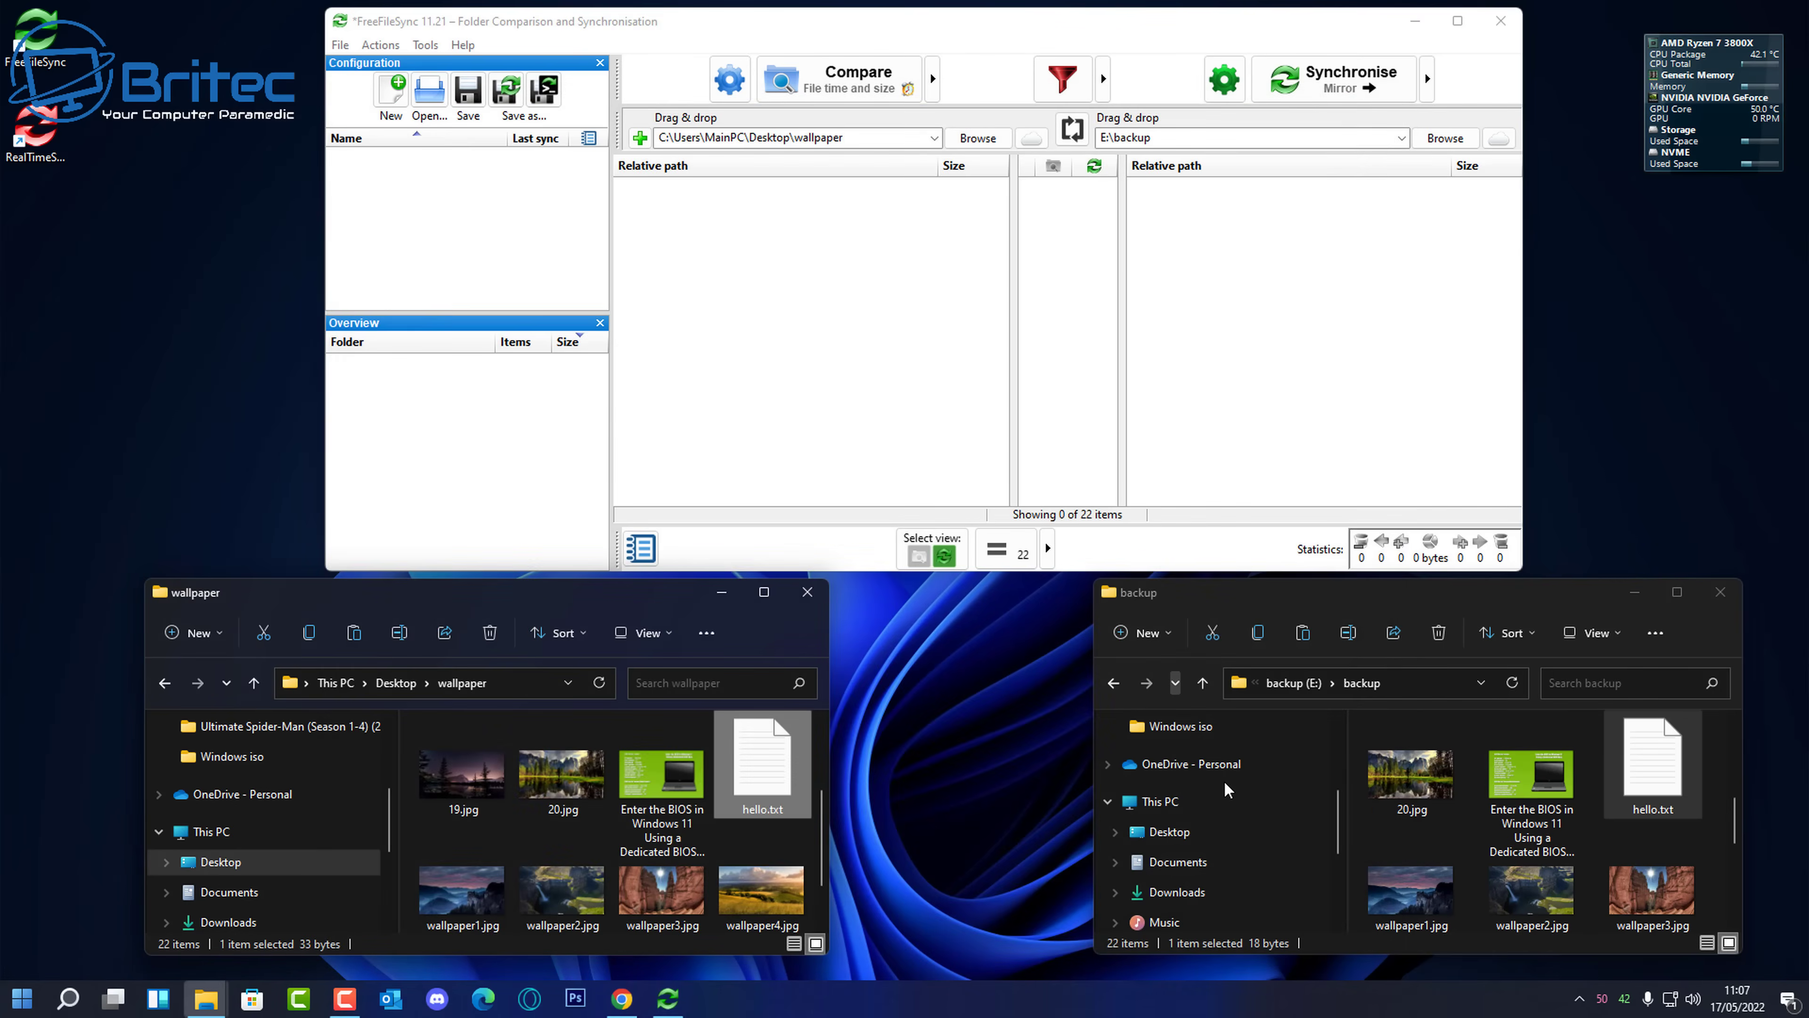
double_click(757, 784)
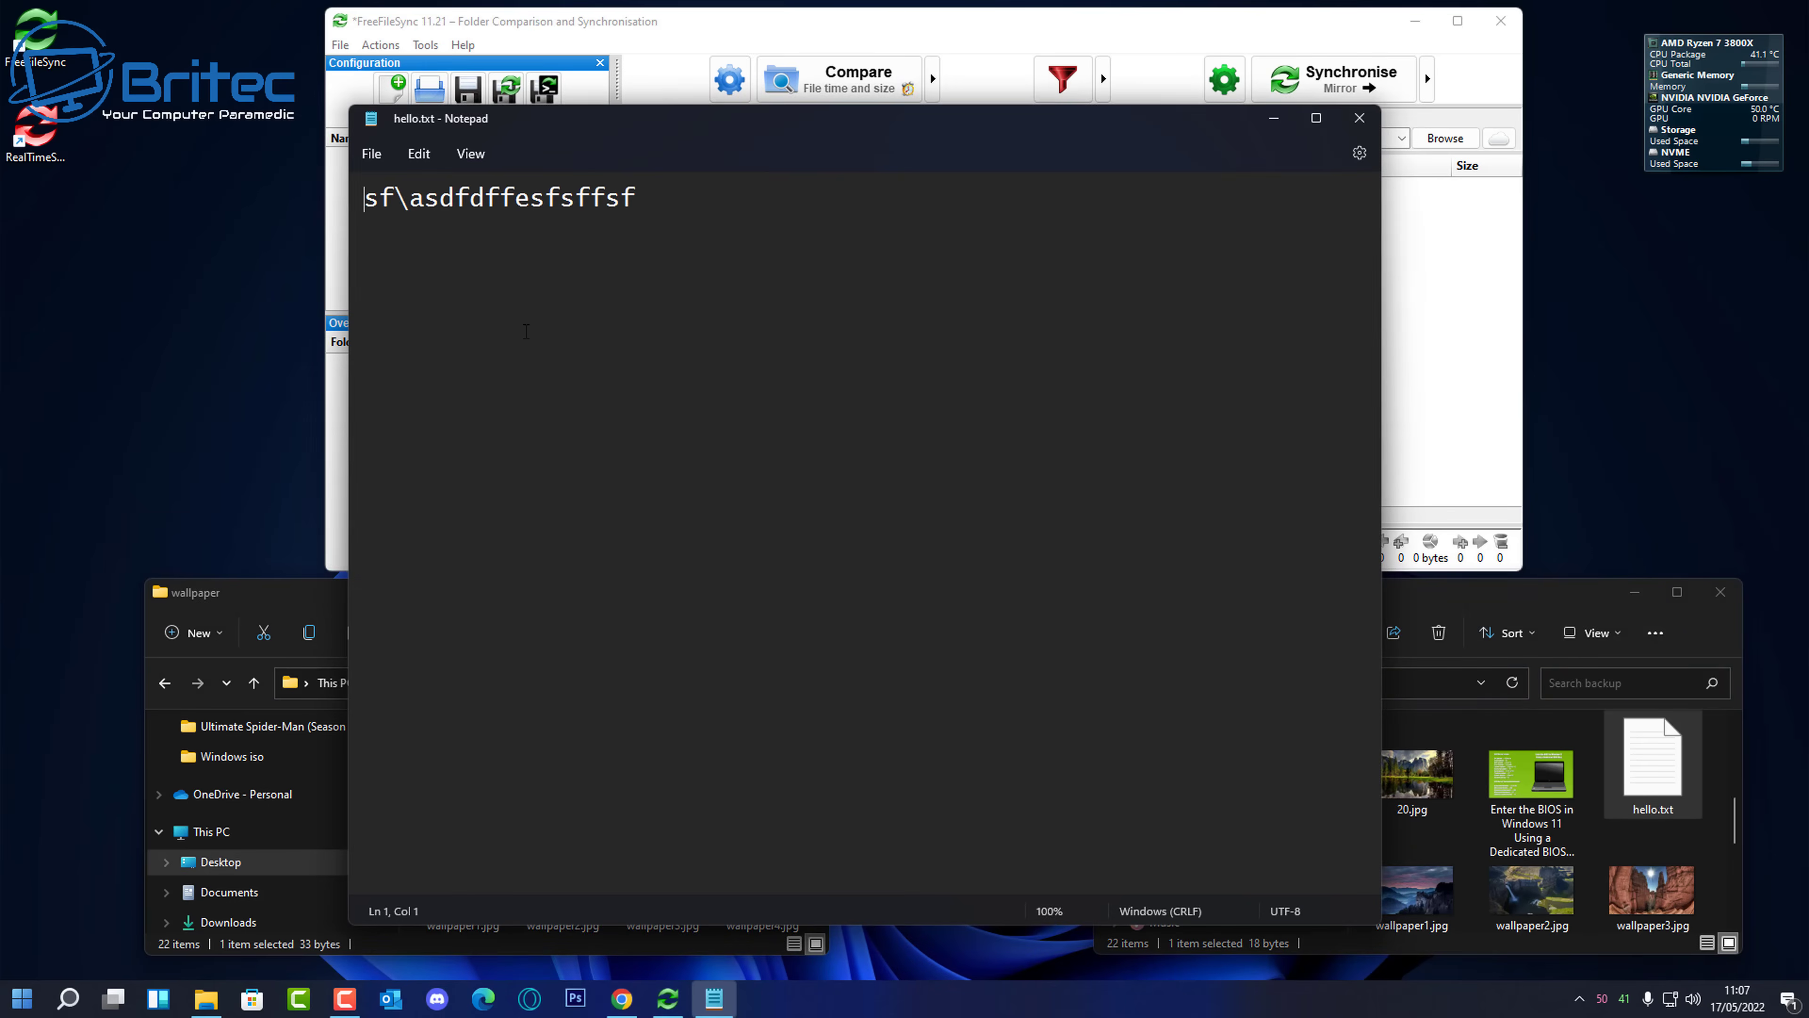
left_click(1359, 118)
Mirror the edited hello.txt to the backup folder after a new comparison, and open the backup copy to check its text
left_click(840, 89)
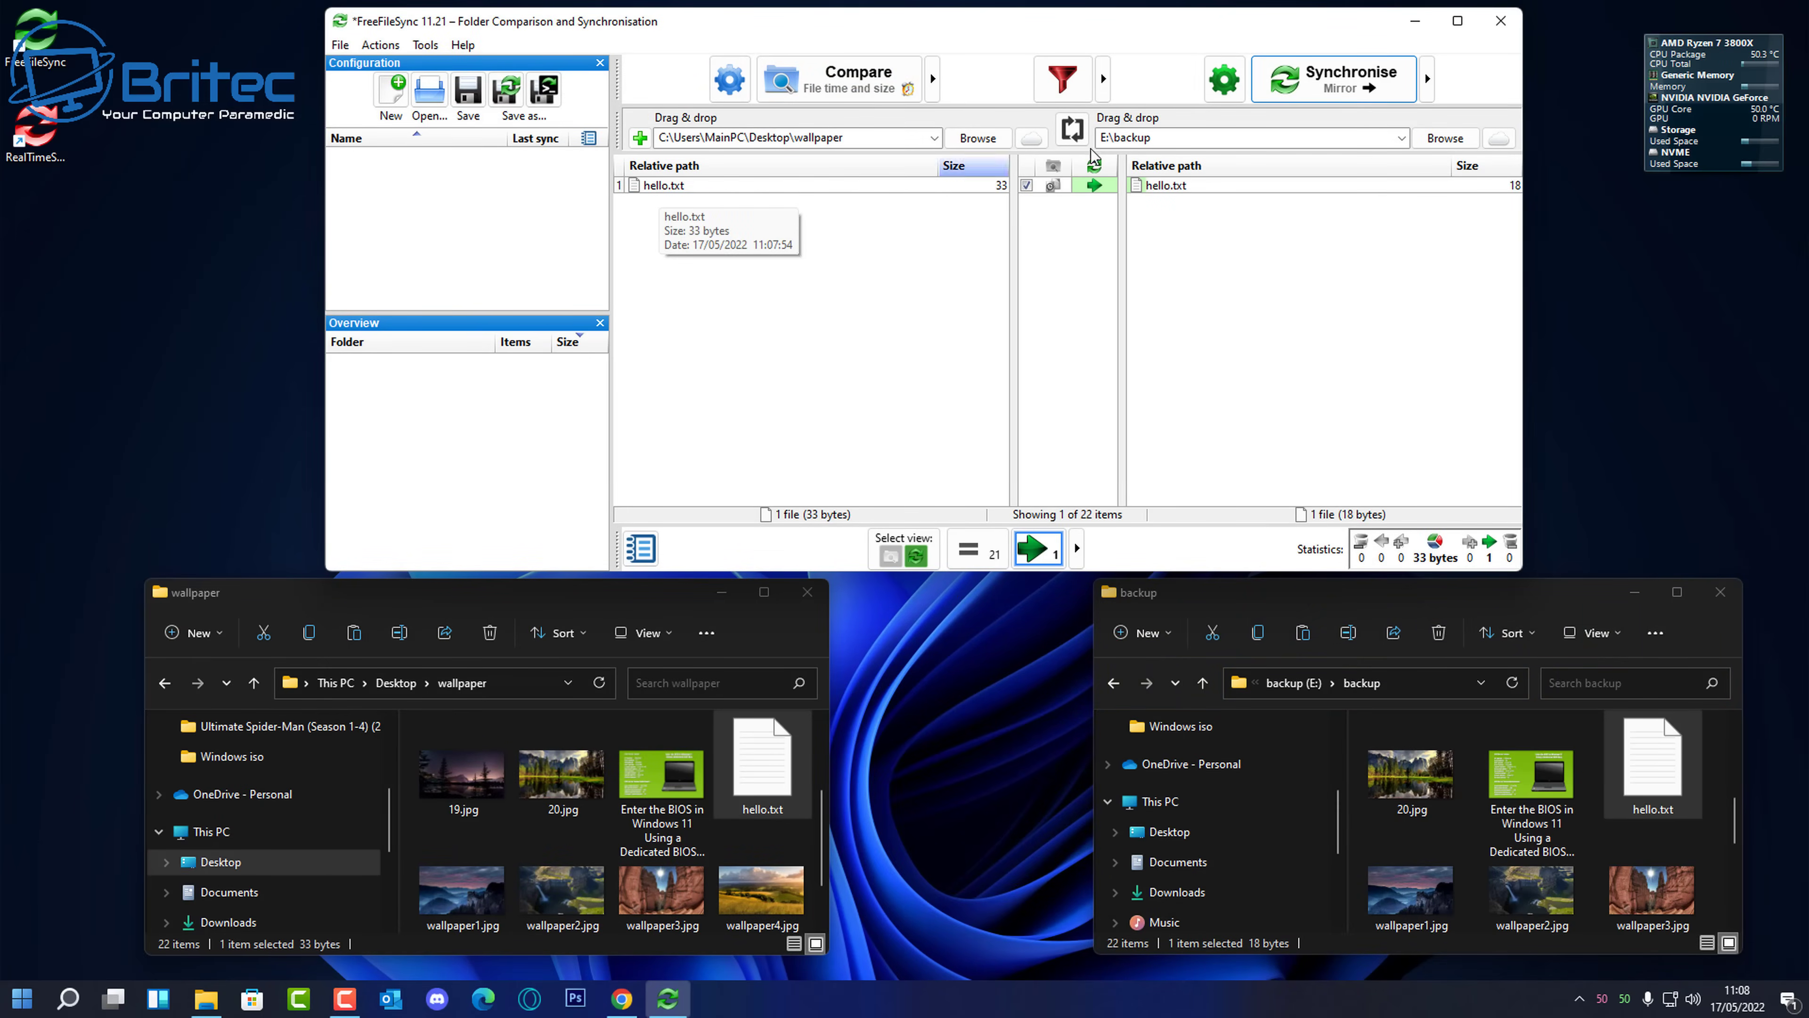
left_click(1322, 100)
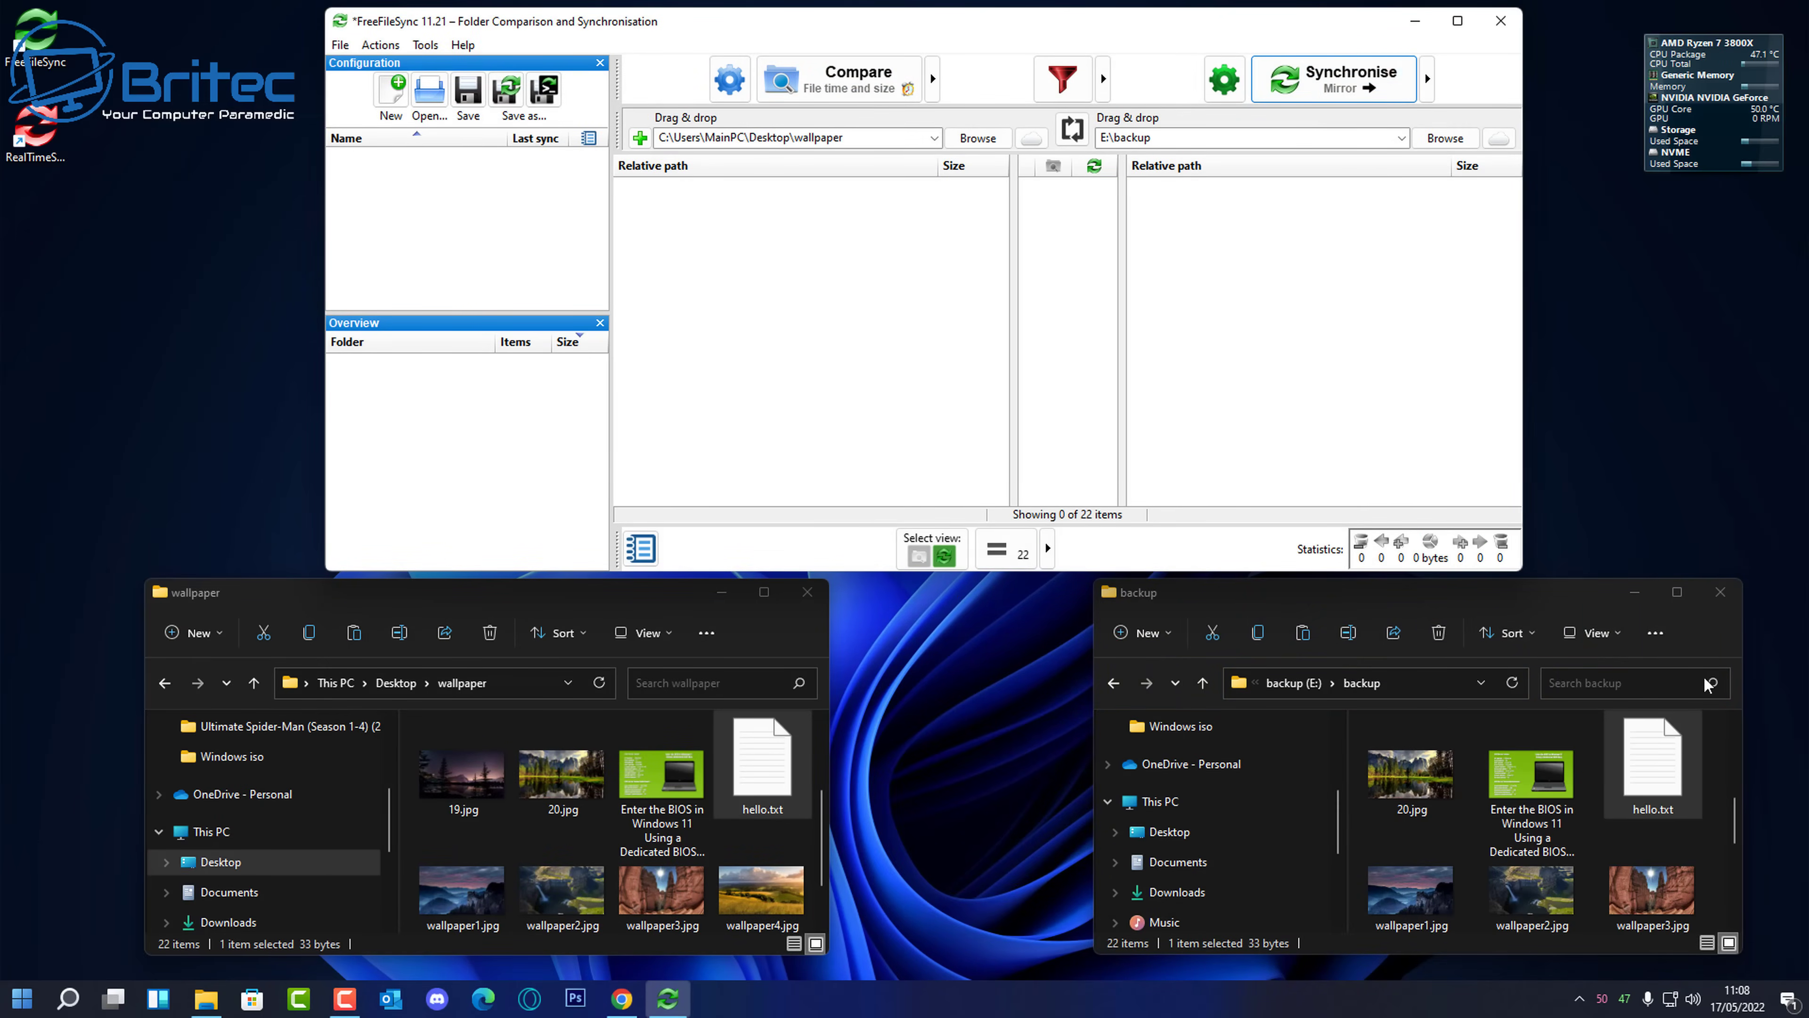
double_click(1653, 761)
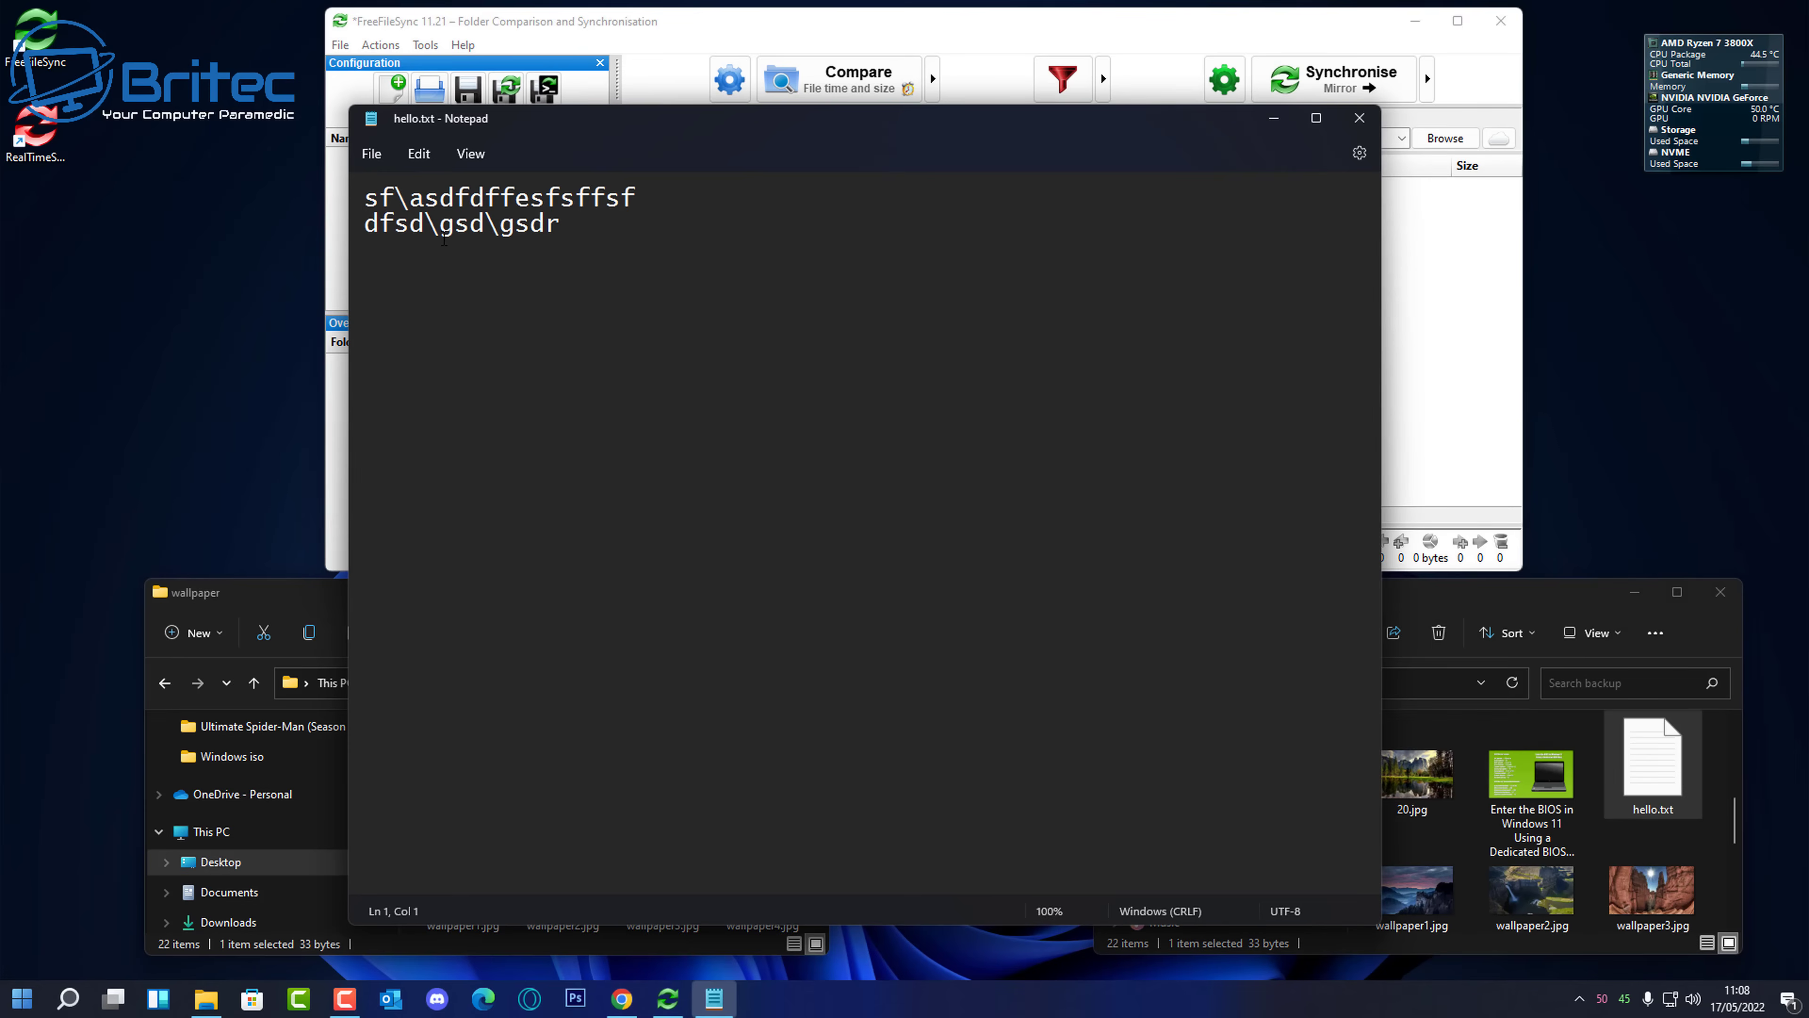
Close the backup copy of hello.txt
left_click(1360, 118)
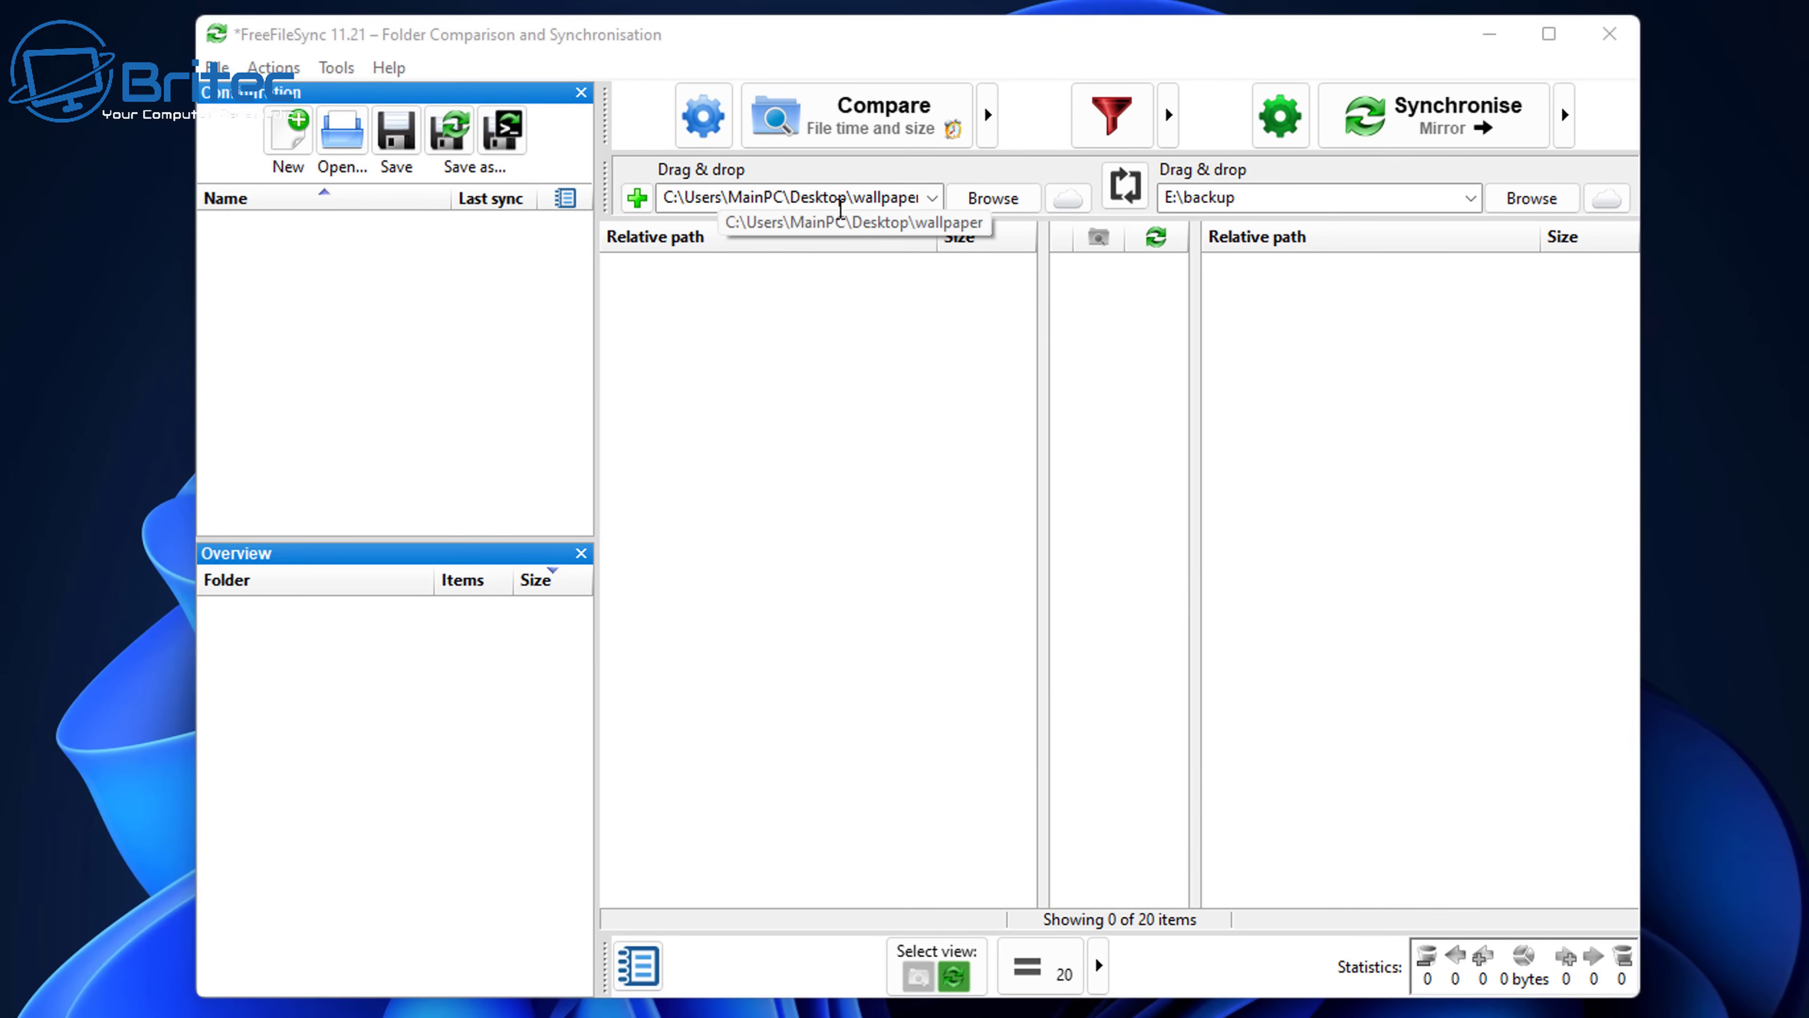
Add two extra empty folder pairs and remove them again, and open the sync configuration's Save As dialog, then cancel it
left_click(634, 203)
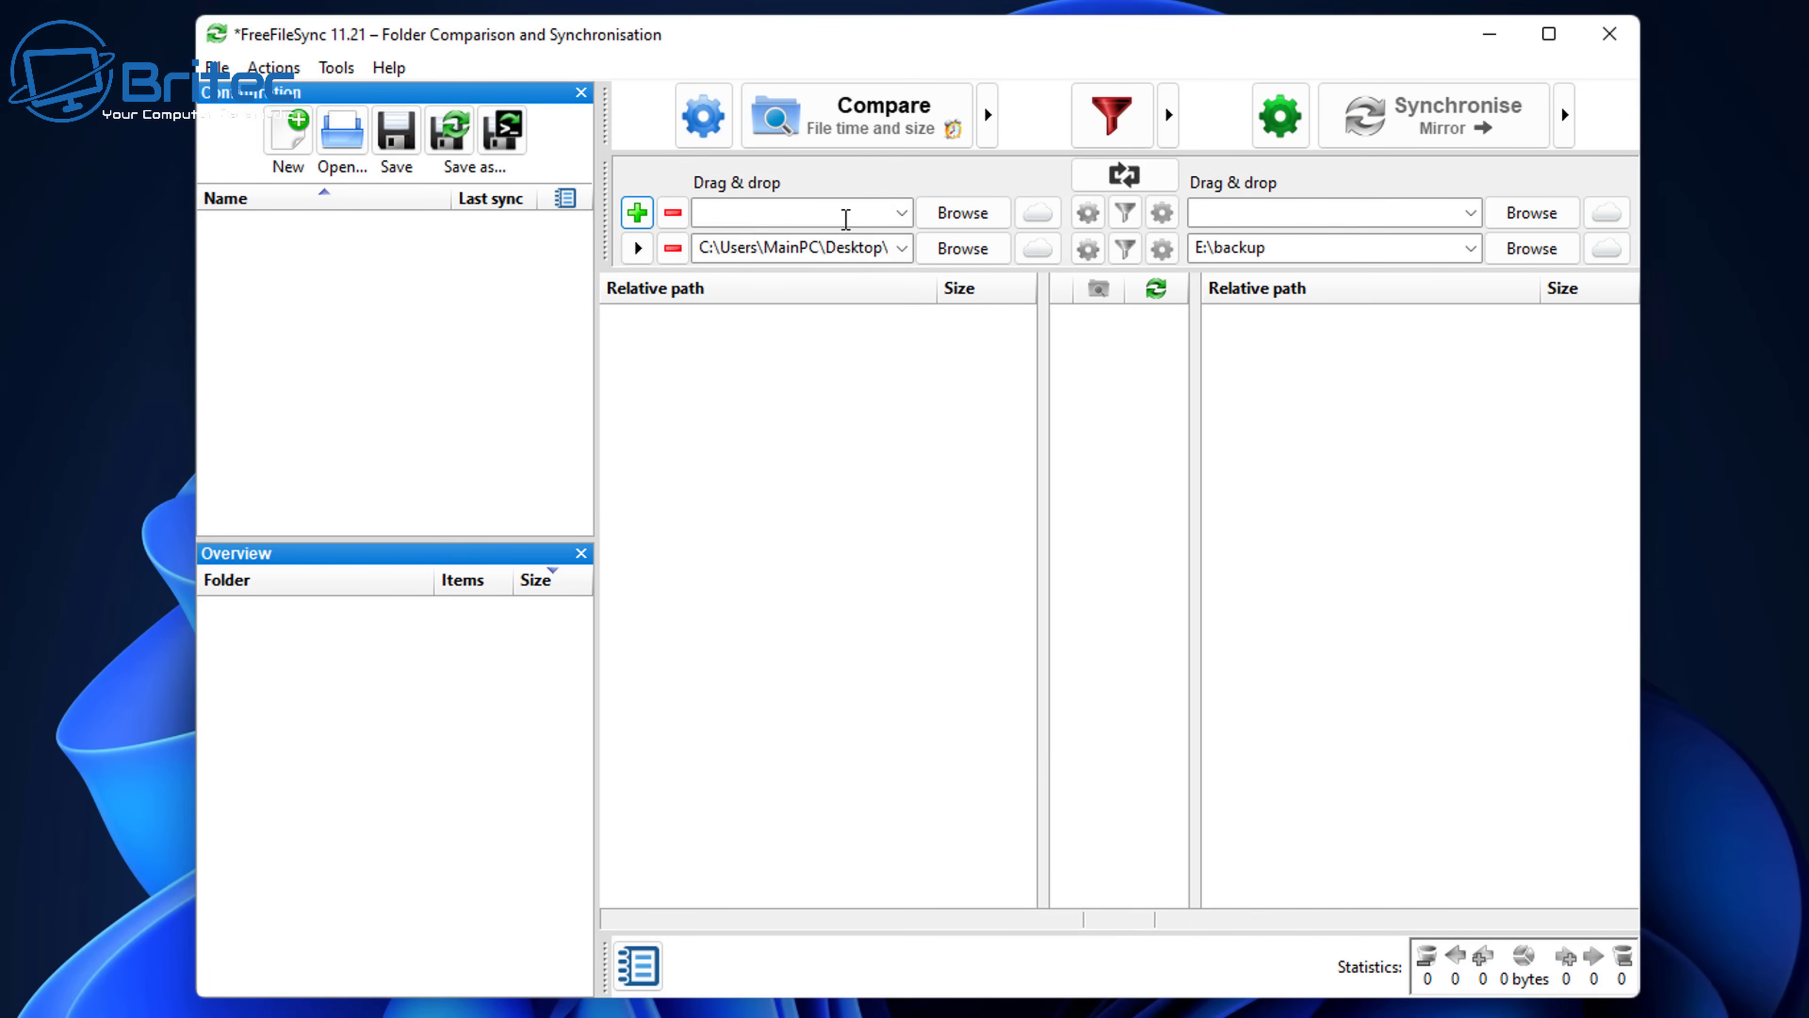
left_click(636, 212)
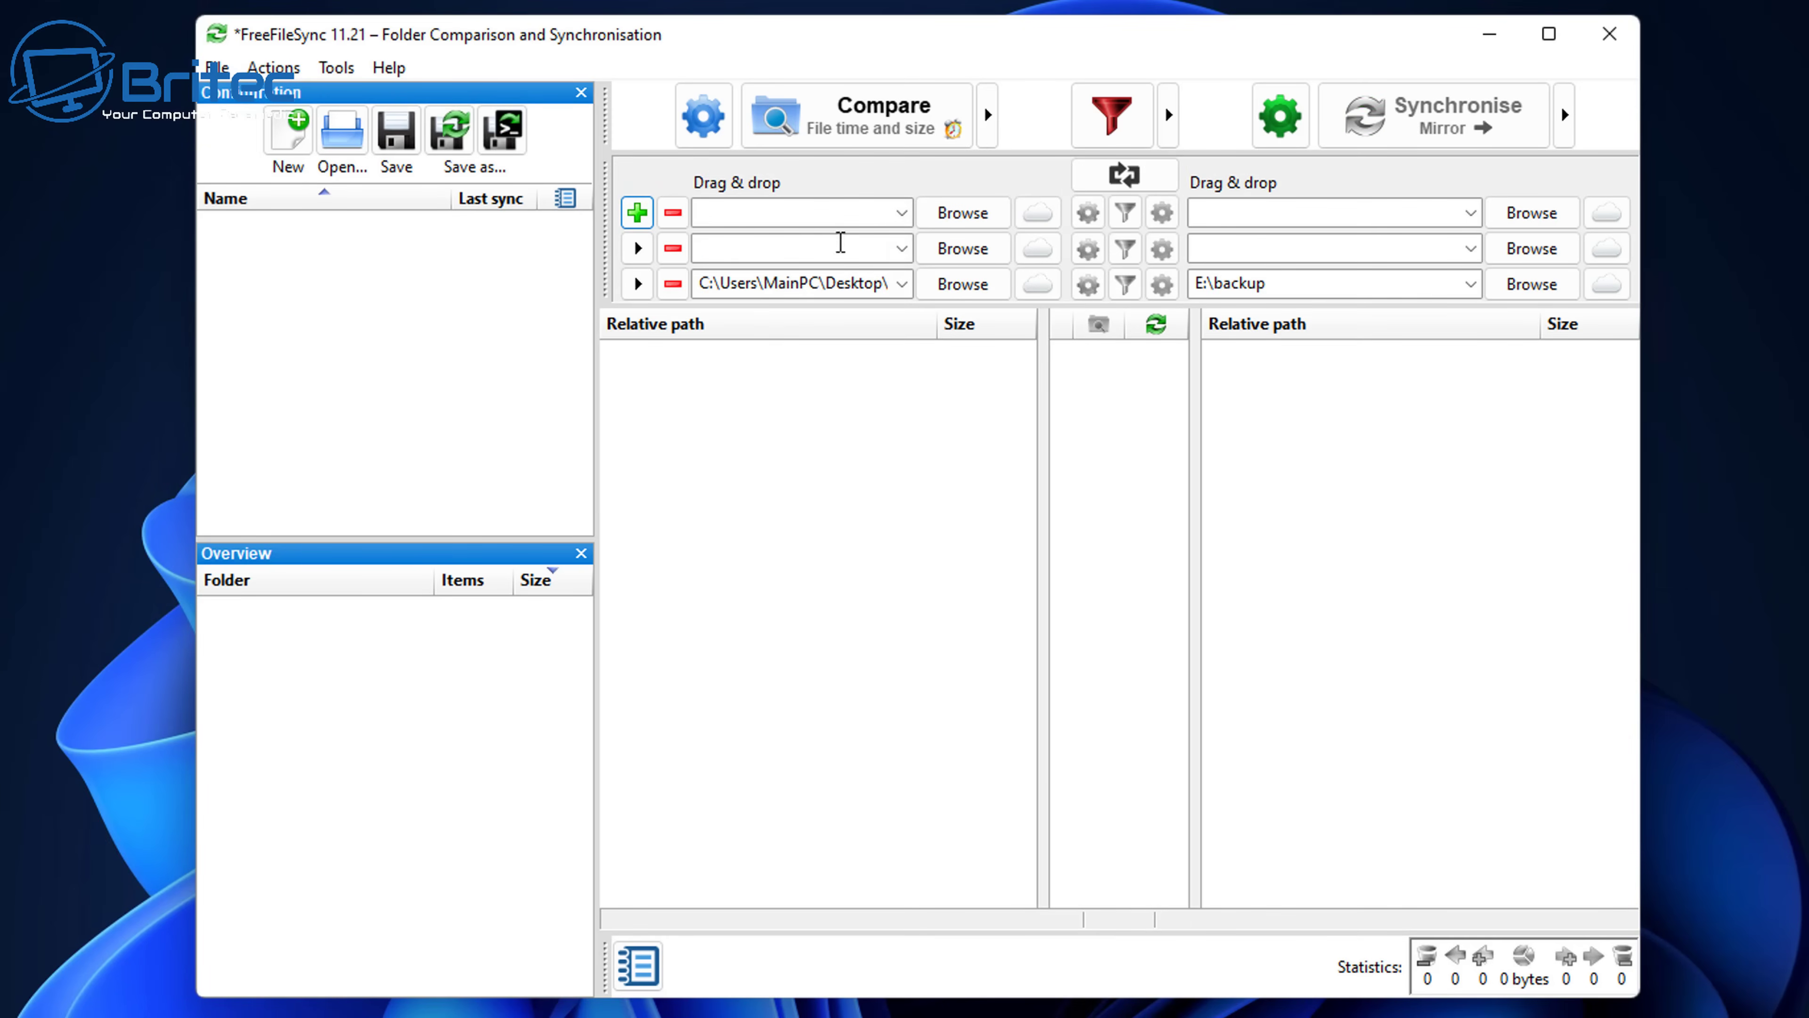
left_click(674, 249)
left_click(673, 212)
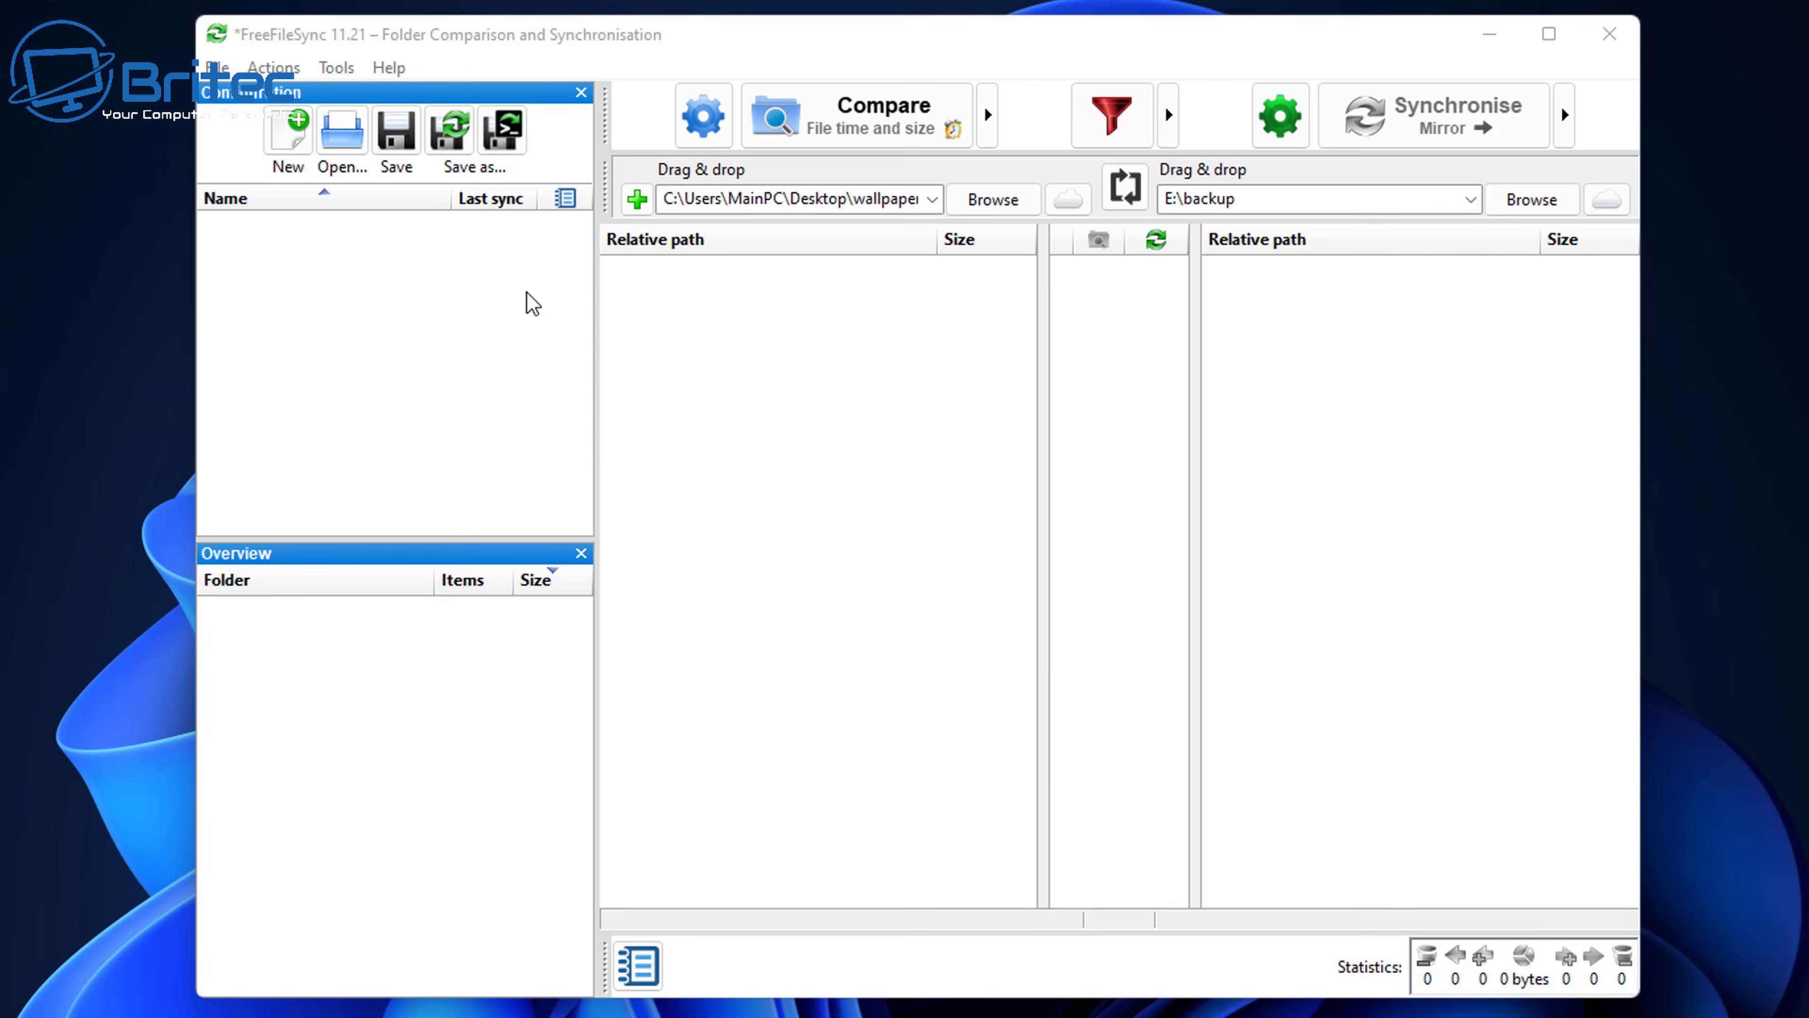
left_click(447, 143)
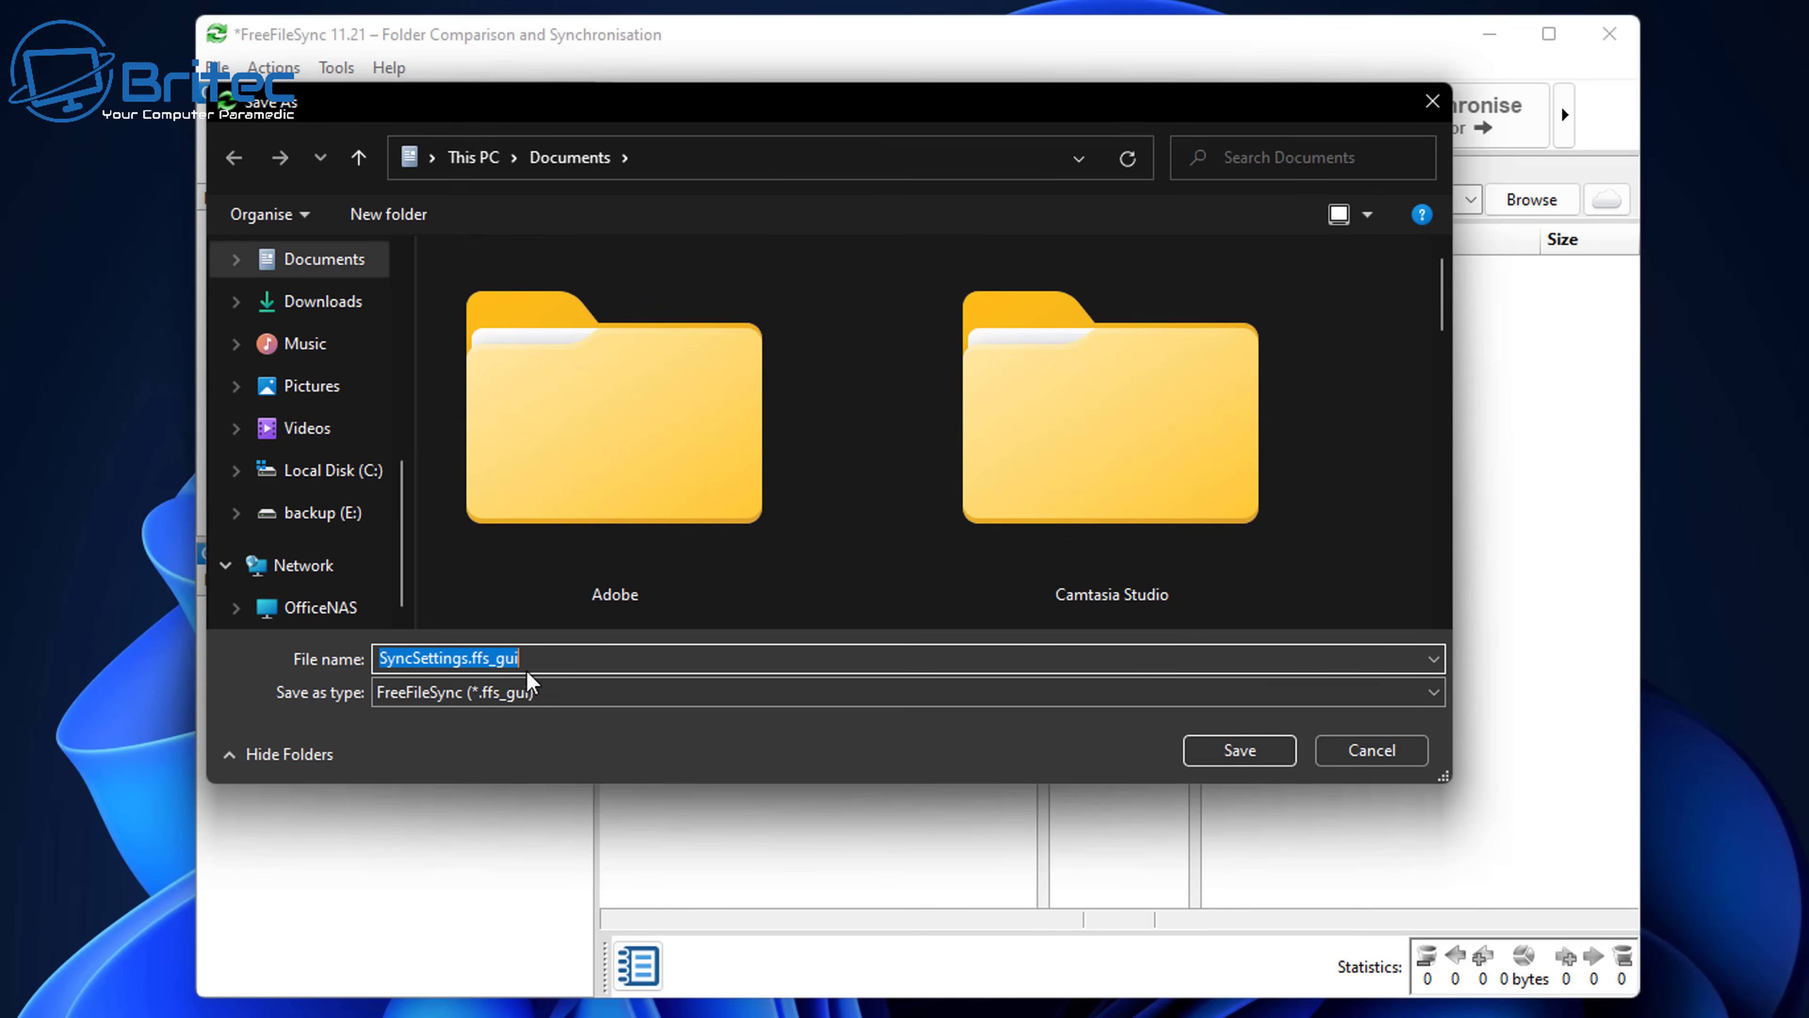
left_click(1386, 761)
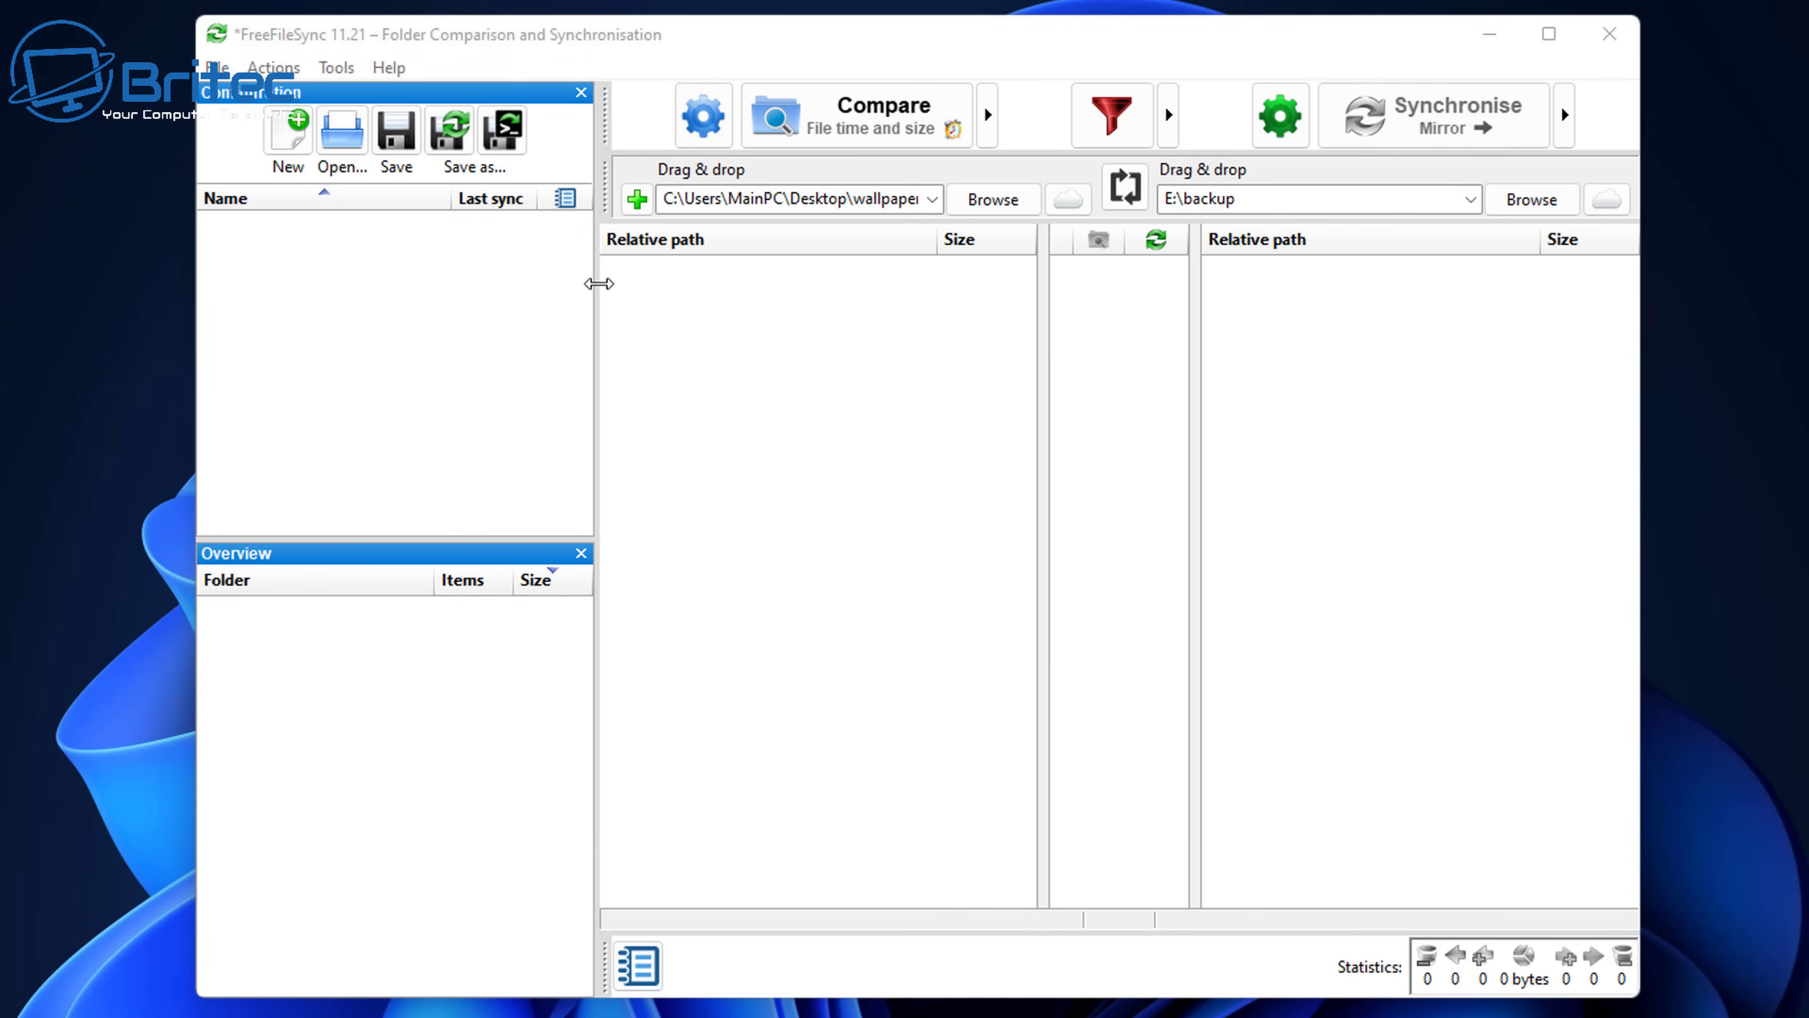
Start saving the wallpaper synchronisation as a batch job with Run minimised and Auto-close enabled and no action when finished
left_click(509, 153)
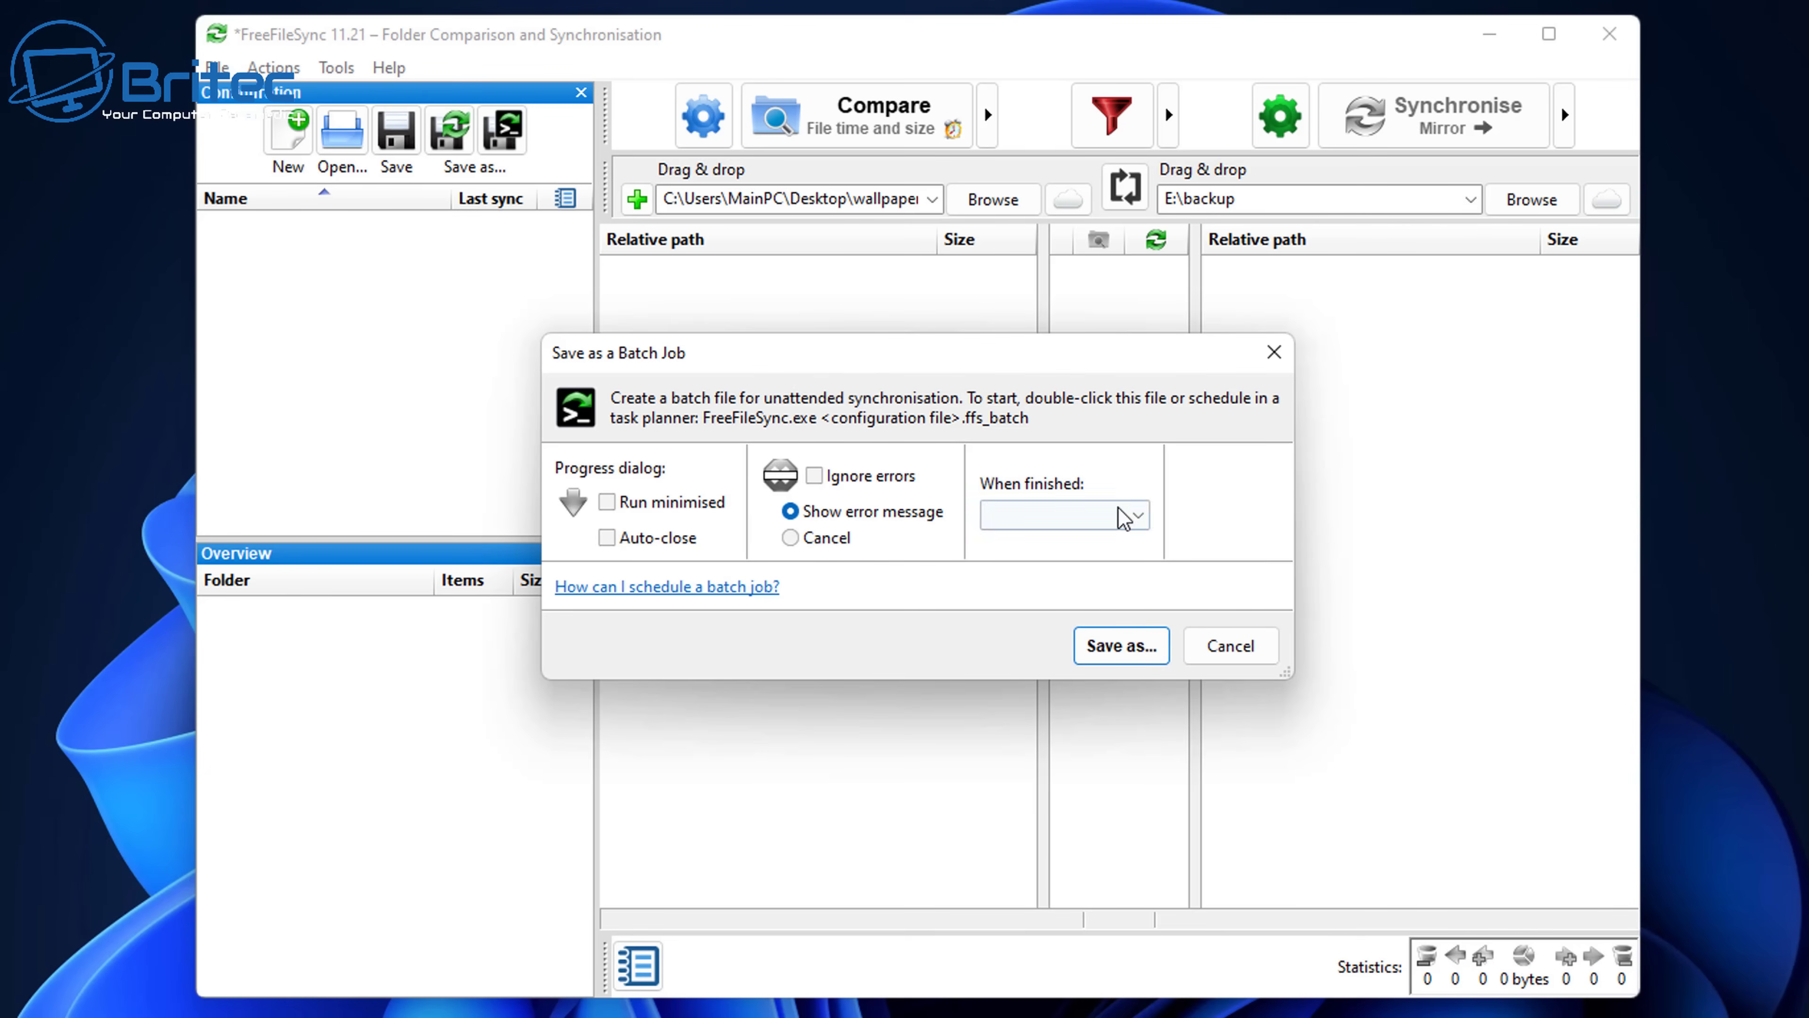
left_click(1137, 514)
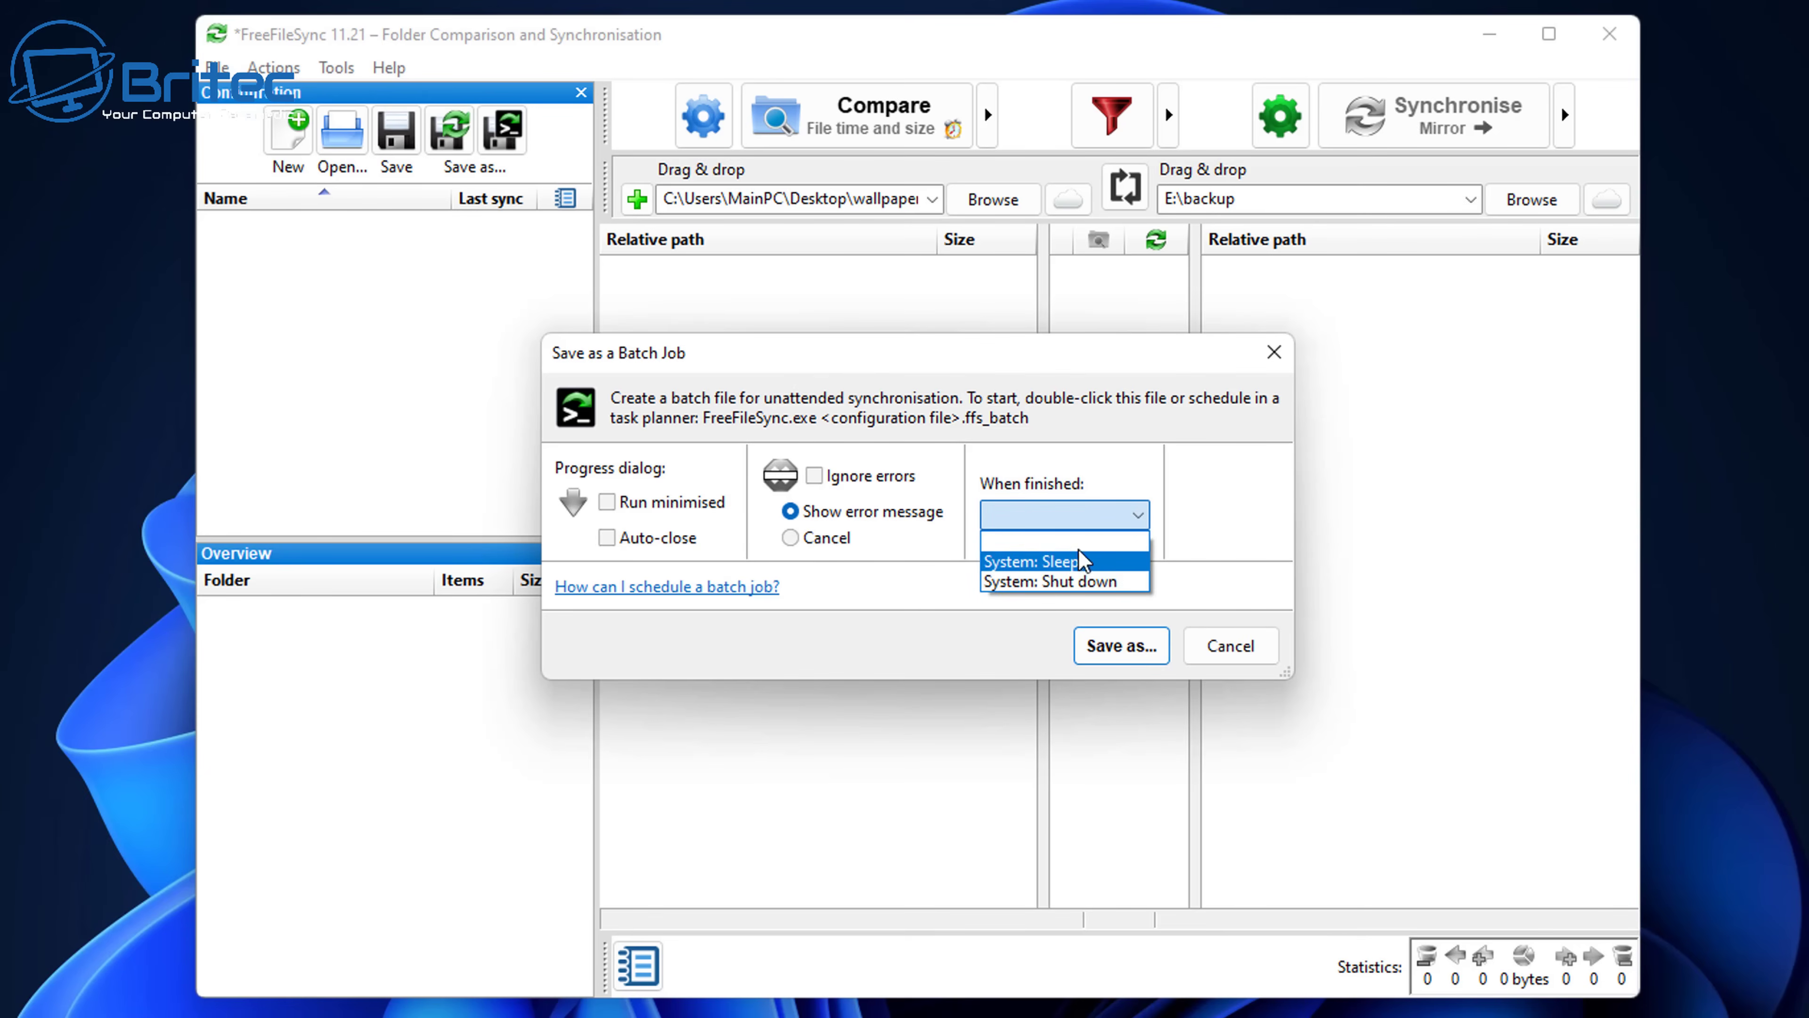
left_click(1070, 460)
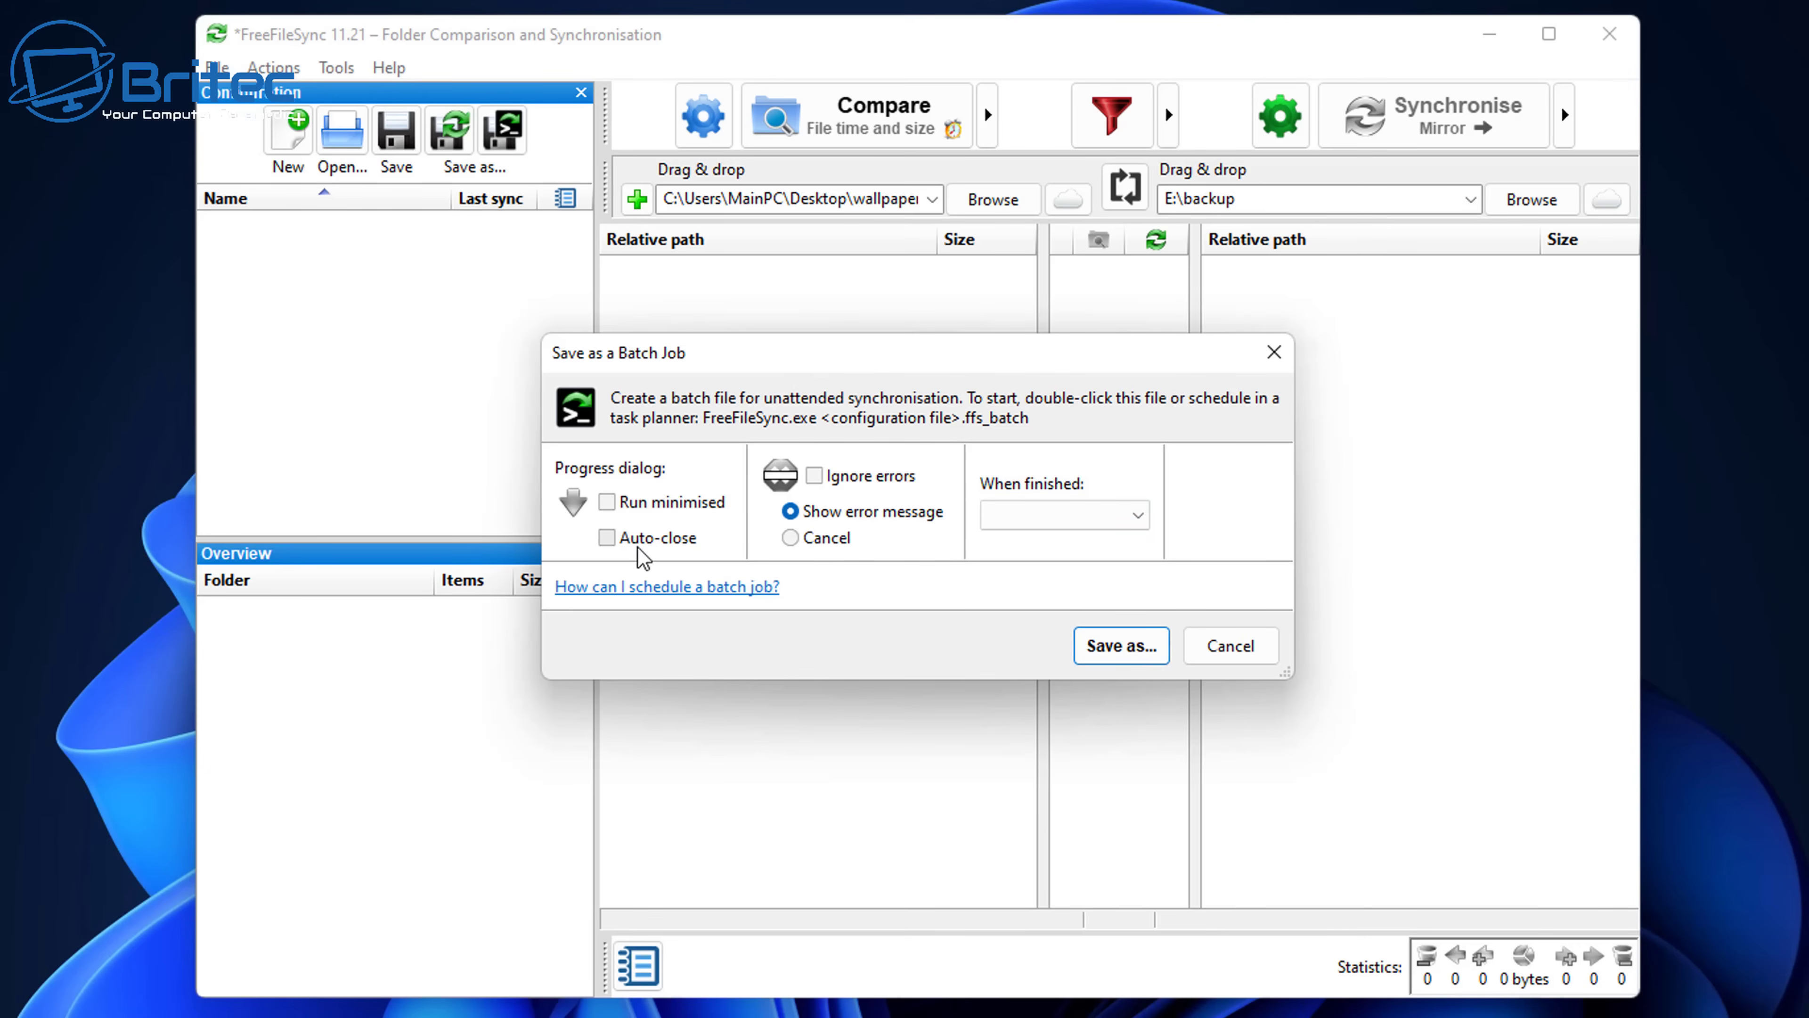
left_click(609, 506)
key("Return")
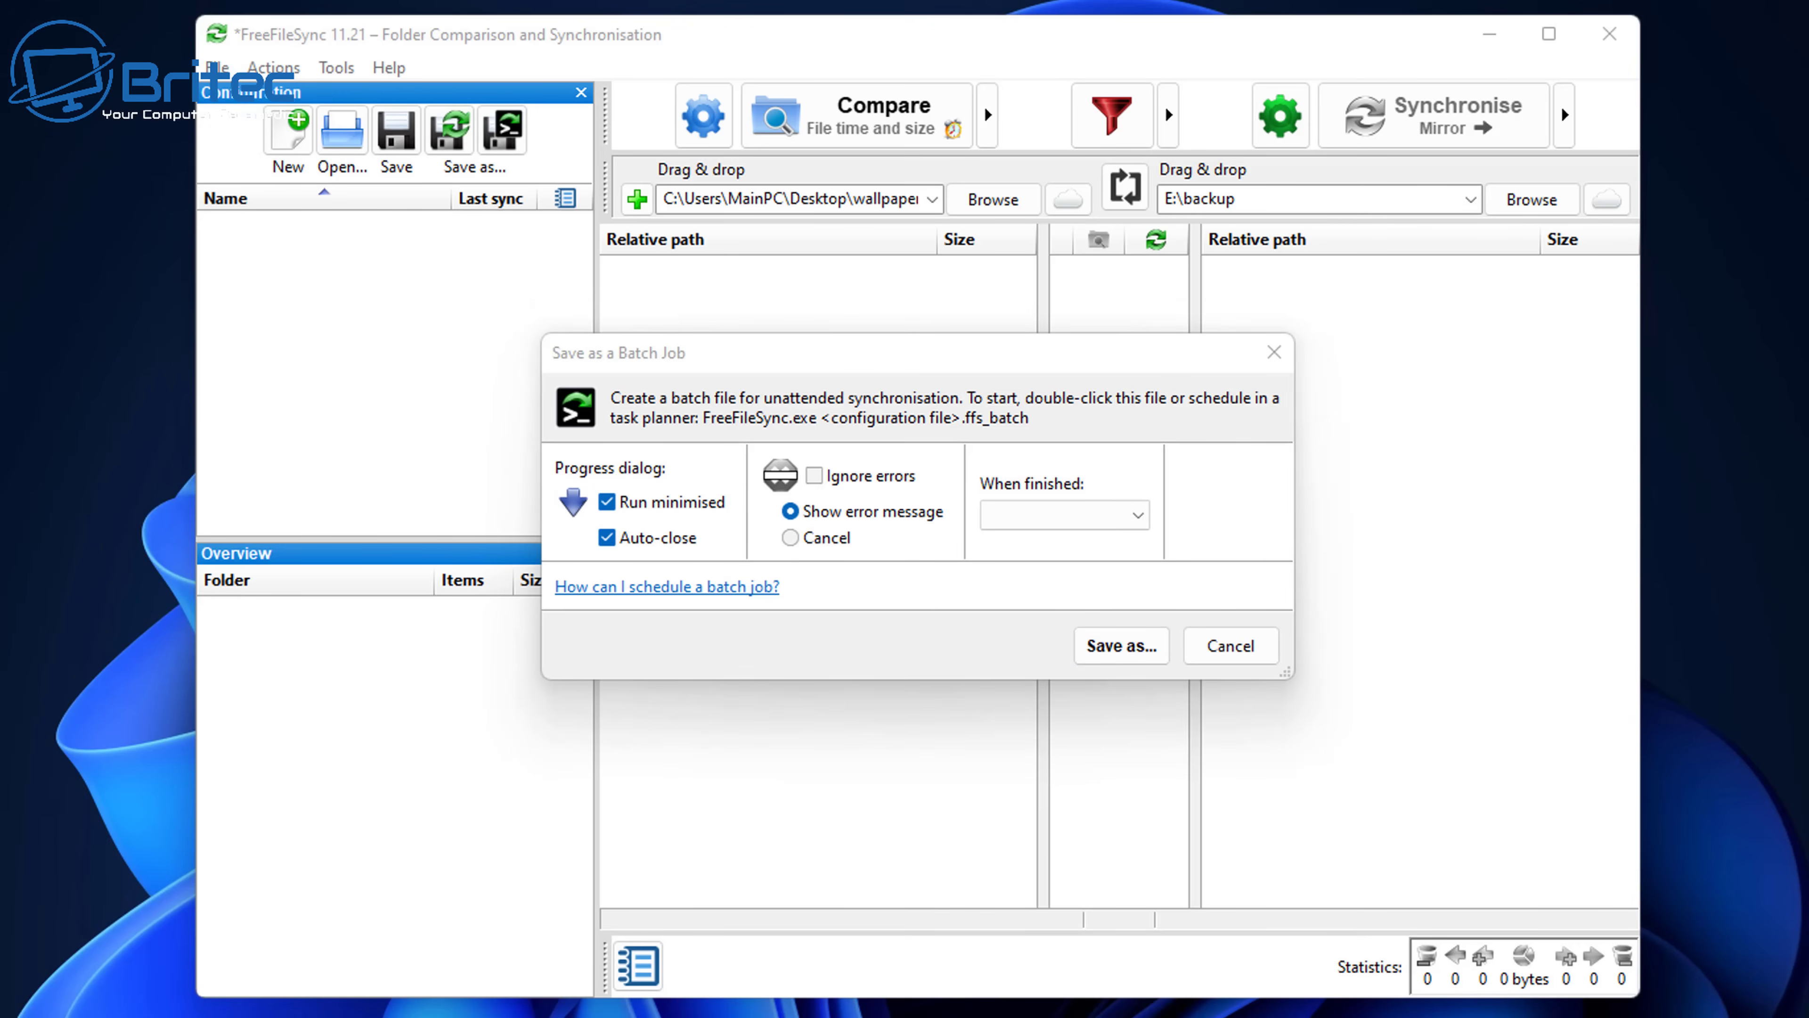
Save the batch job to the Desktop as BatchRun.ffs_batch
left_click(1124, 646)
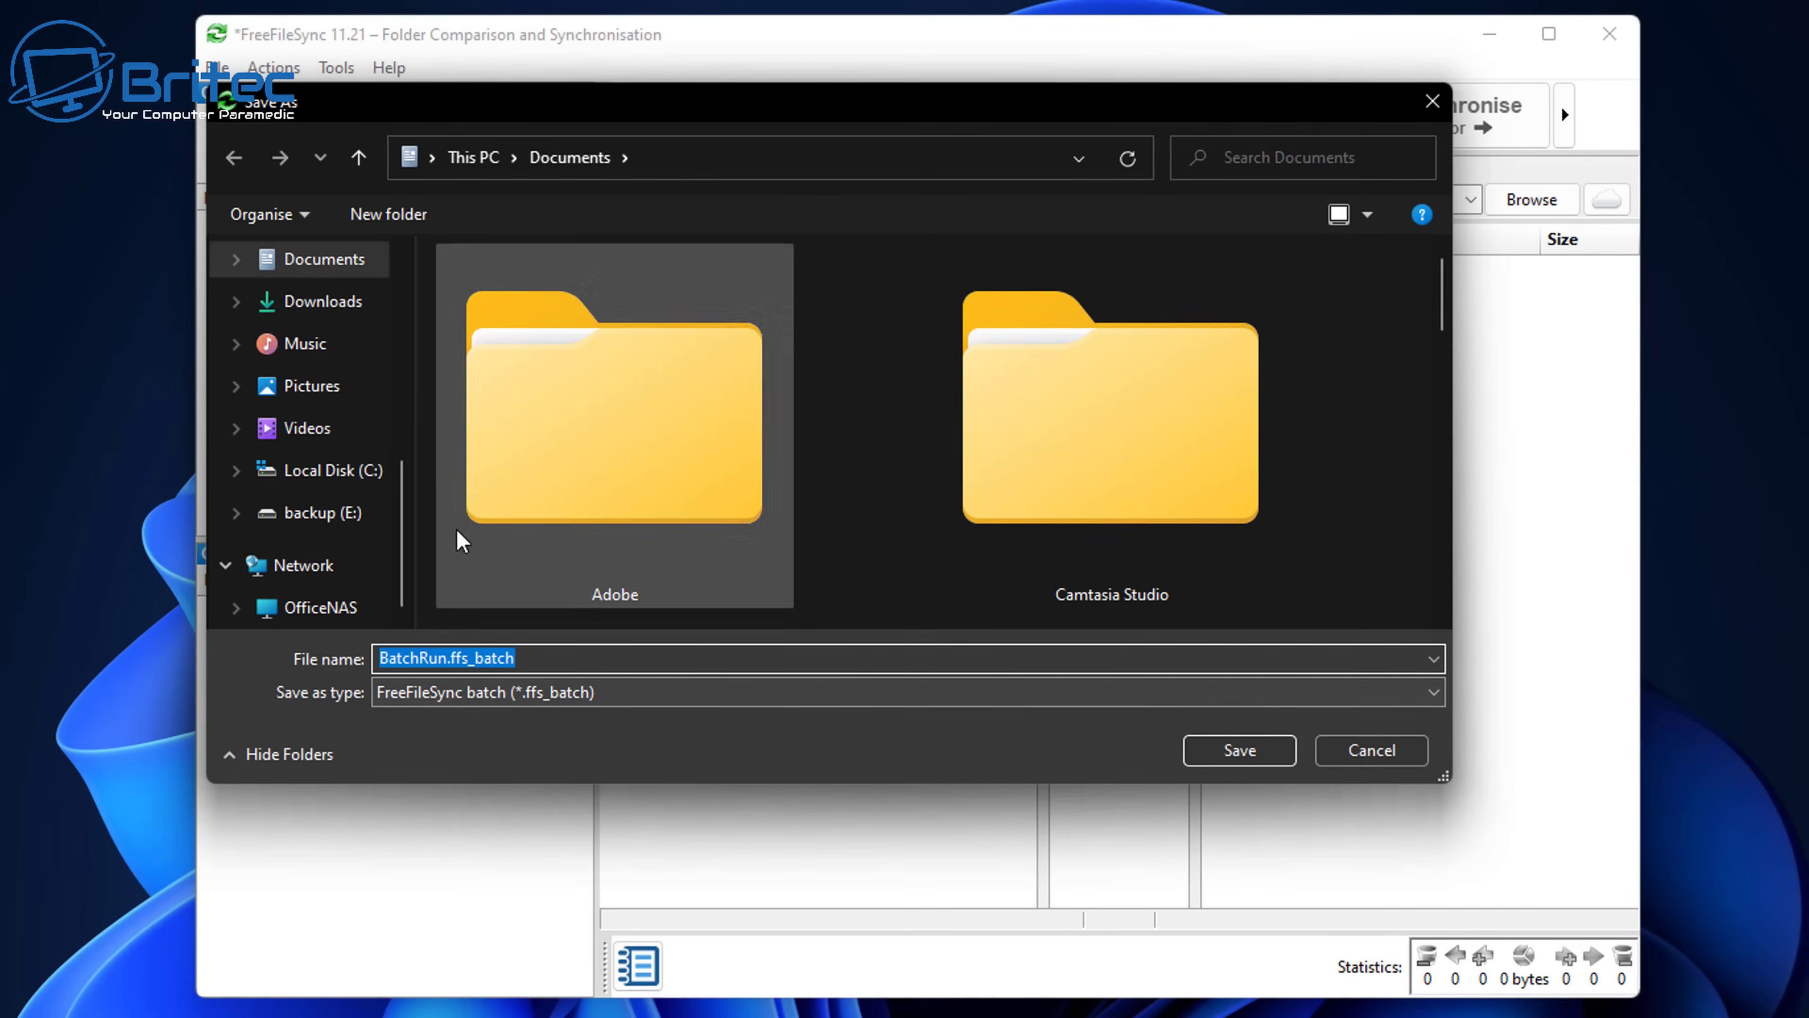
scroll(342, 314, "up", 2)
left_click(334, 319)
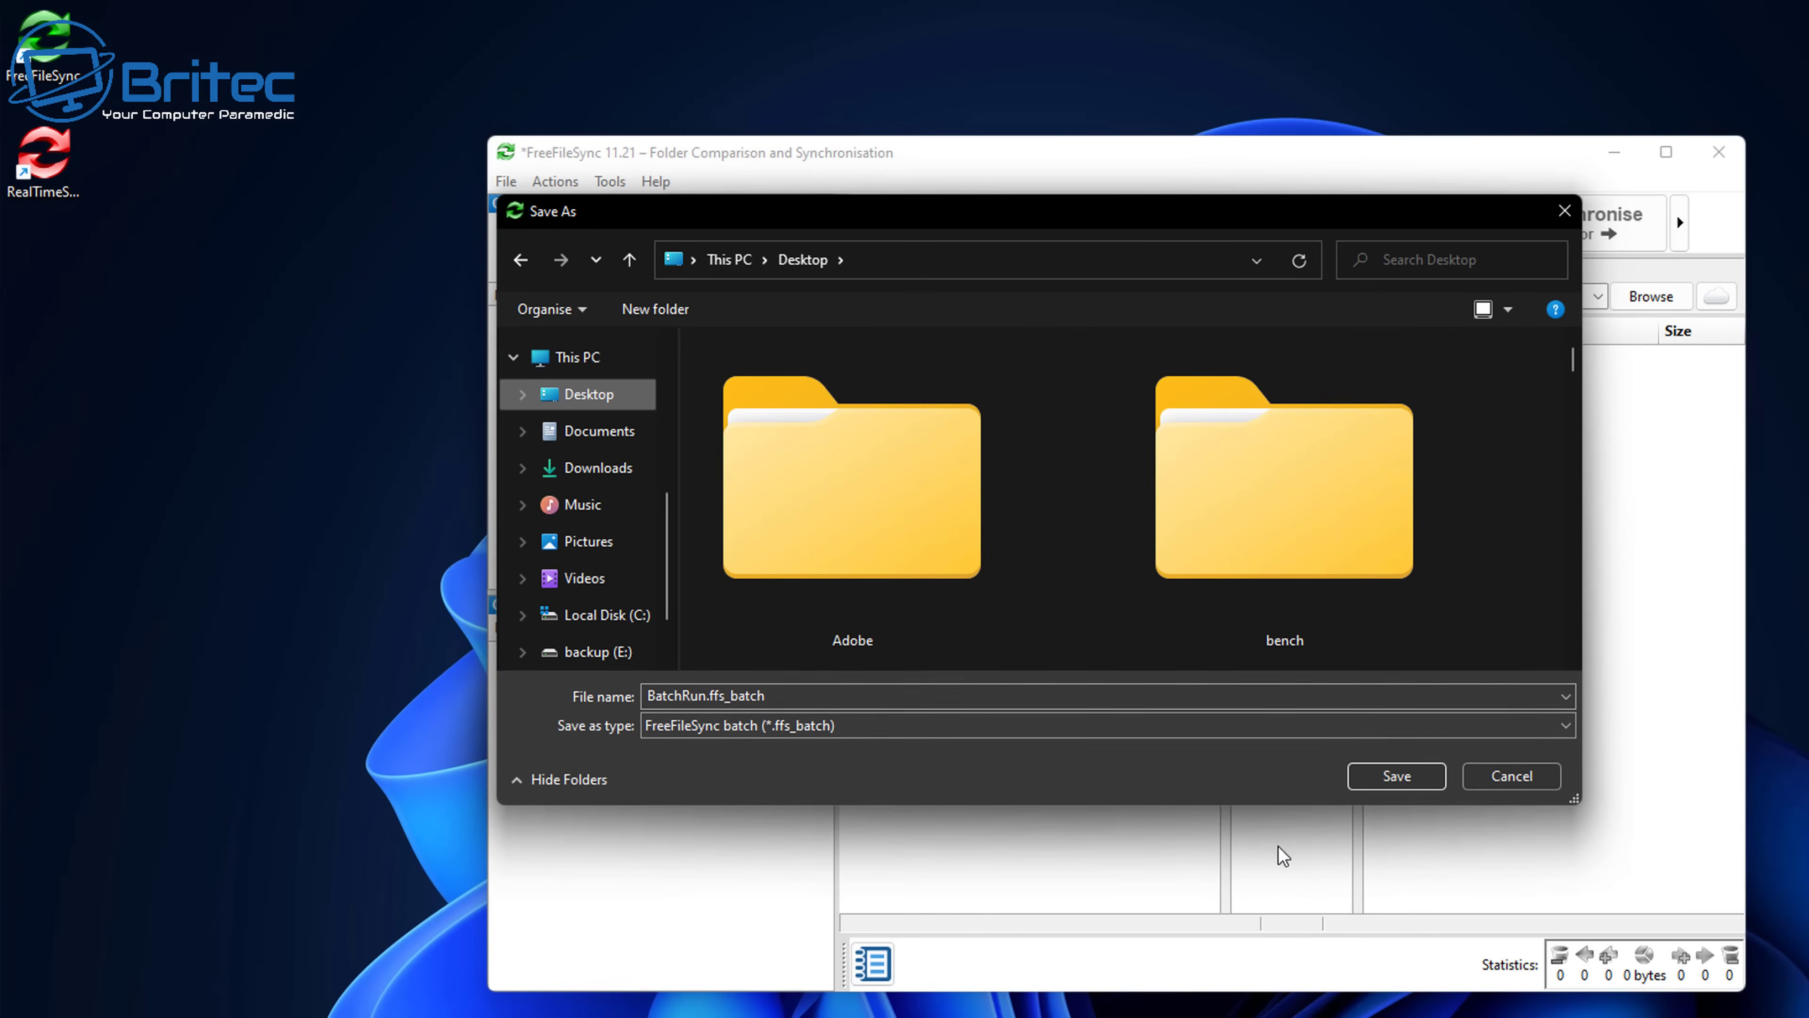
left_click(1398, 777)
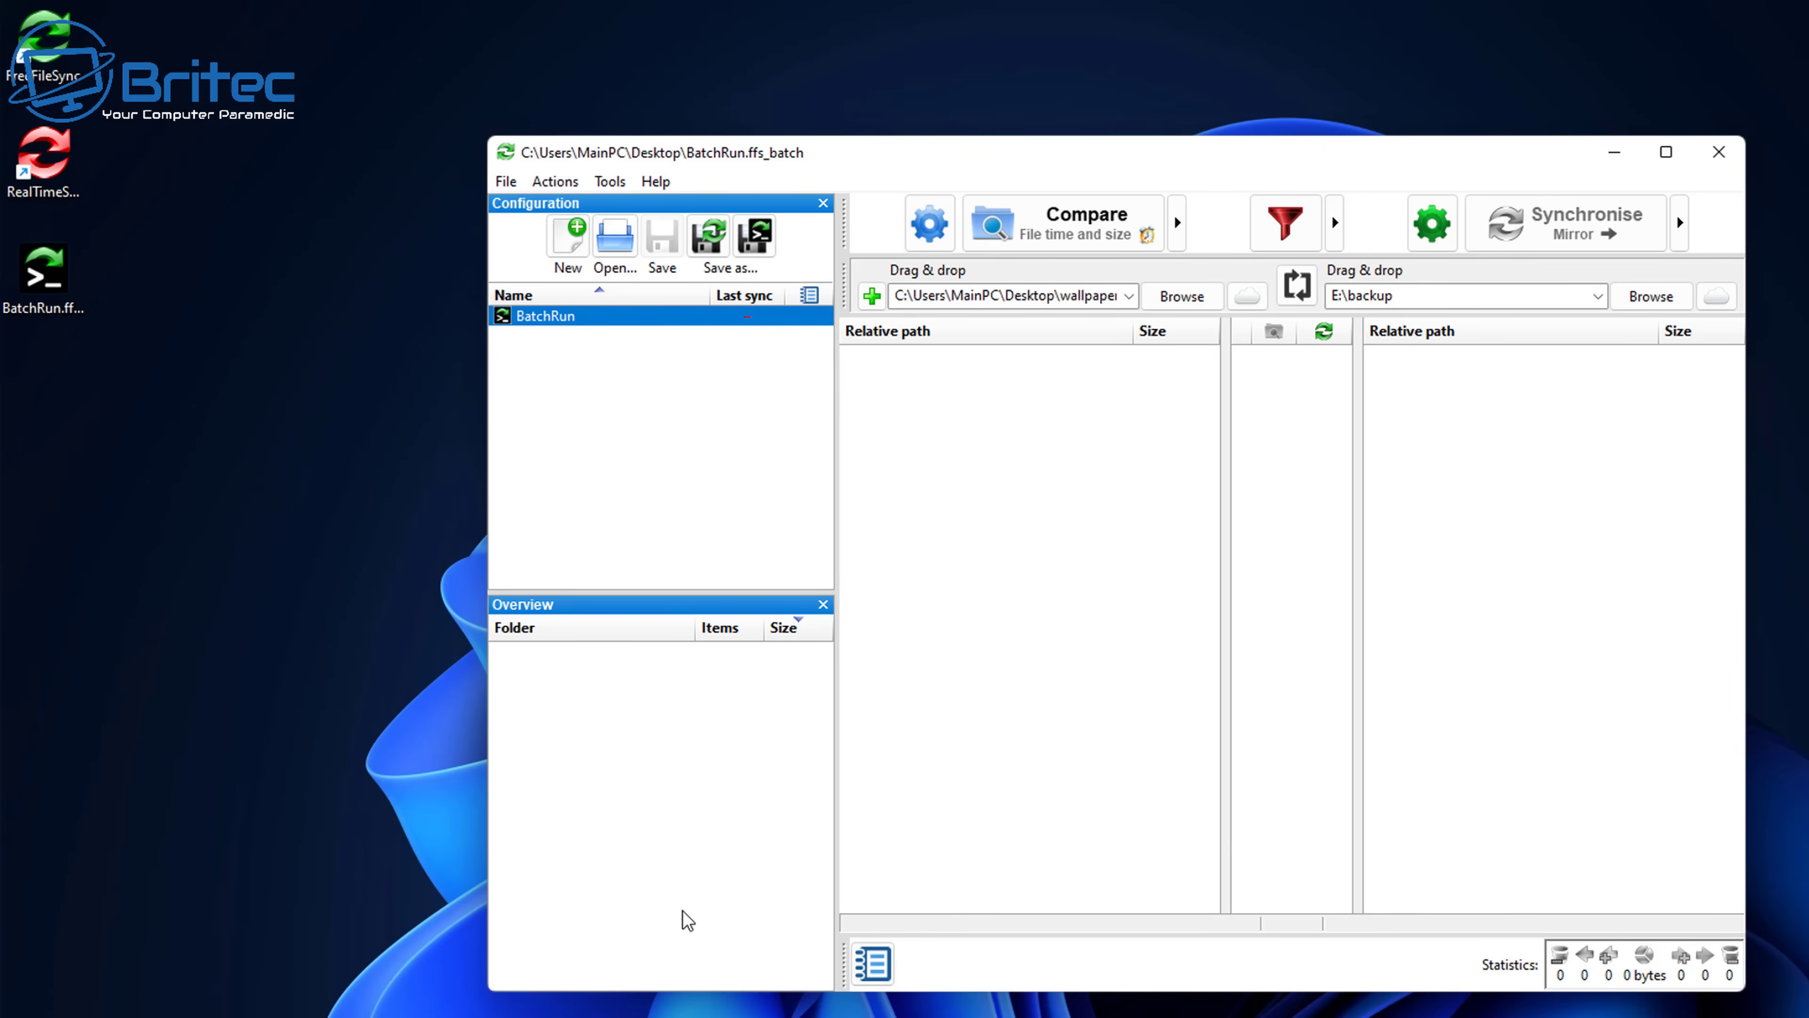
Minimise the sync window, search Windows for "task" and open Task Scheduler
left_click(1617, 157)
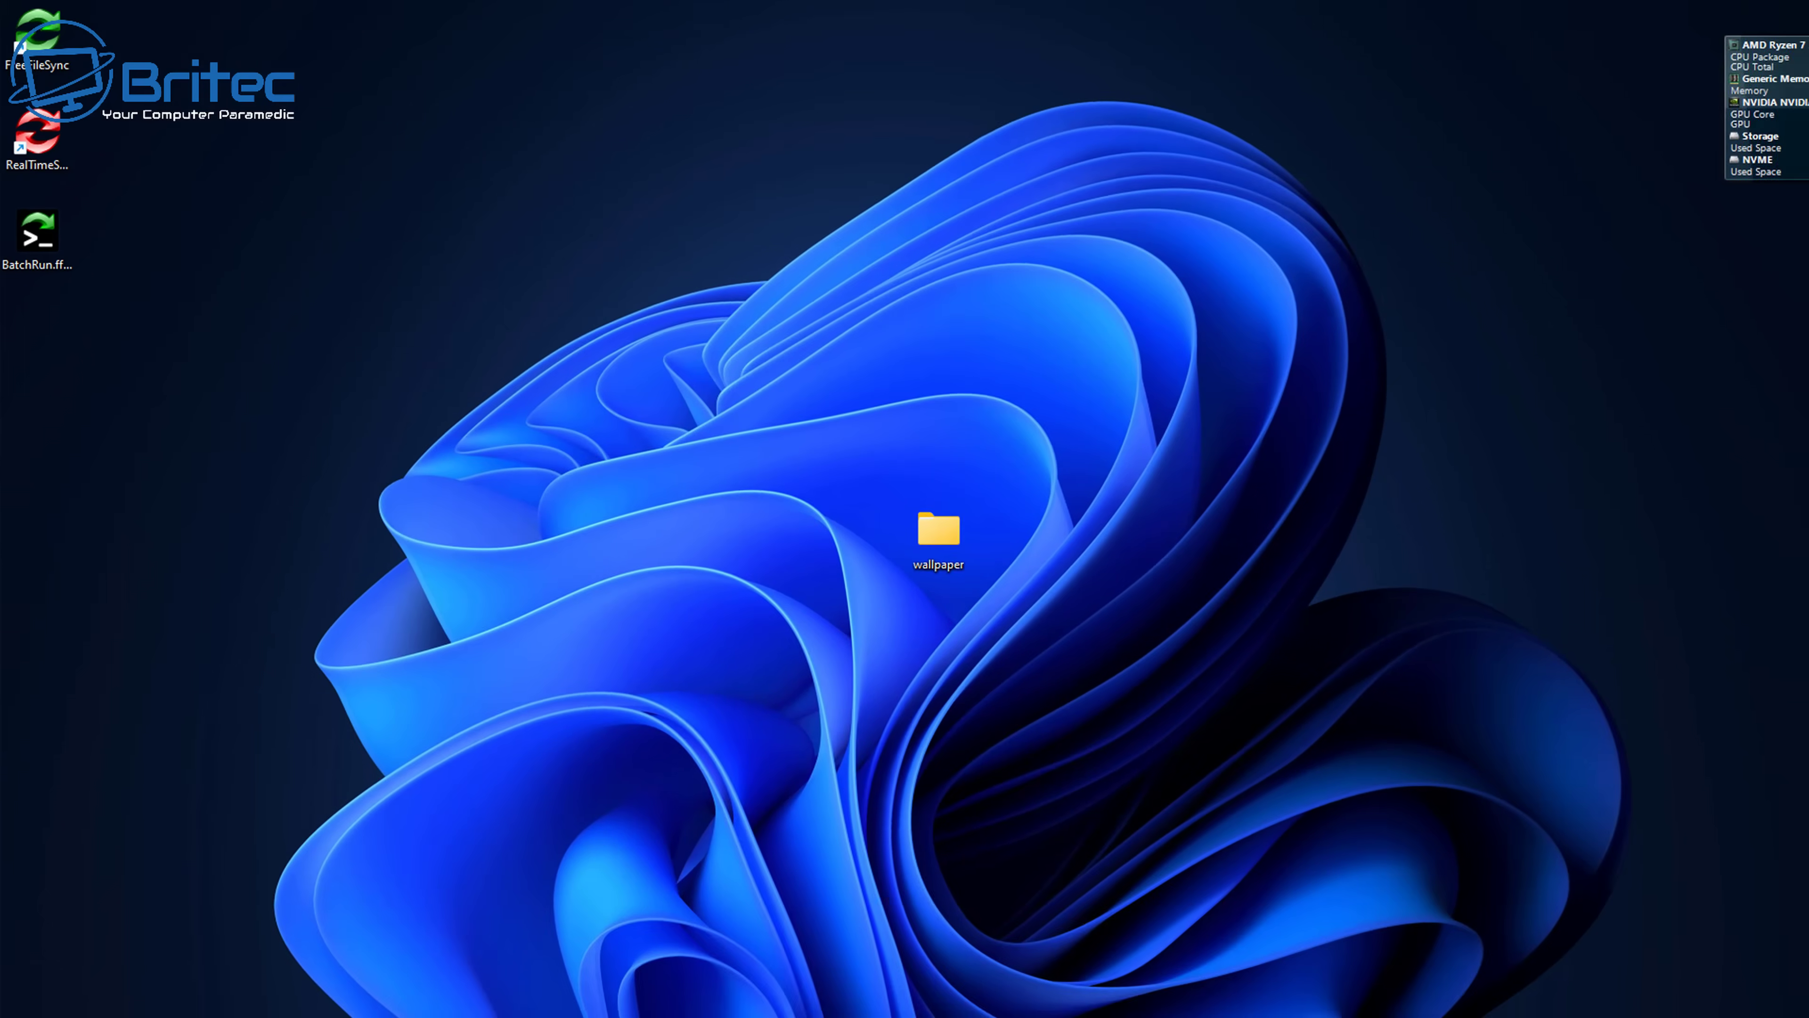
left_click(69, 996)
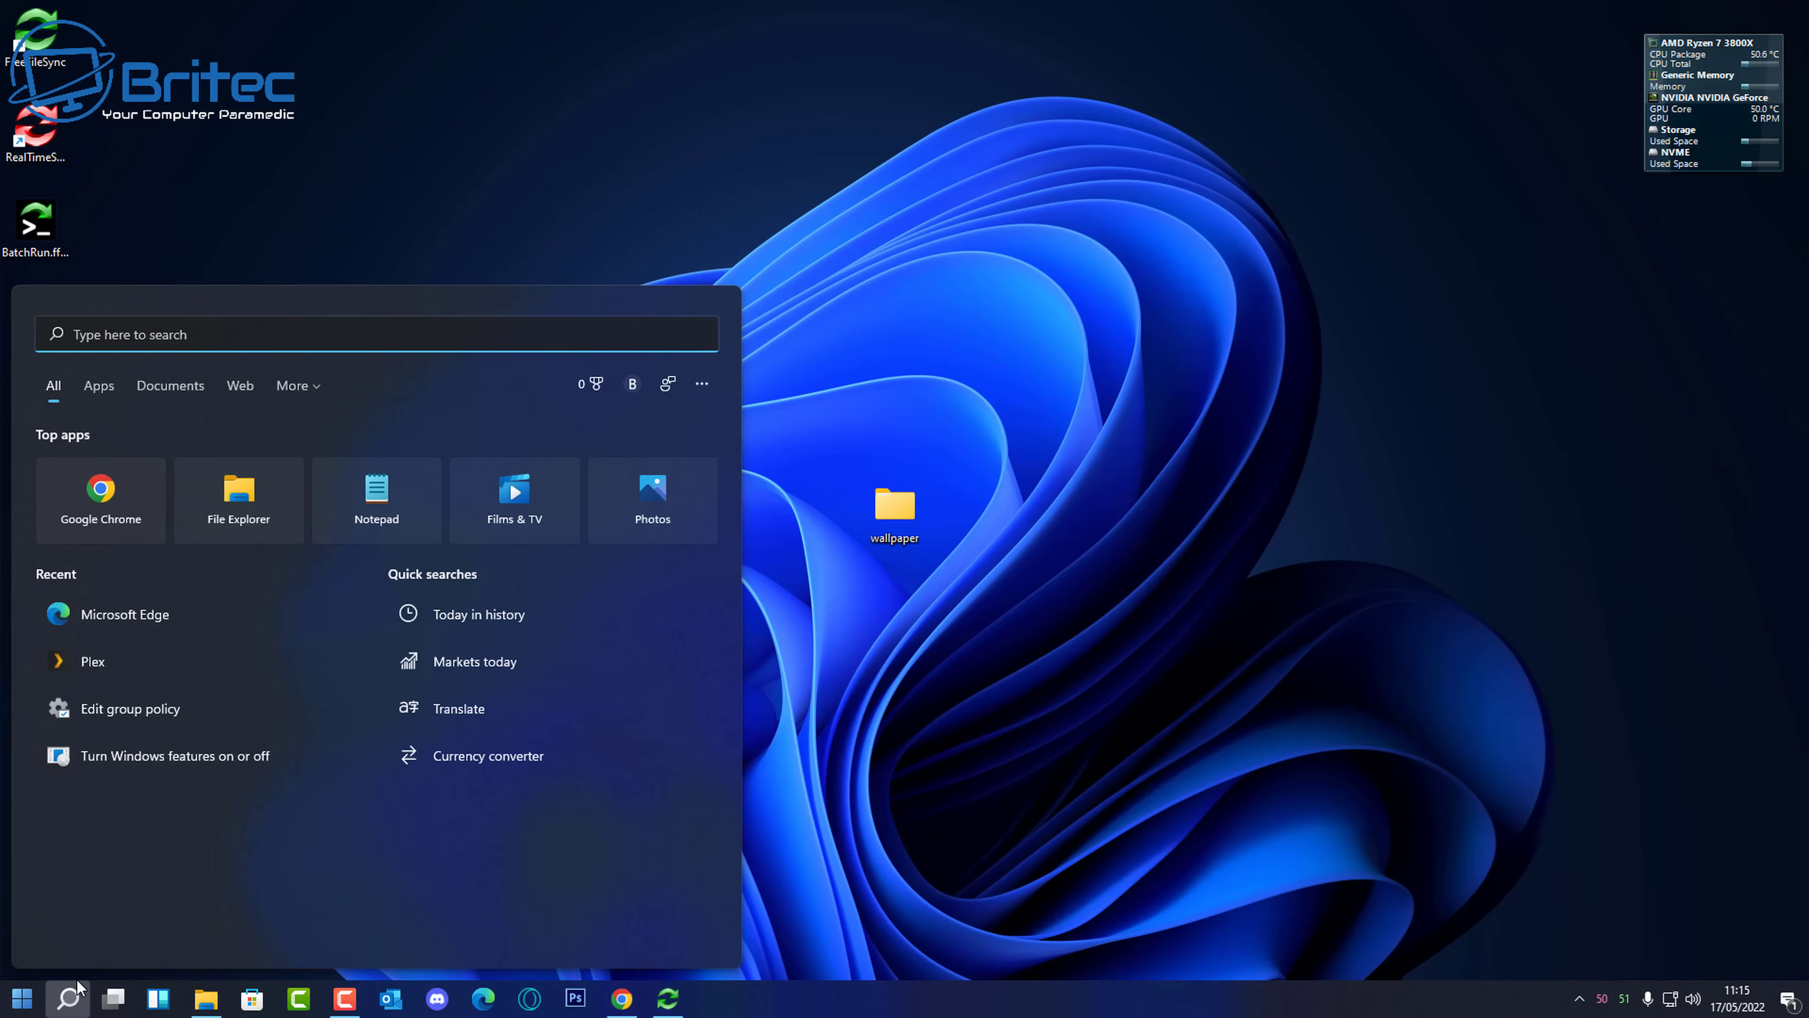
type("task")
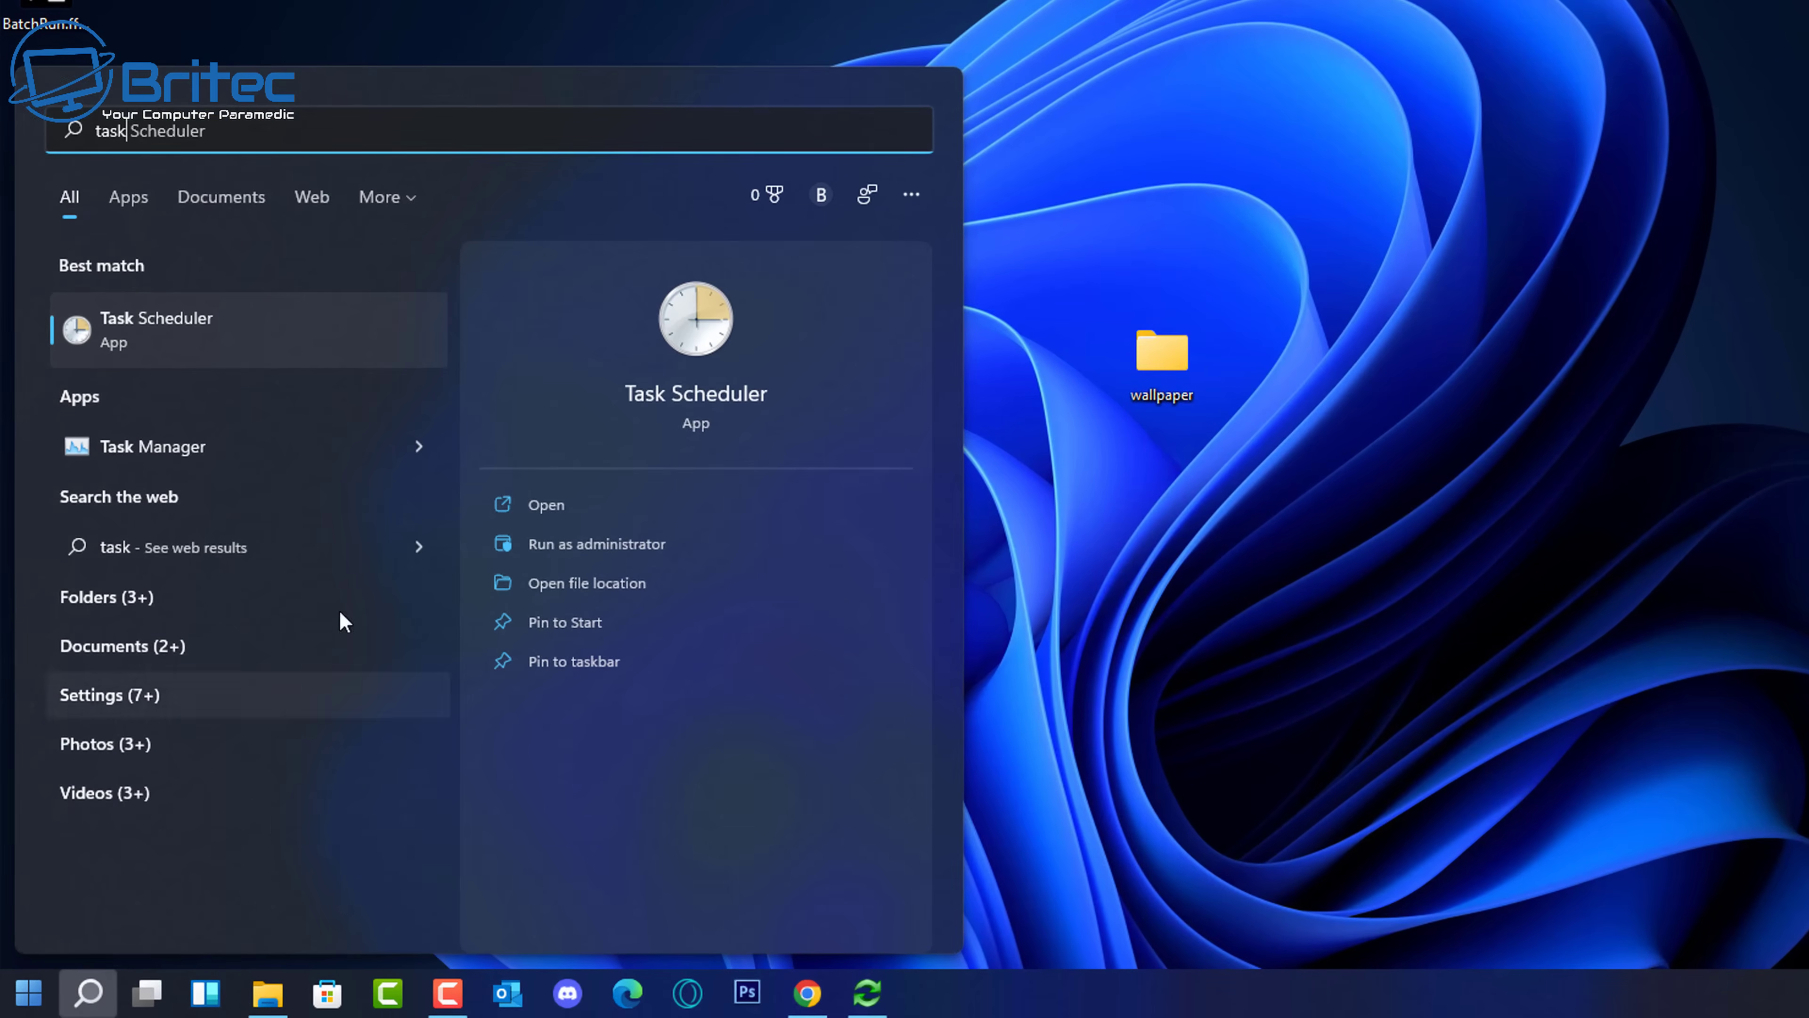
left_click(237, 332)
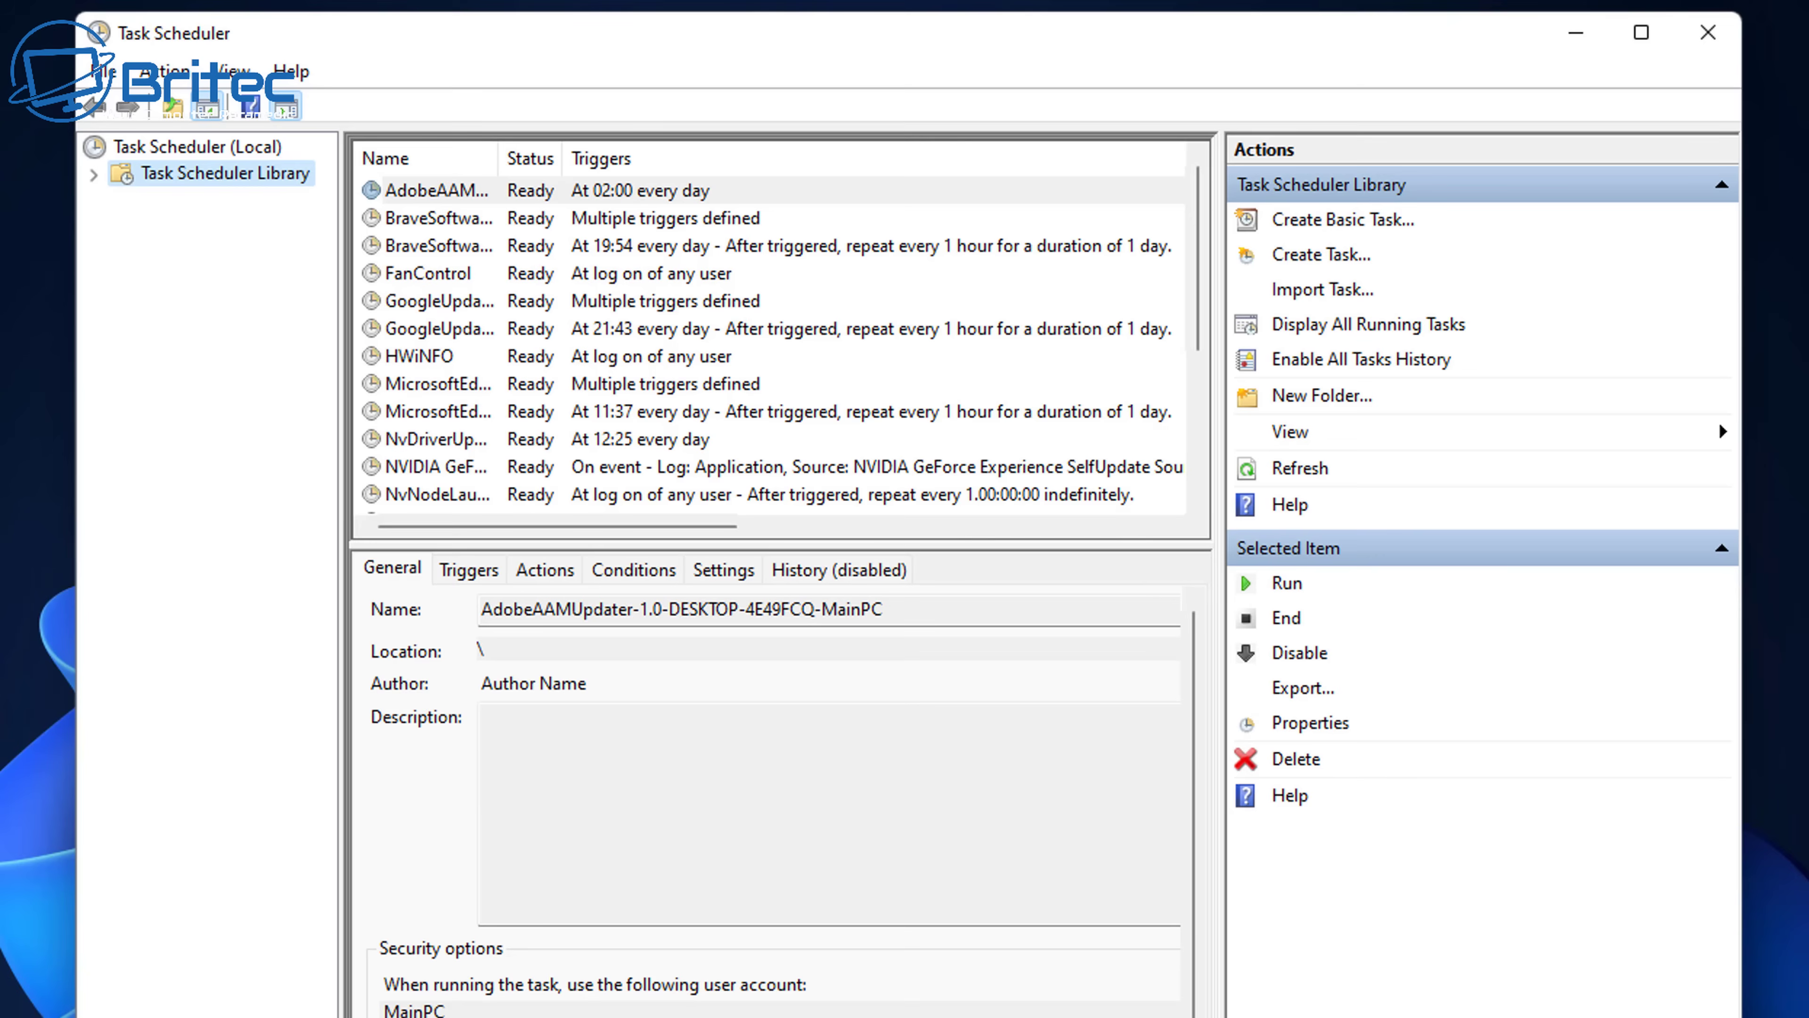
Create a basic task named "backup" with the description "wallpaper" and proceed to its trigger settings
left_click(1348, 221)
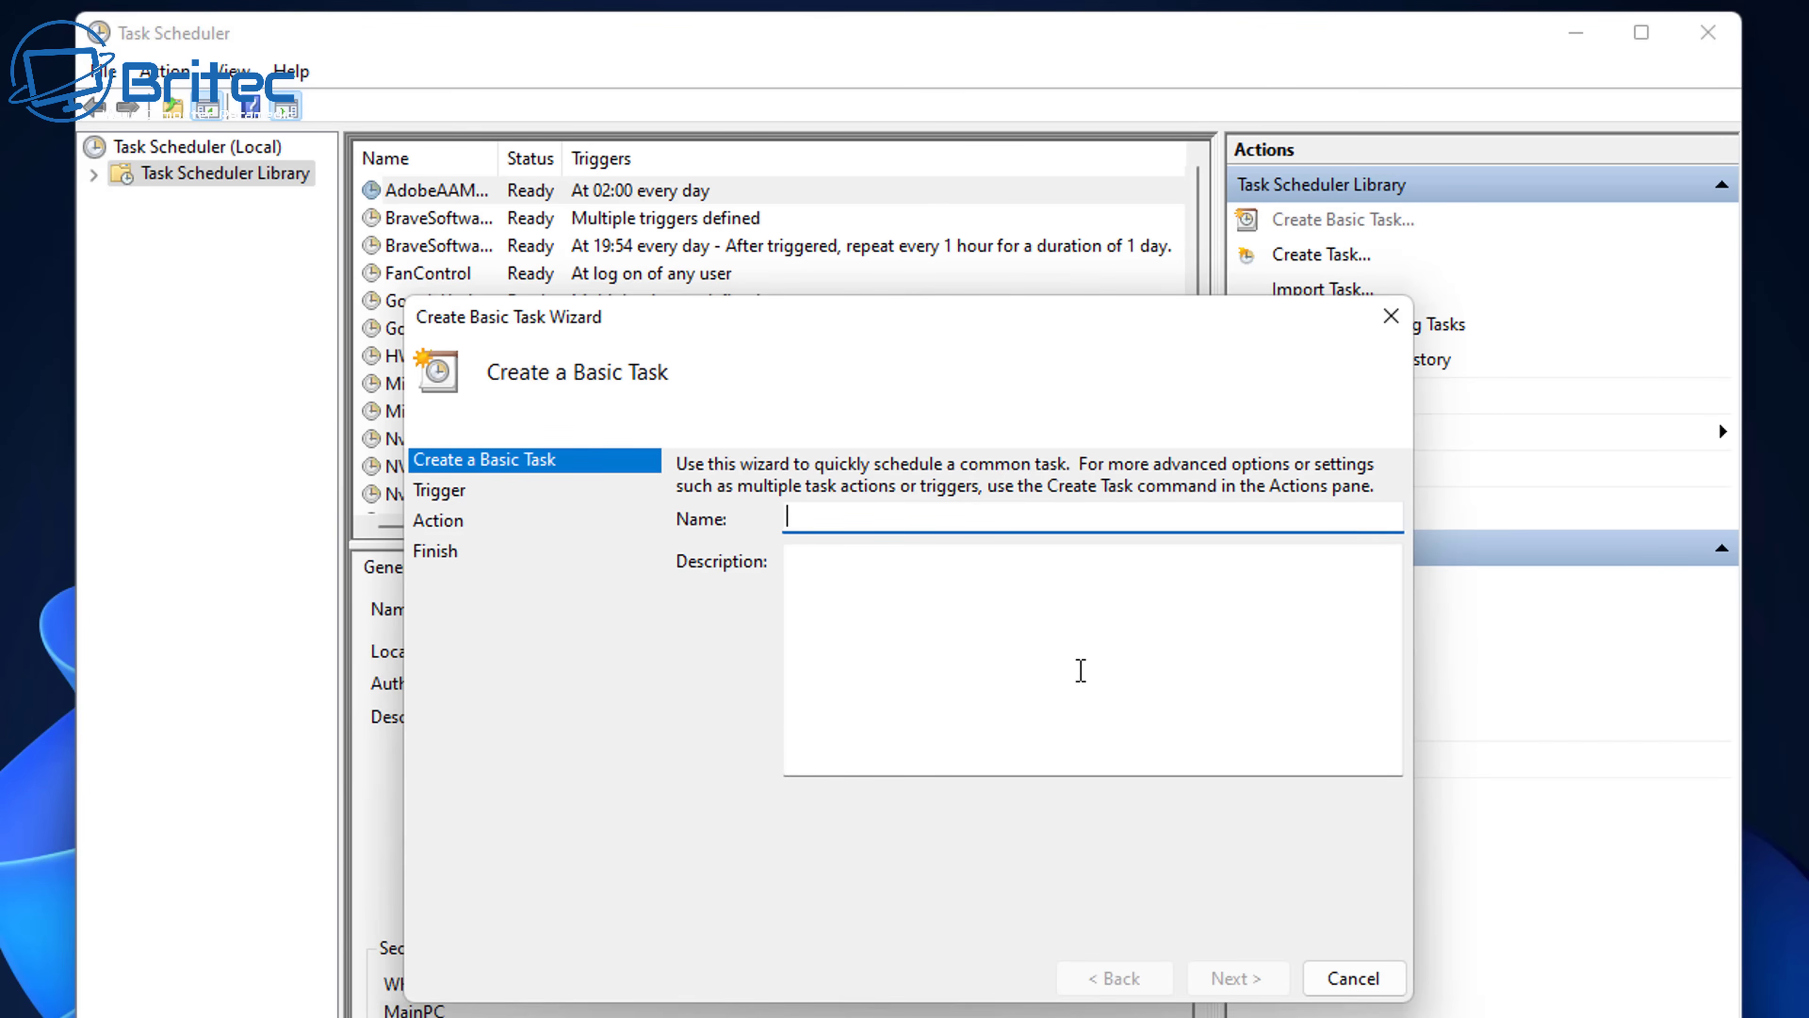
type("backup")
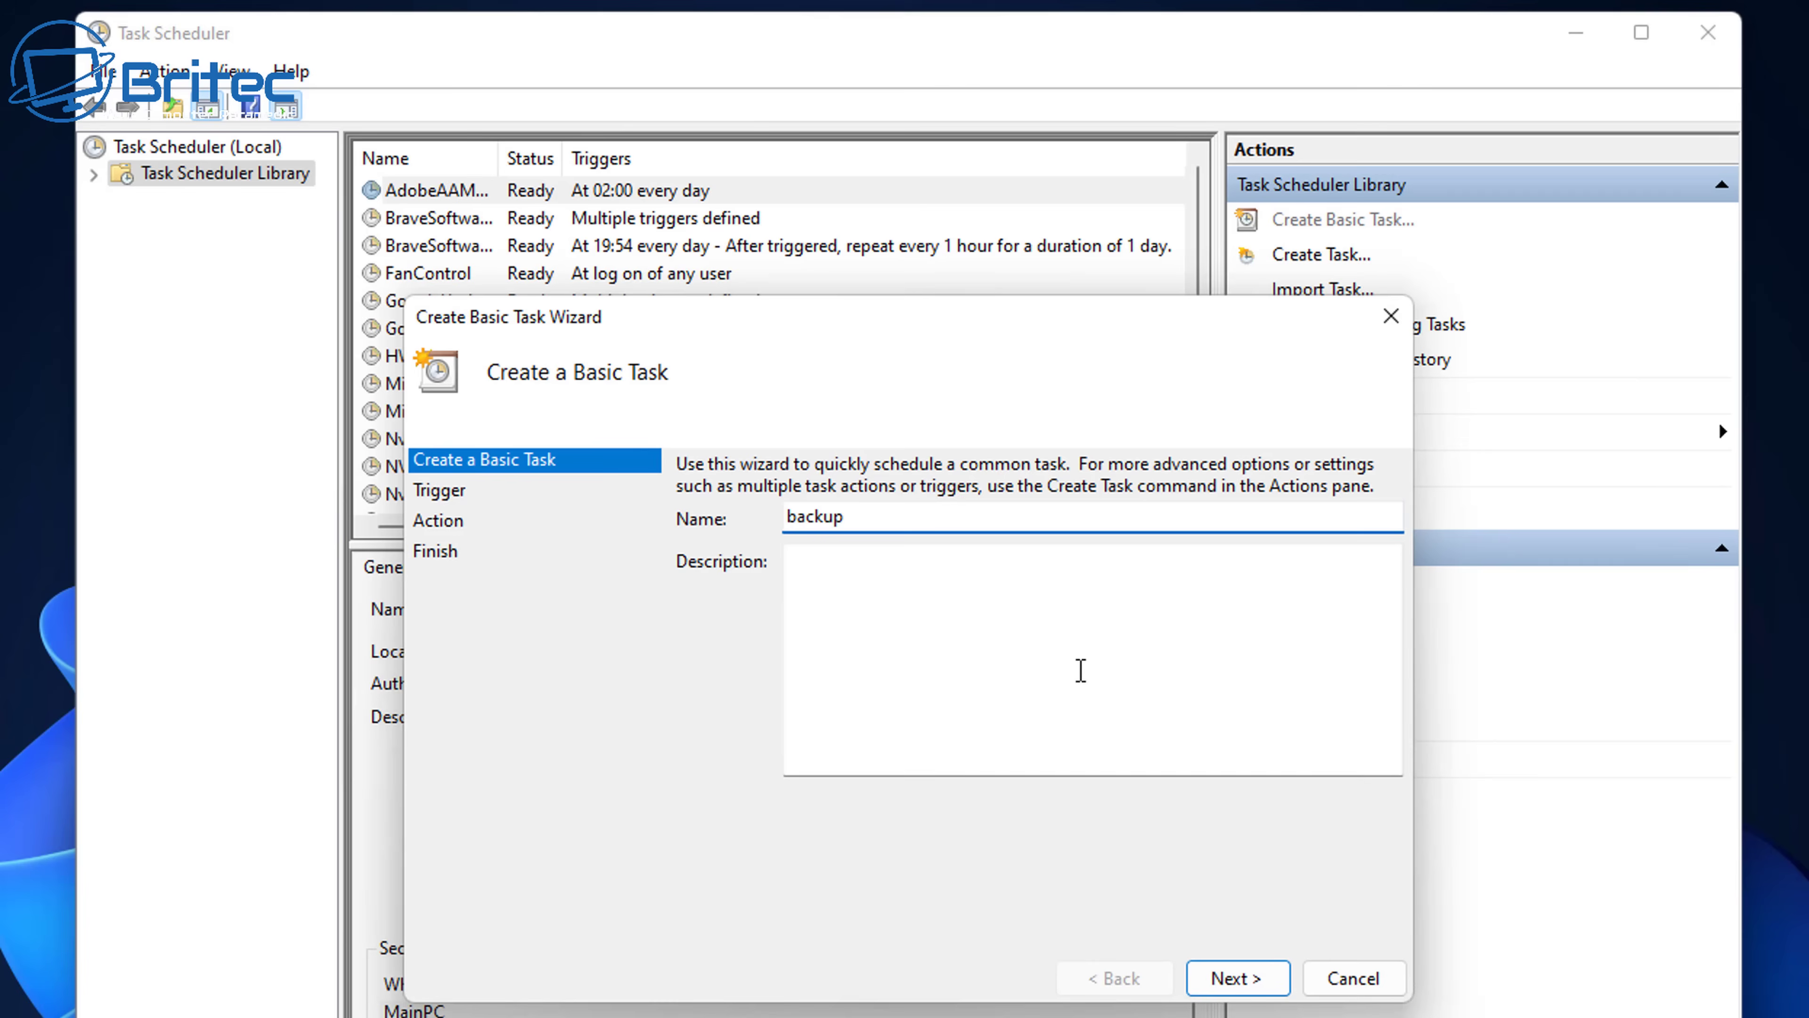
left_click(898, 648)
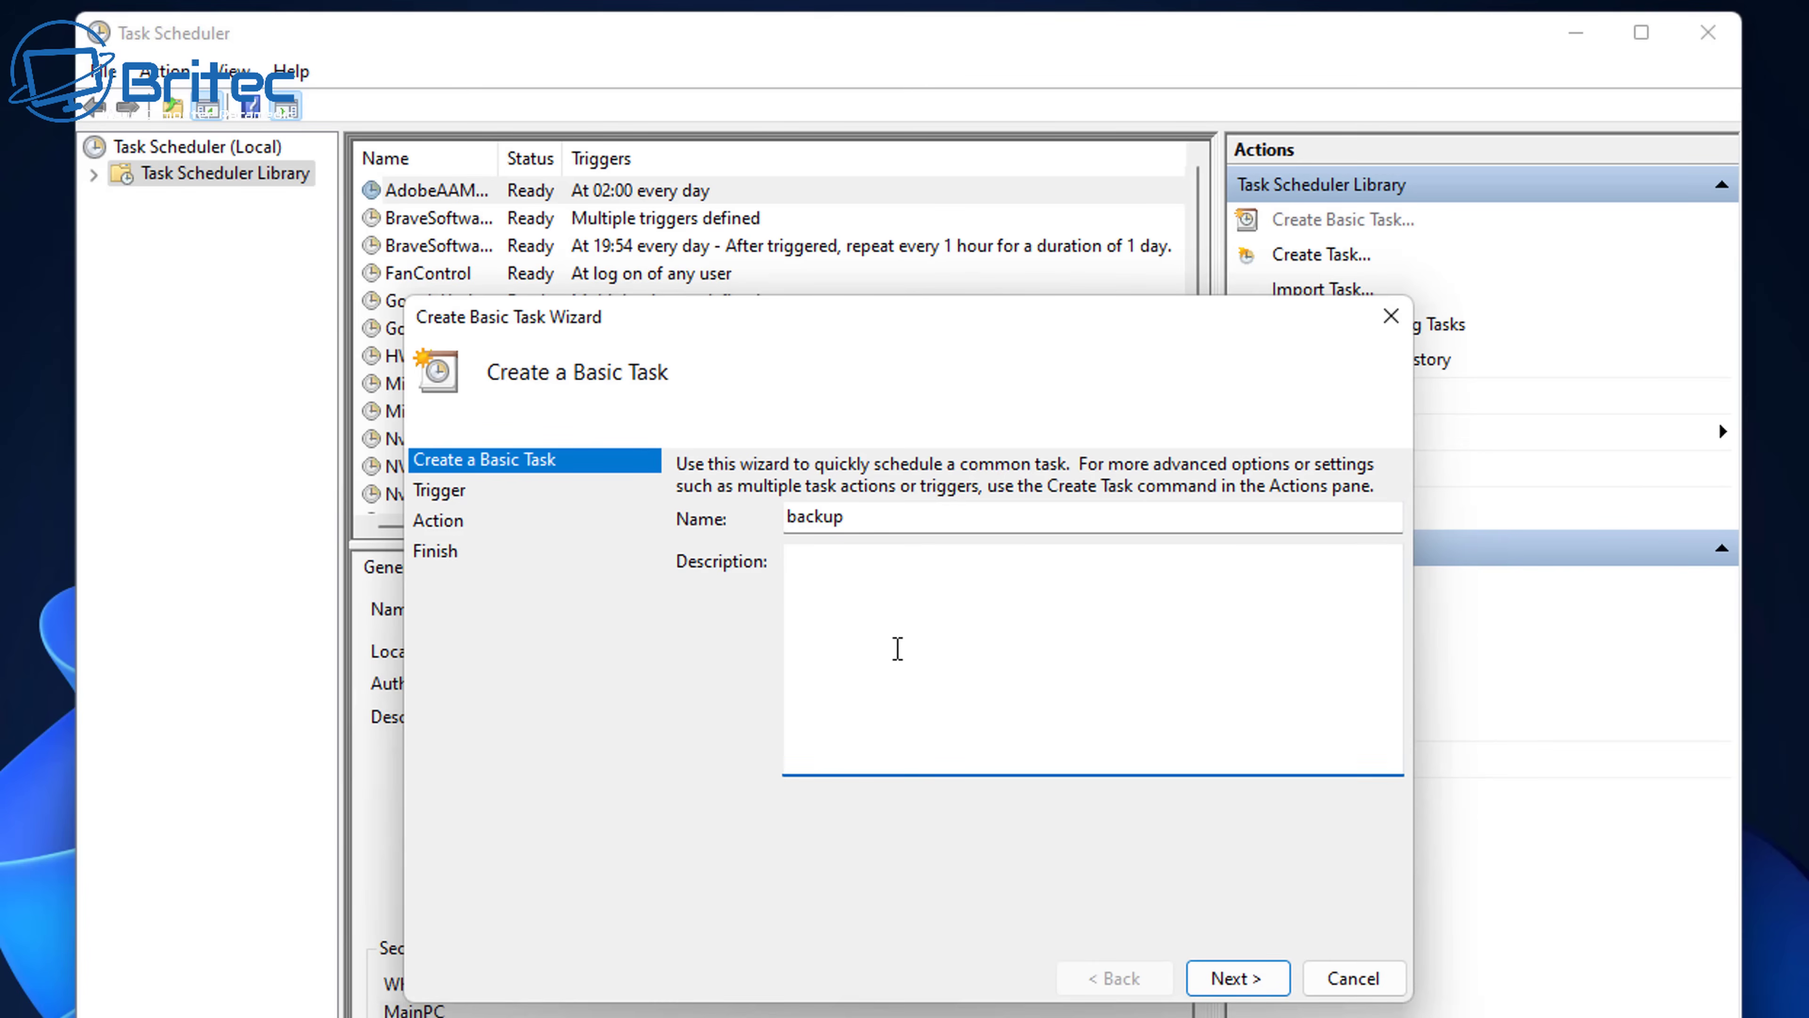
type("wallpaper")
left_click(1209, 983)
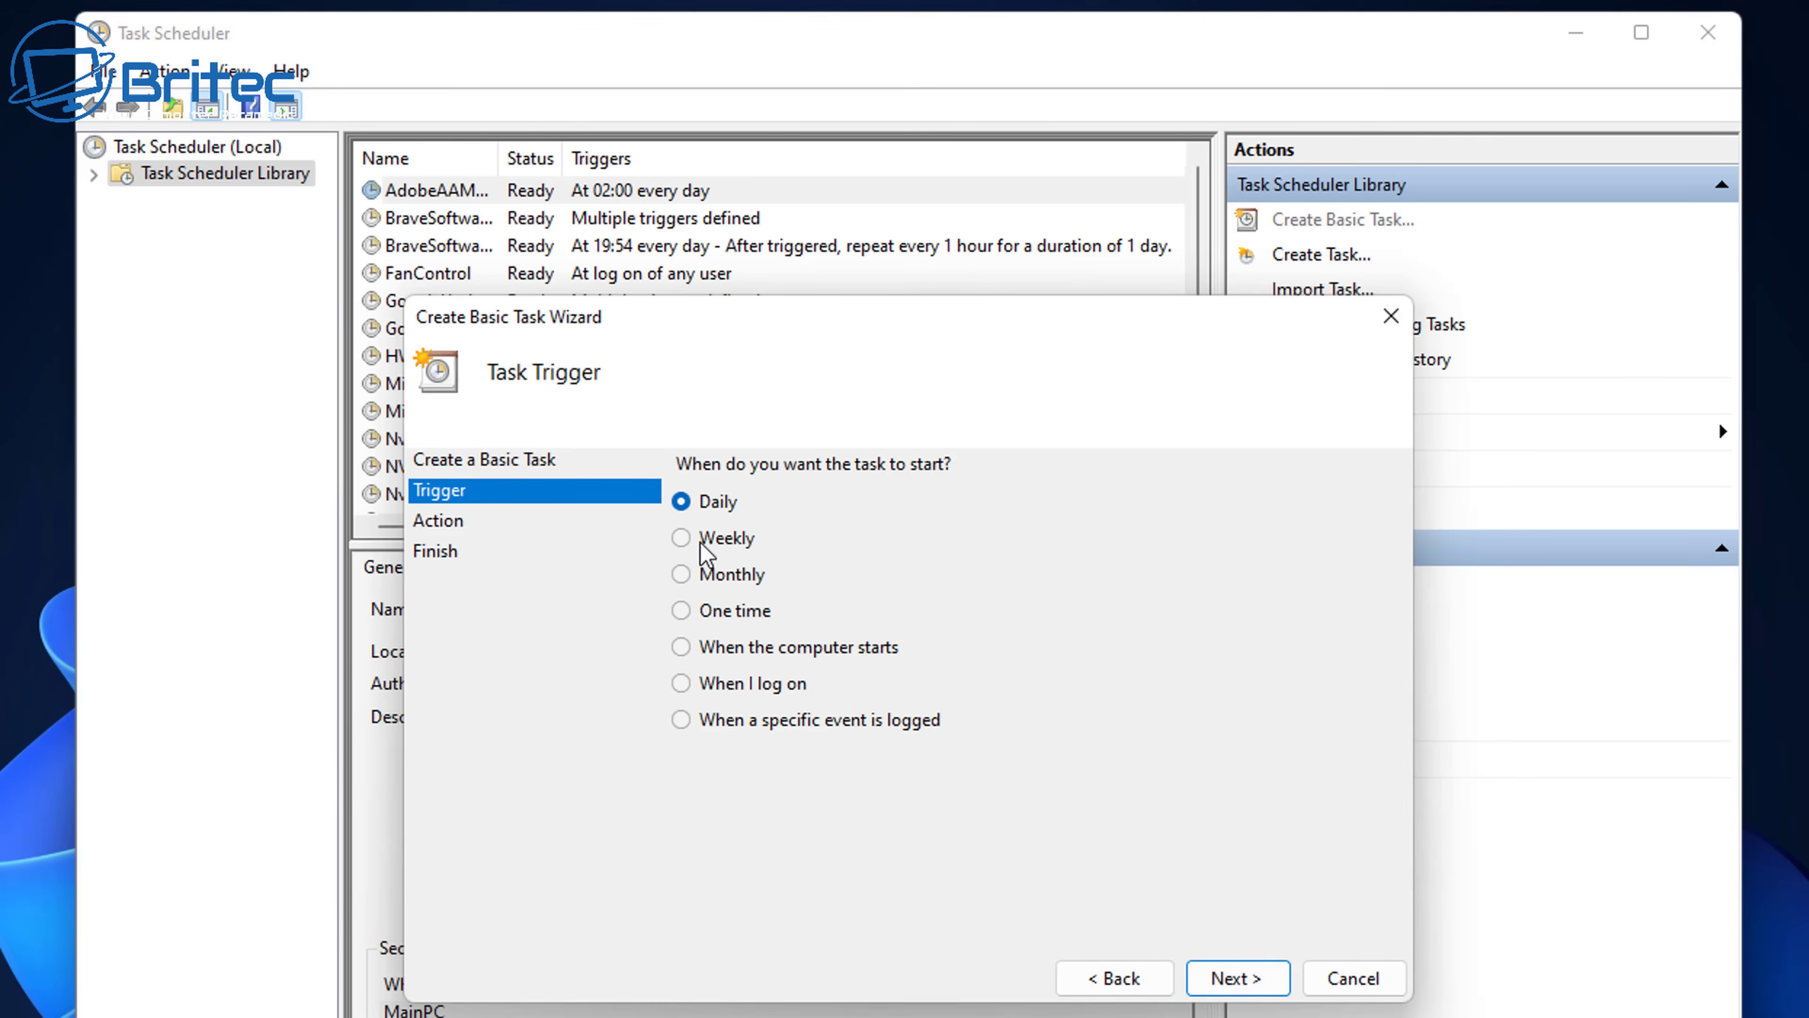
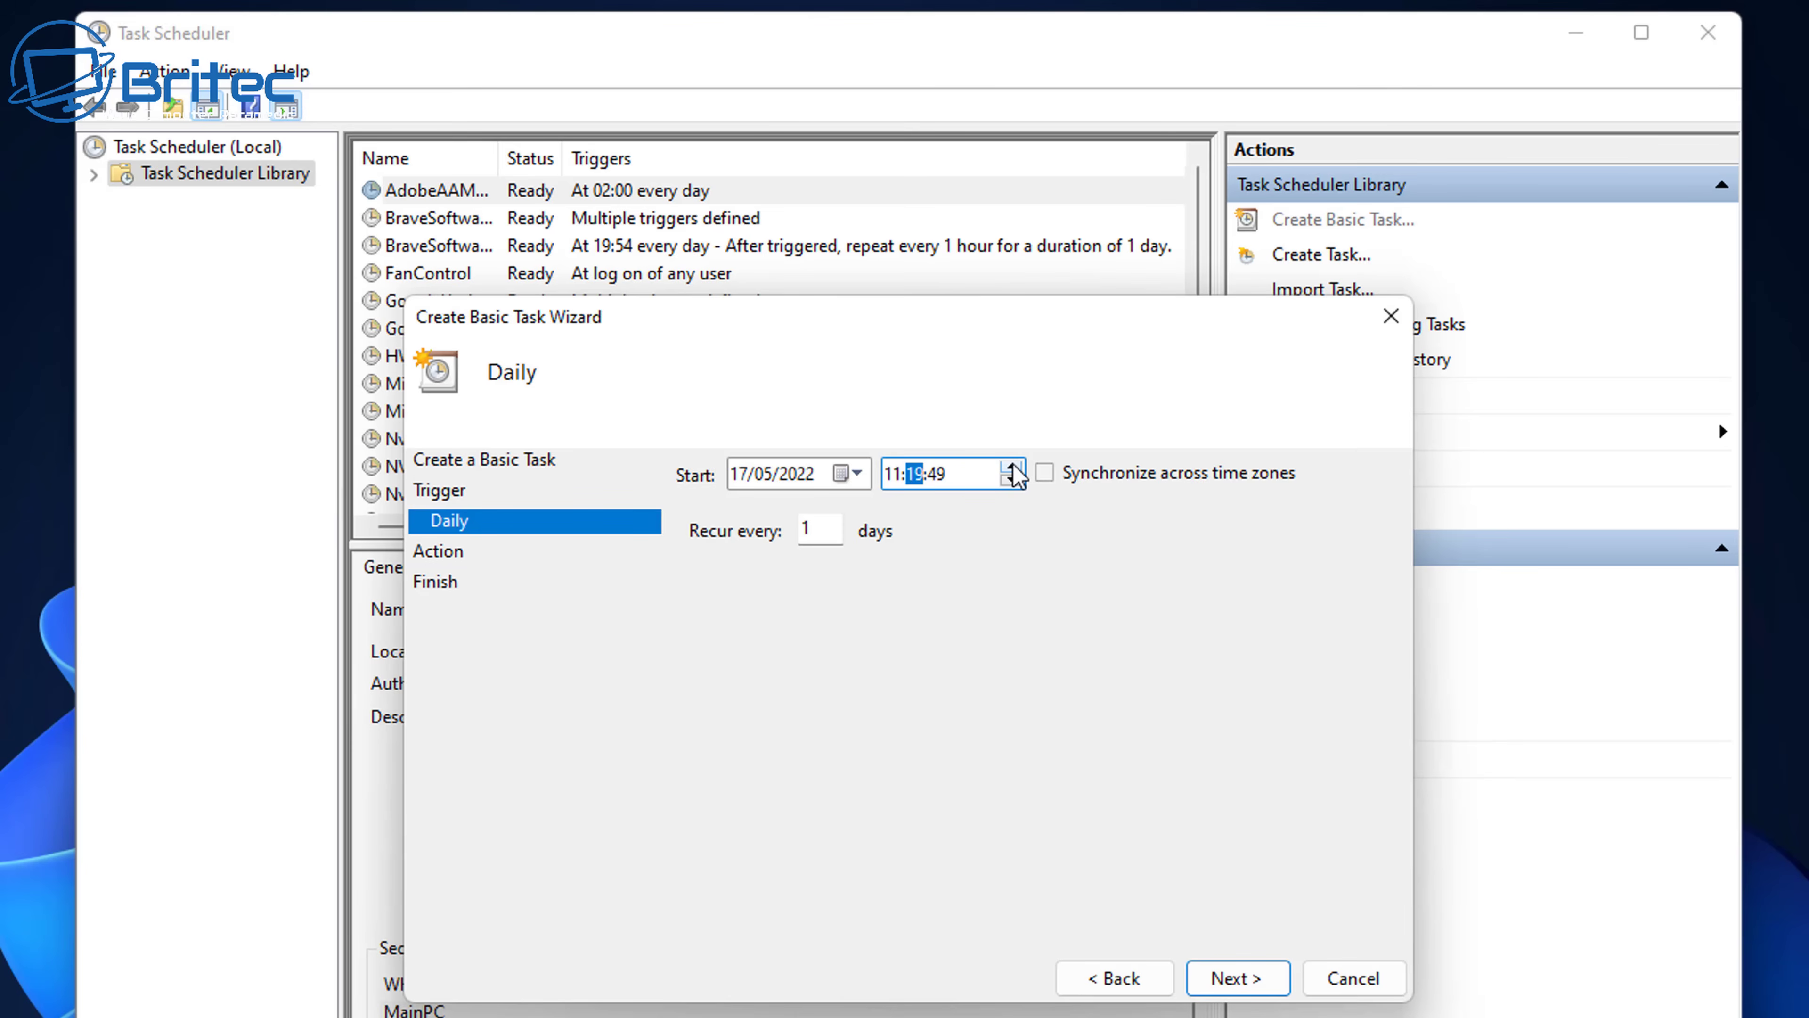
Schedule the task daily from 17/05/2022 at 11:20:49, recurring every 1 day, with Start a program as its action
left_click(935, 474)
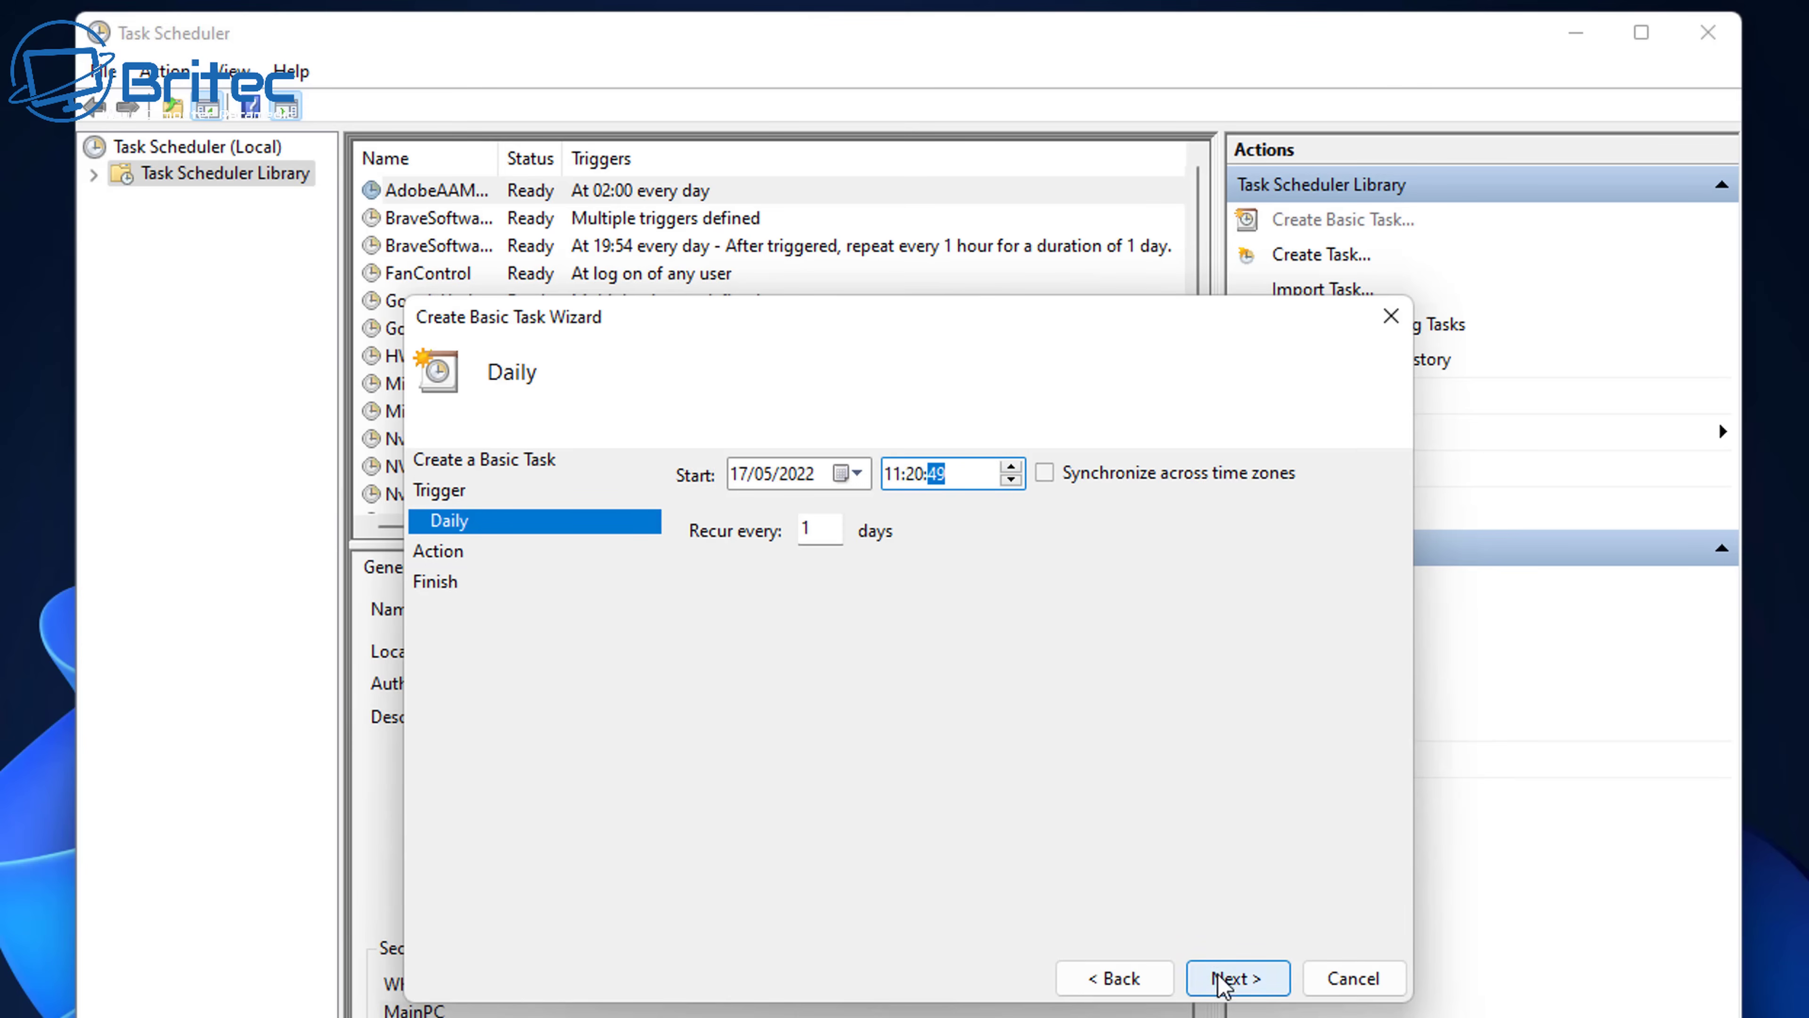
left_click(1237, 984)
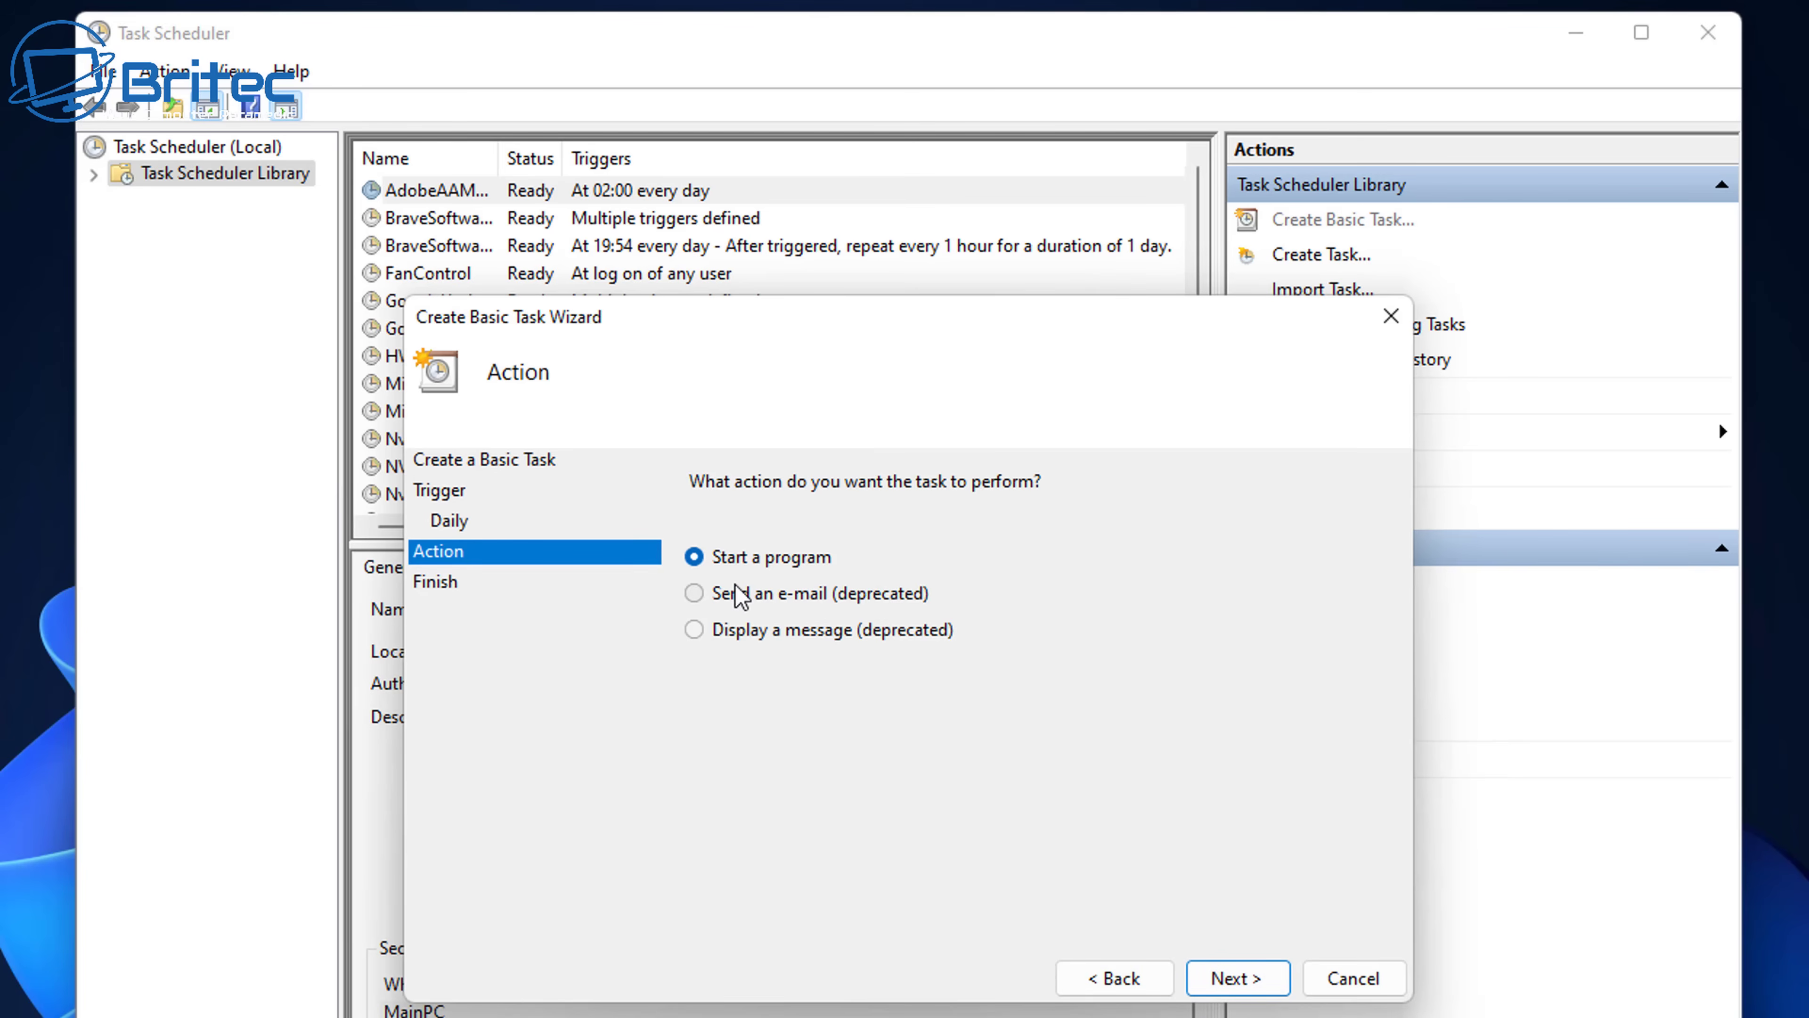
left_click(1258, 984)
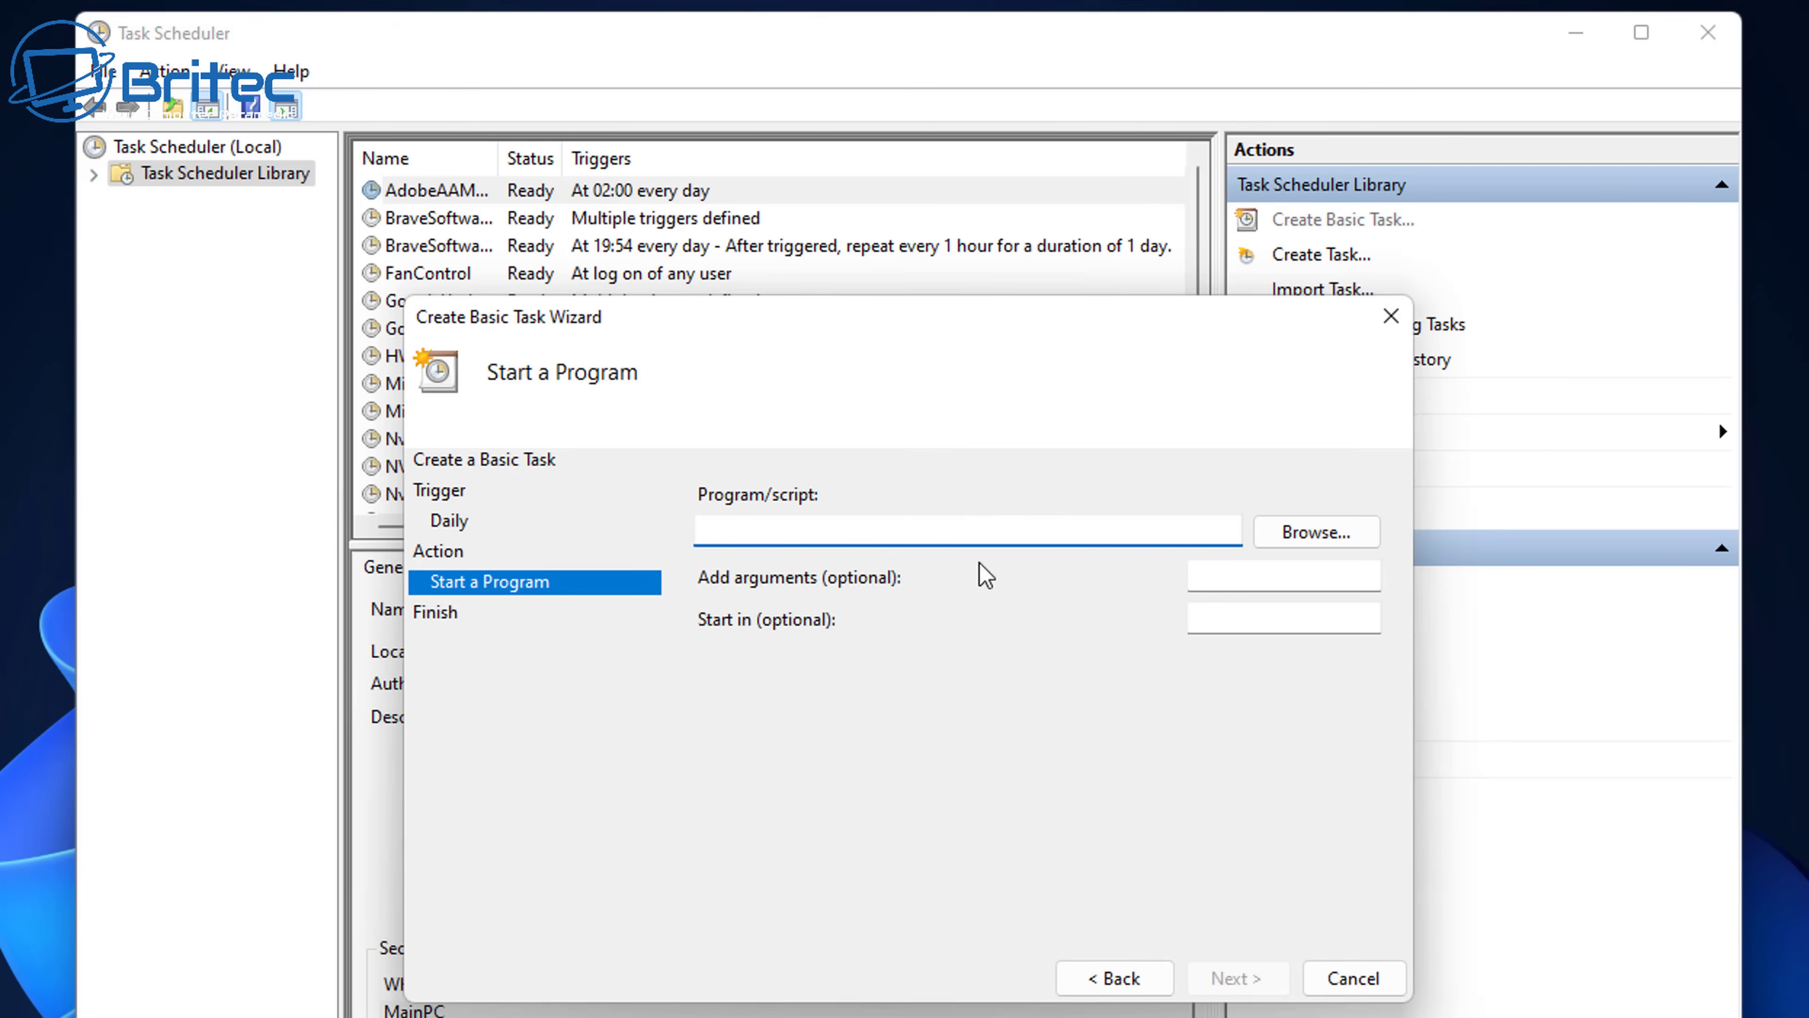
Set the task's program to FreeFileSync_x64.exe from C:\Program Files\FreeFileSync\Bin
left_click(1318, 542)
left_click_drag(1167, 384, 1001, 356)
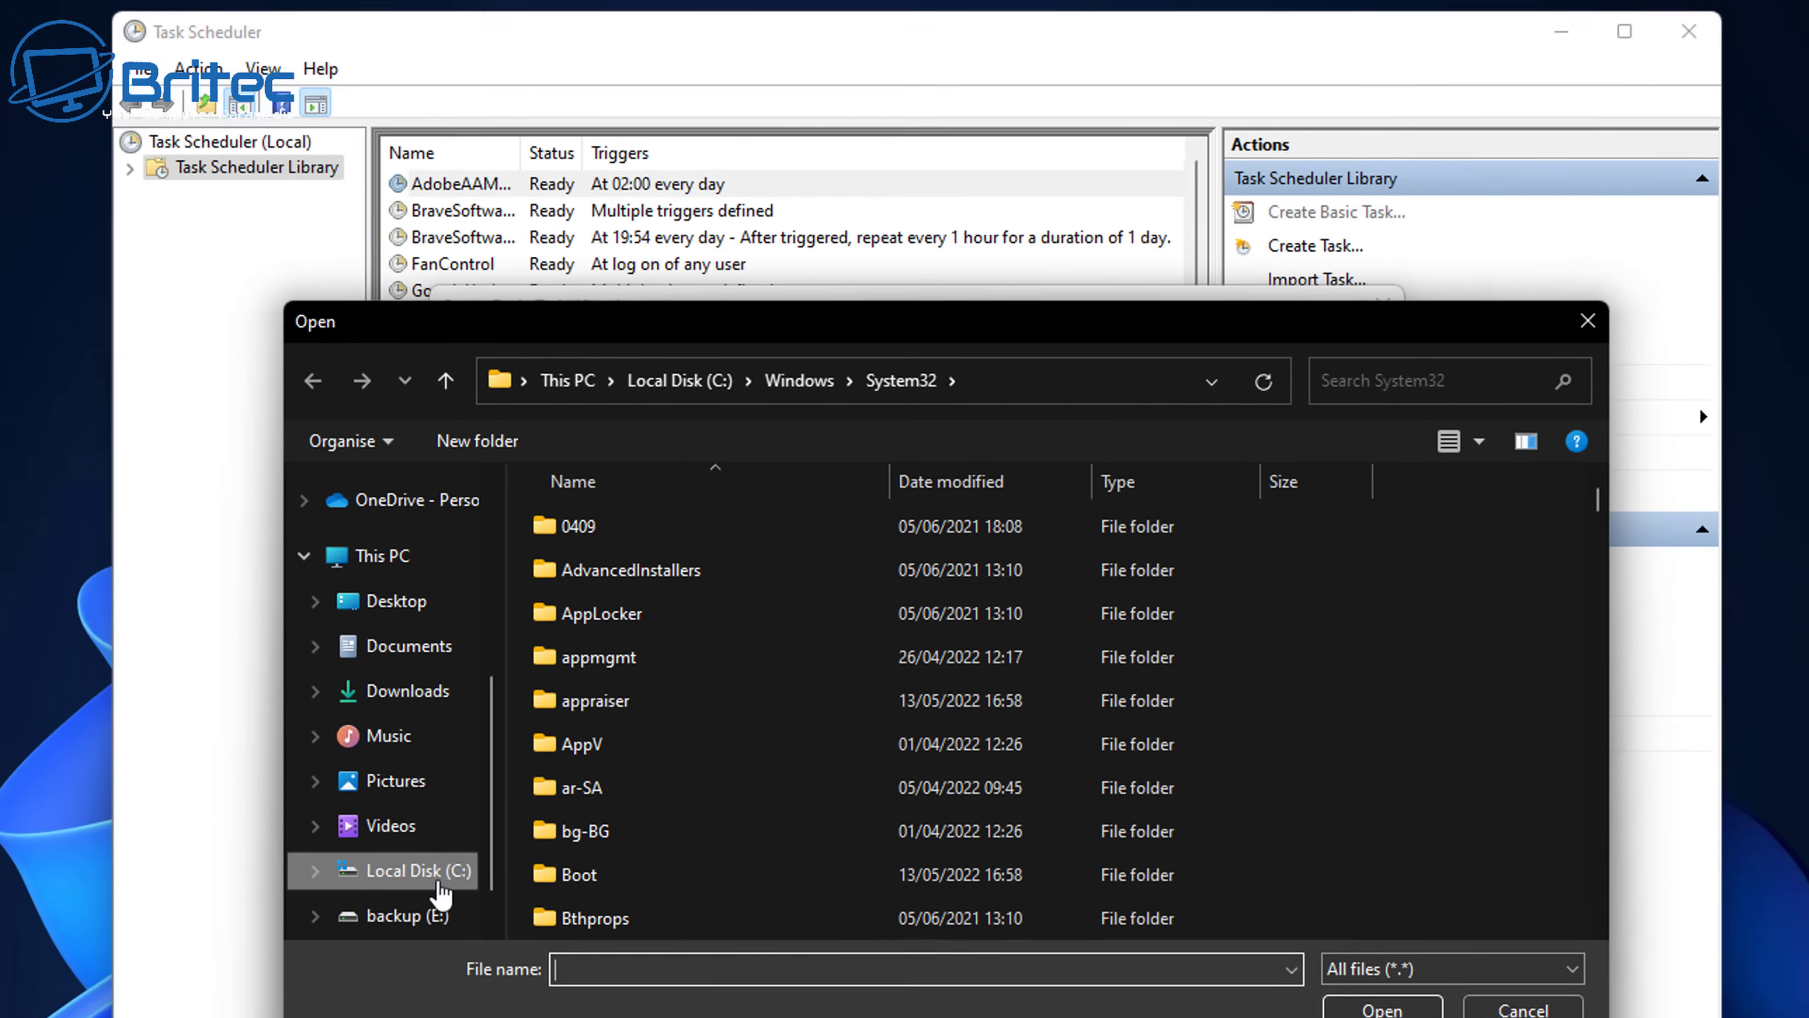
left_click(424, 872)
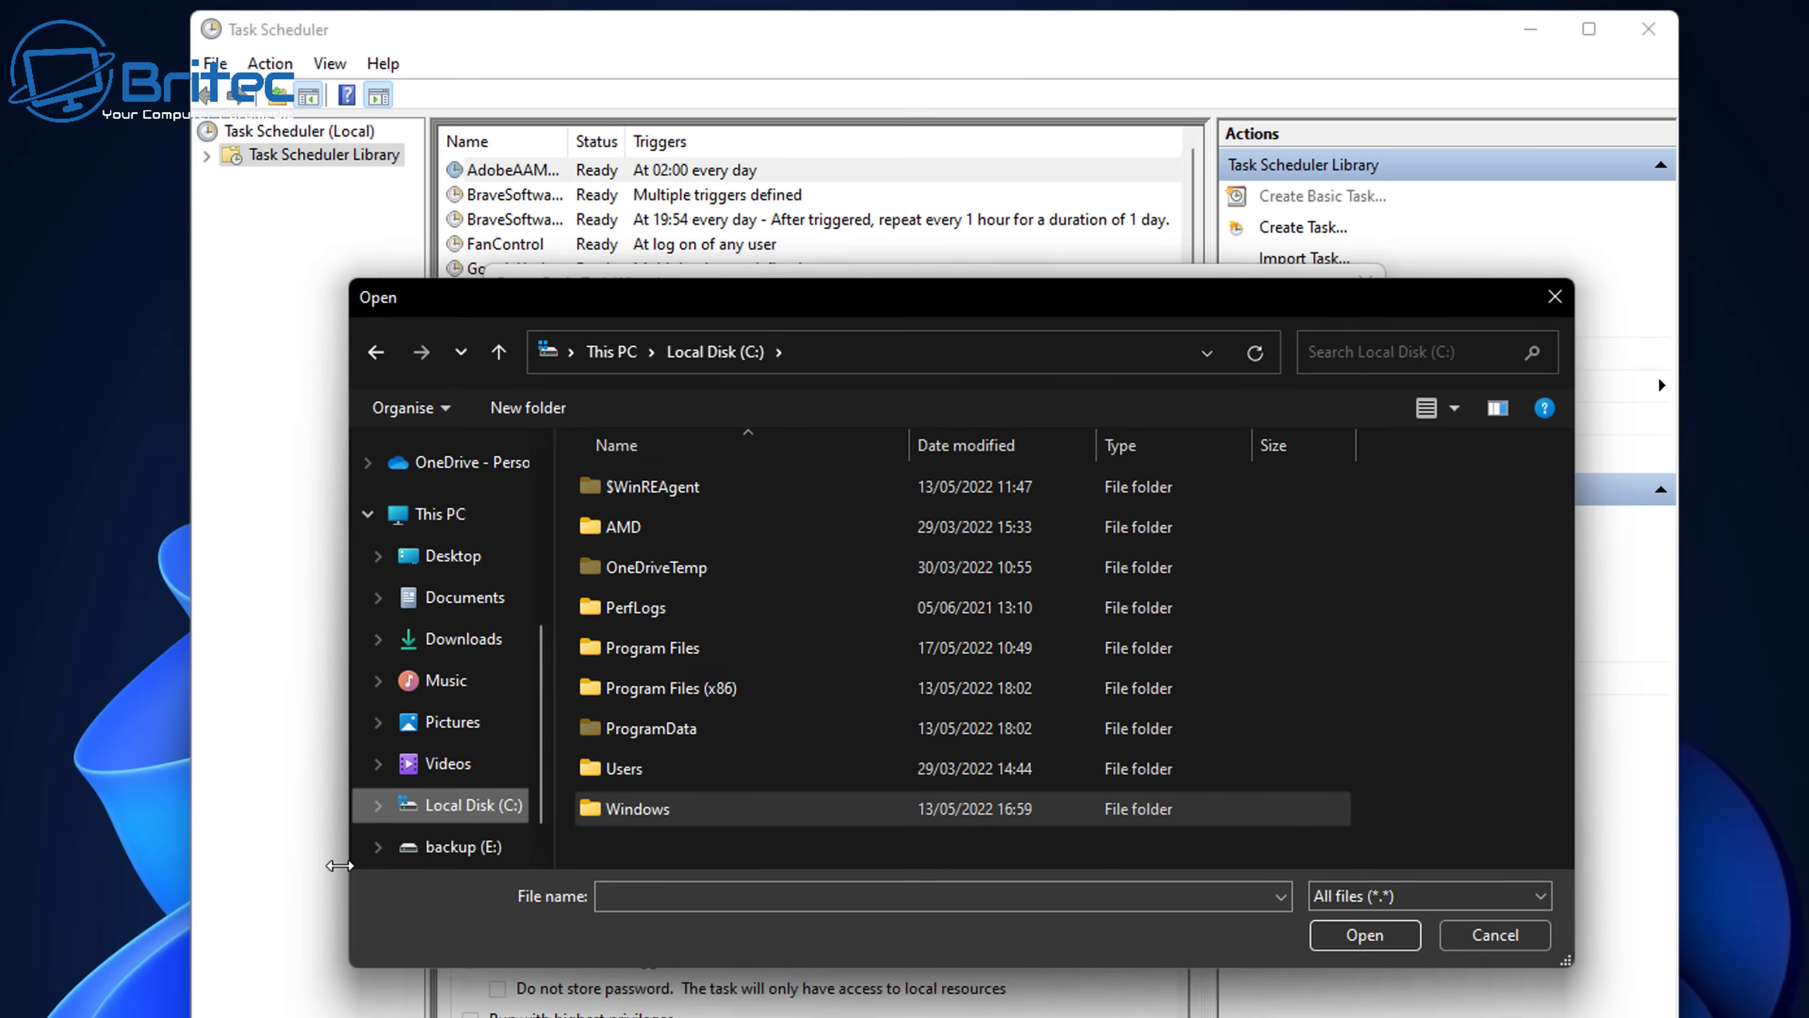
double_click(685, 649)
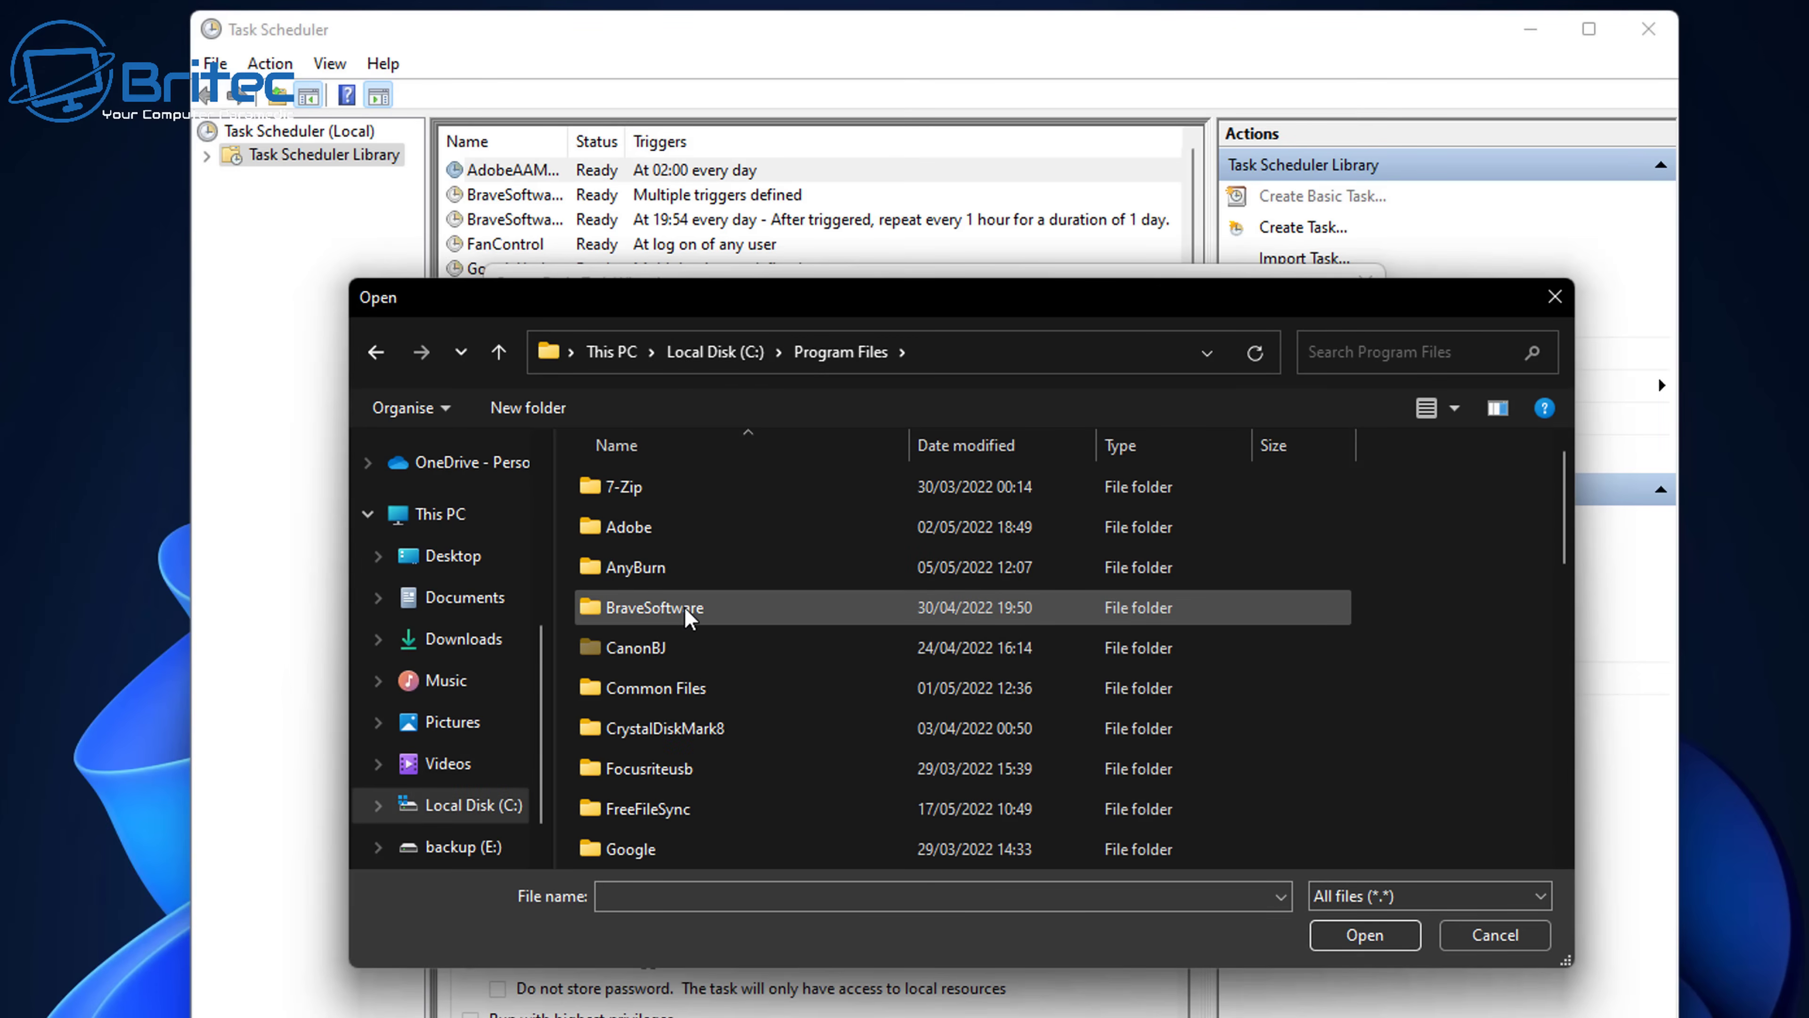
scroll(750, 709, "down", 6)
scroll(753, 734, "down", 3)
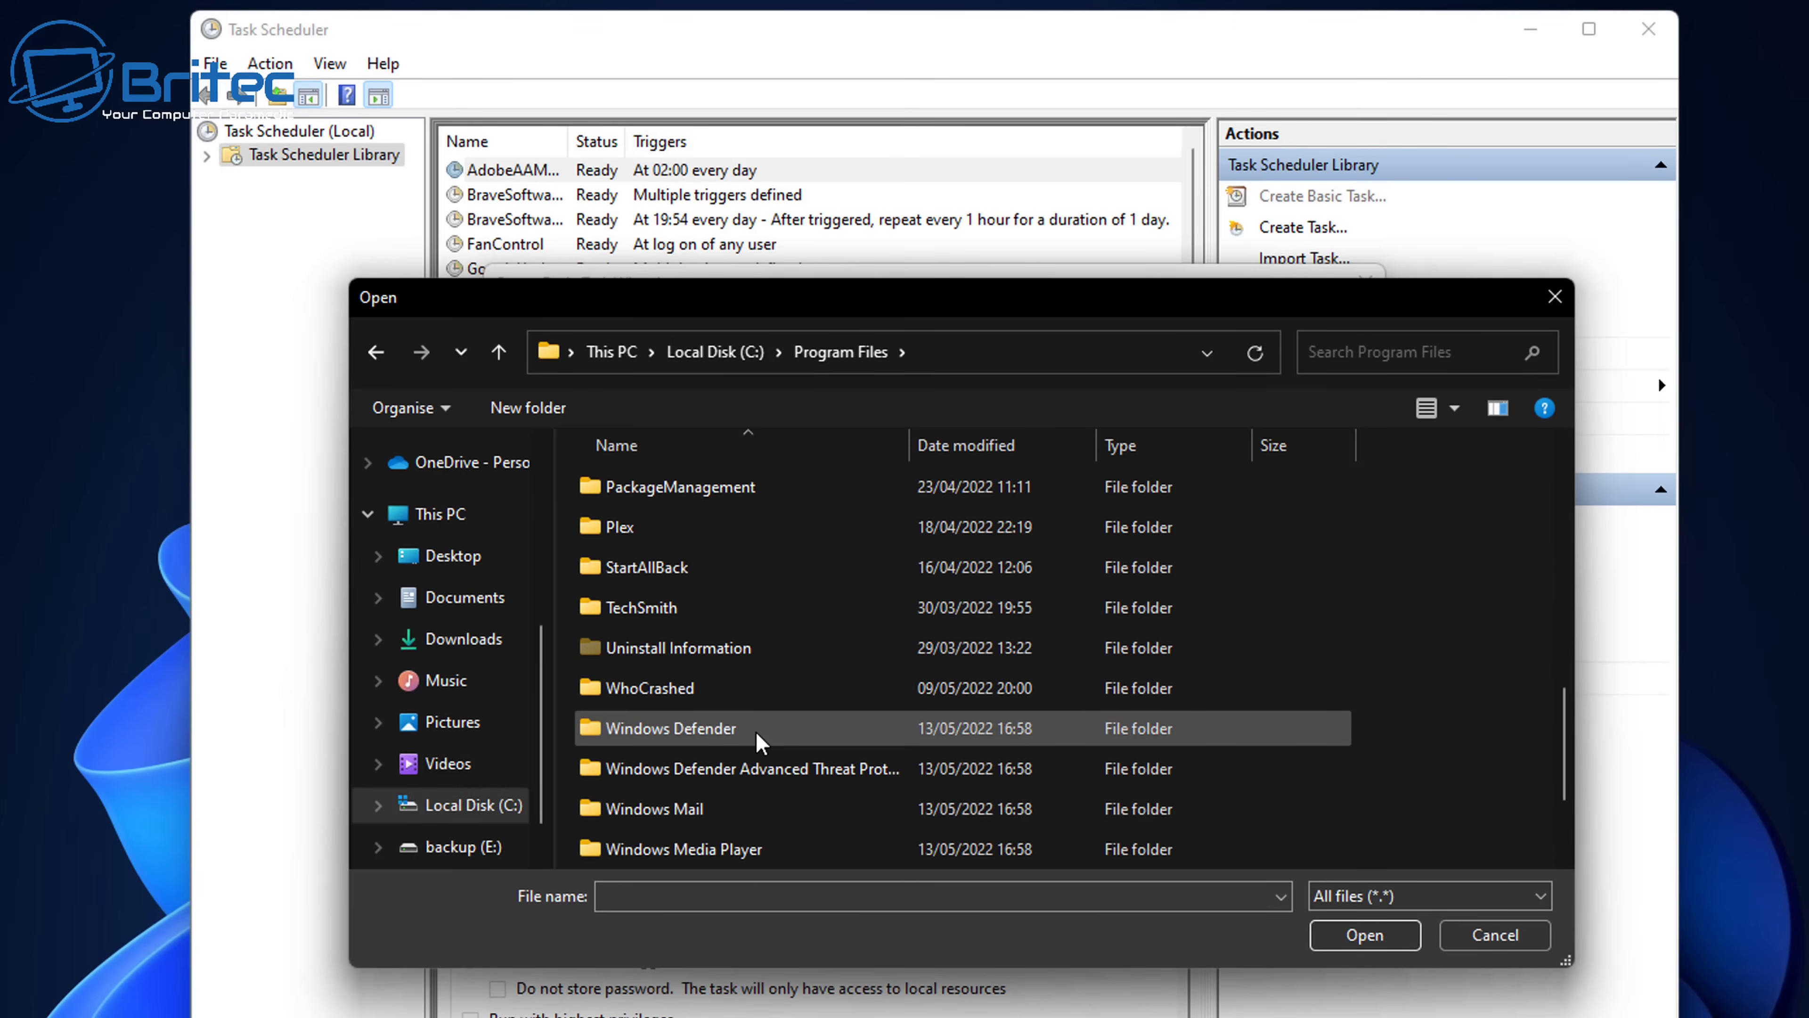
scroll(757, 738, "up", 5)
scroll(761, 741, "up", 1)
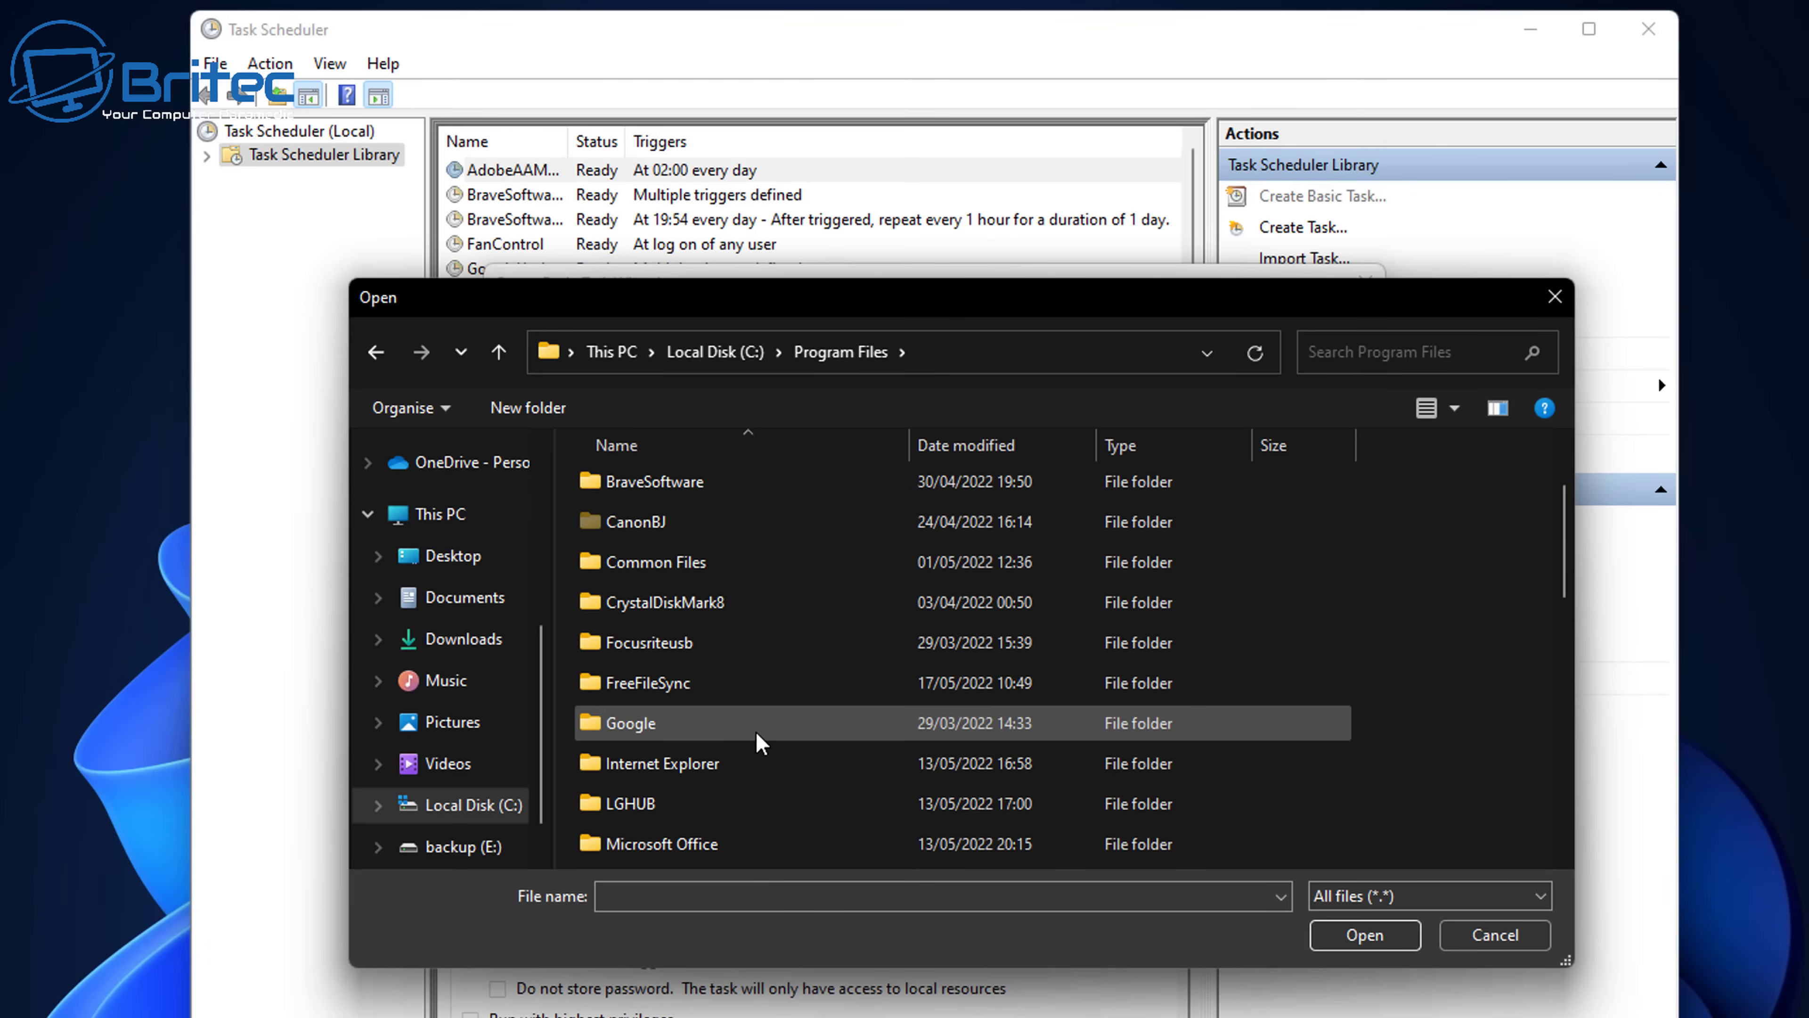
double_click(675, 684)
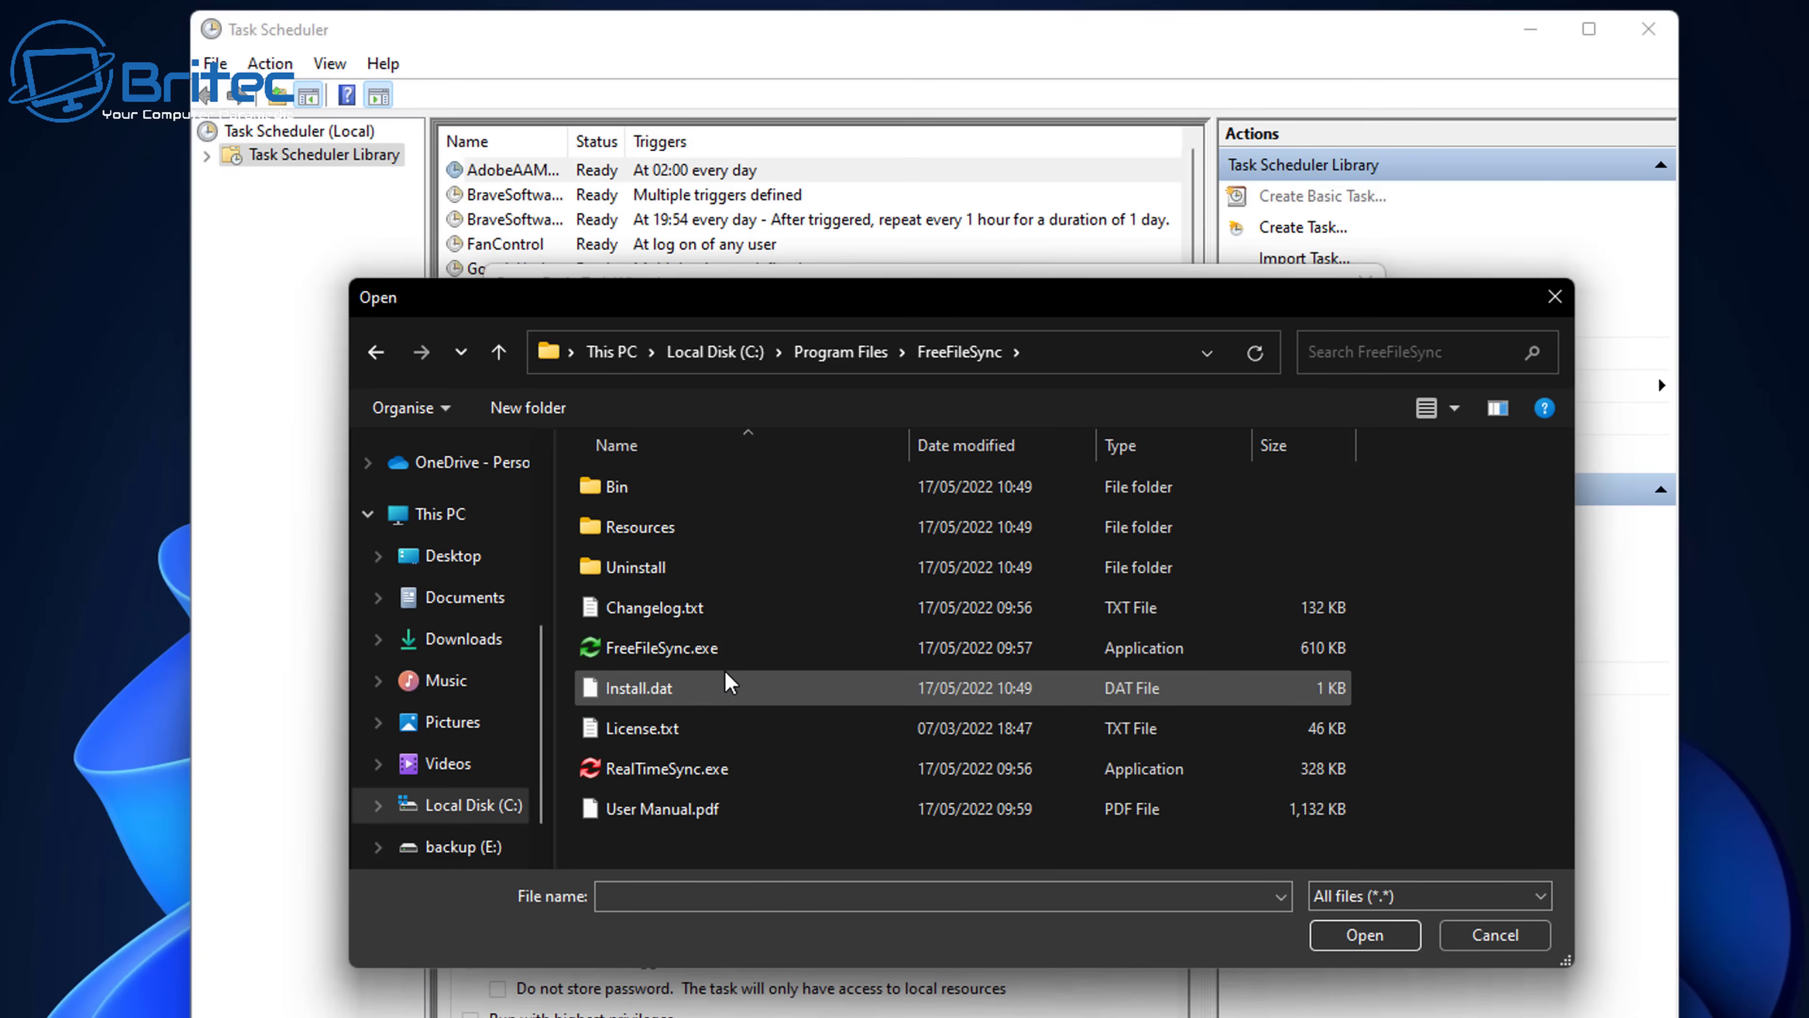
double_click(616, 487)
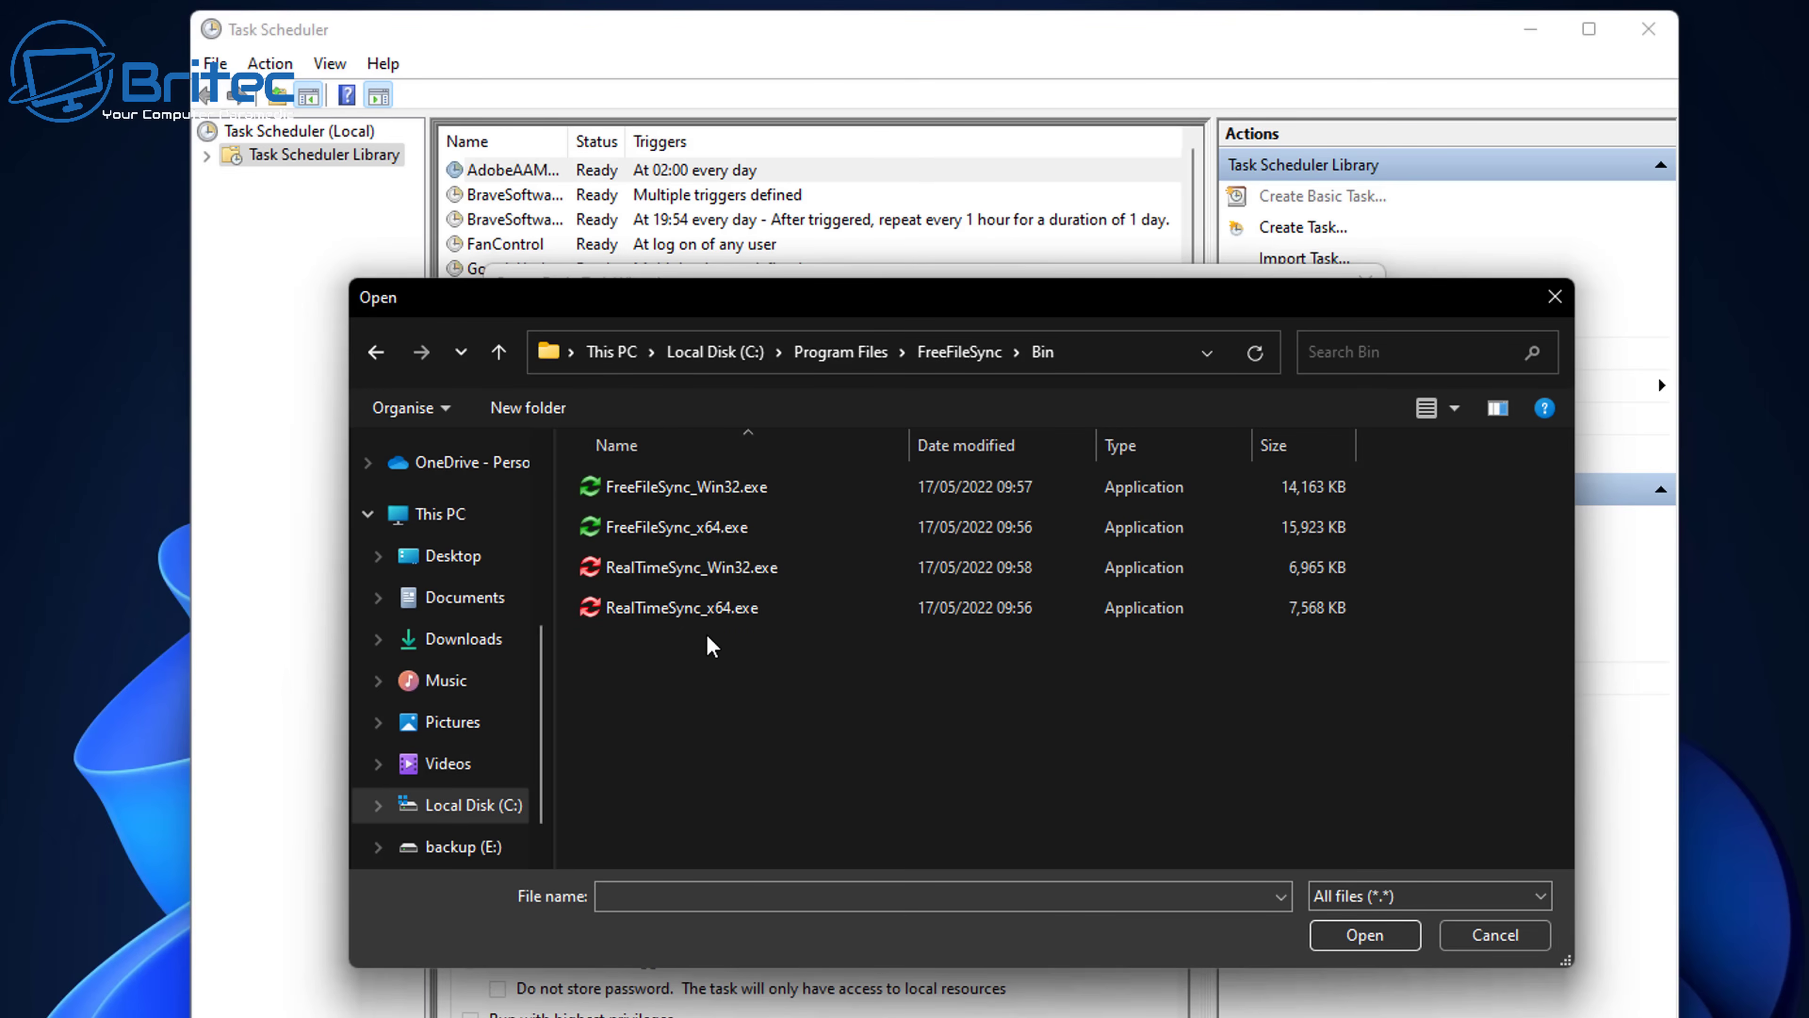
left_click(727, 527)
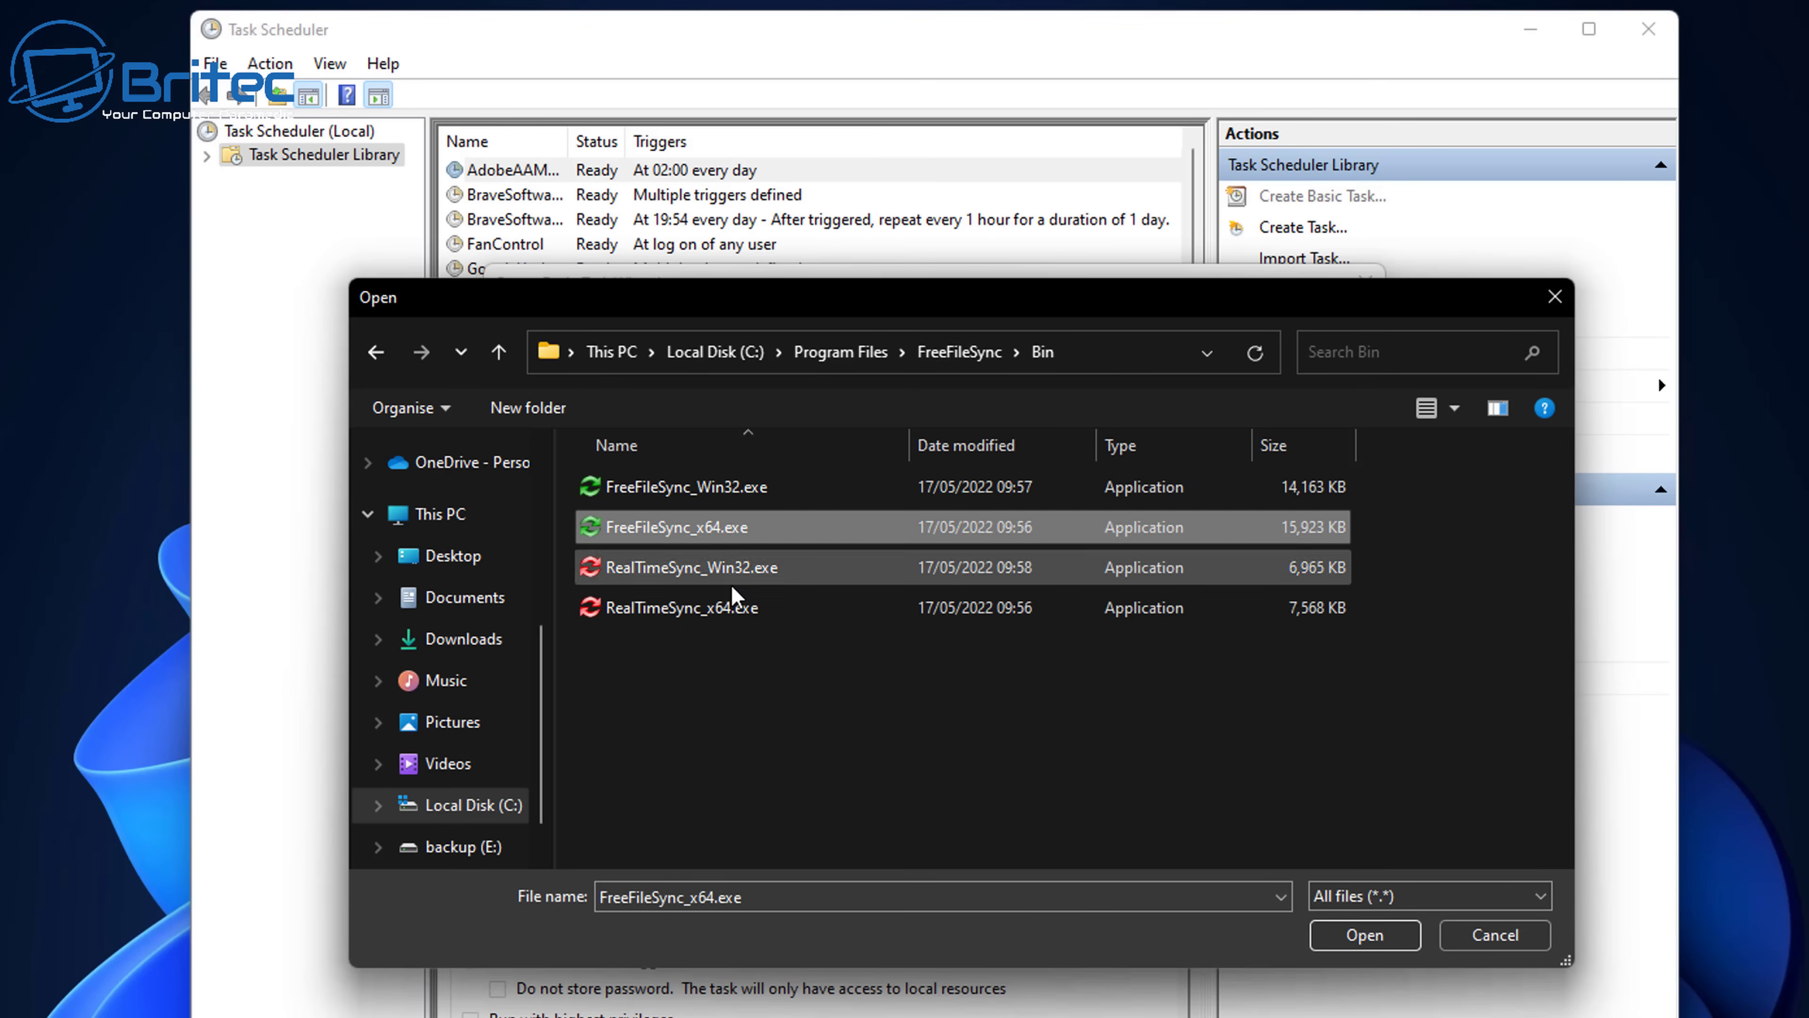
left_click(1365, 935)
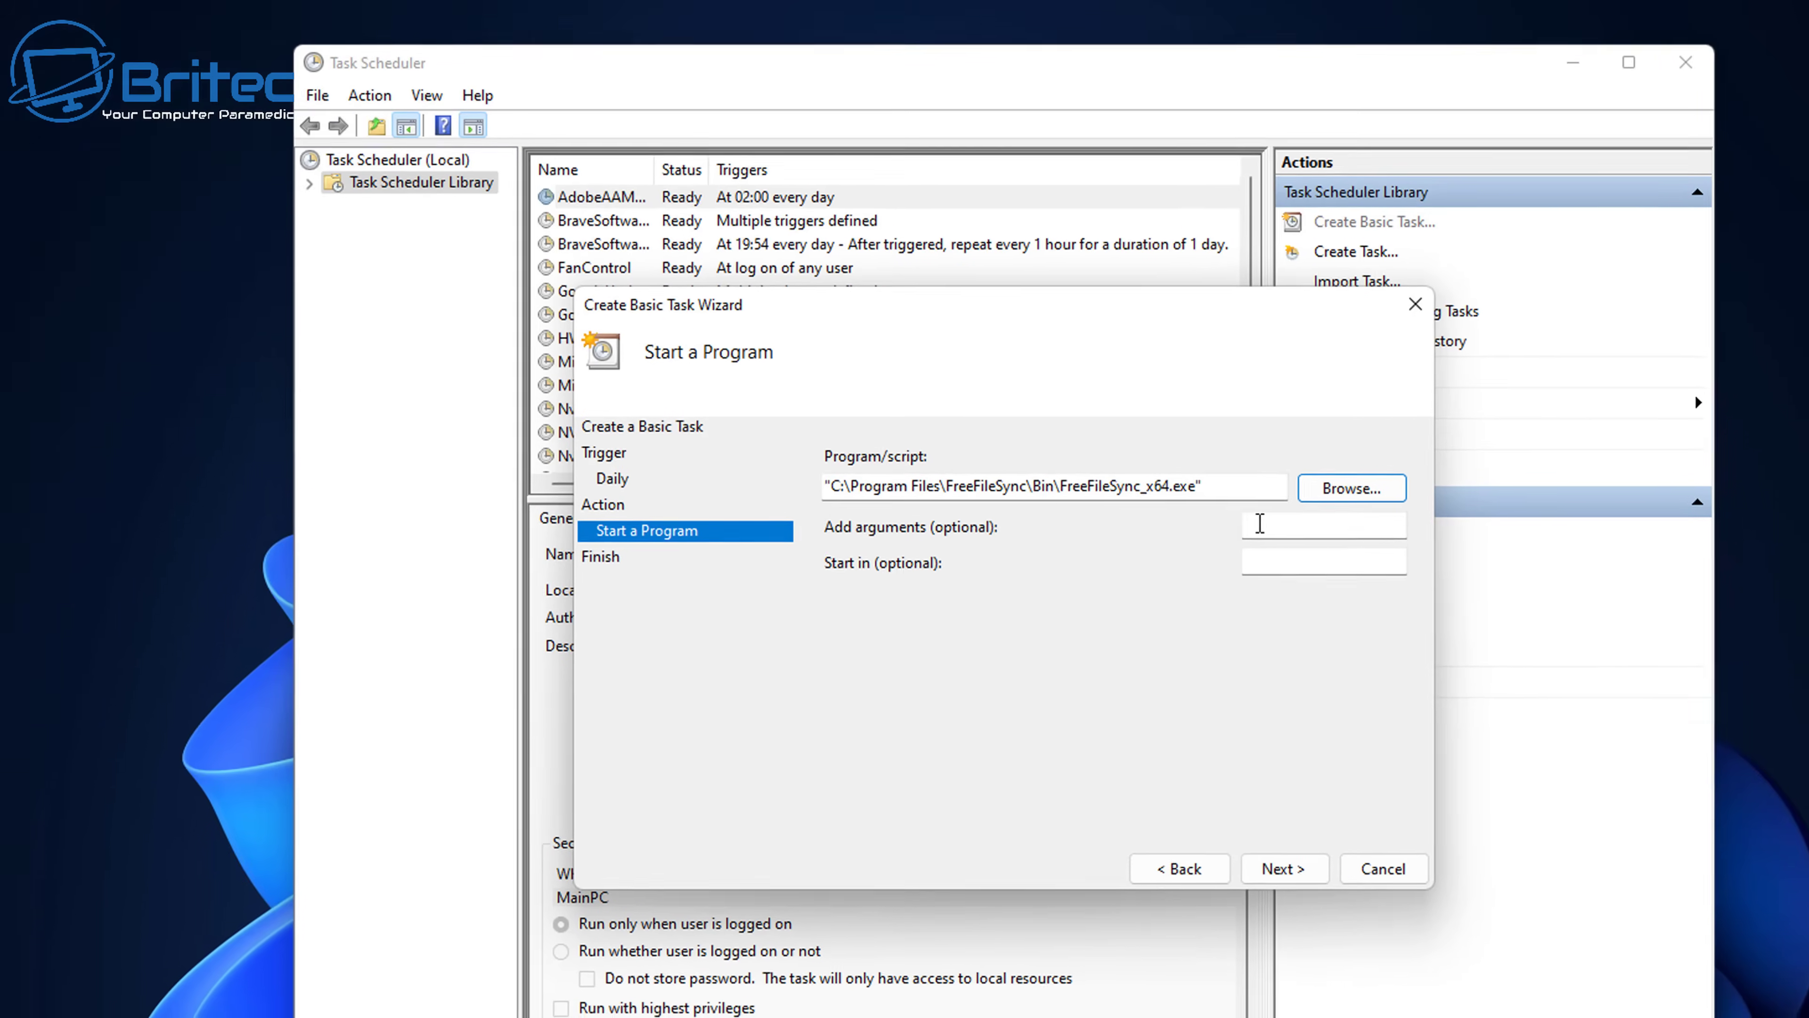
Copy the path of BatchRun.ffs_batch on the desktop and paste it as the task's program arguments
left_click(1203, 515)
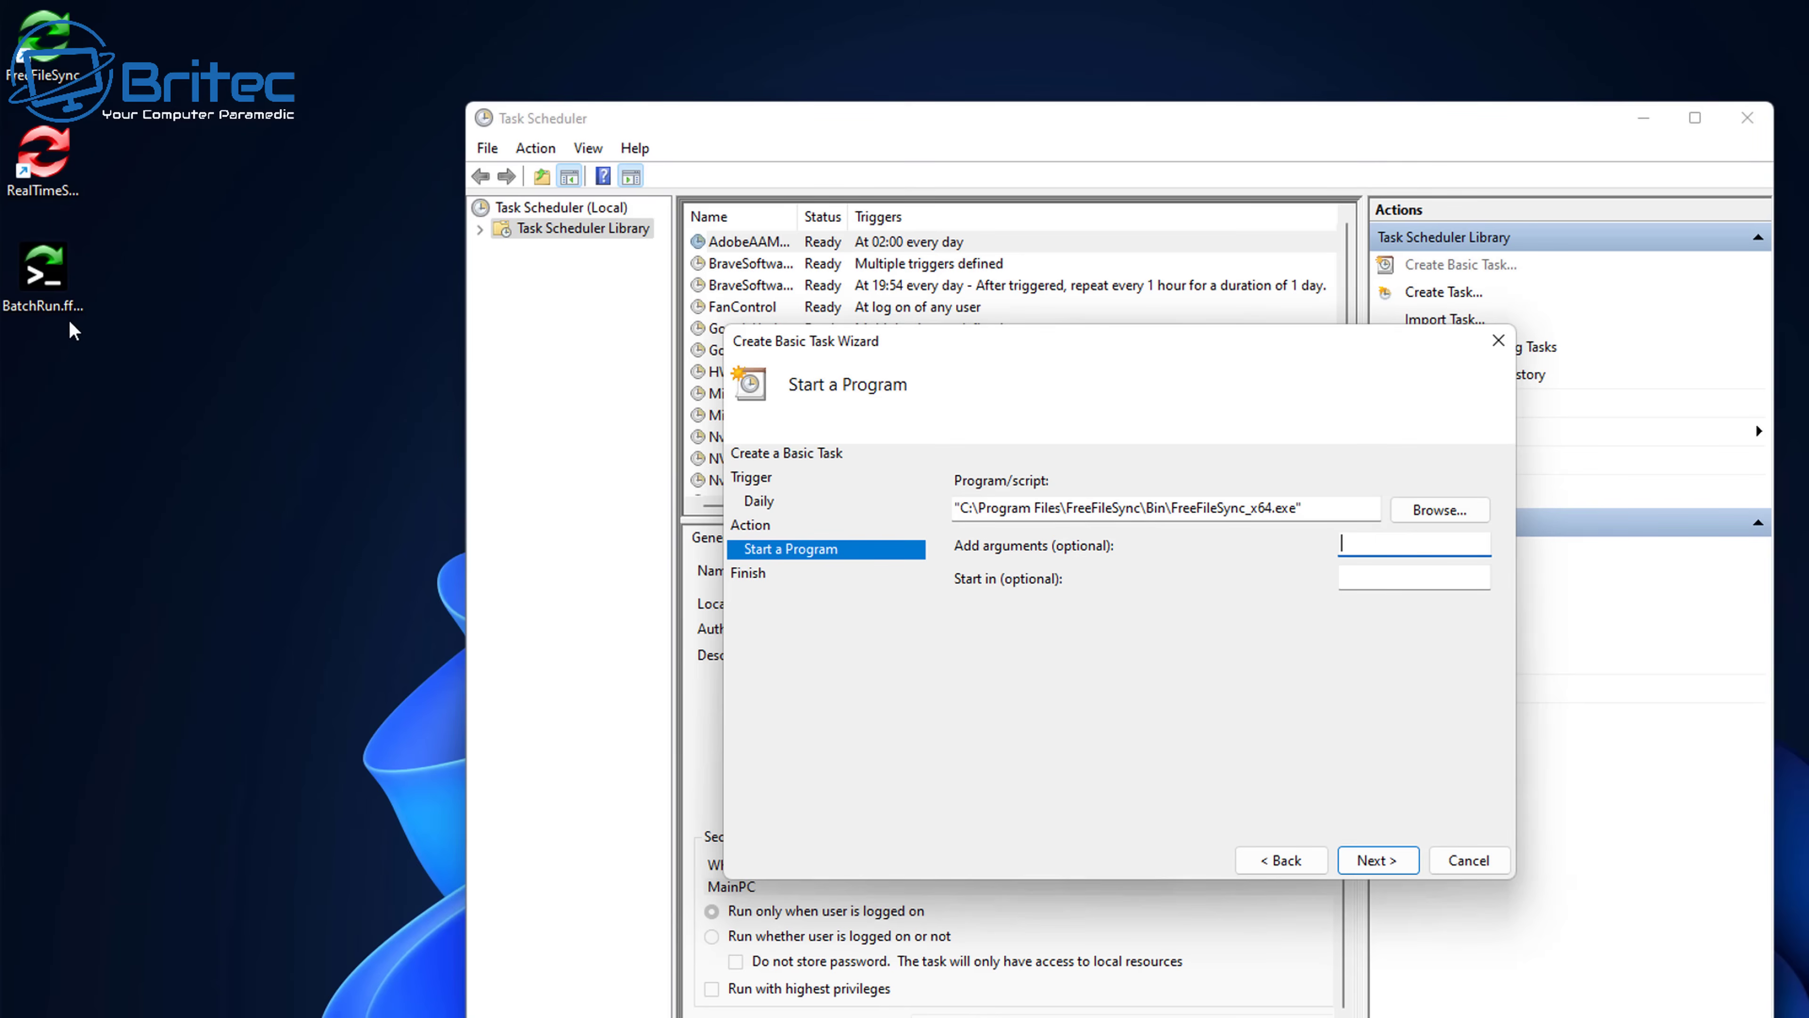
left_click(54, 278)
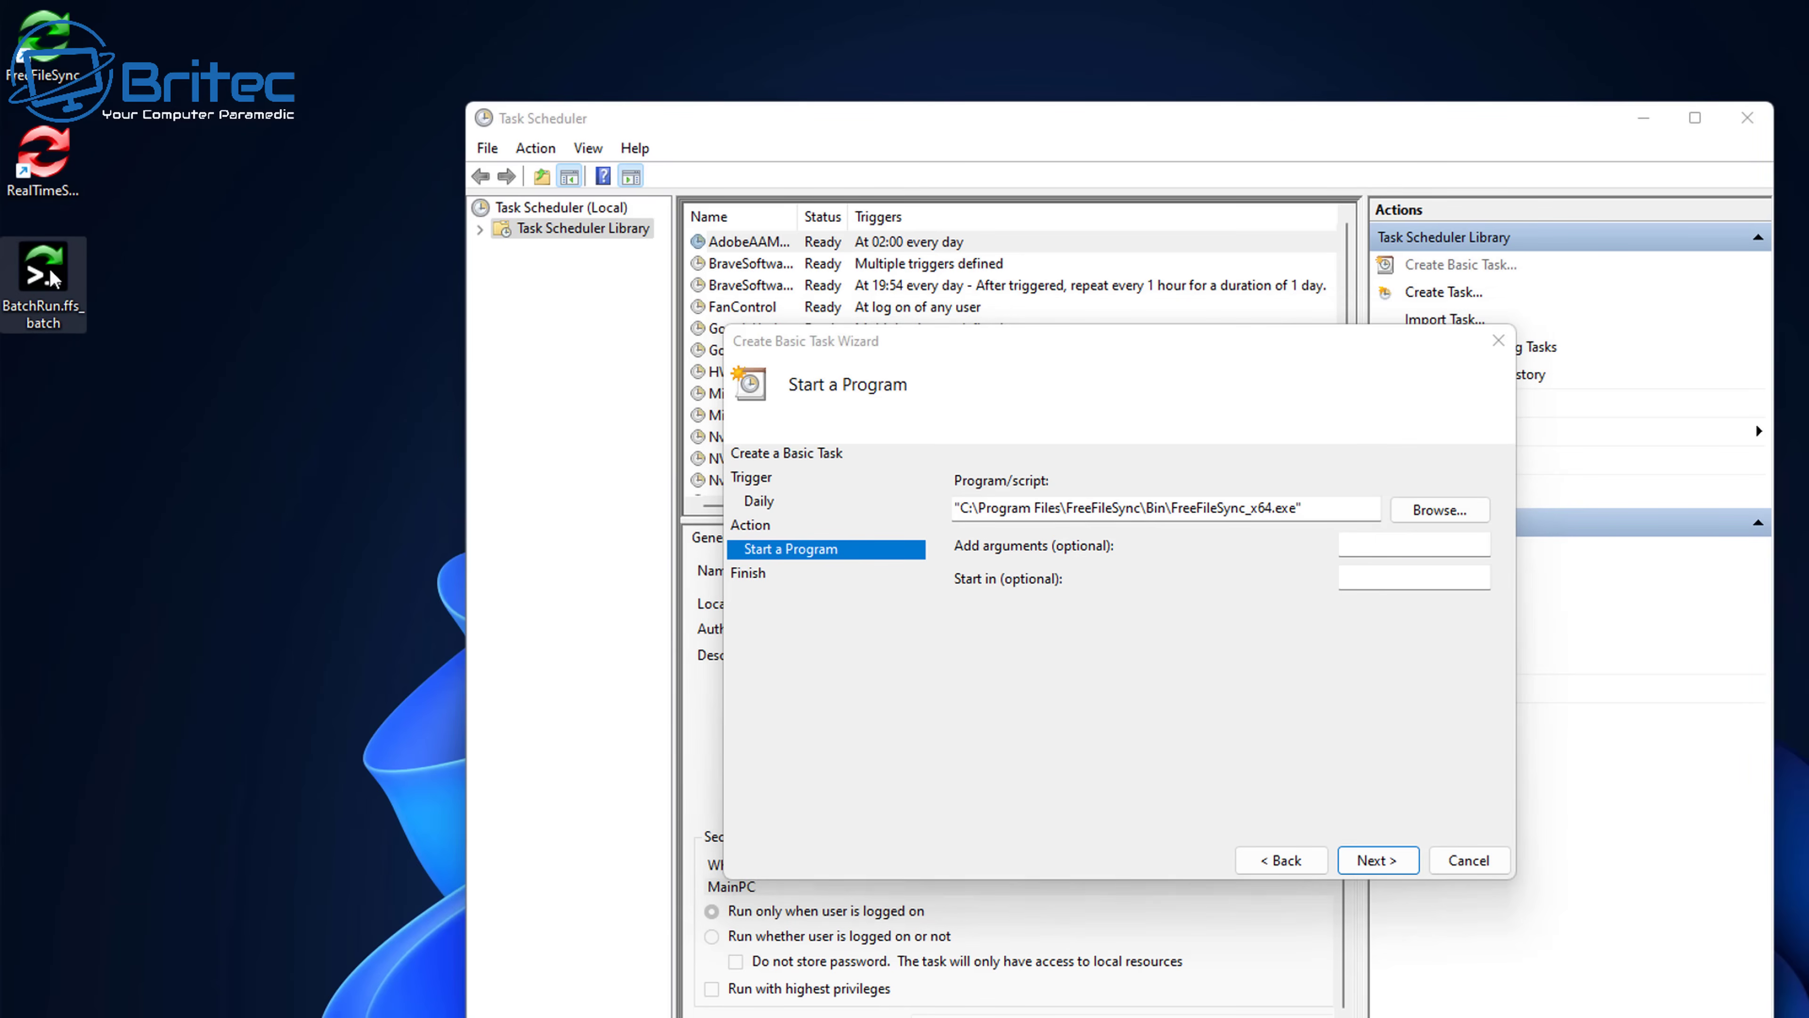
right_click(53, 278)
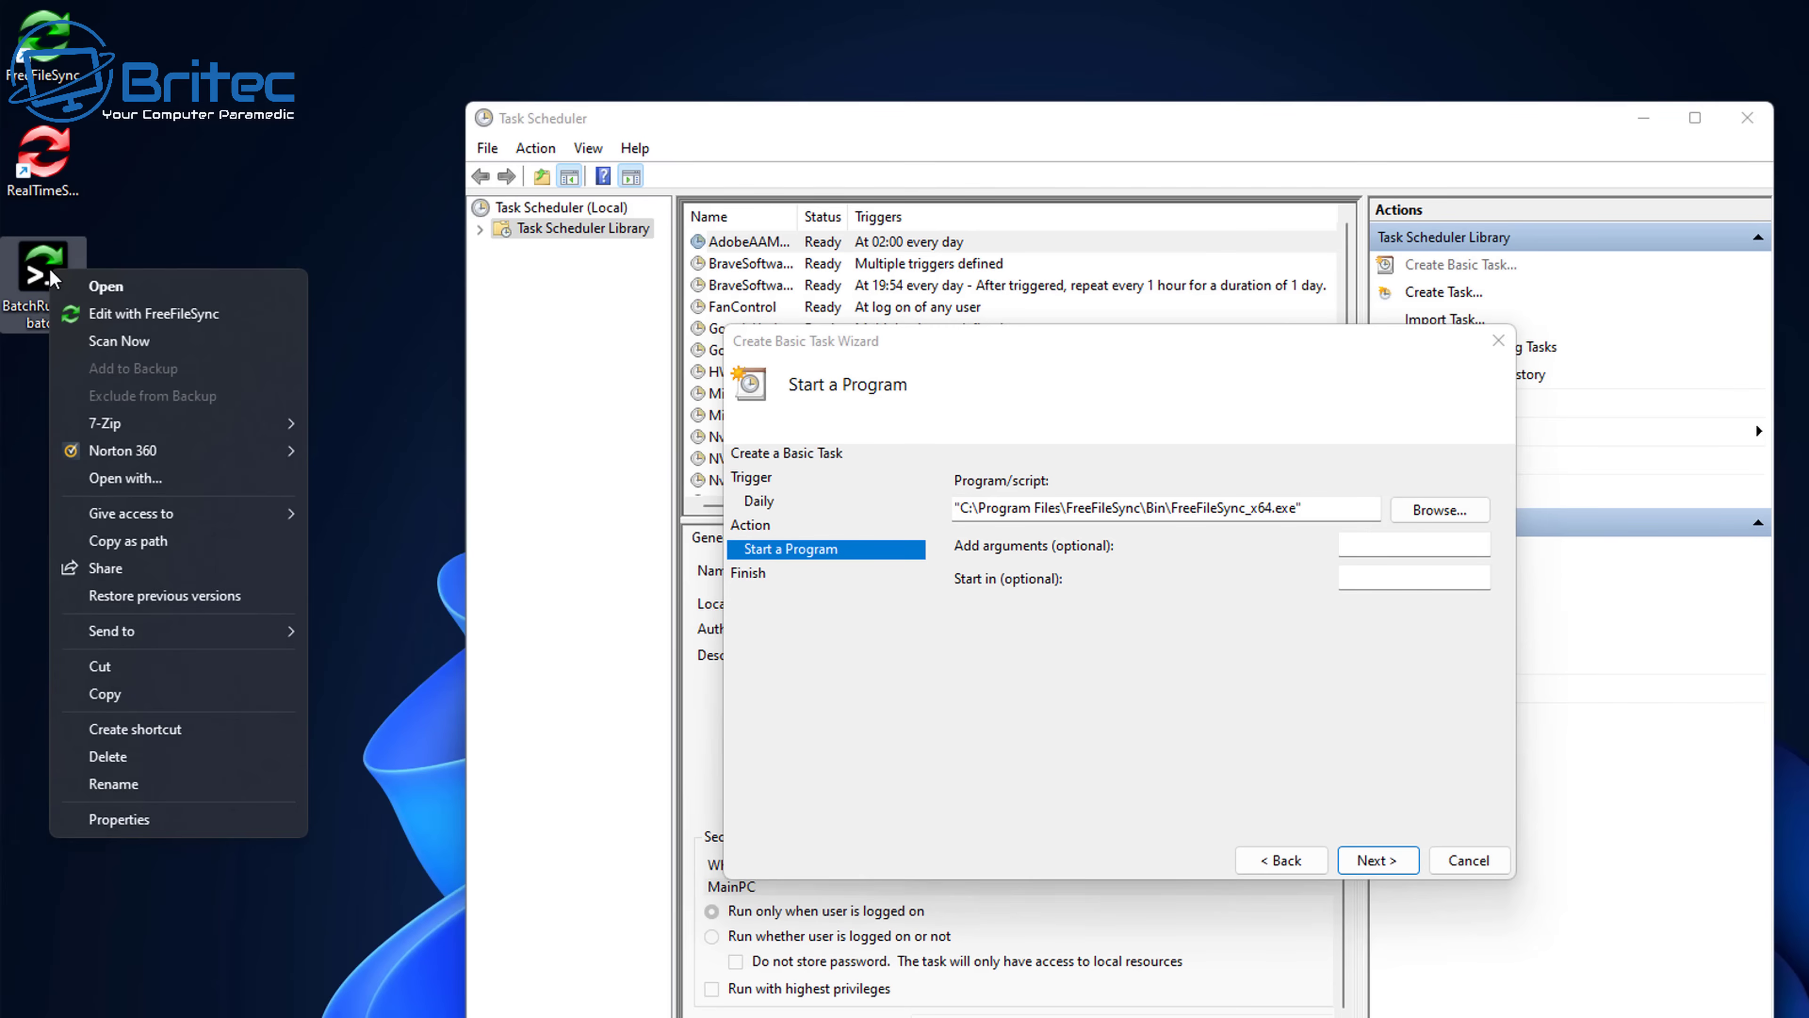
left_click(171, 543)
left_click(1377, 545)
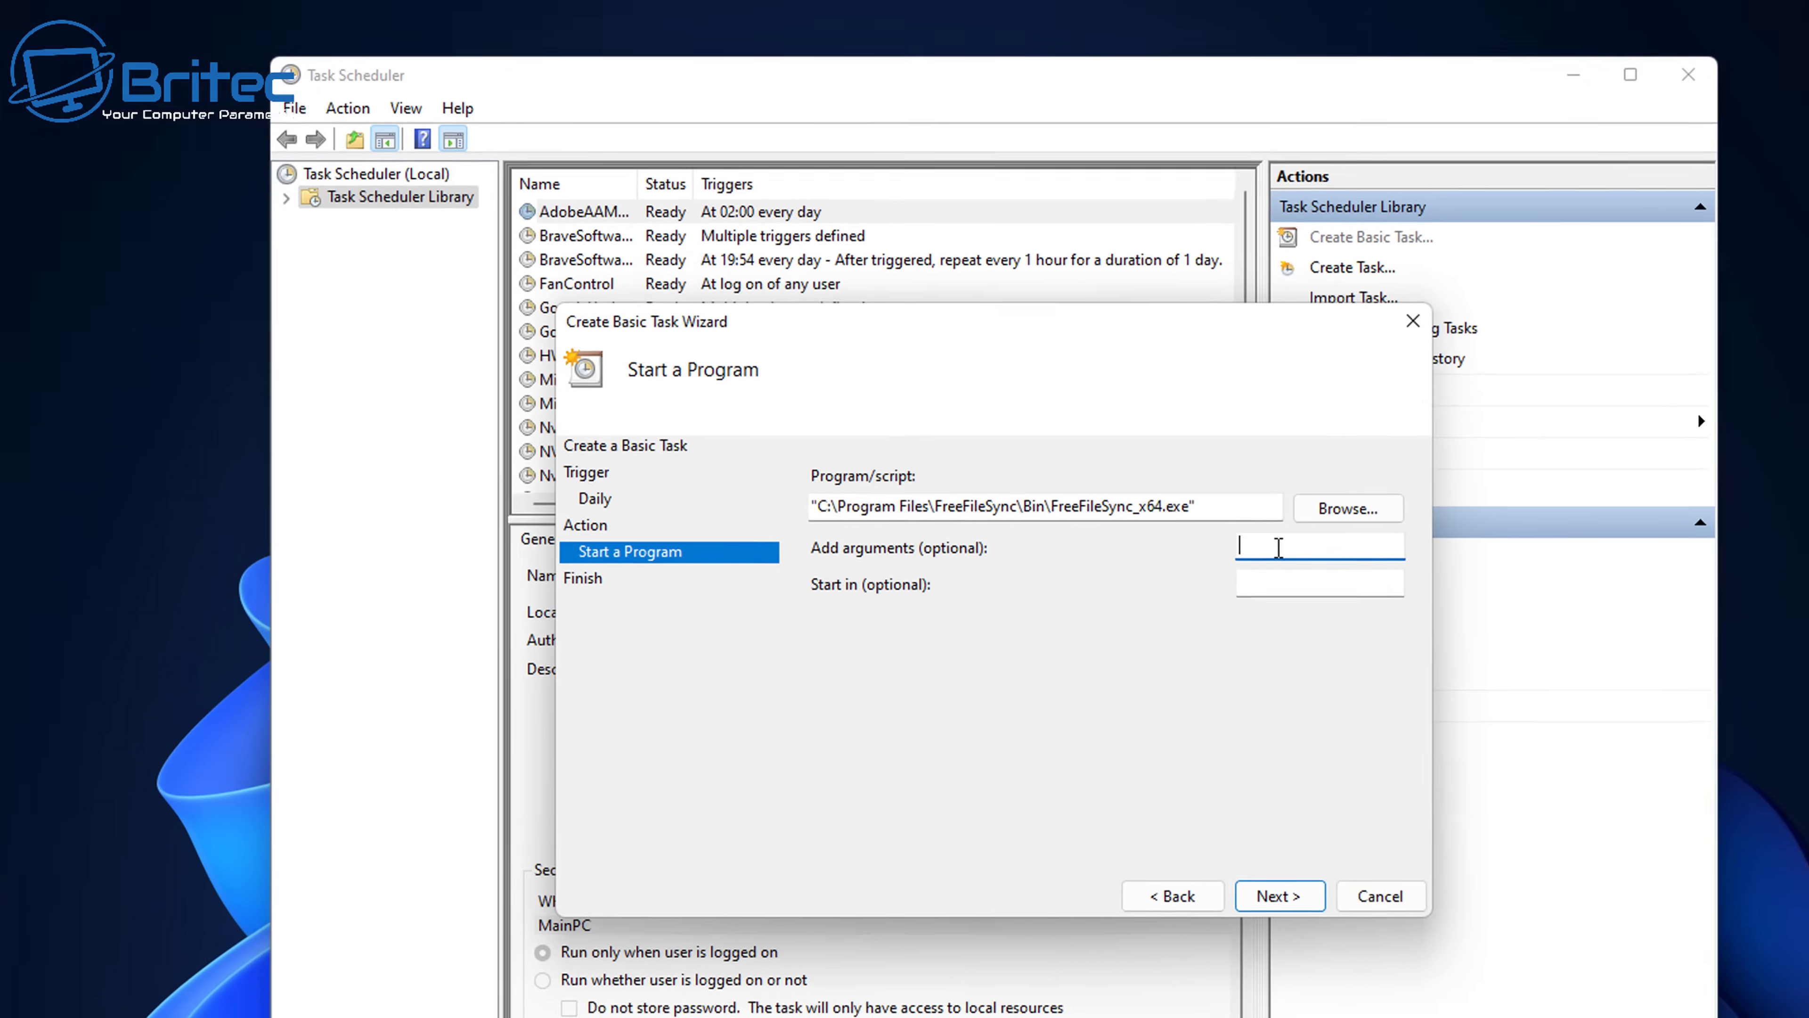
right_click(1281, 547)
left_click(1351, 656)
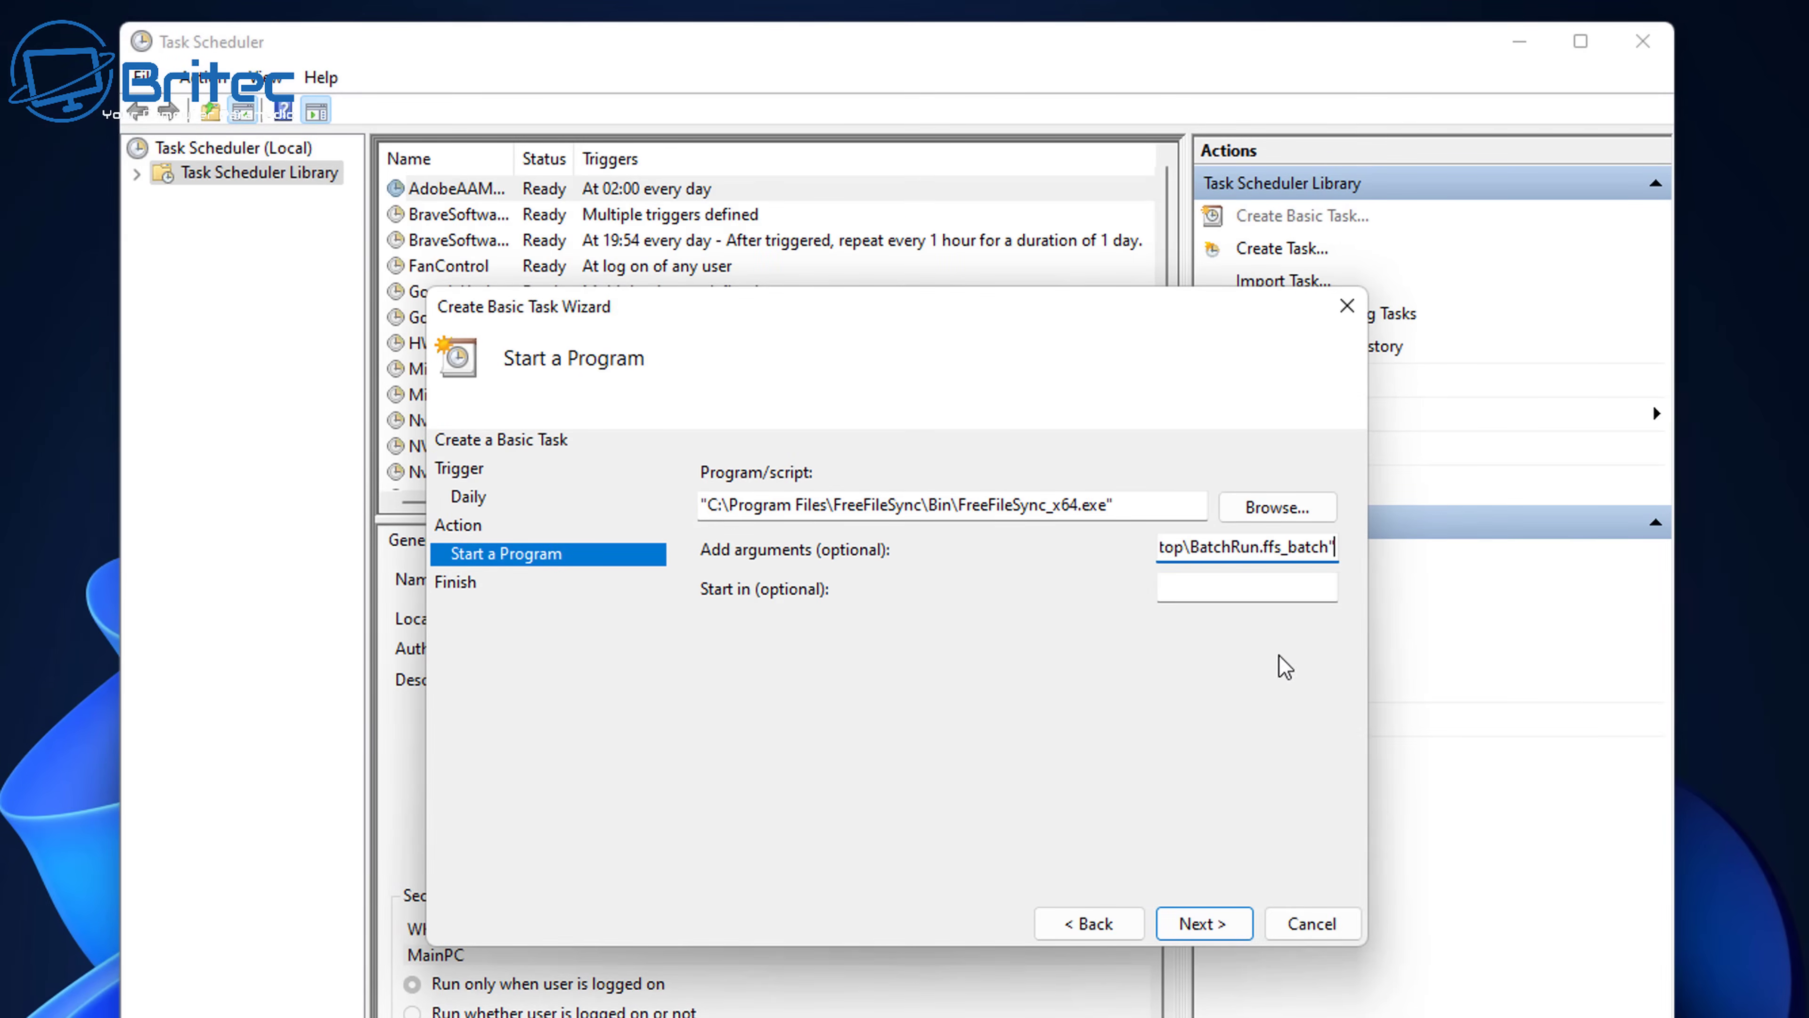
Check the full BatchRun.ffs_batch path in the arguments and finish creating the basic task
left_click_drag(1337, 546, 1042, 550)
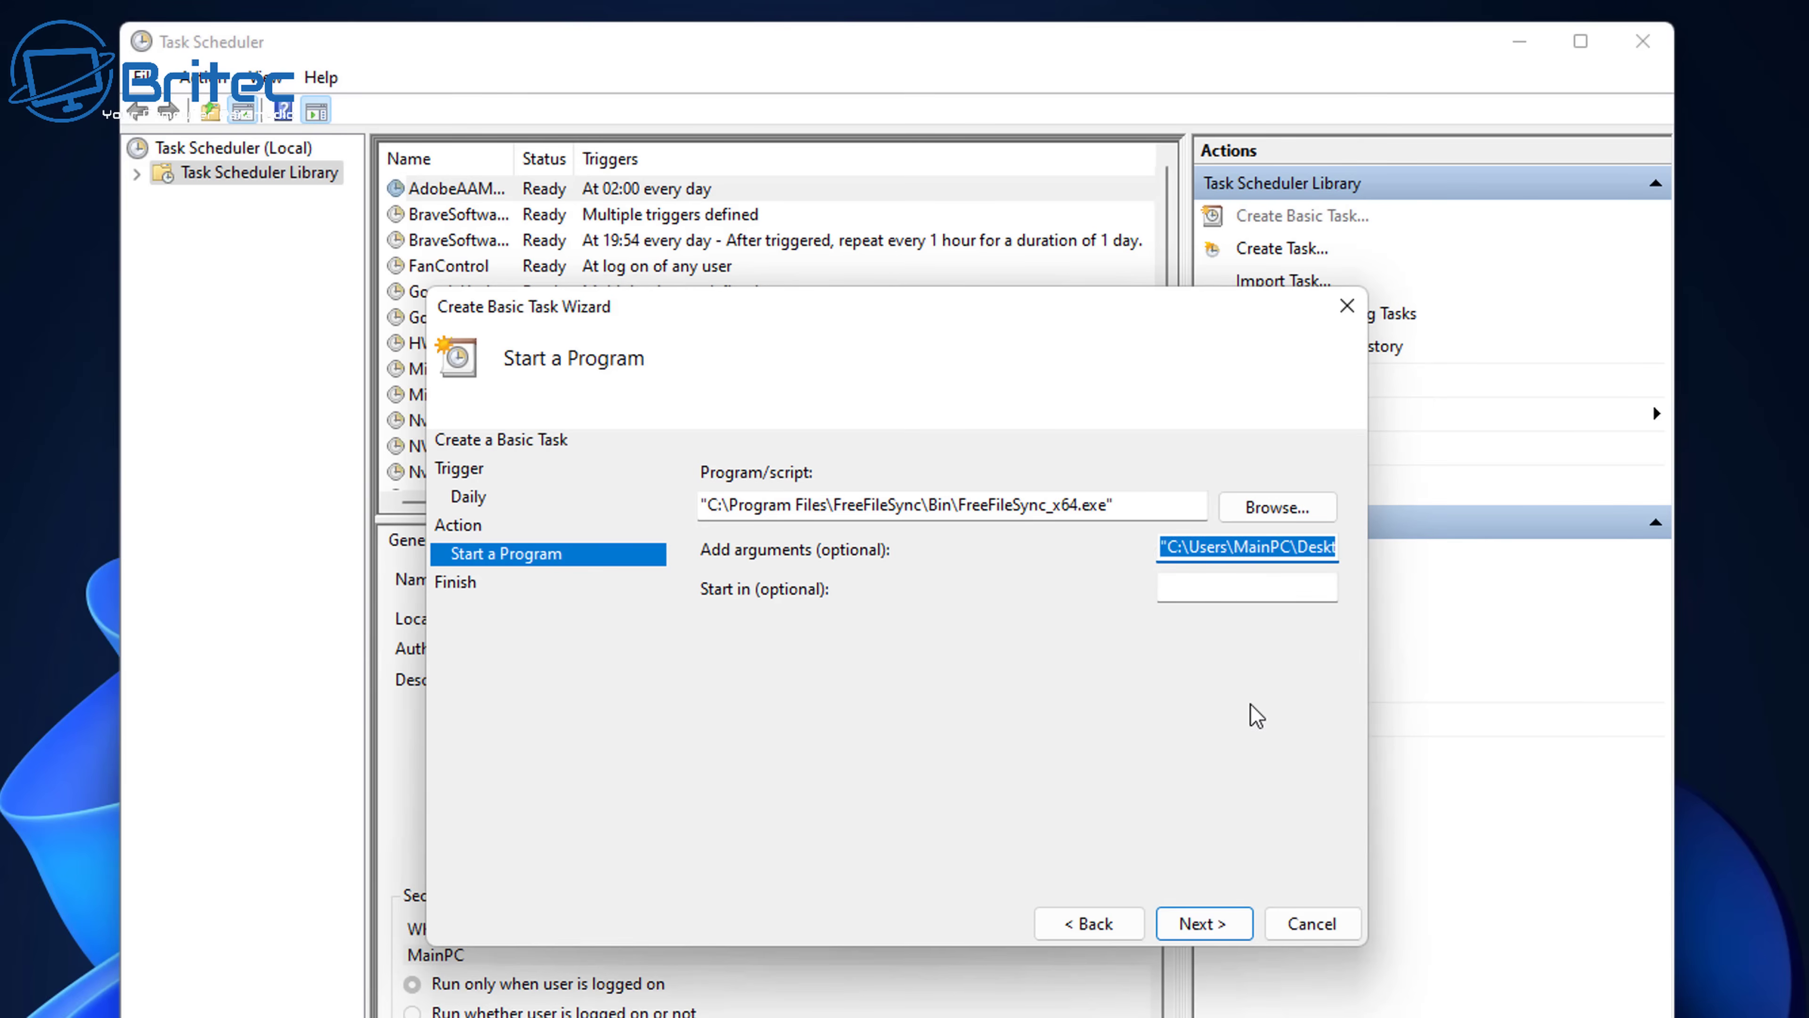
key("alt+Tab")
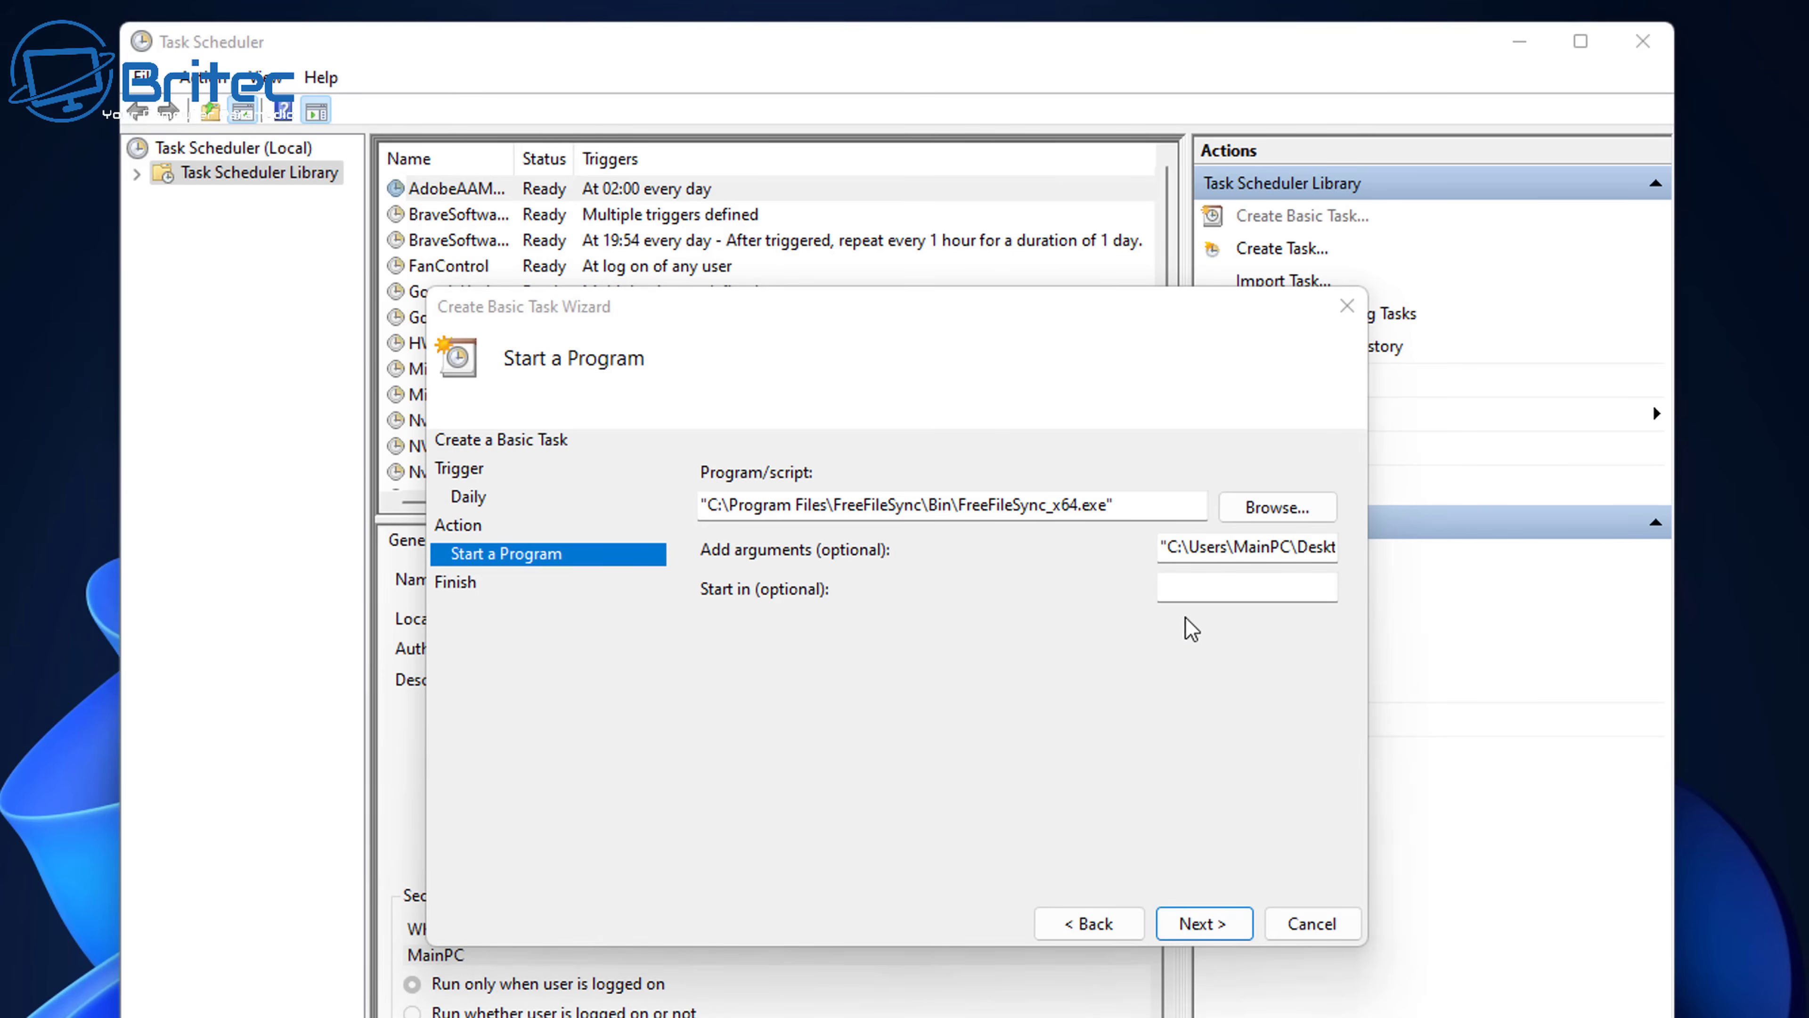
left_click_drag(1227, 549, 1408, 547)
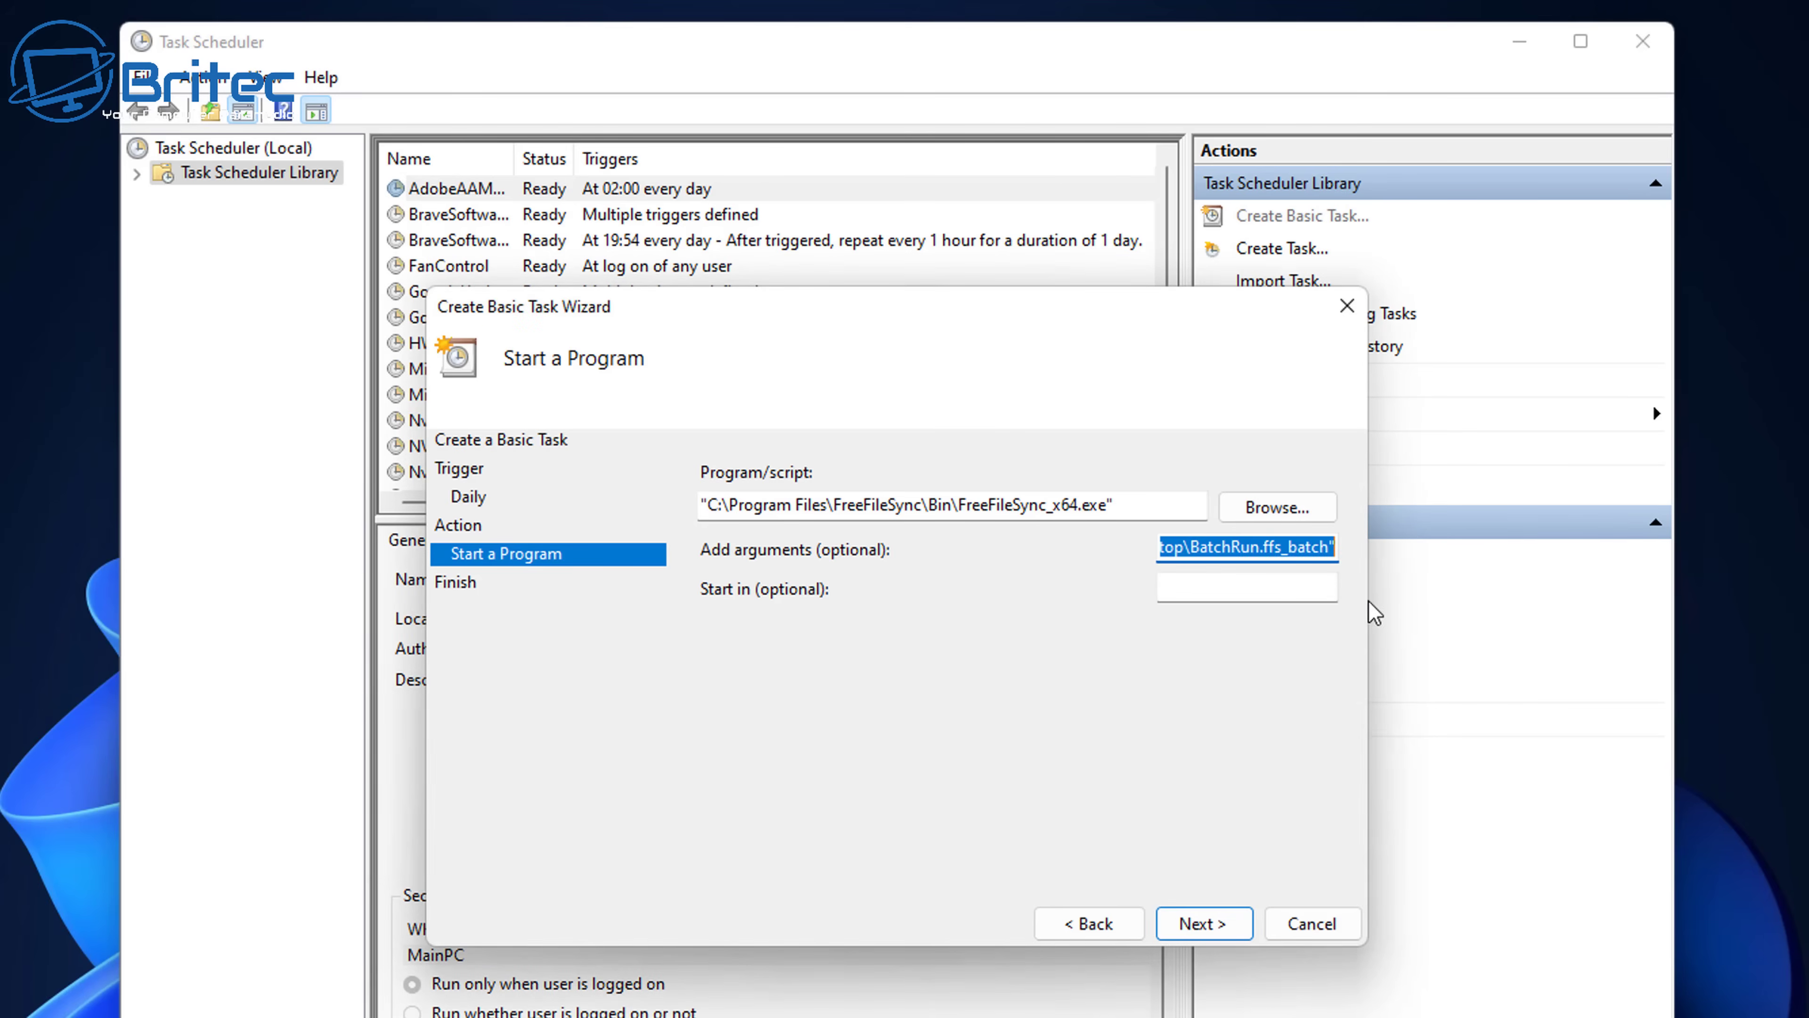
left_click(1203, 925)
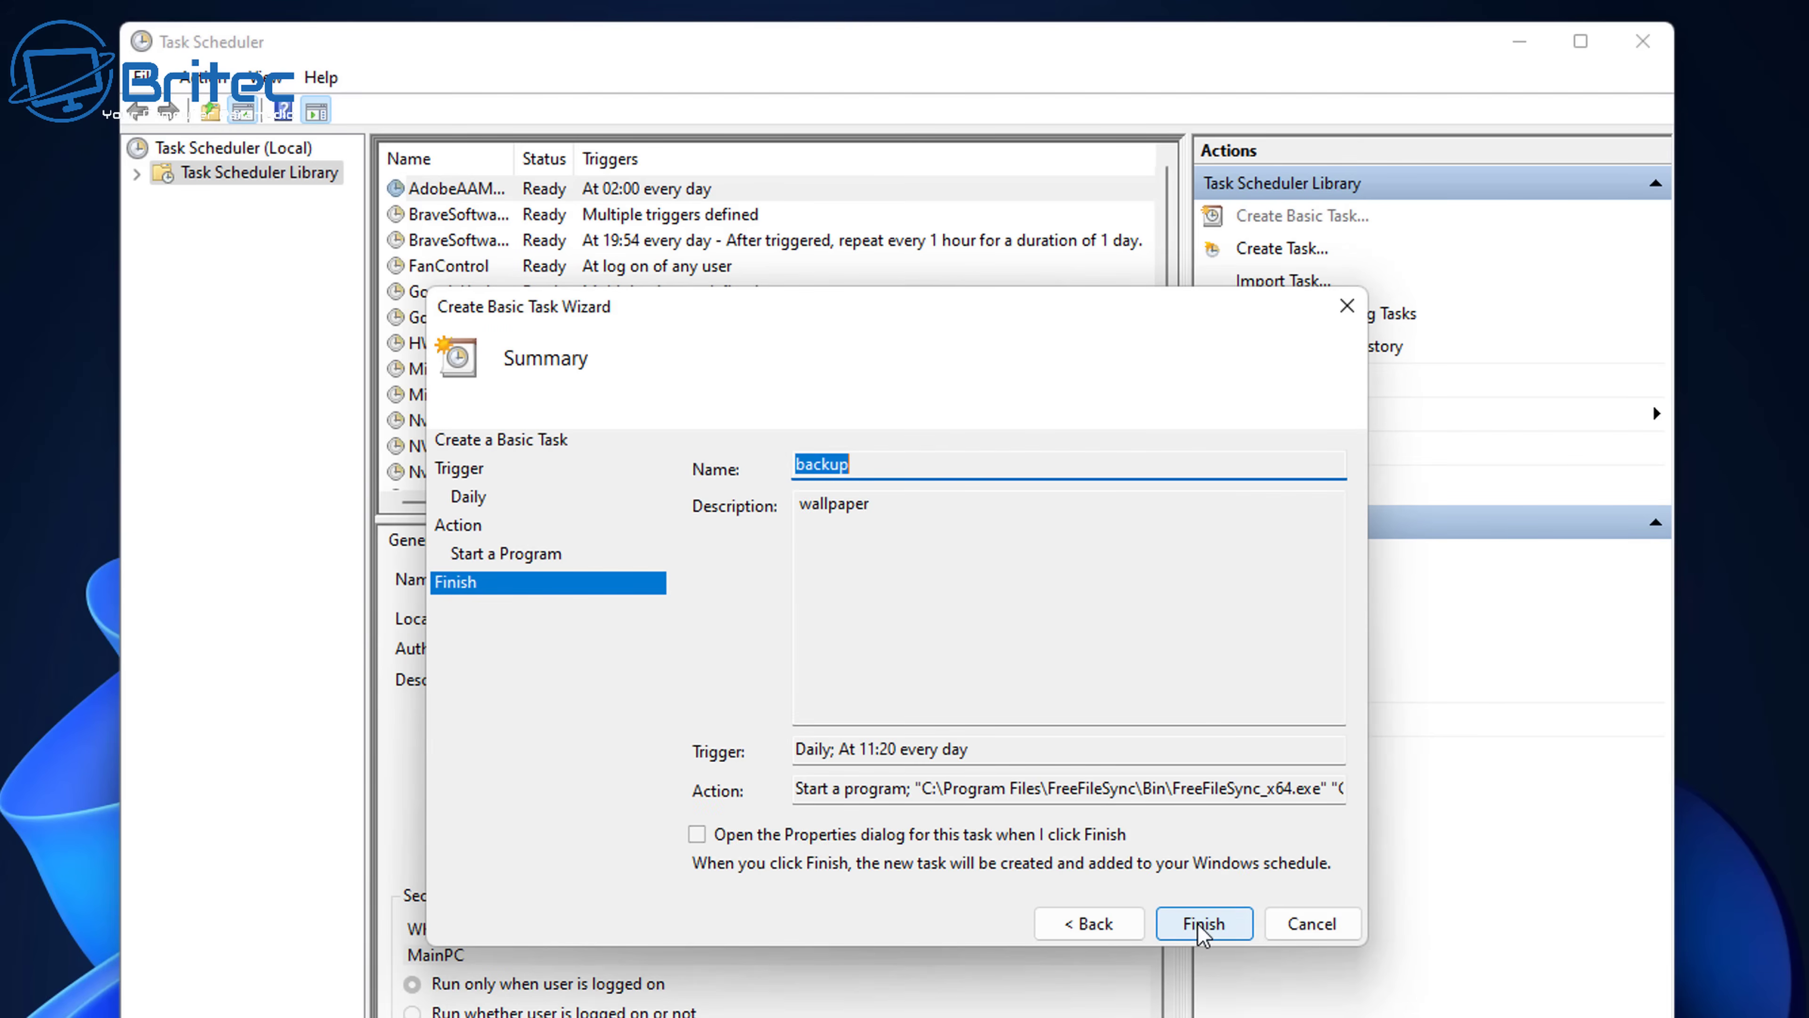
left_click(1200, 931)
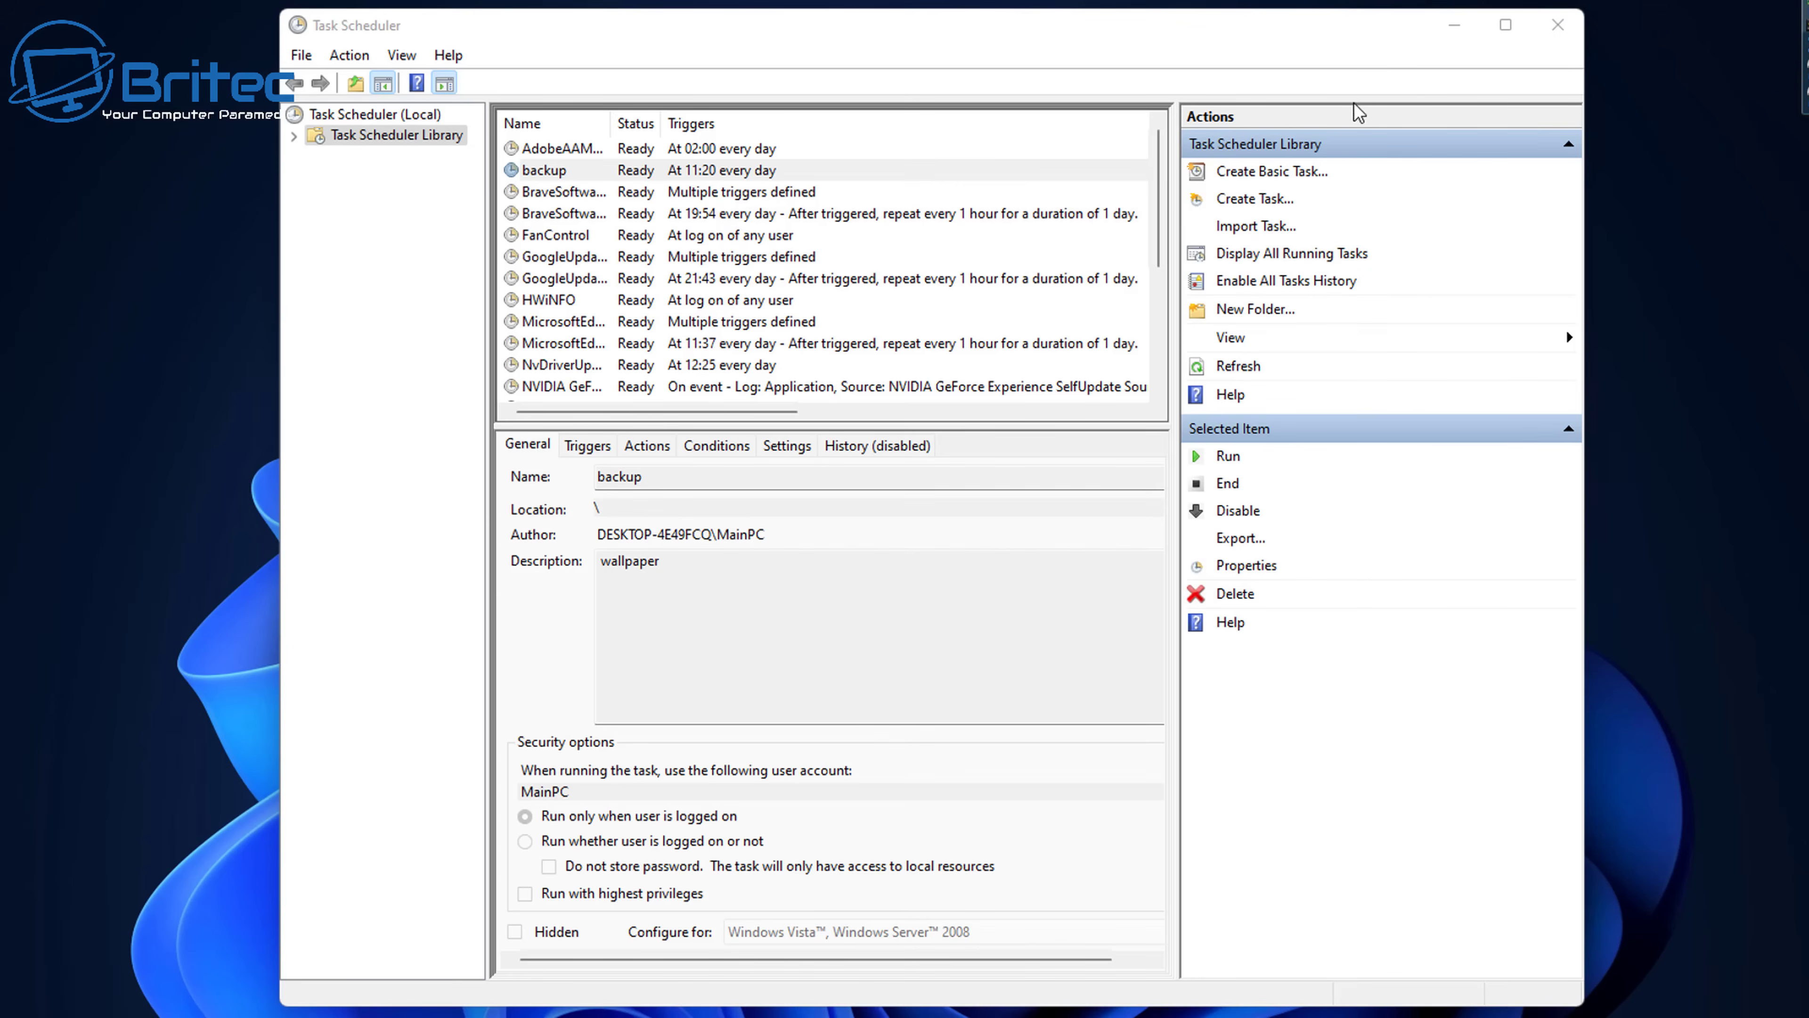
Minimise Task Scheduler, check the files in the backup folder on the E: drive and minimise that folder window
left_click(1456, 29)
left_click(1456, 32)
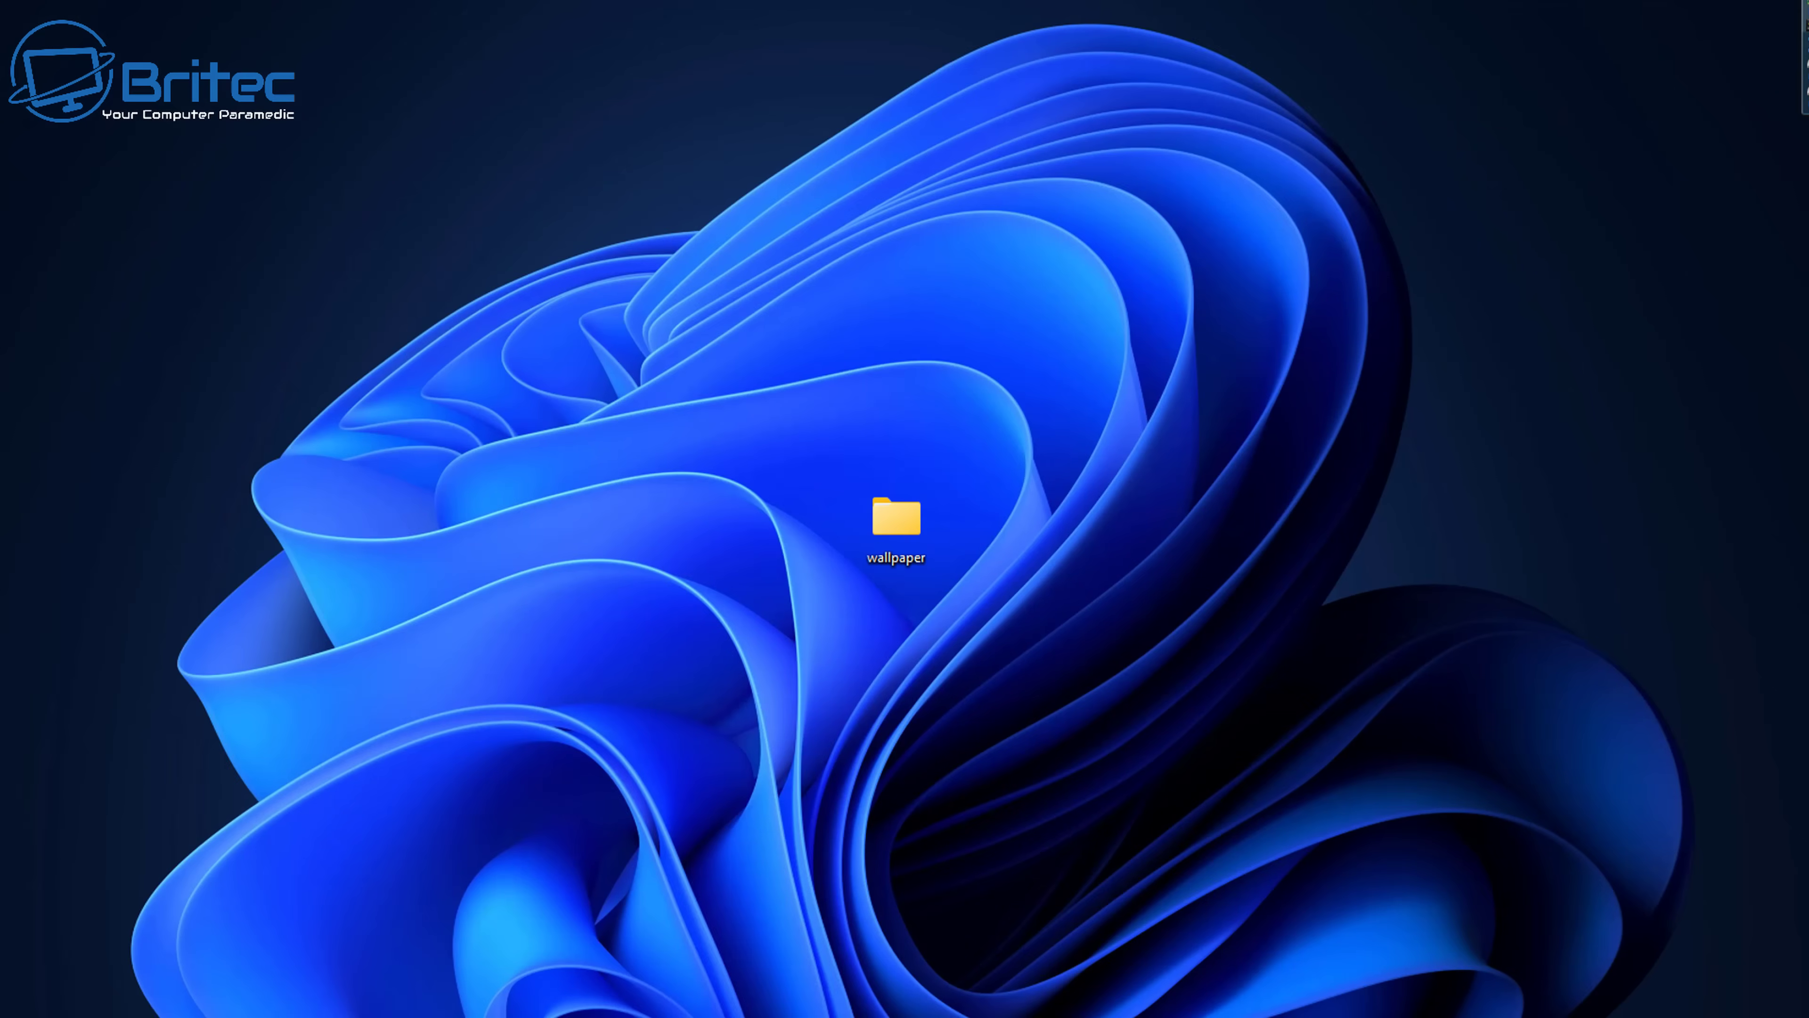
key("alt+Tab")
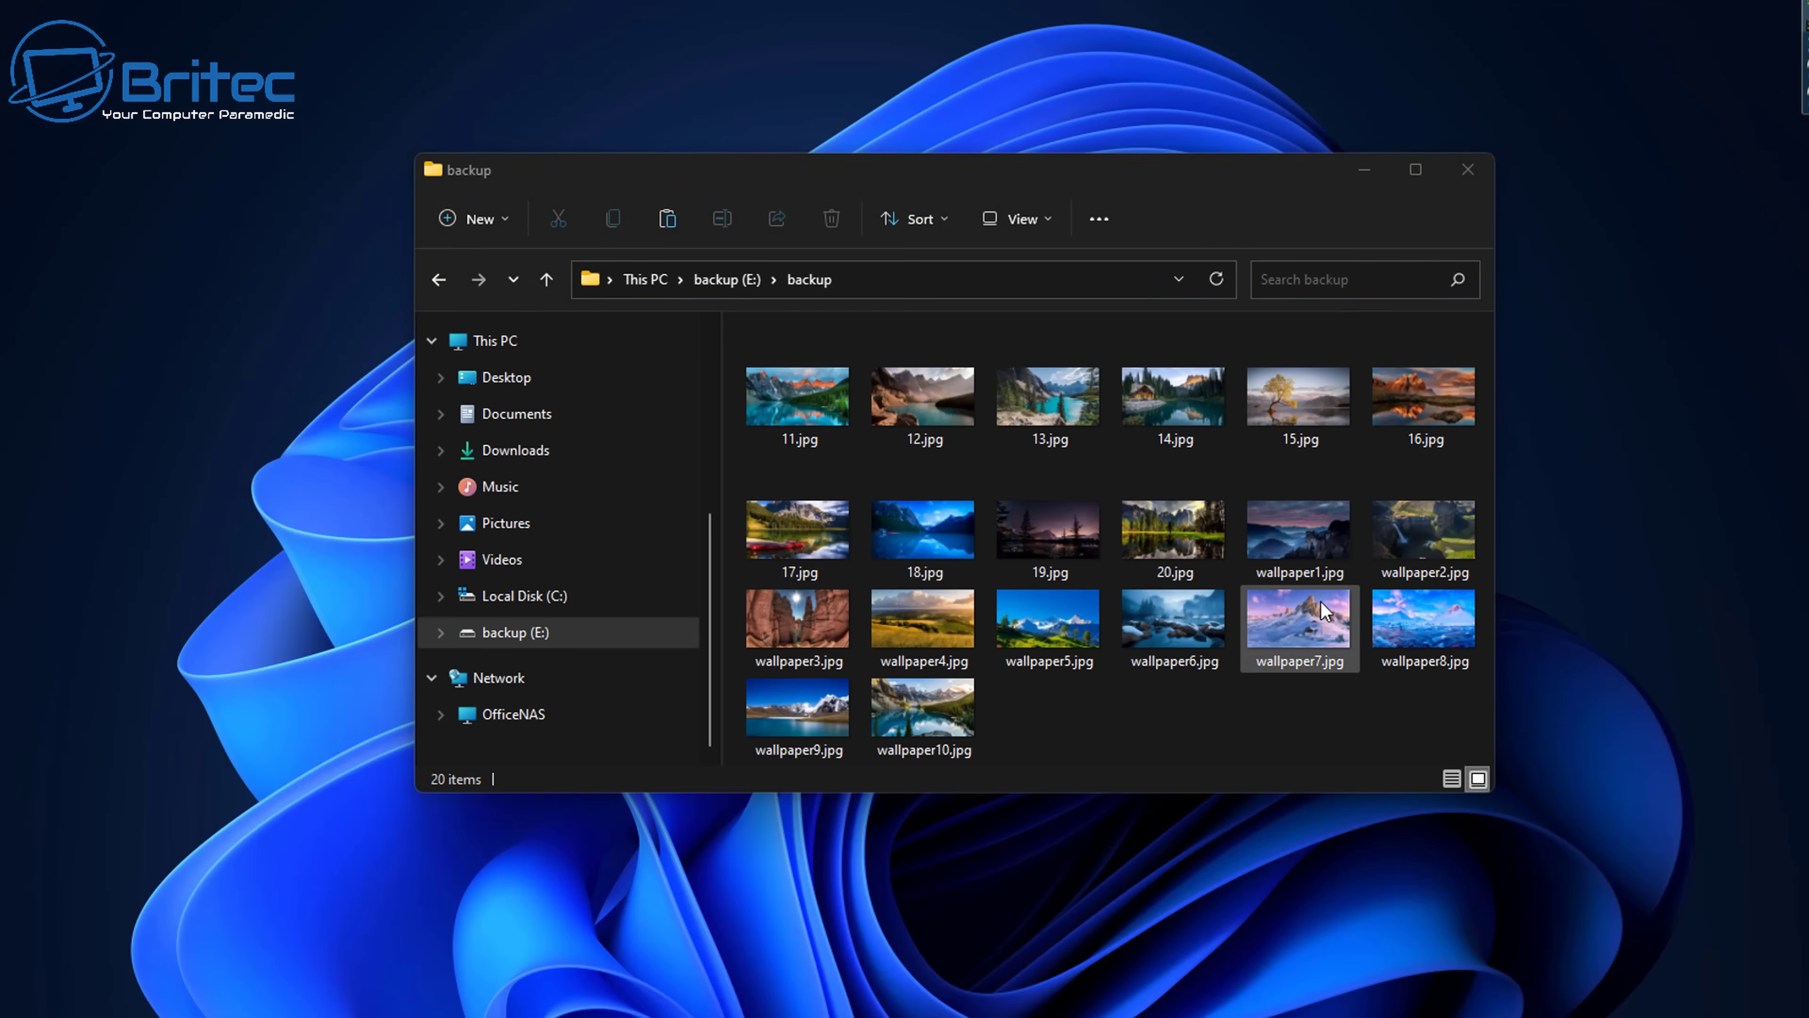
left_click(1364, 167)
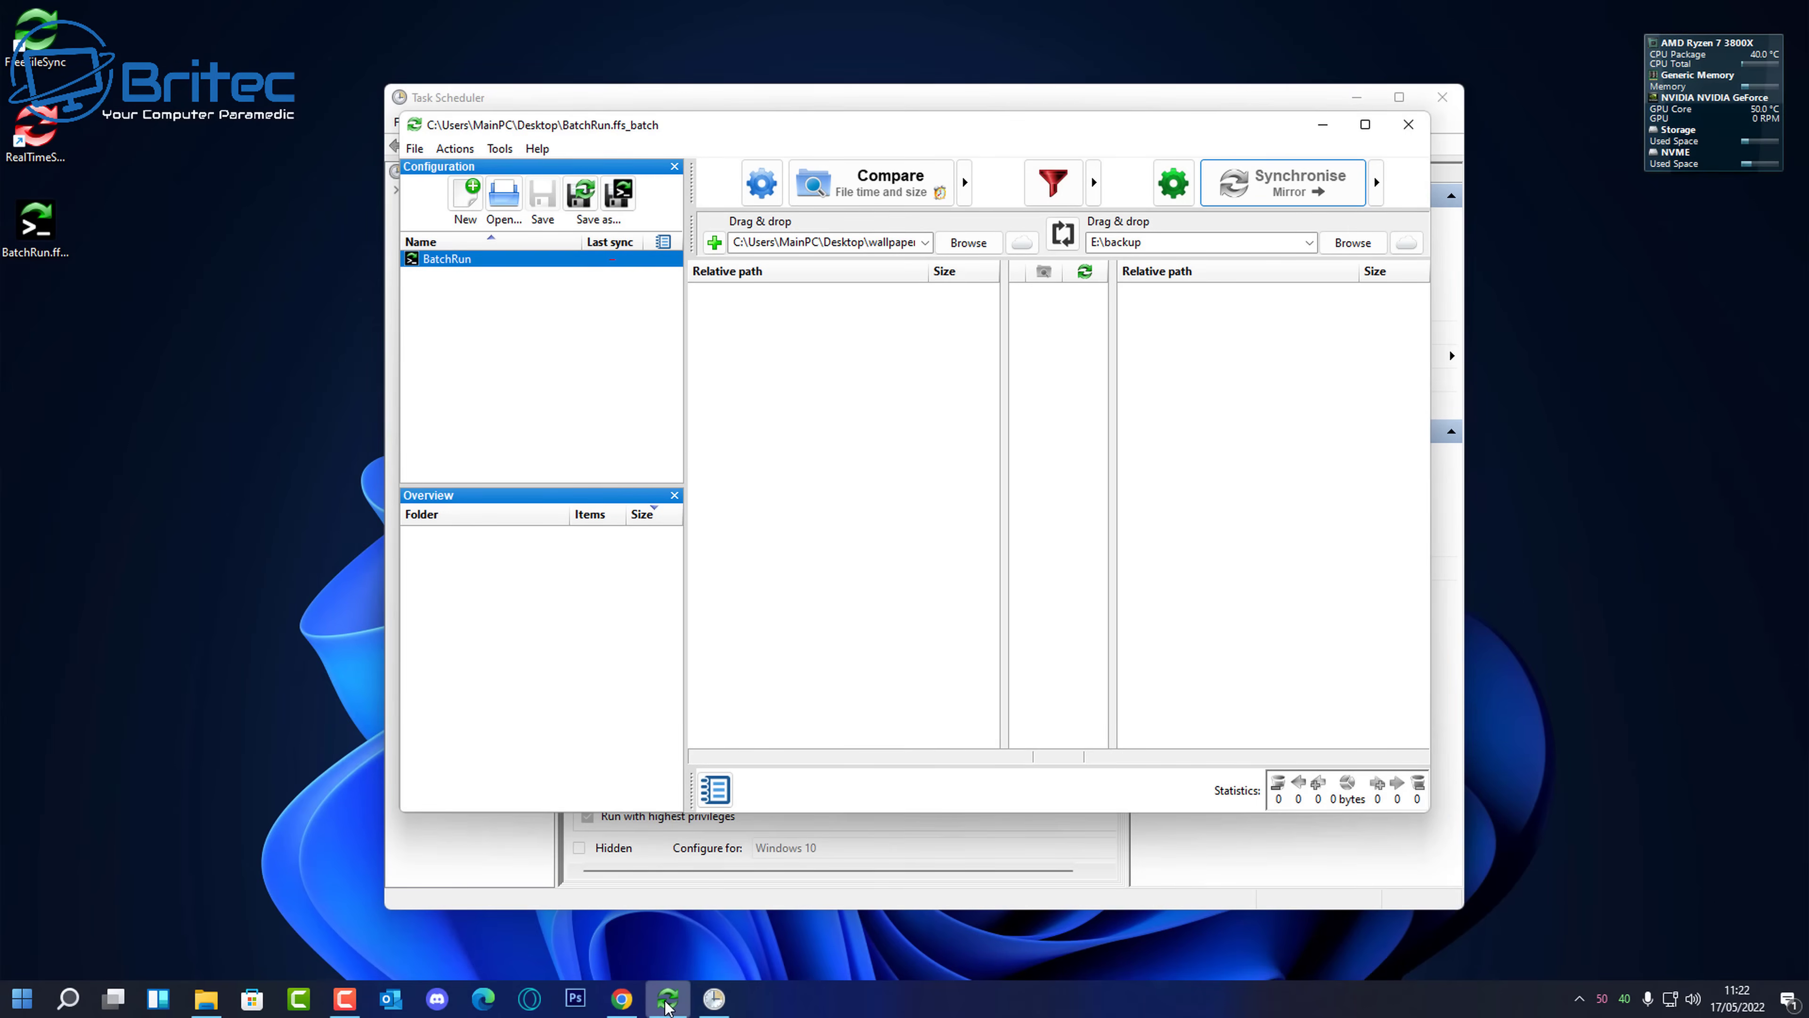
Minimise FreeFileSync, recheck the E: drive's backup folder for the mirrored files, close it and minimise Task Scheduler
left_click(667, 999)
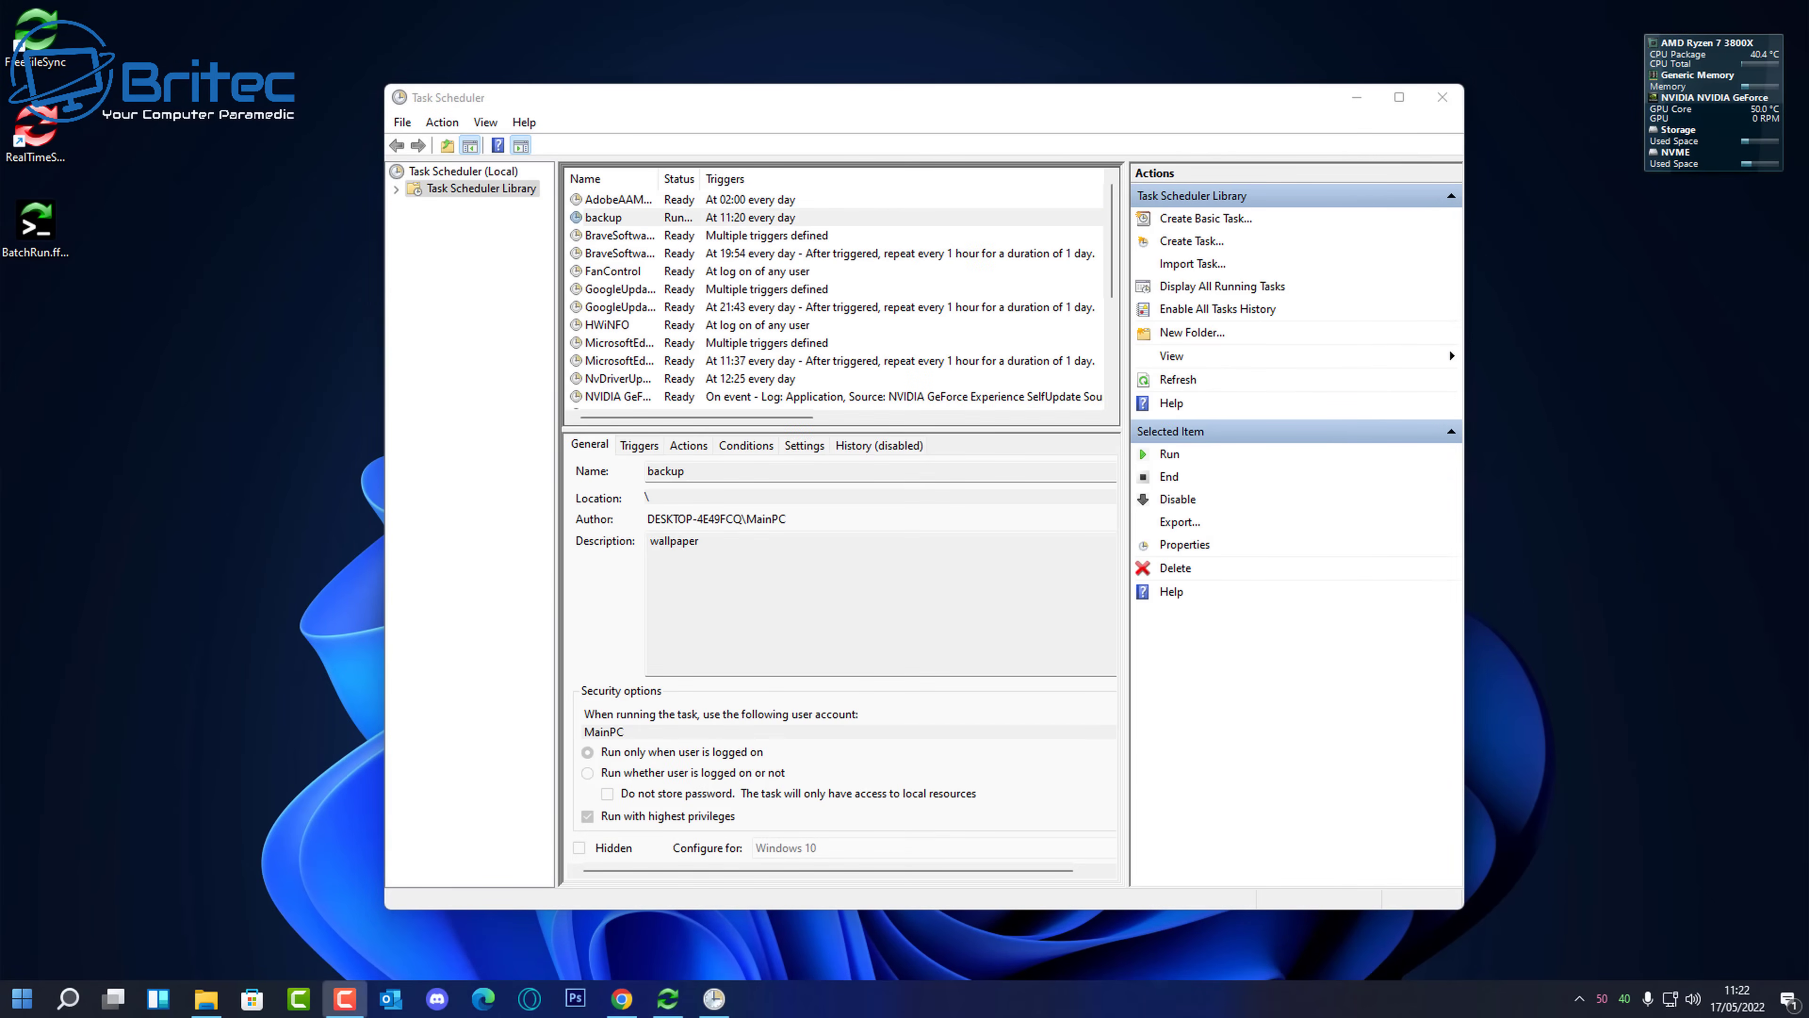
left_click(206, 998)
left_click(868, 872)
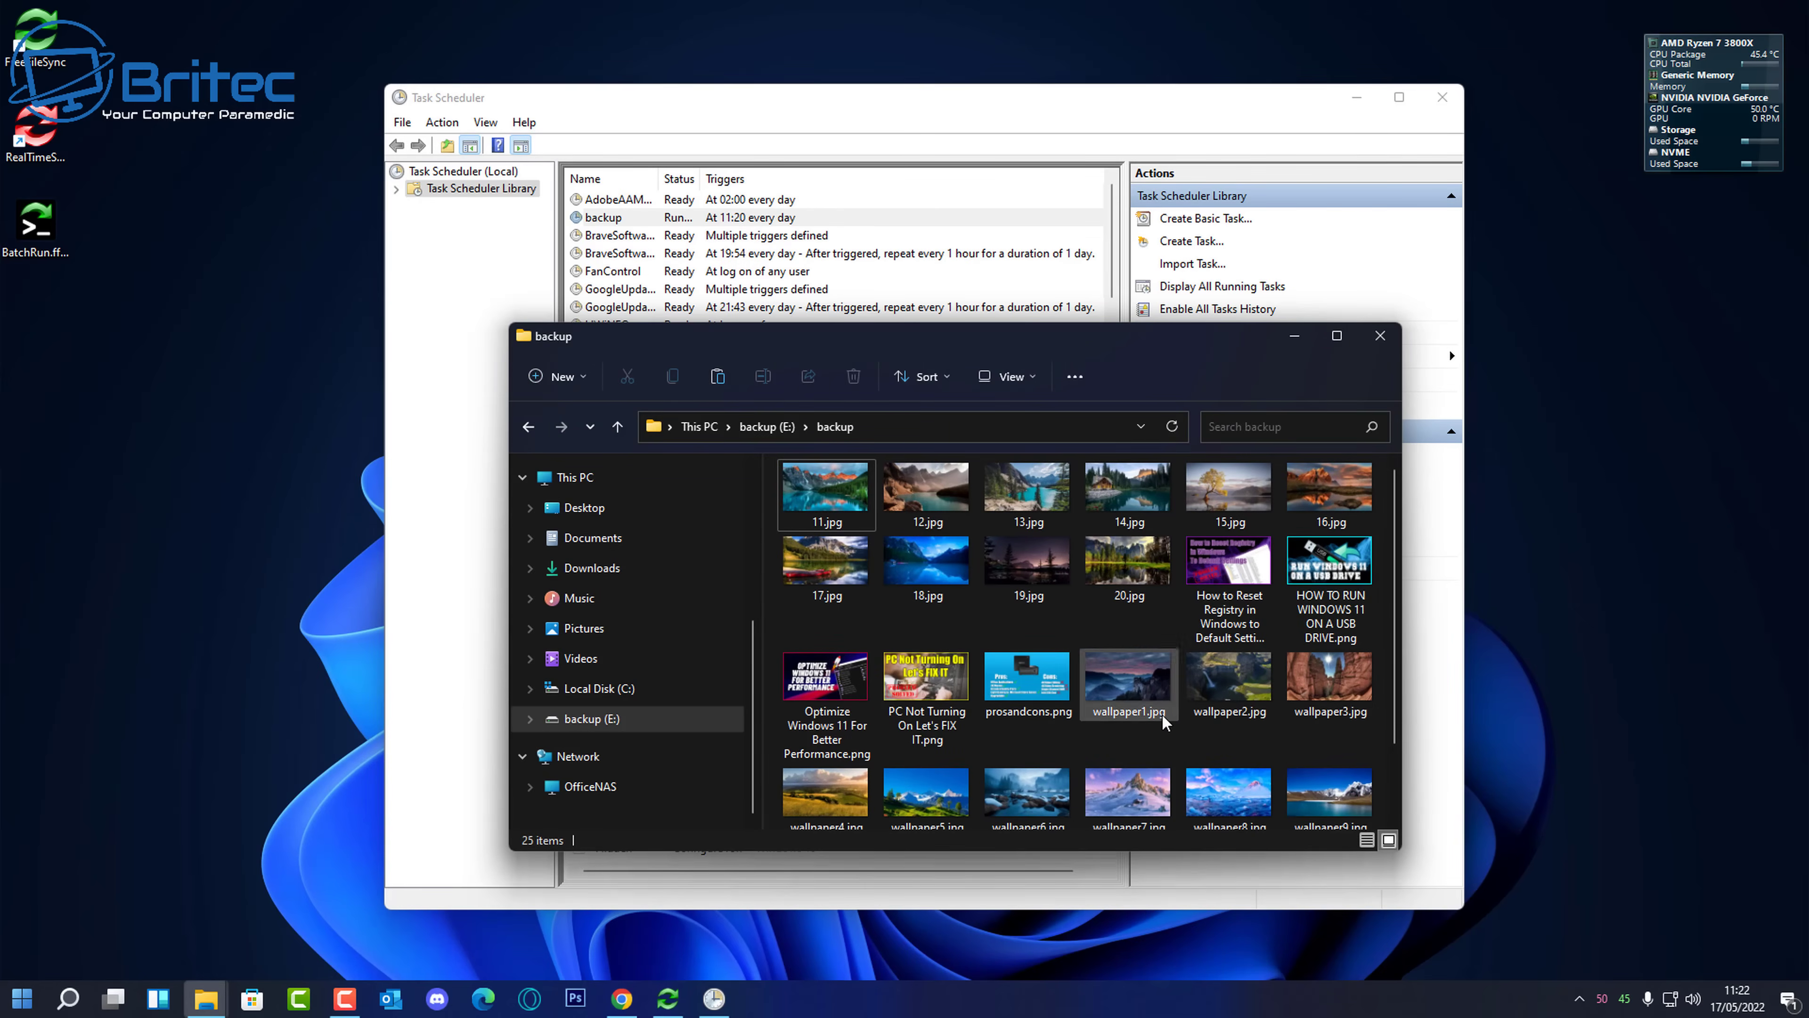
left_click(1377, 341)
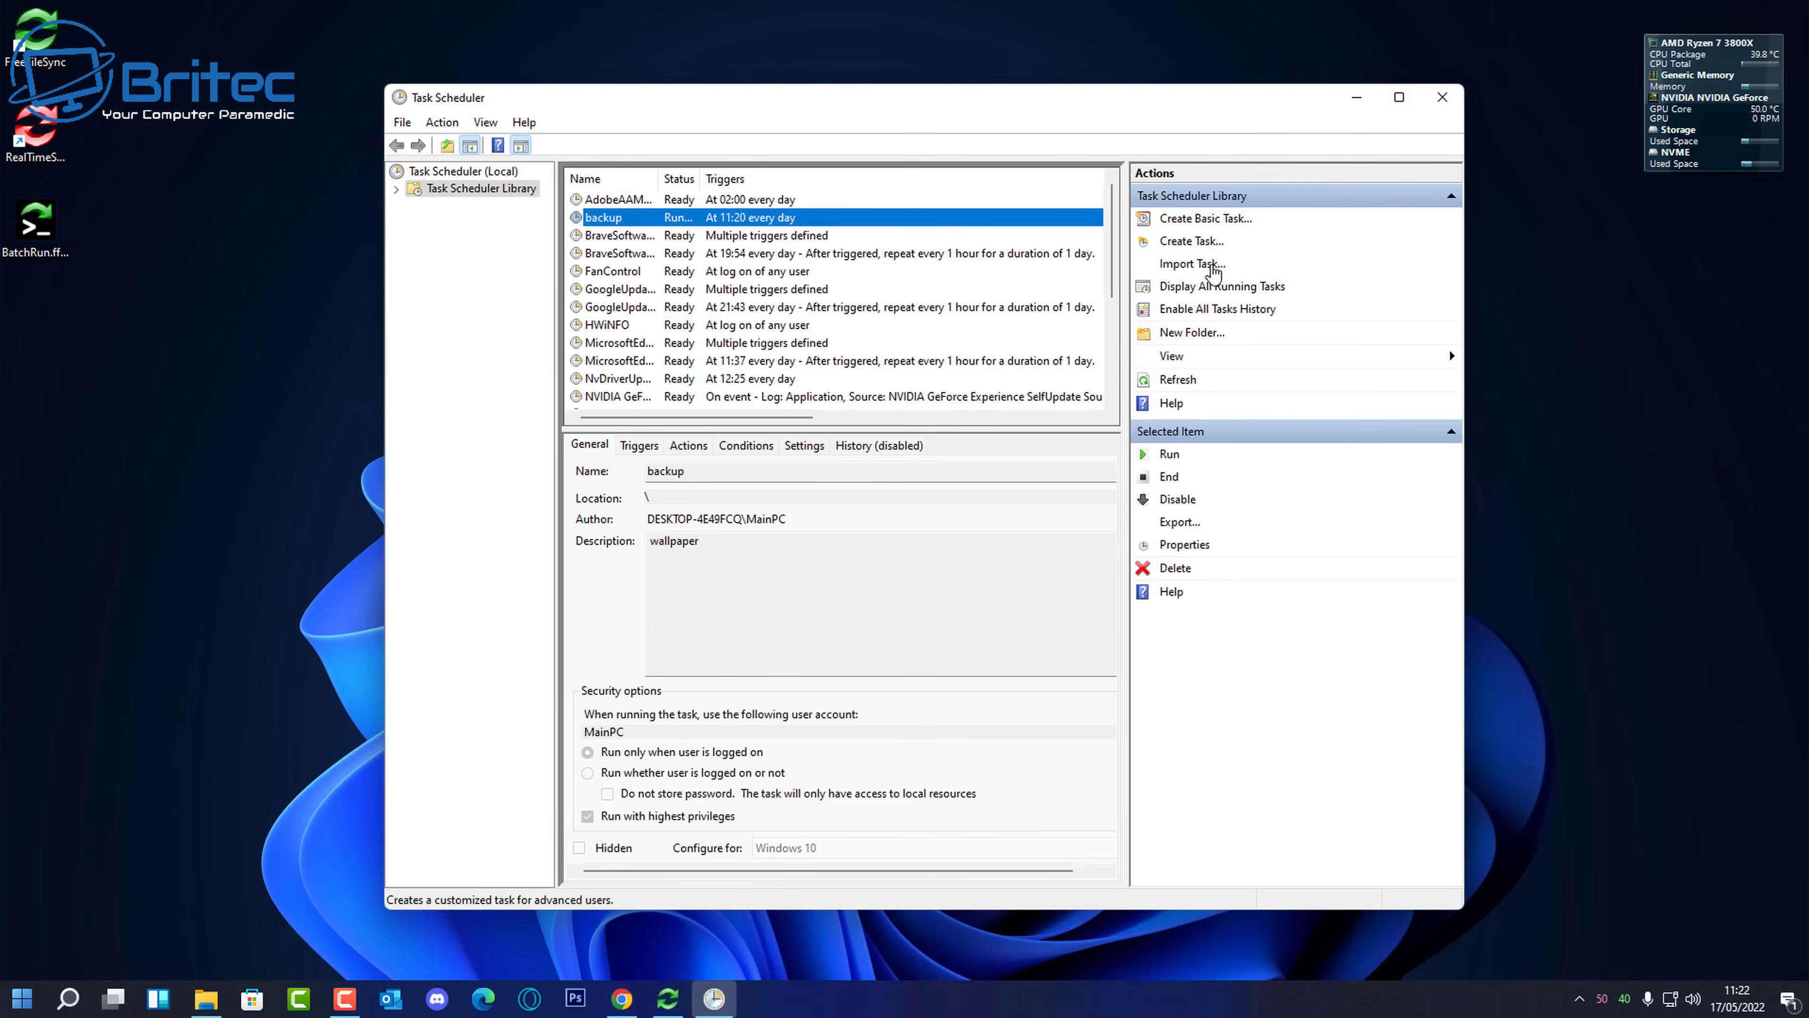
left_click(1356, 100)
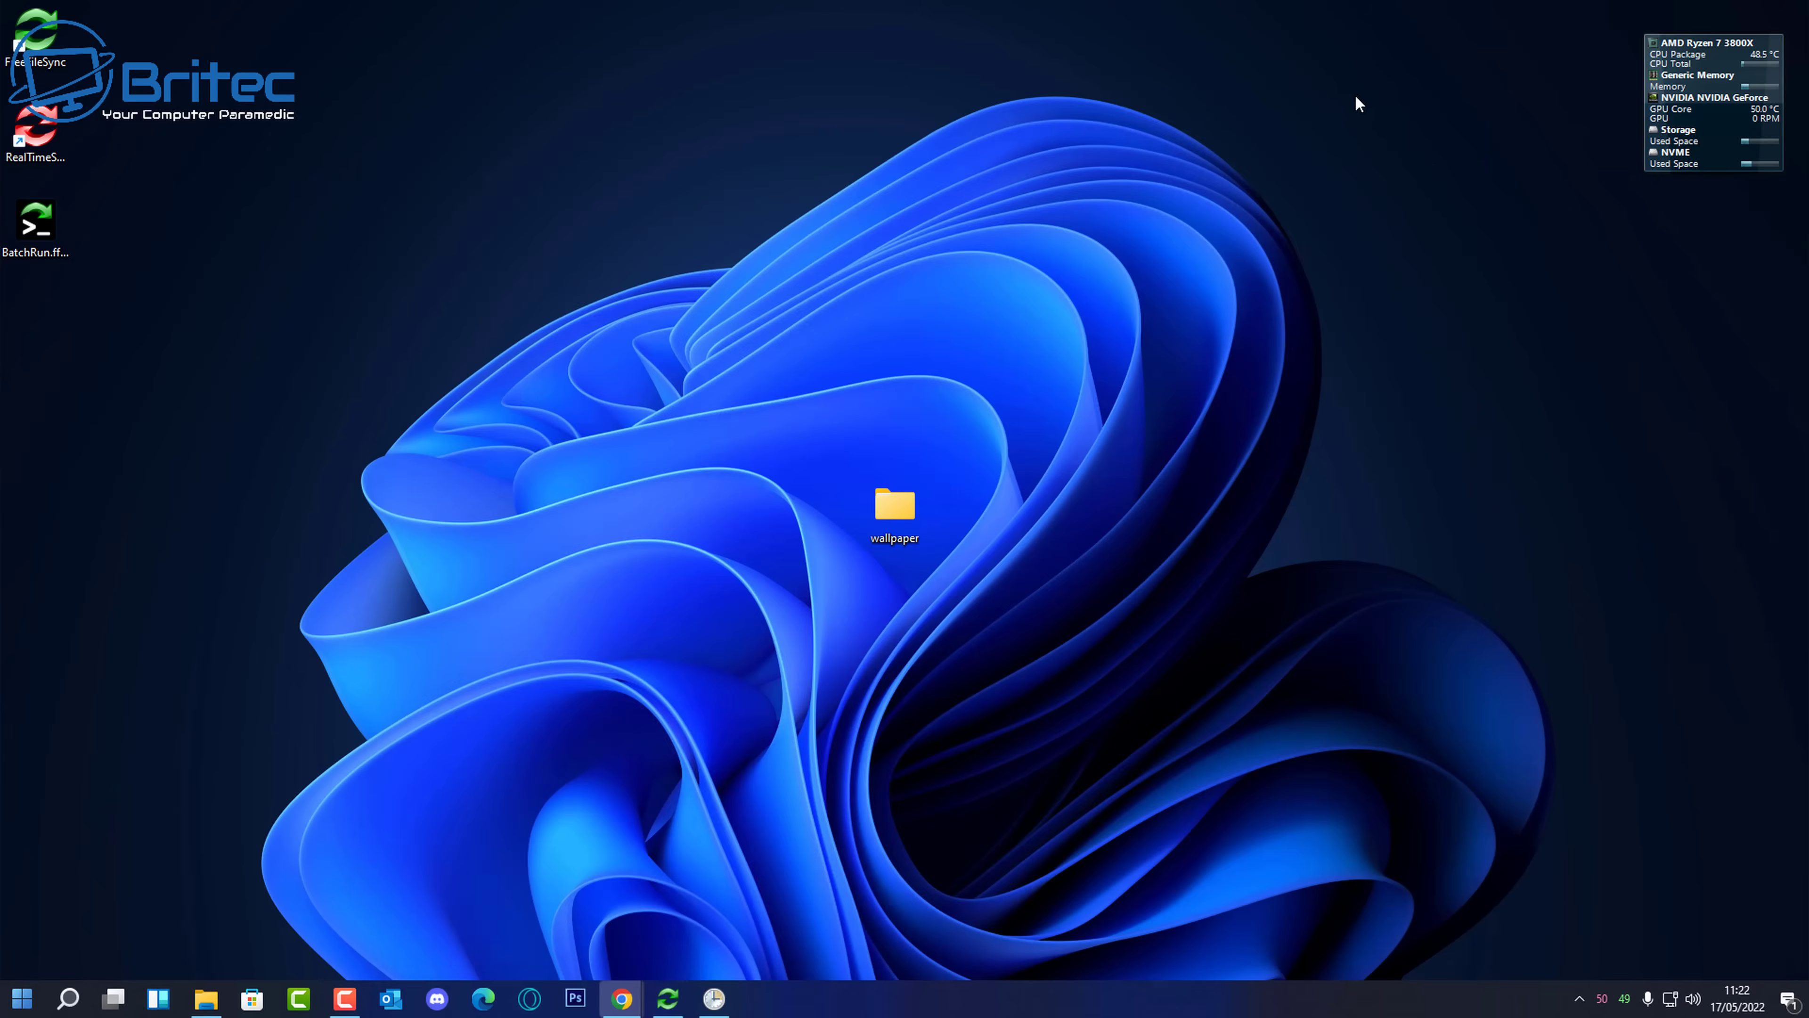